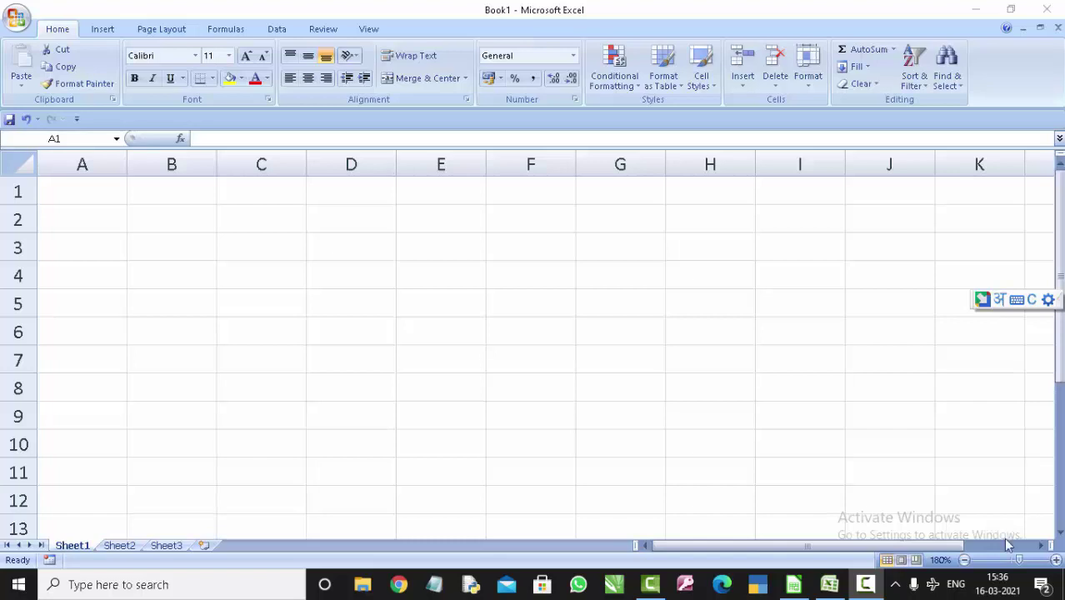
Switch from Excel to the blank LibreOffice Calc spreadsheet Untitled 1.
{"action": "mouse_move", "coordinate": [1004, 590]}
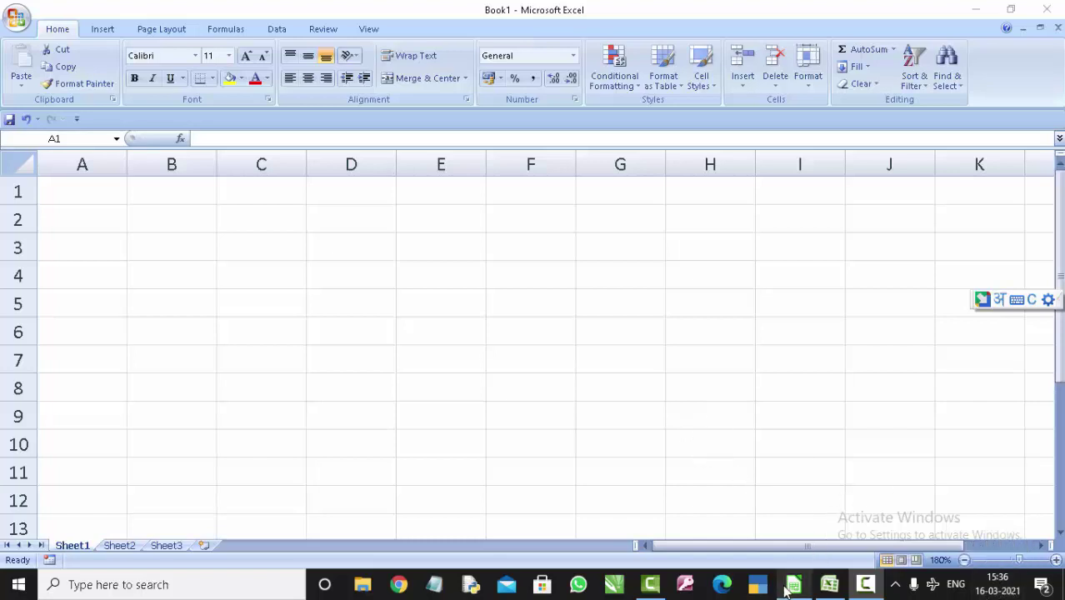
{"action": "left_click", "coordinate": [794, 583]}
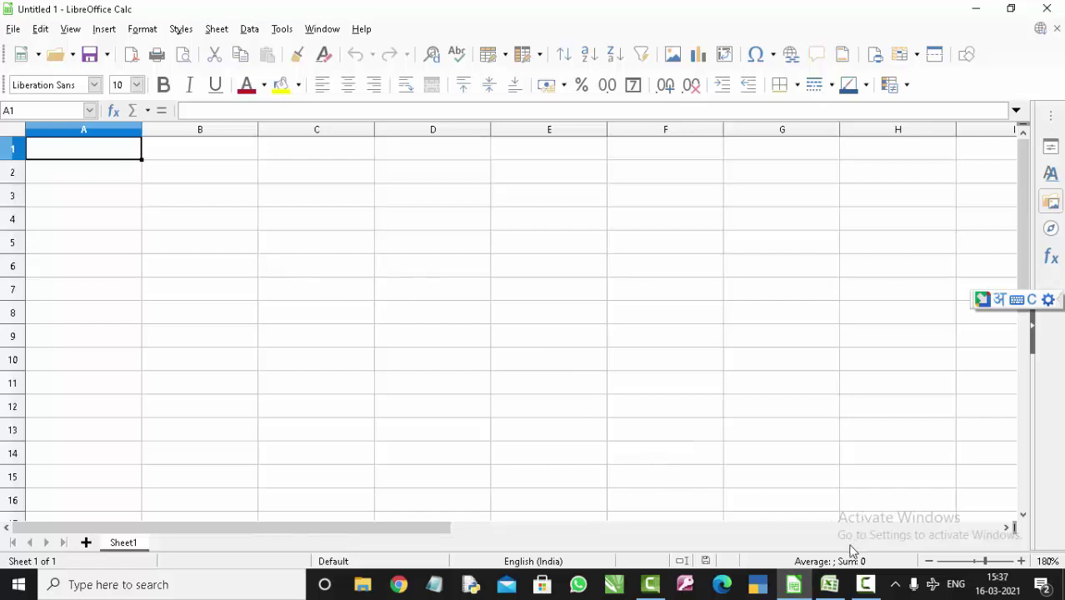
Return from Calc to the empty Excel workbook Book1.
{"action": "left_click", "coordinate": [829, 584]}
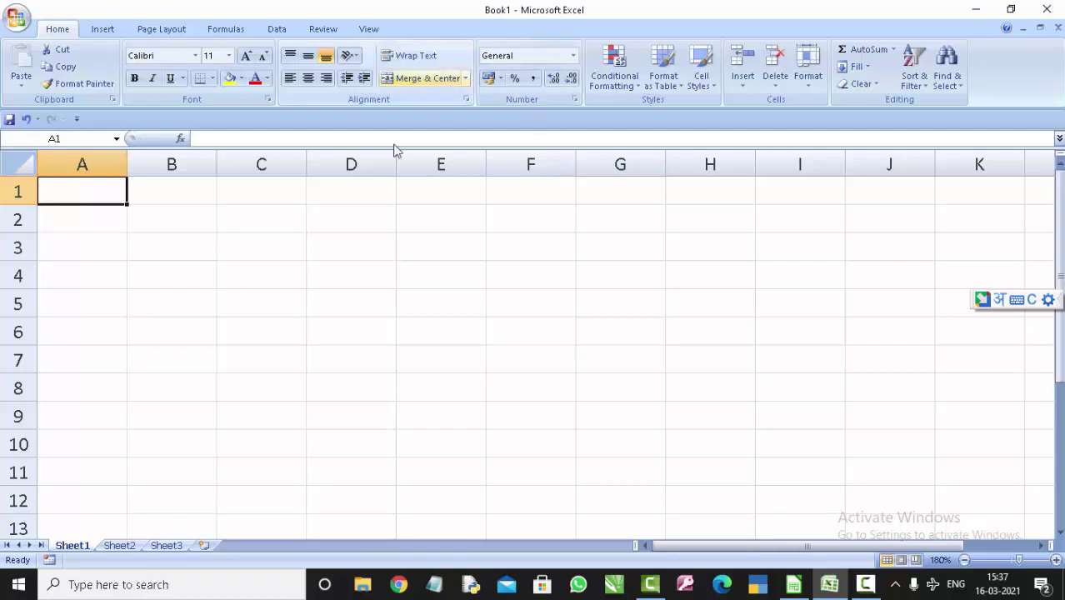
{"action": "left_click", "coordinate": [316, 221]}
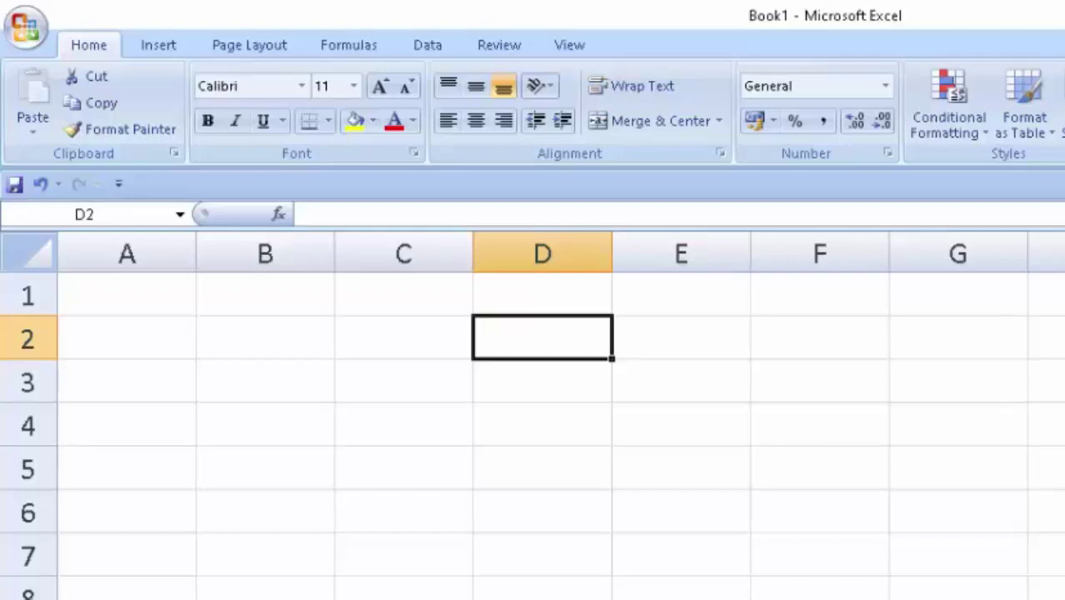
{"action": "left_click", "coordinate": [918, 452]}
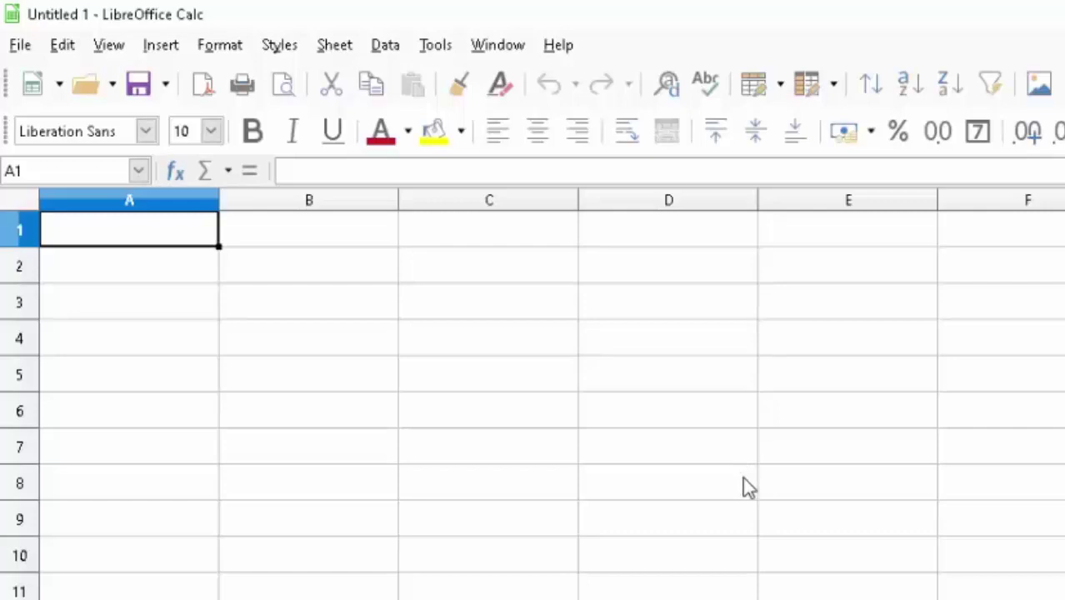
{"action": "left_click", "coordinate": [391, 366]}
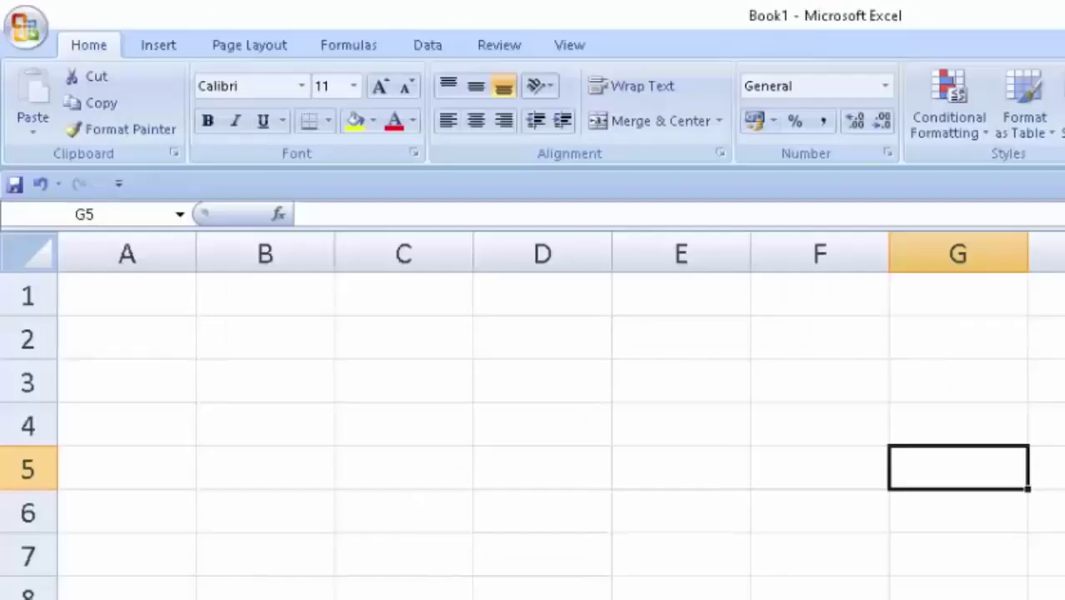
Enter the heading 'Name of Student' in cell B1.
{"action": "left_click", "coordinate": [477, 492]}
{"action": "left_click", "coordinate": [282, 310]}
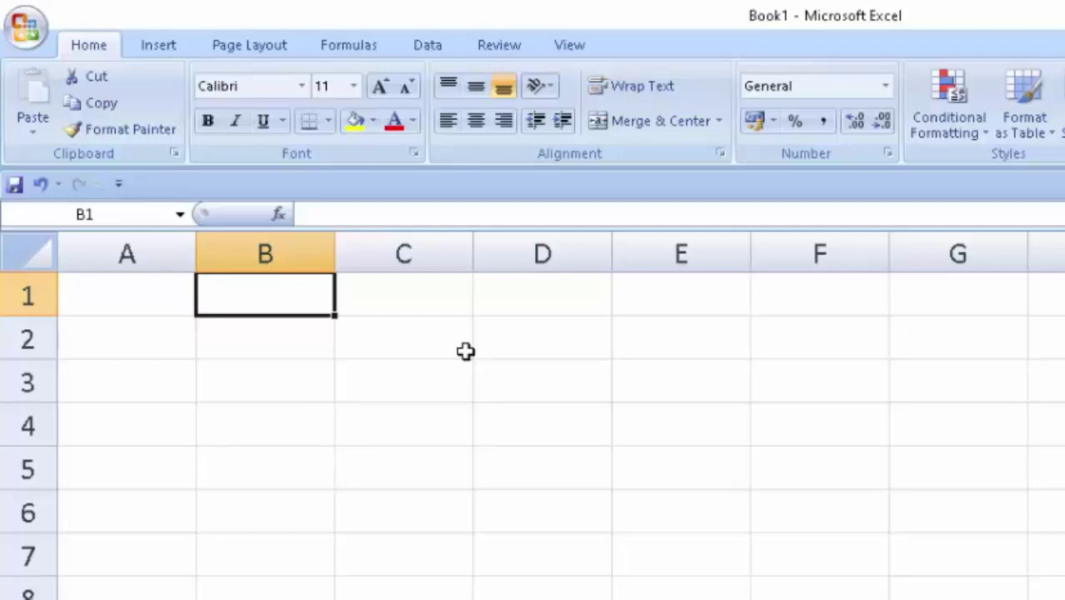
{"action": "type", "text": "Name "}
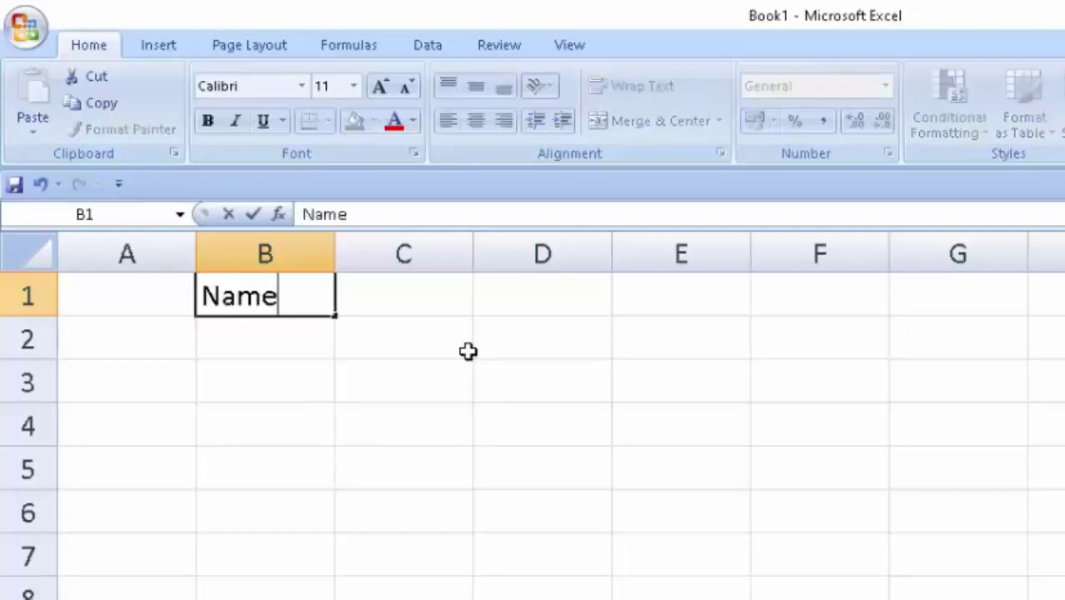
{"action": "type", "text": "of S"}
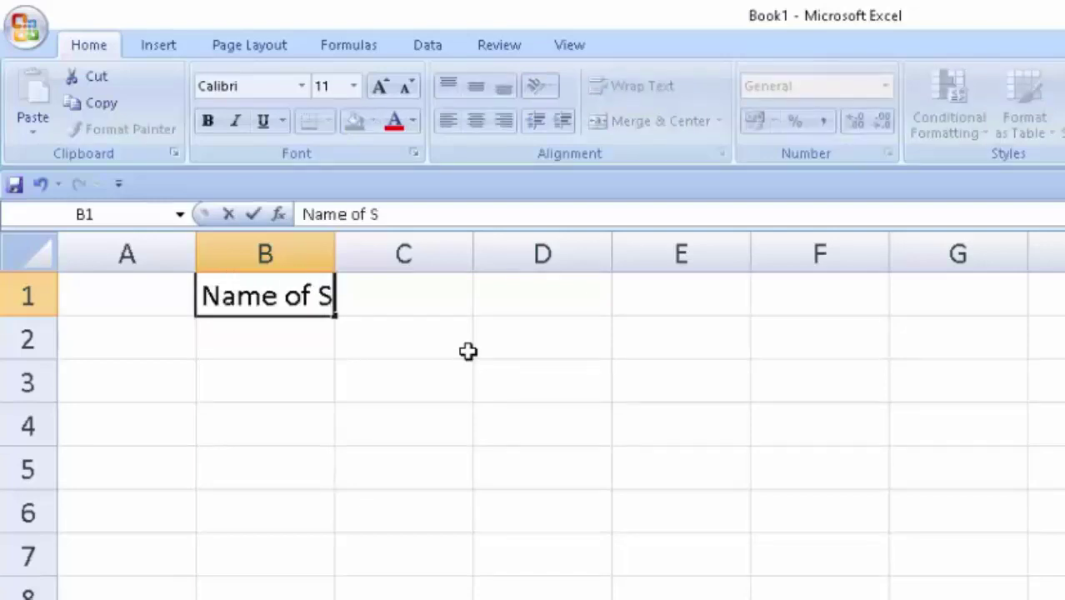
{"action": "type", "text": "tudent"}
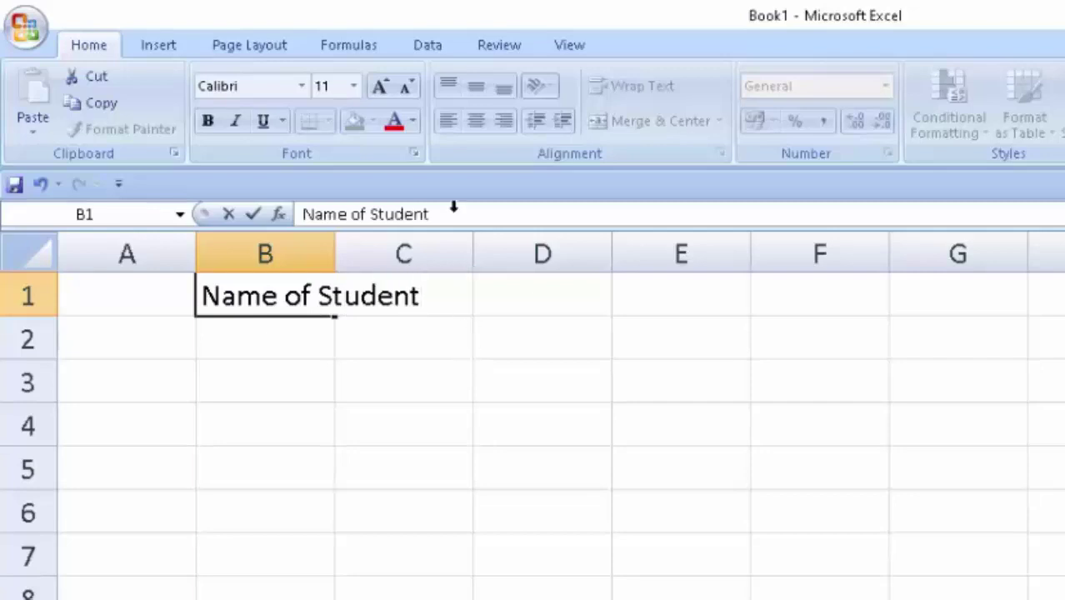
{"action": "left_click", "coordinate": [232, 587]}
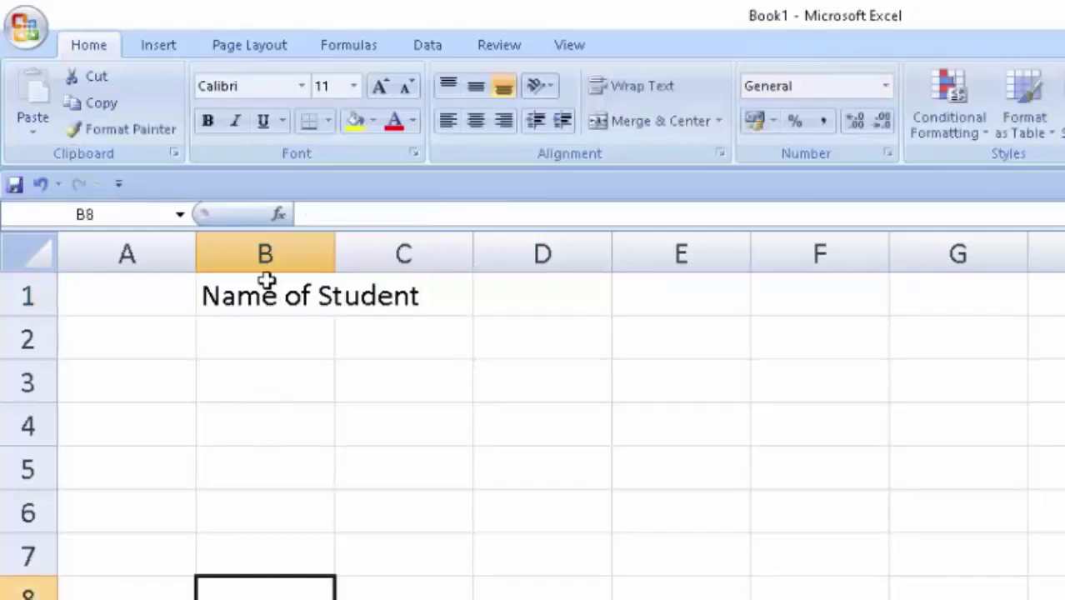
Select columns A and B and rows 1 to 4 in turn, then reselect B1.
{"action": "left_click", "coordinate": [264, 254]}
{"action": "left_click", "coordinate": [139, 247]}
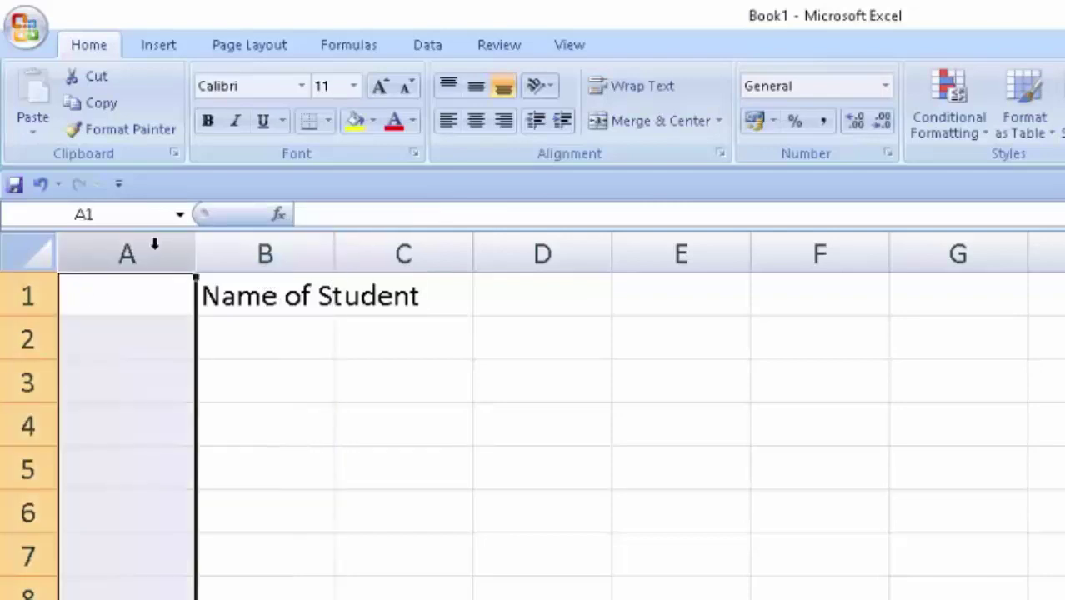
{"action": "left_click", "coordinate": [226, 247]}
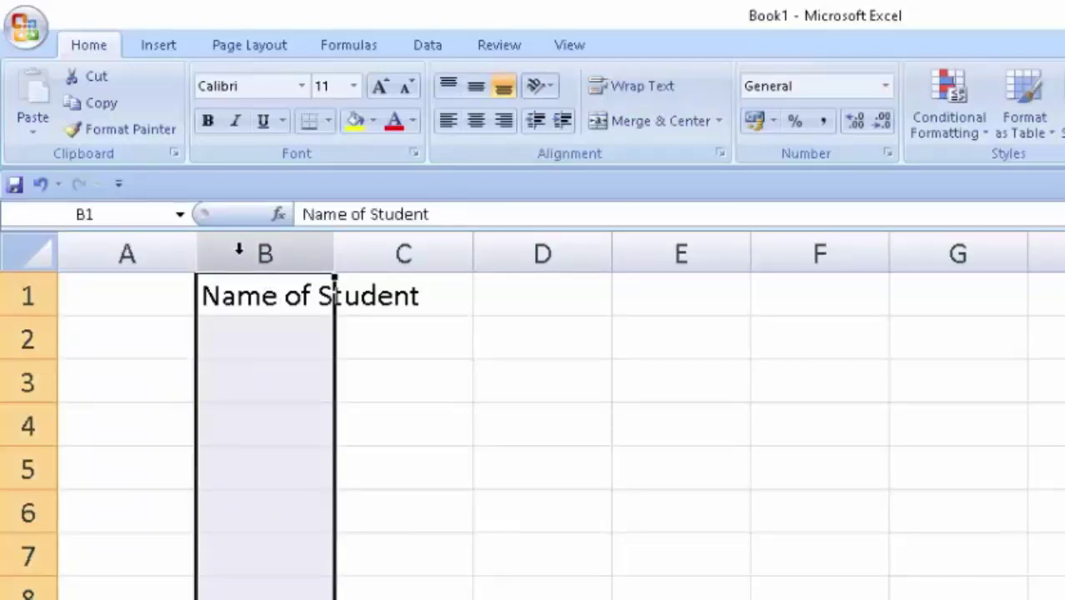
{"action": "left_click", "coordinate": [31, 295]}
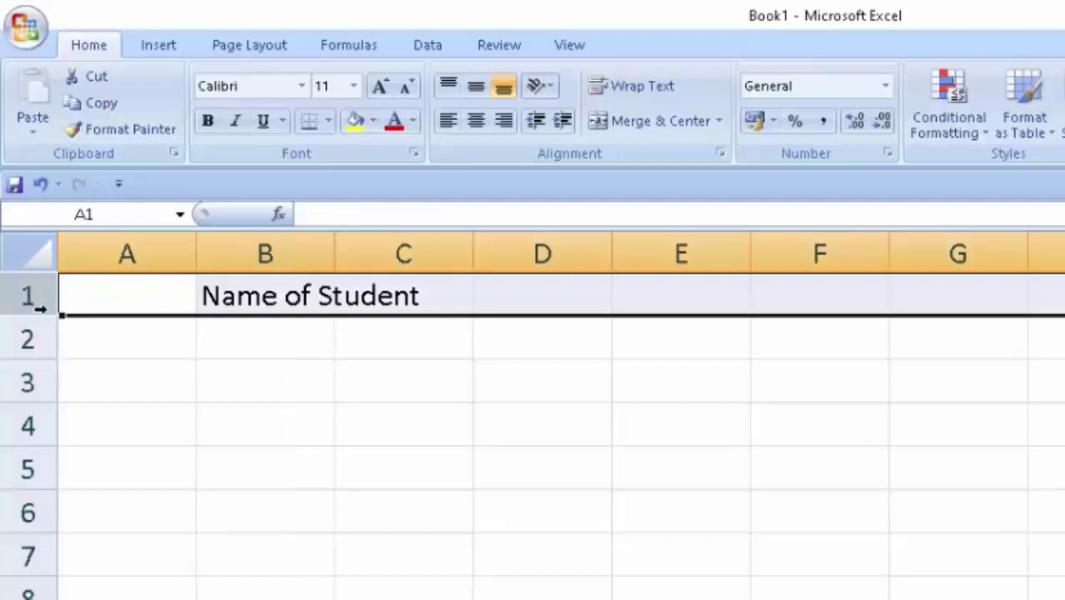
{"action": "left_click", "coordinate": [32, 333]}
{"action": "left_click", "coordinate": [25, 379]}
{"action": "left_click", "coordinate": [26, 425]}
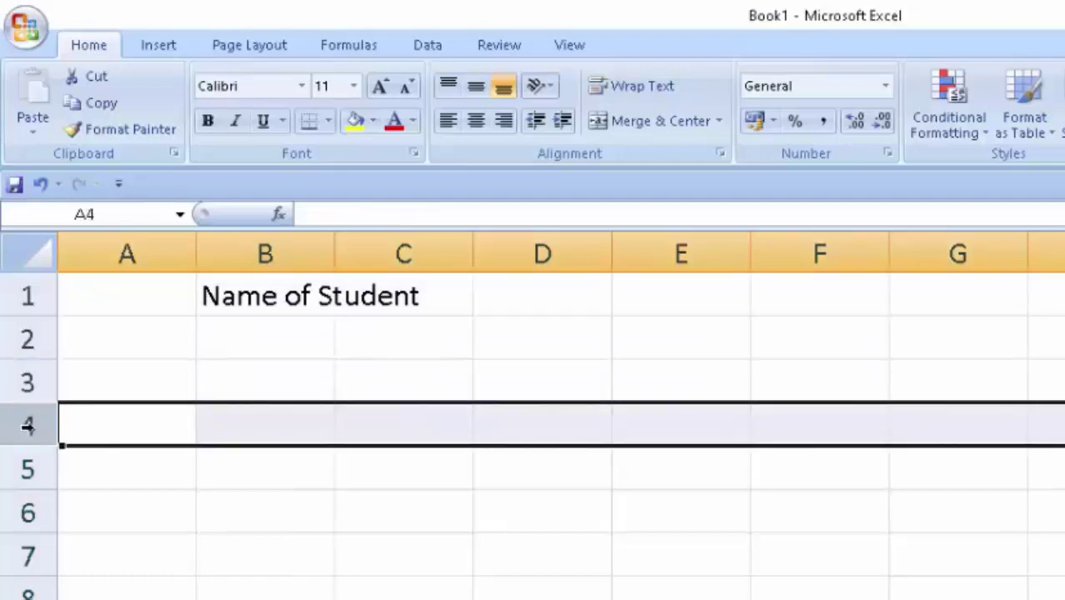
{"action": "left_click", "coordinate": [254, 298]}
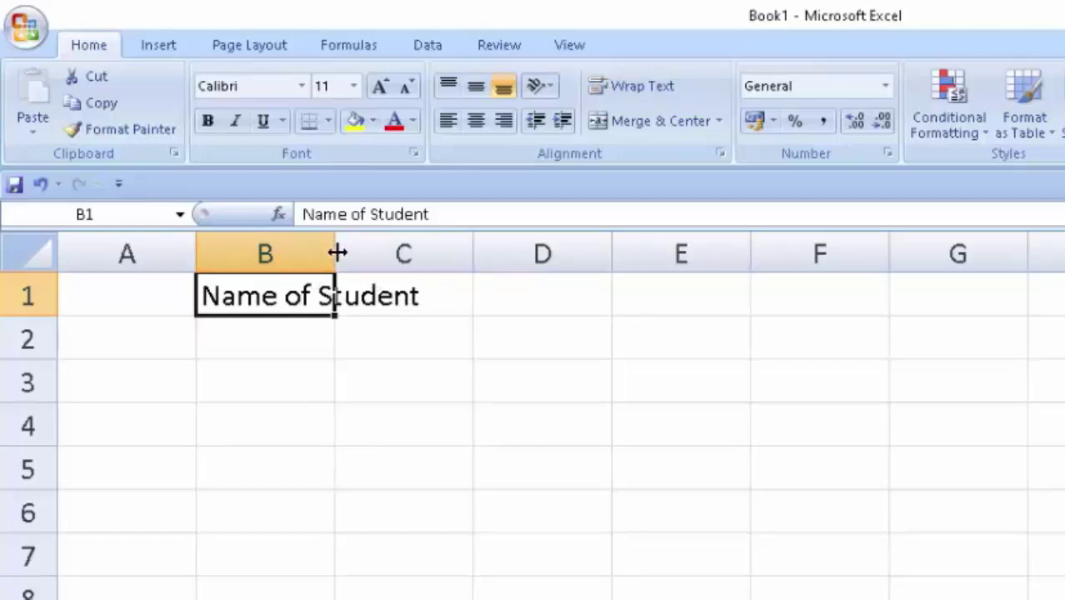
Drag column B's right border outward so 'Name of Student' fits in B1.
{"action": "left_click_drag", "start_coordinate": [337, 252], "coordinate": [337, 252]}
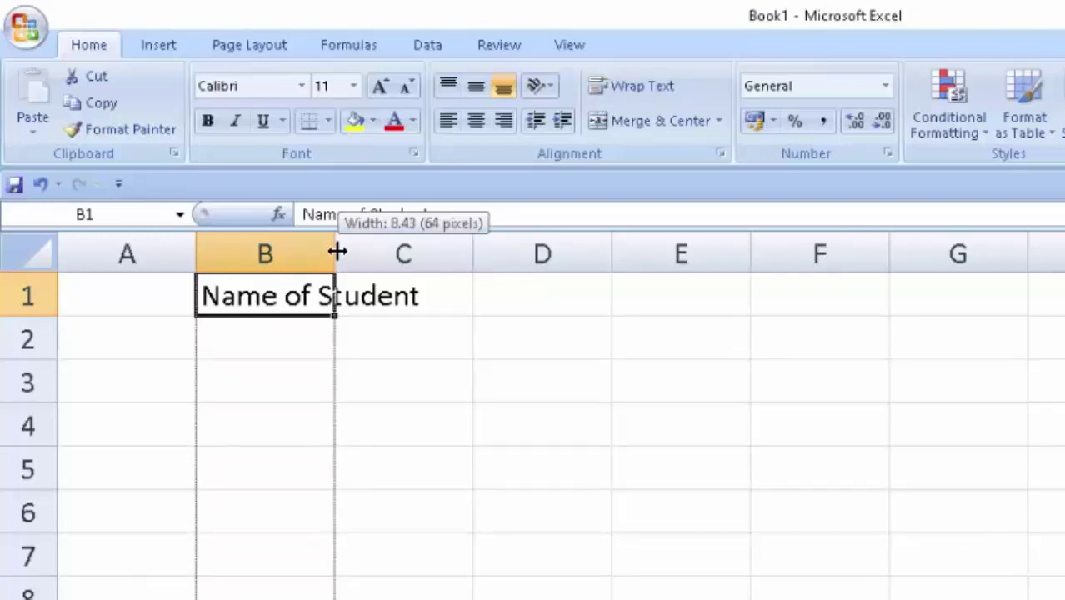
{"action": "left_click_drag", "start_coordinate": [336, 251], "coordinate": [448, 283]}
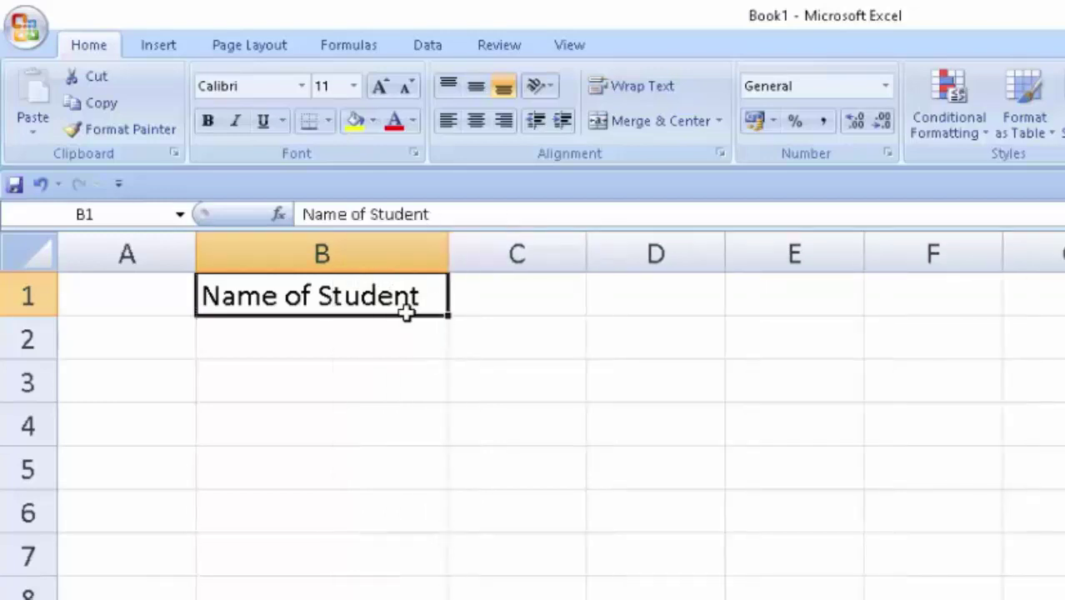
Enter headings Computer, Maths, Science and English in C1:F1, then start 'Obtained Marks' in G1.
{"action": "left_click", "coordinate": [503, 289]}
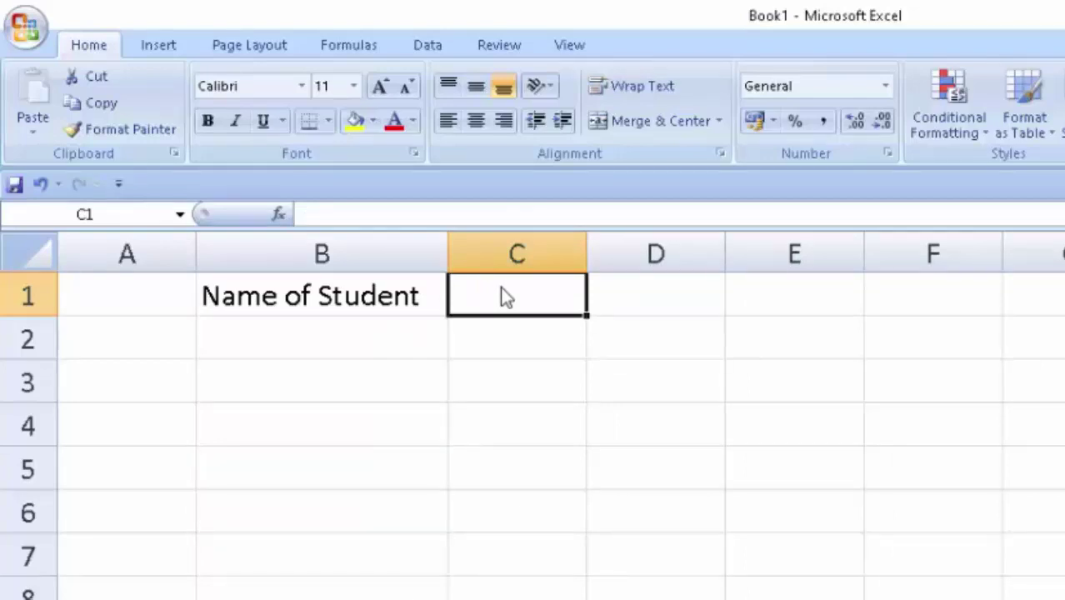
{"action": "type", "text": "Co"}
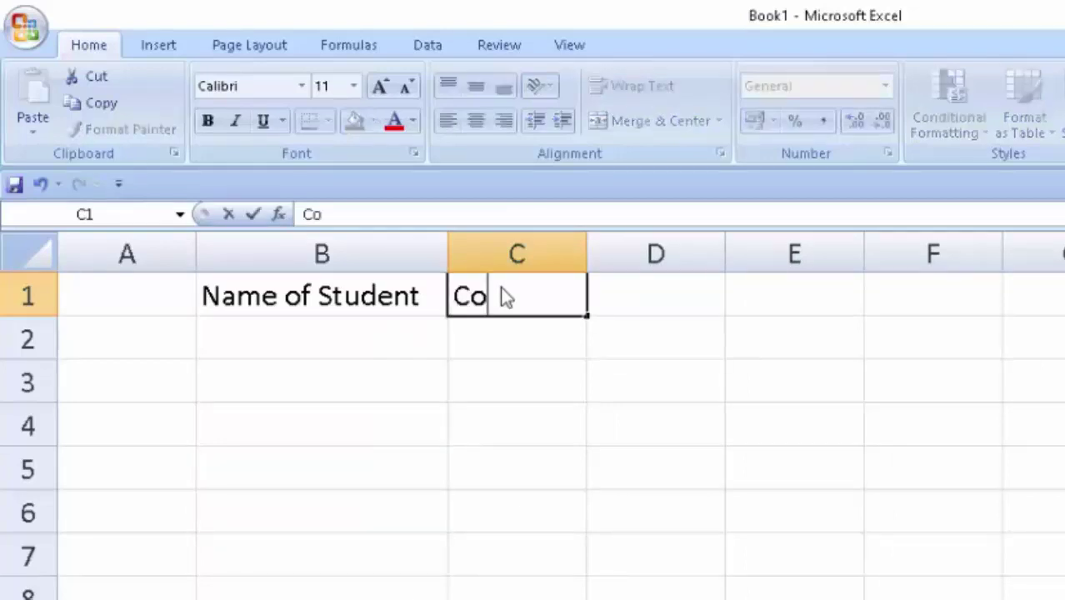
{"action": "type", "text": "n"}
{"action": "type", "text": "mpu"}
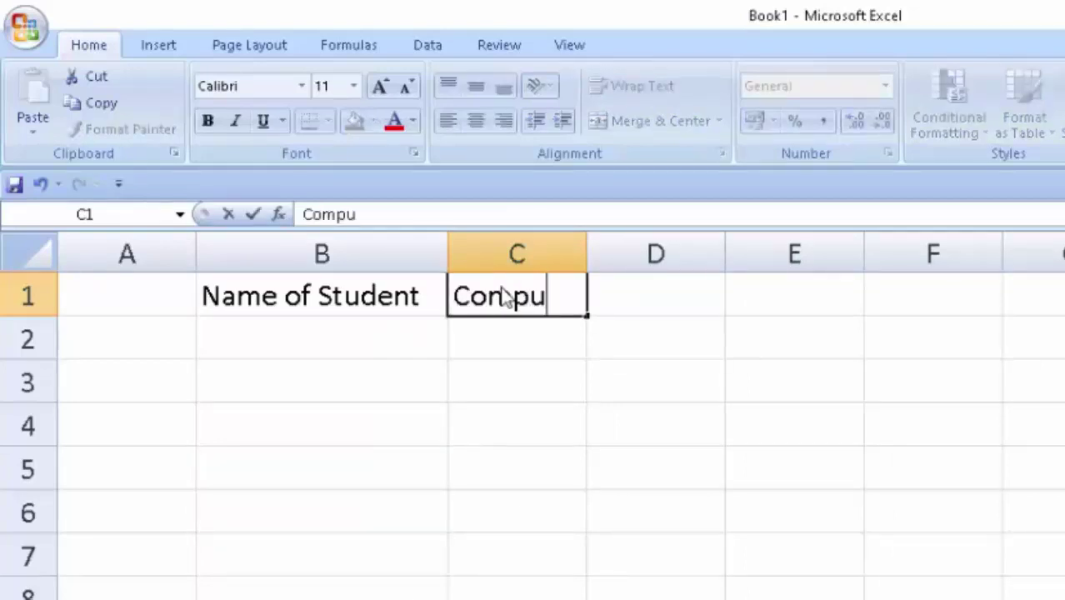
{"action": "type", "text": "ter"}
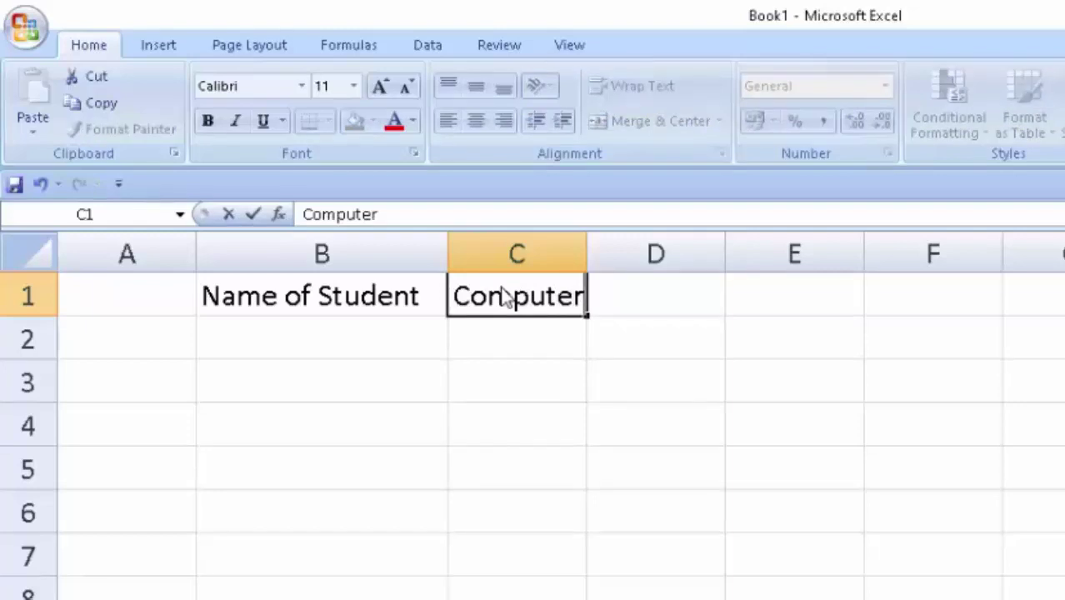
{"action": "key", "text": "Tab"}
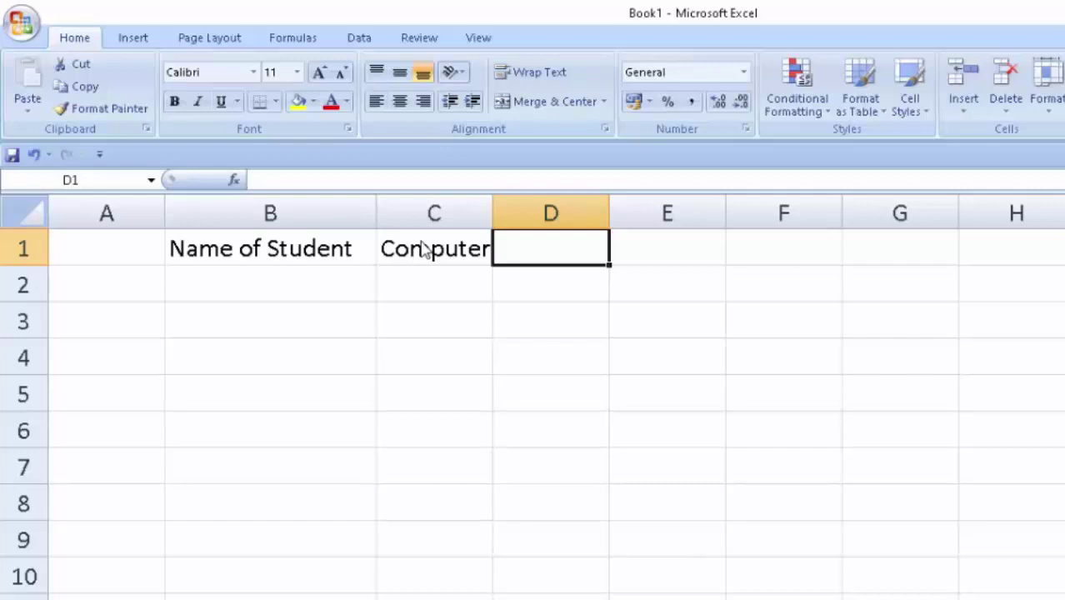
{"action": "type", "text": "Mat"}
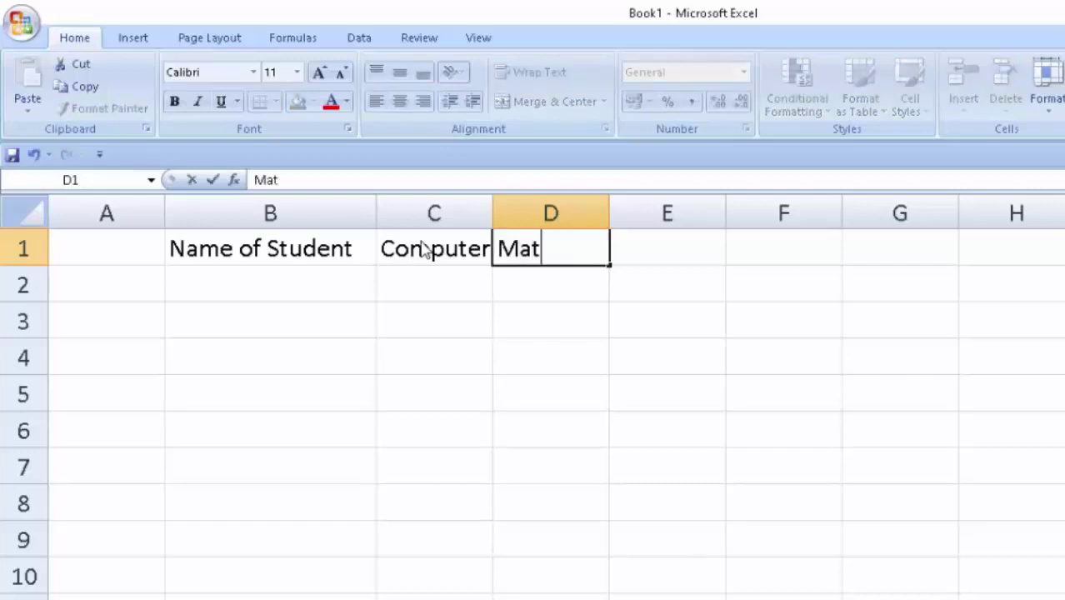
{"action": "type", "text": "hs"}
{"action": "key", "text": "Tab"}
{"action": "type", "text": "Sci"}
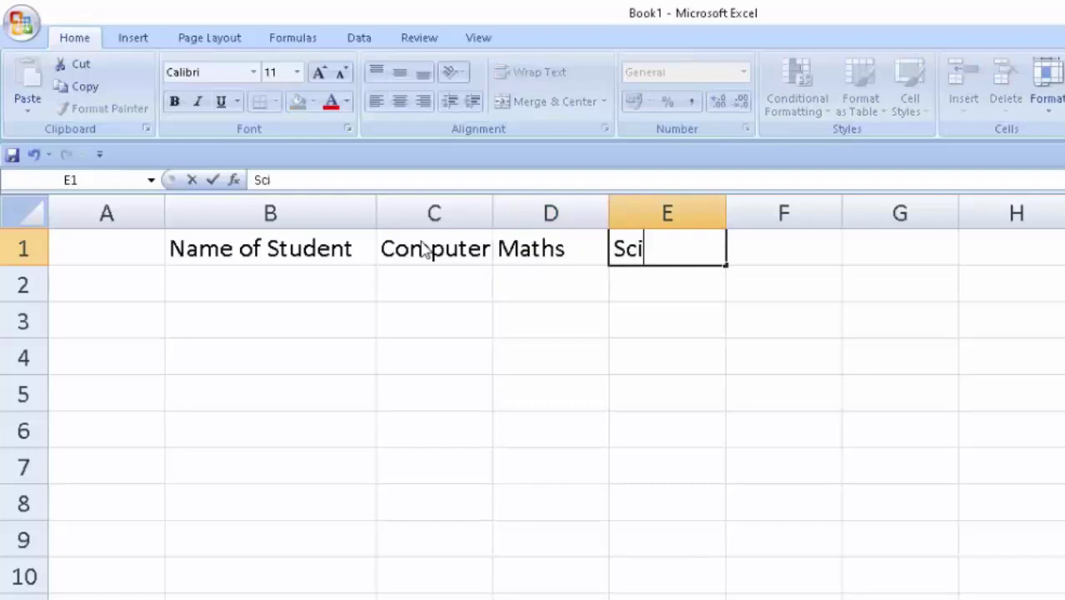
{"action": "type", "text": "ence"}
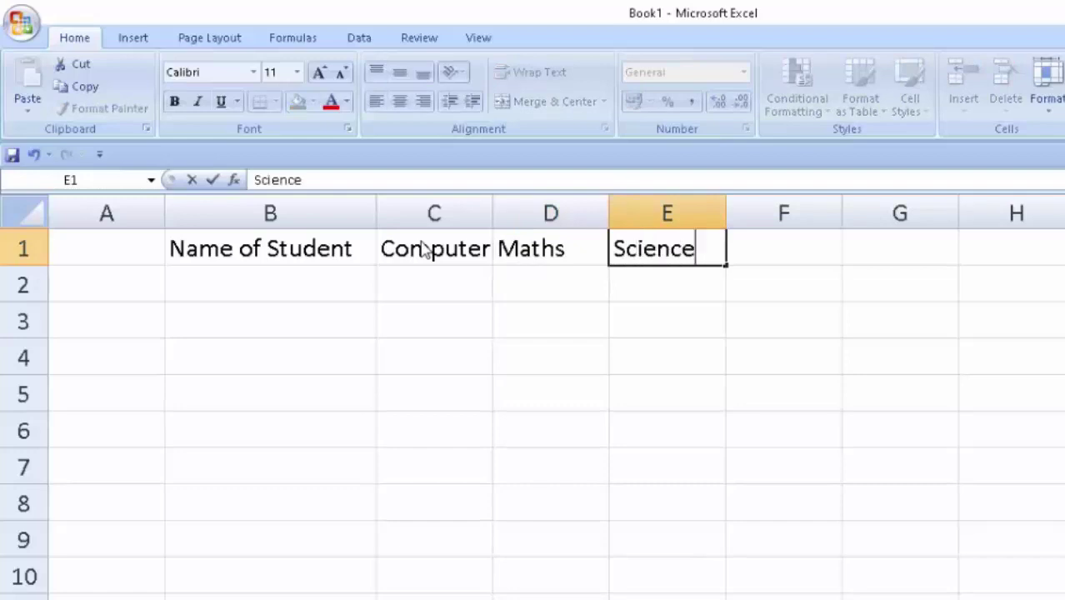
{"action": "key", "text": "Tab"}
{"action": "type", "text": "En"}
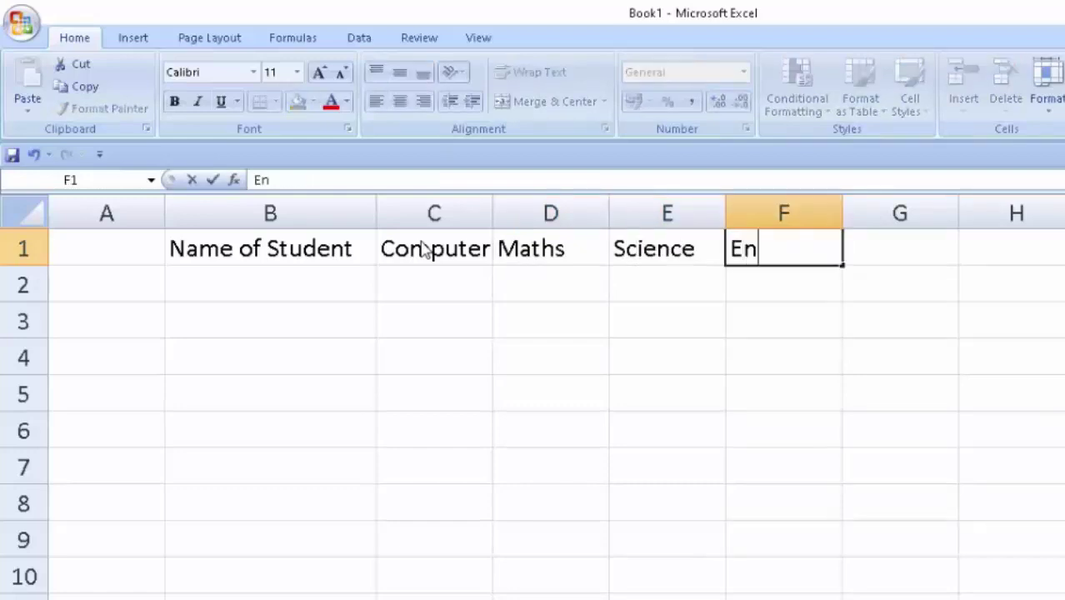
{"action": "type", "text": "glish"}
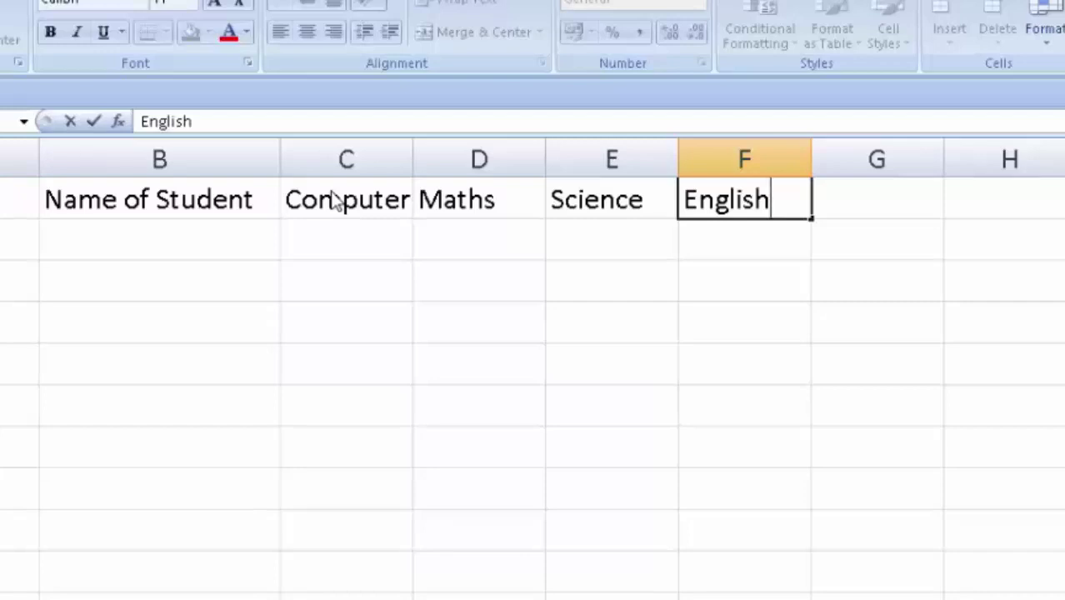
{"action": "key", "text": "Tab"}
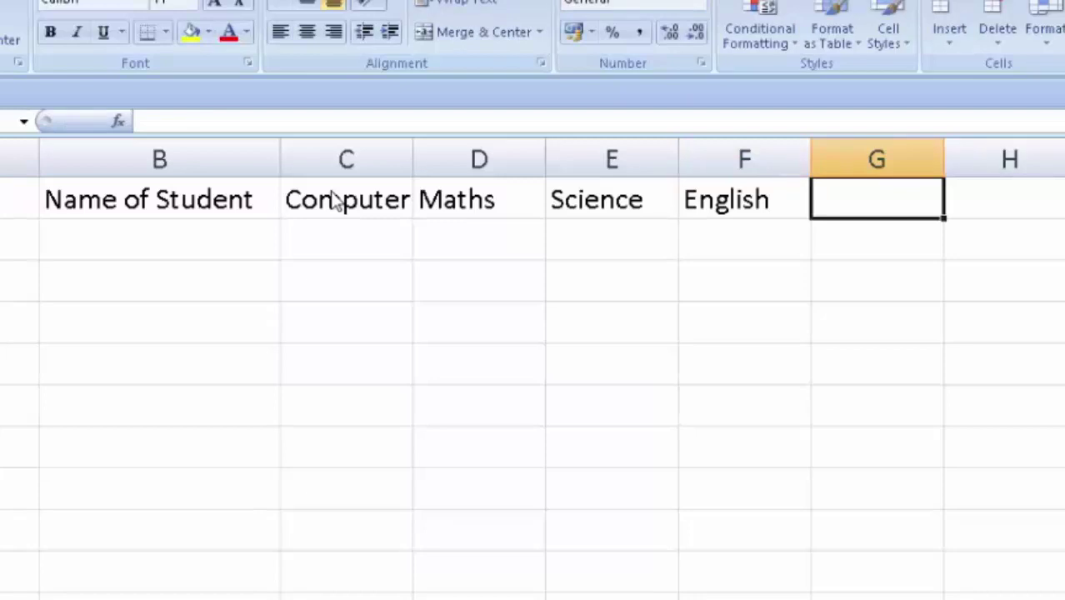
{"action": "type", "text": "Obta"}
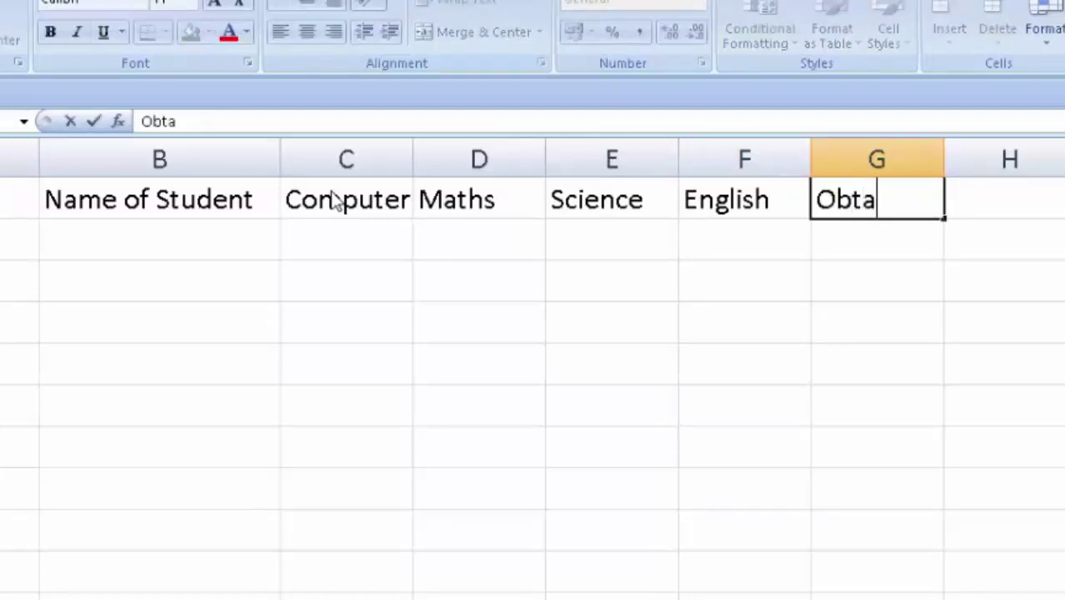
{"action": "type", "text": "ined "}
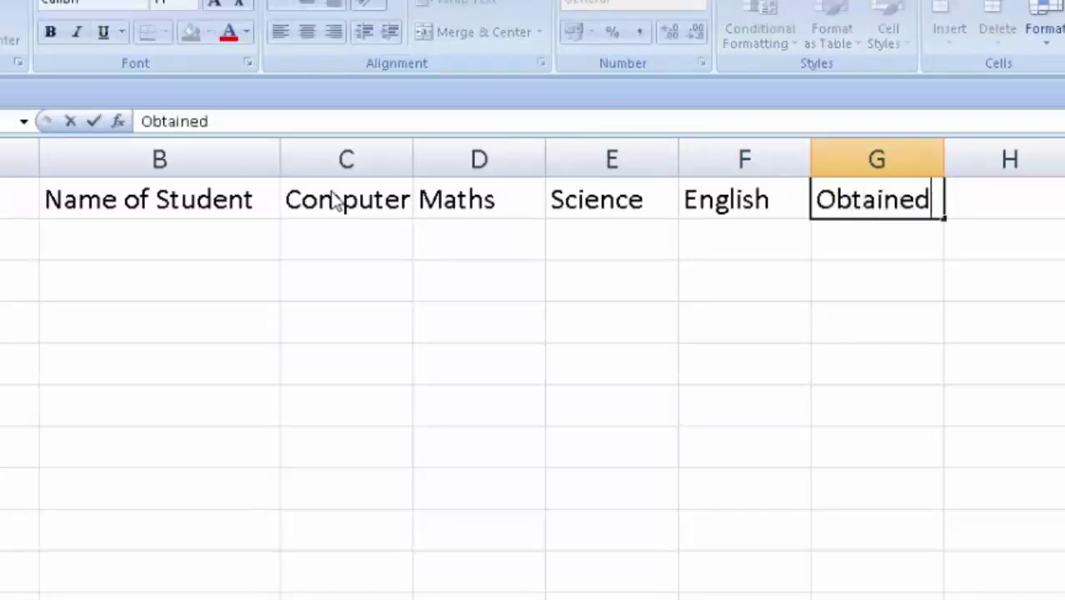
{"action": "type", "text": "M"}
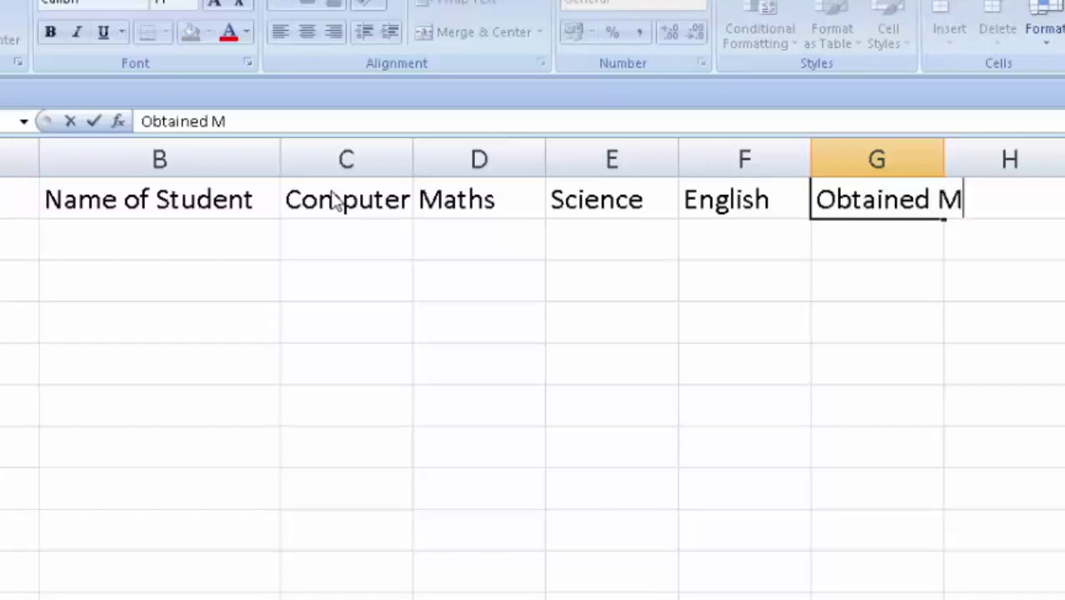
{"action": "type", "text": "arks"}
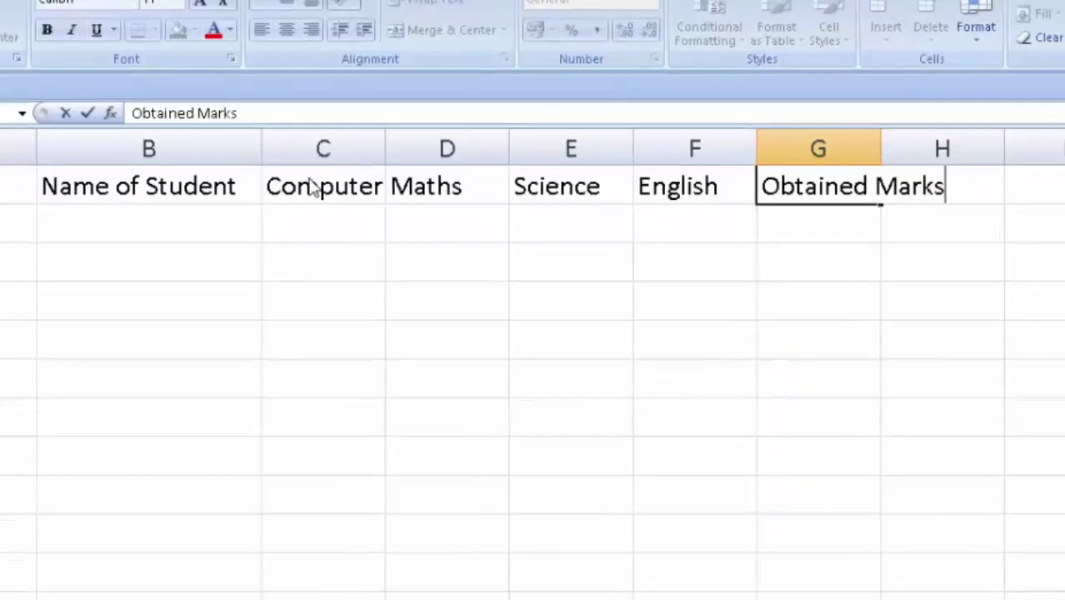
Autofit column G, enter 'Total Marks' in H1 and widen column H.
{"action": "double_click", "coordinate": [881, 144]}
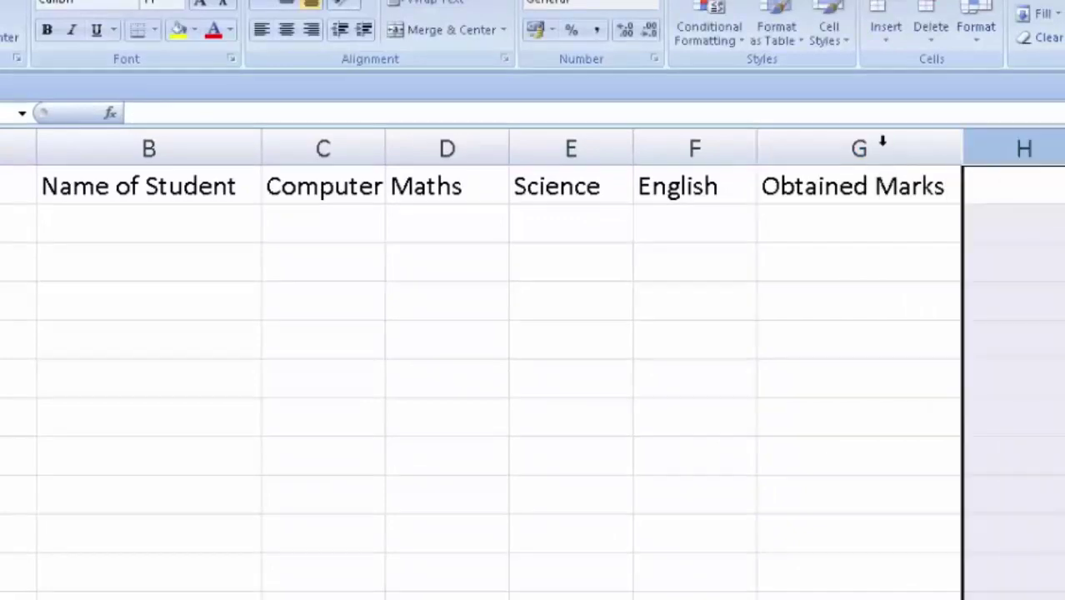
{"action": "left_click", "coordinate": [912, 187]}
{"action": "left_click", "coordinate": [993, 192]}
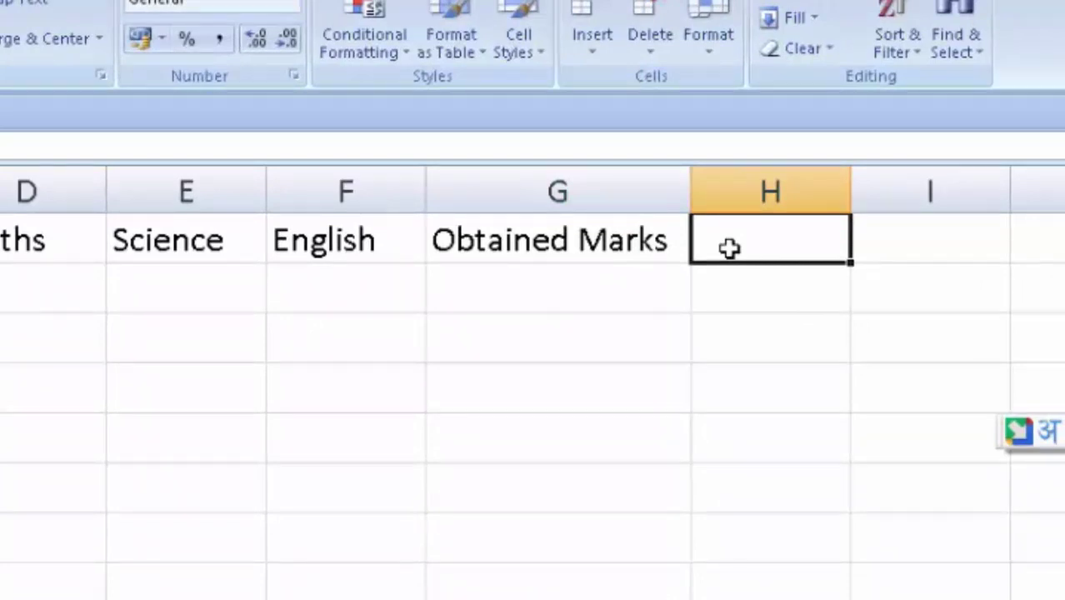
{"action": "type", "text": "Ma"}
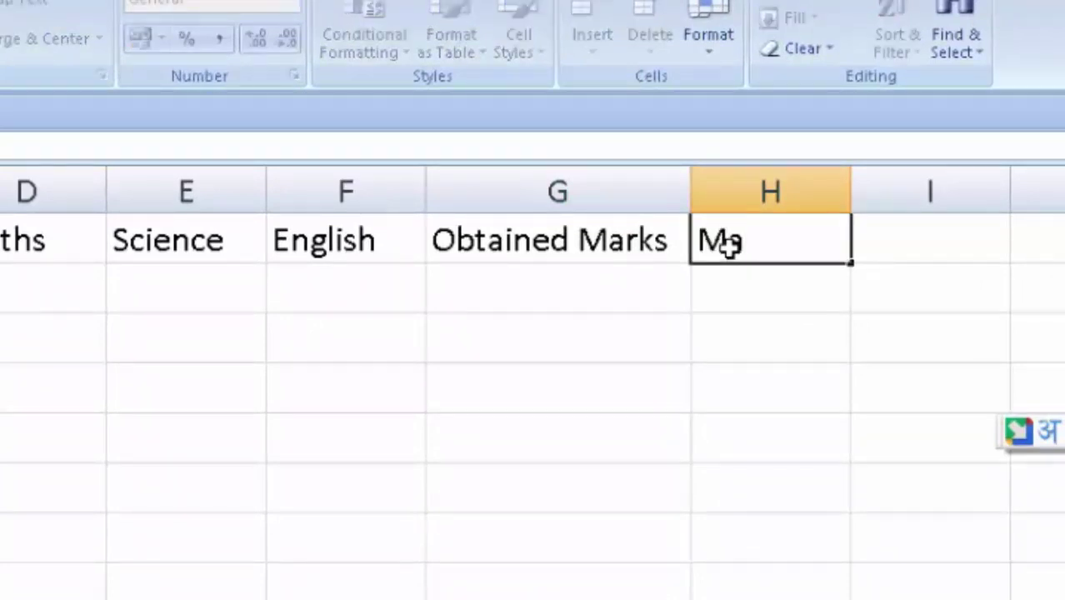
{"action": "key", "text": "BackSpace"}
{"action": "key", "text": "BackSpace"}
{"action": "type", "text": "T"}
{"action": "type", "text": "otal Marks"}
{"action": "left_click", "coordinate": [810, 322]}
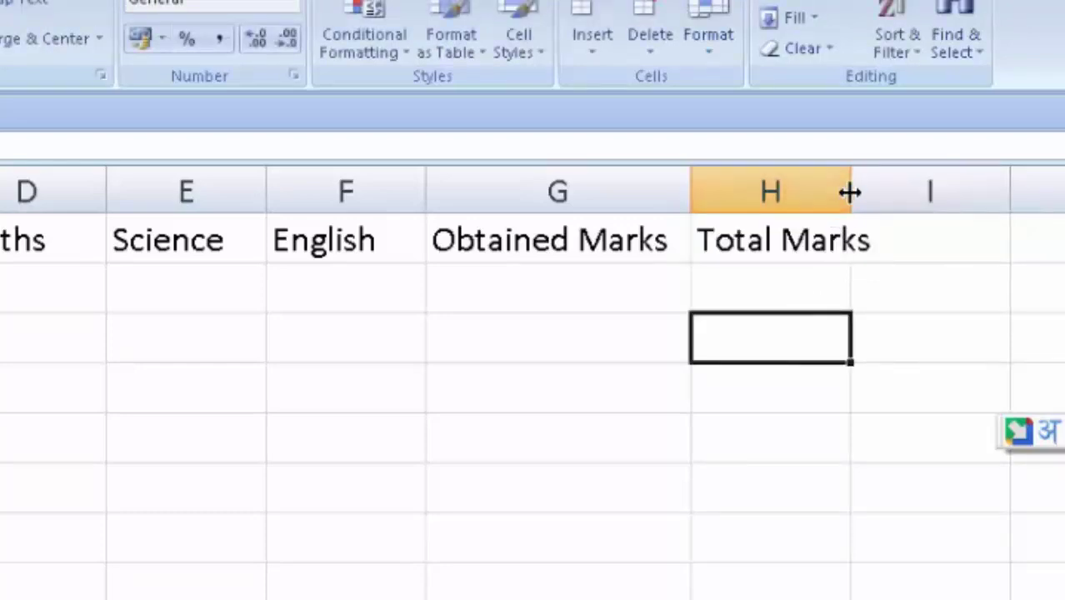
{"action": "left_click_drag", "start_coordinate": [851, 191], "coordinate": [890, 242]}
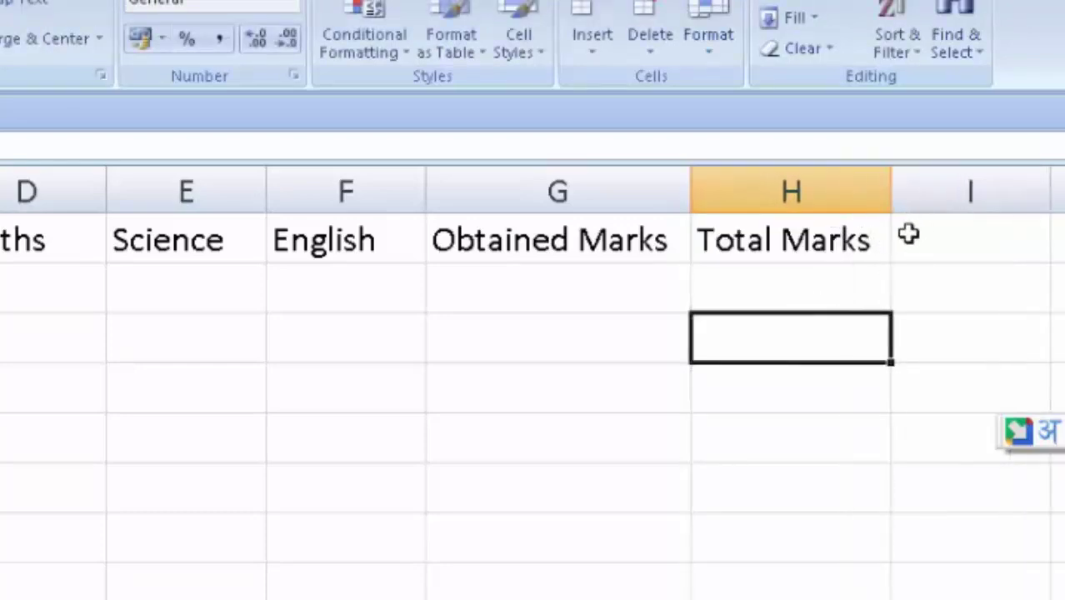
Enter the headings Max, Min, Average and Grade in I1:L1.
{"action": "left_click", "coordinate": [909, 234]}
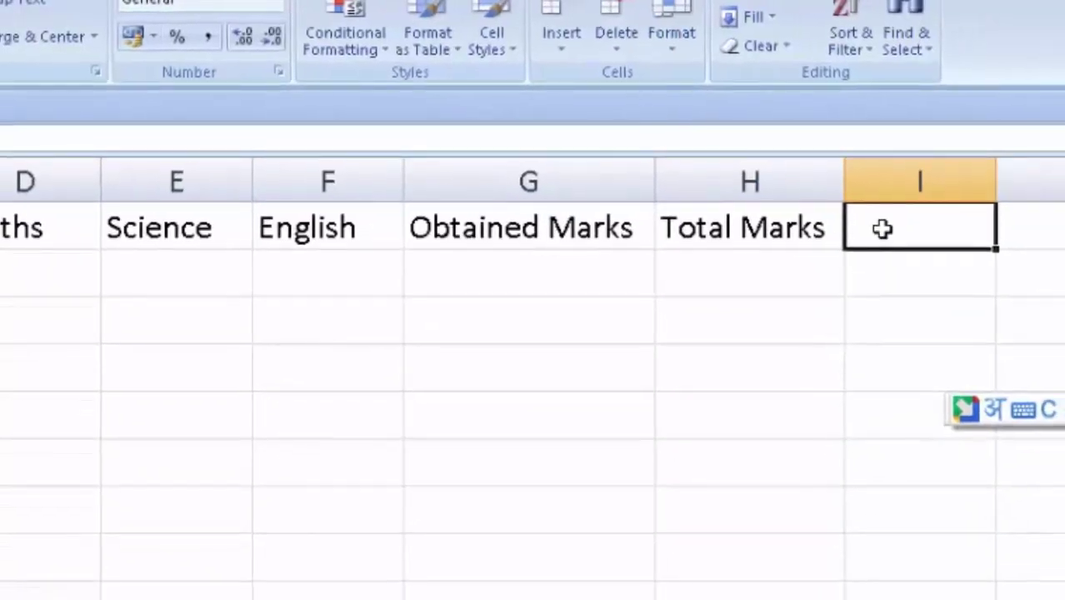
{"action": "type", "text": "M"}
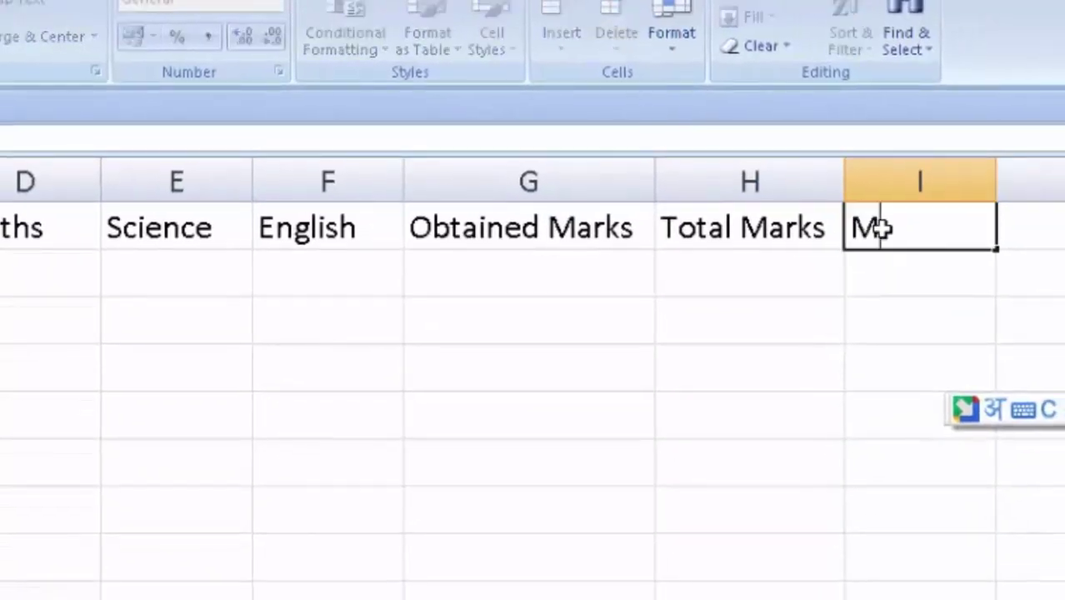
{"action": "type", "text": "ax"}
{"action": "key", "text": "Tab"}
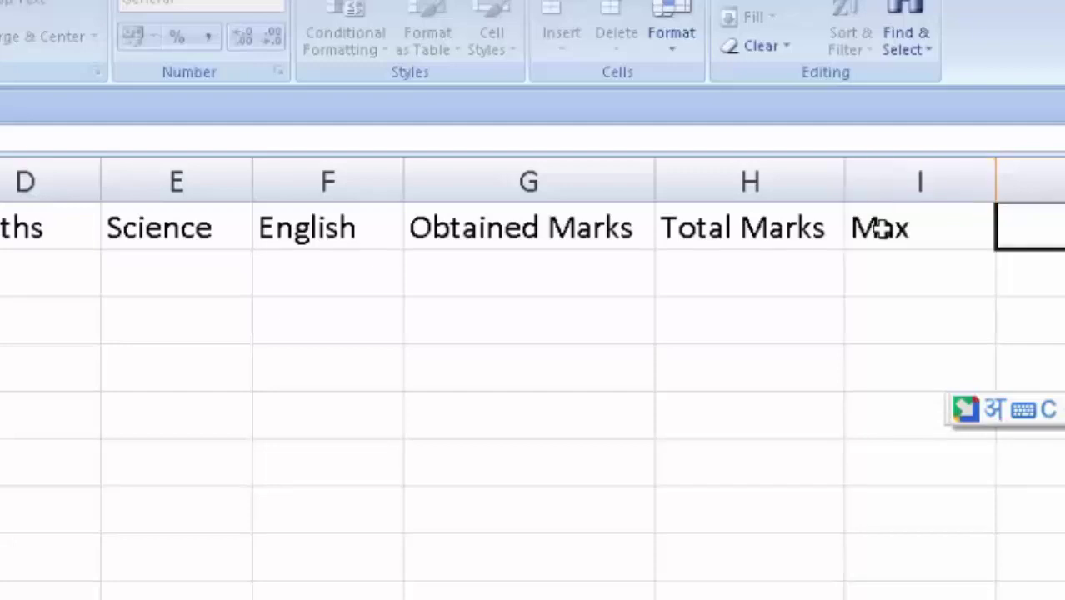
{"action": "type", "text": "Min"}
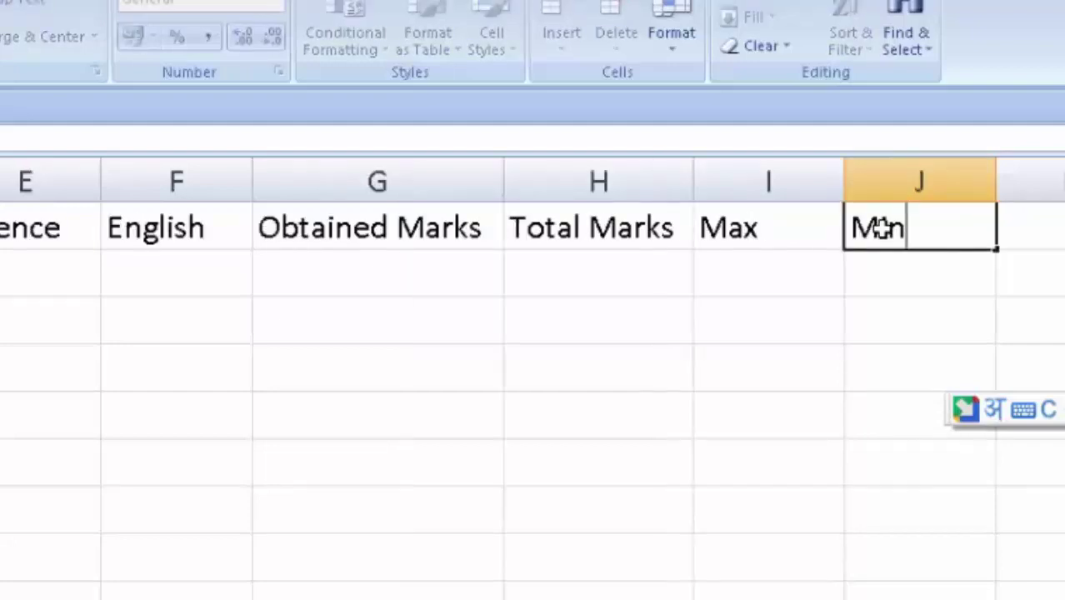
{"action": "scroll", "coordinate": [533, 375], "scroll_direction": "right", "scroll_amount": 2}
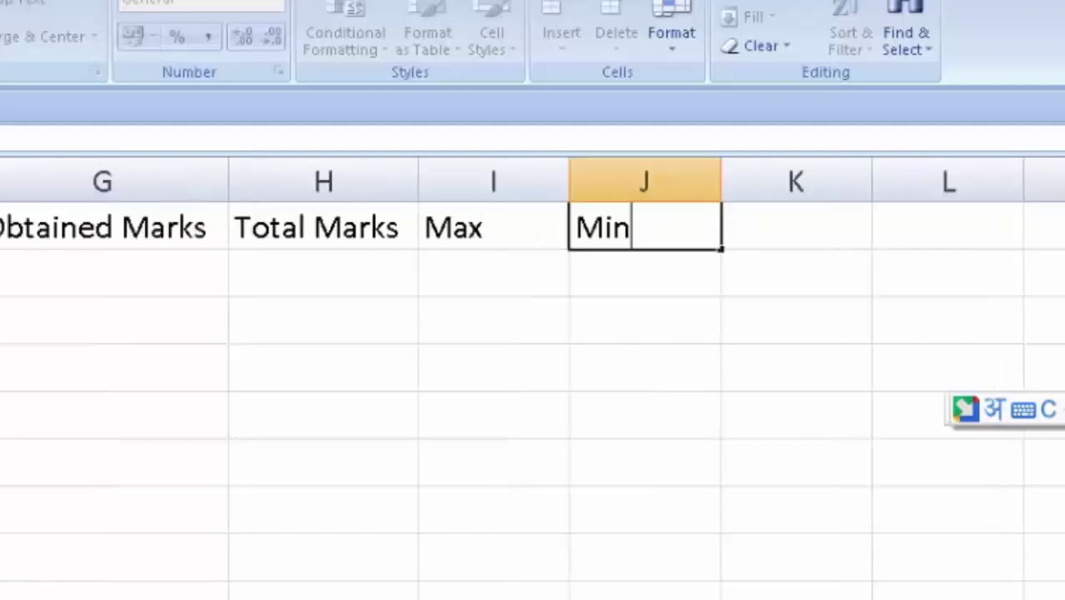
{"action": "scroll", "coordinate": [533, 375], "scroll_direction": "right", "scroll_amount": 2}
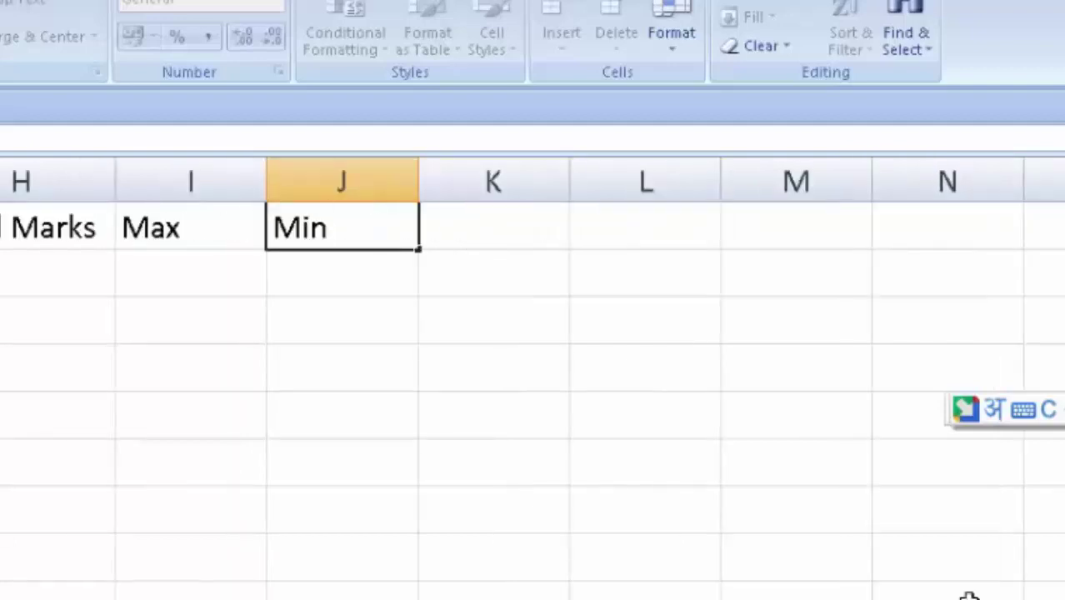
{"action": "left_click", "coordinate": [504, 240]}
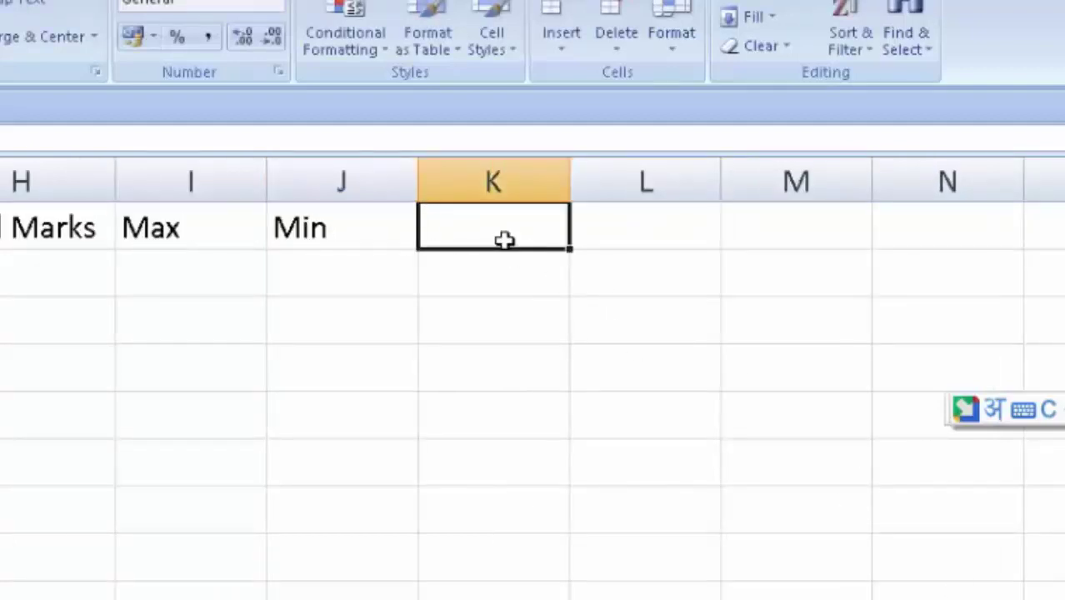
{"action": "type", "text": "Avera"}
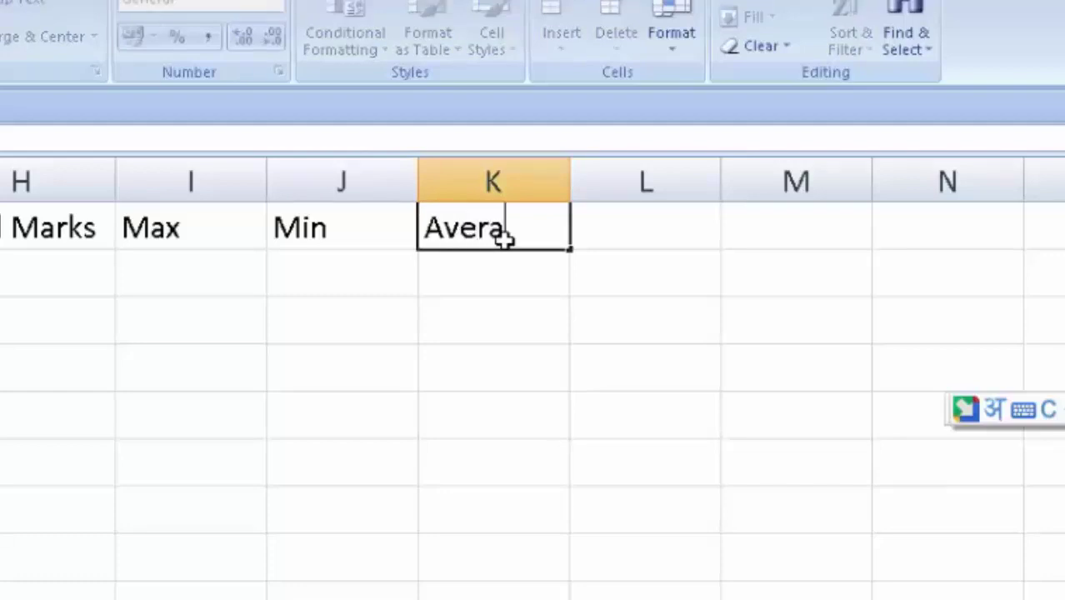
{"action": "type", "text": "ge"}
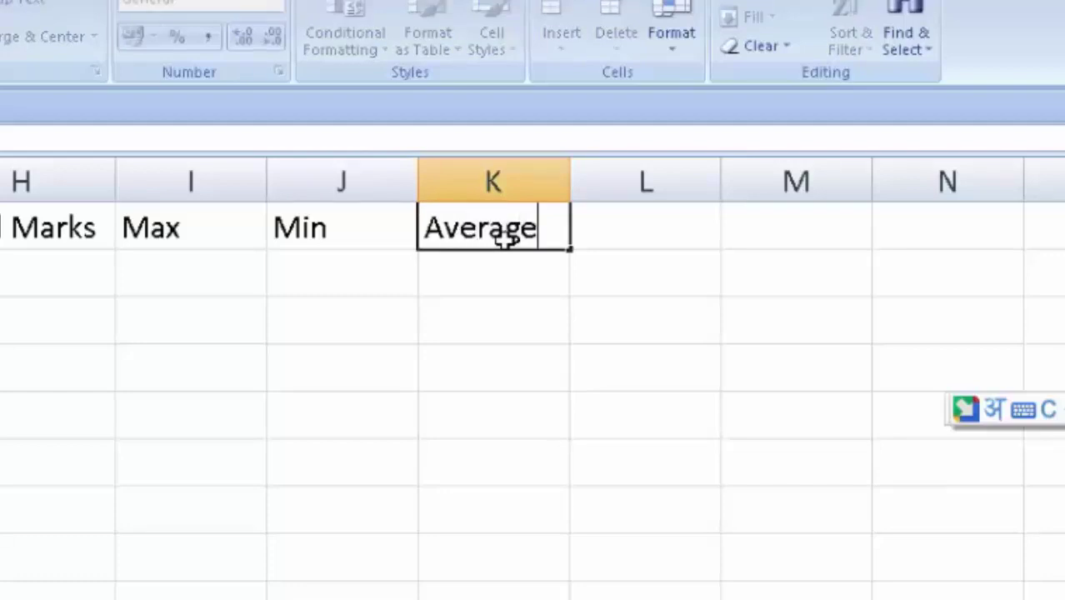
{"action": "key", "text": "Tab"}
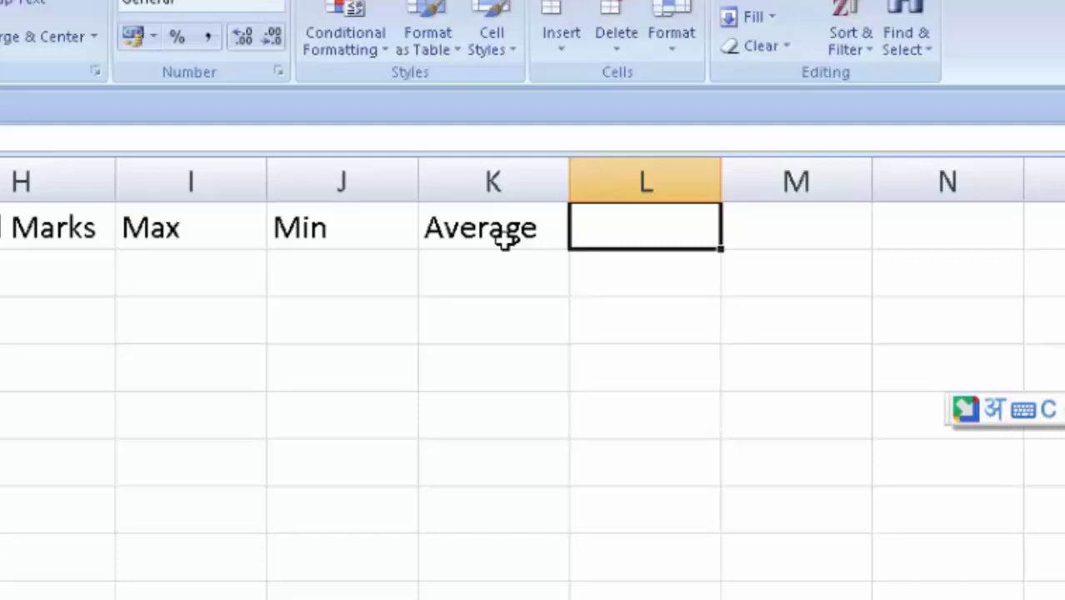
{"action": "type", "text": "F"}
{"action": "key", "text": "BackSpace"}
{"action": "type", "text": "G"}
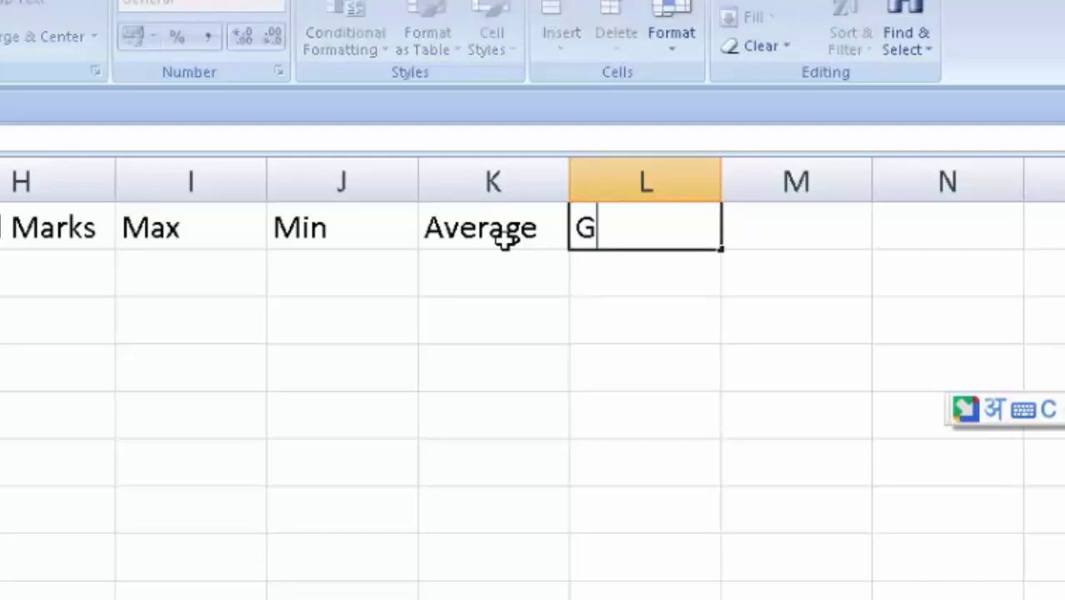
{"action": "type", "text": "rade"}
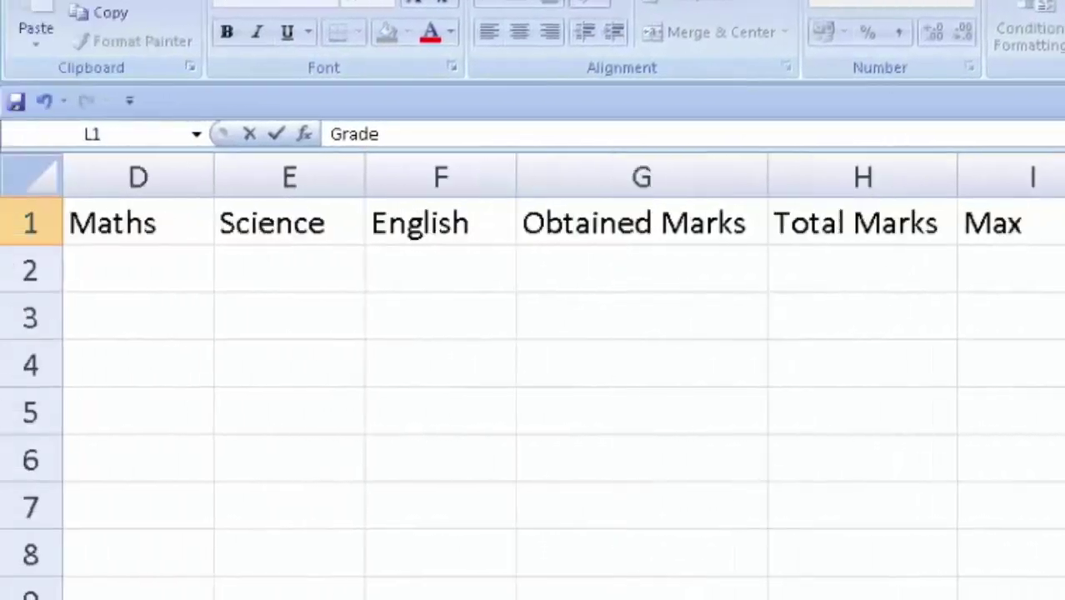
Enter the four student names down B2:B5.
{"action": "left_click", "coordinate": [410, 283]}
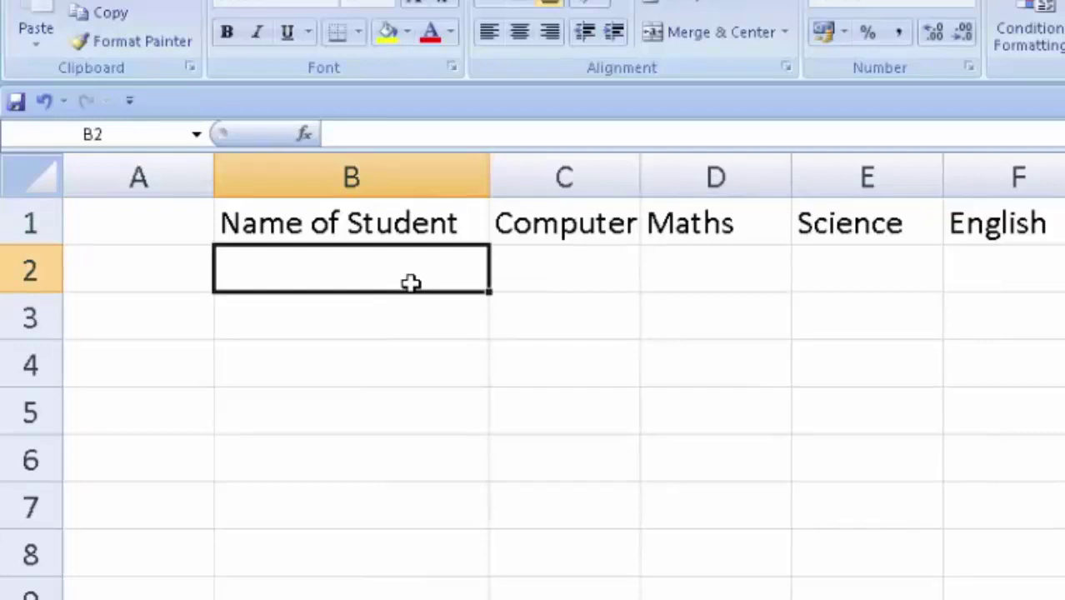
{"action": "type", "text": "Ram"}
{"action": "key", "text": "Return"}
{"action": "type", "text": "Shyam"}
{"action": "key", "text": "Return"}
{"action": "type", "text": "Esha"}
{"action": "key", "text": "Return"}
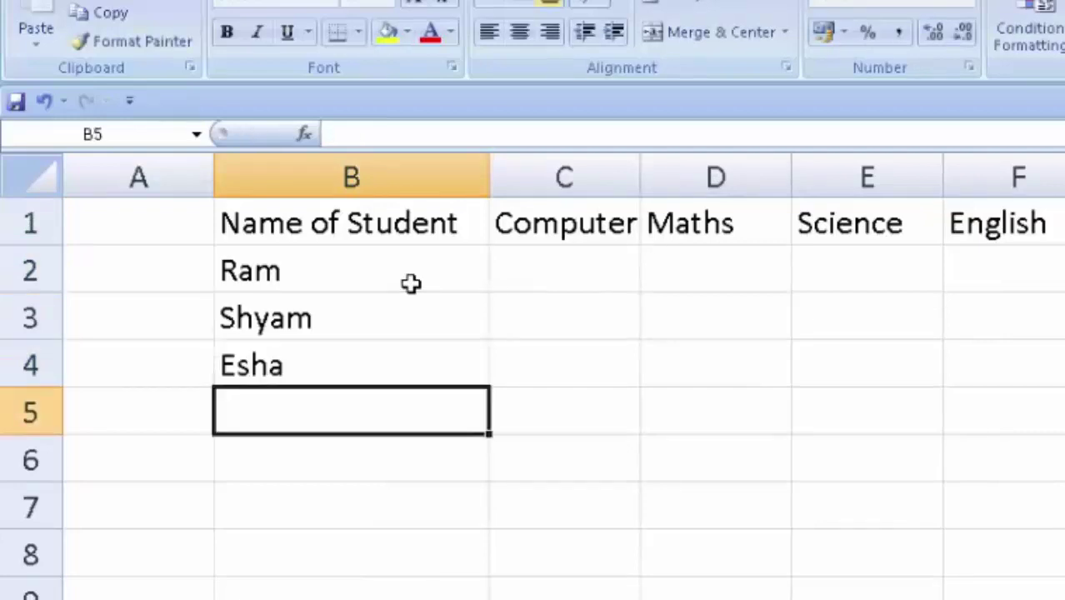
{"action": "type", "text": "Sac"}
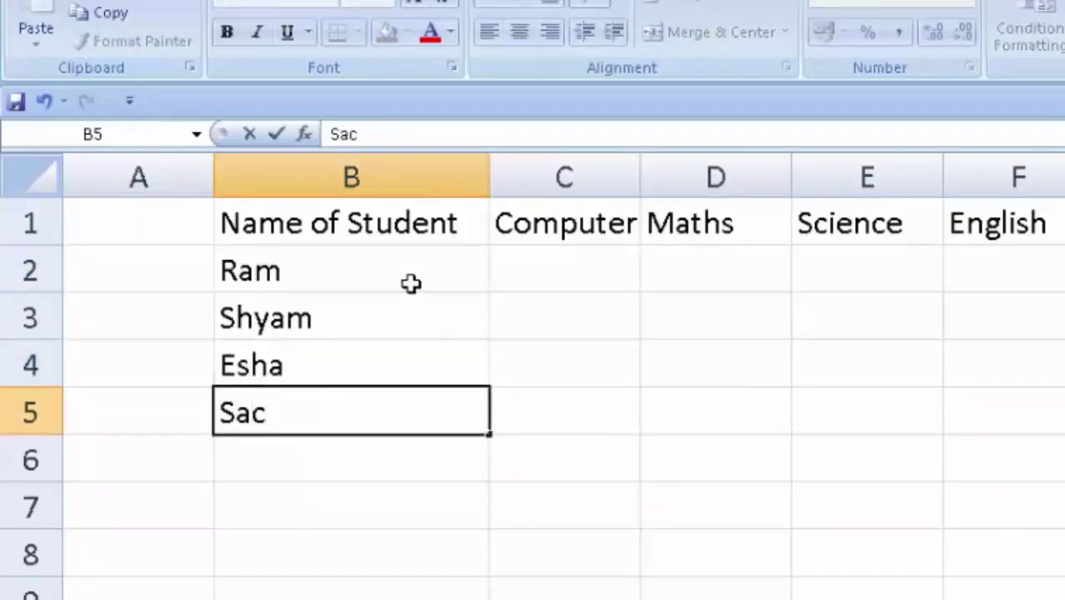
{"action": "type", "text": "hin"}
Enter =RANDBETWEEN(2,90) in C2 as a random Computer mark.
{"action": "left_click", "coordinate": [590, 274]}
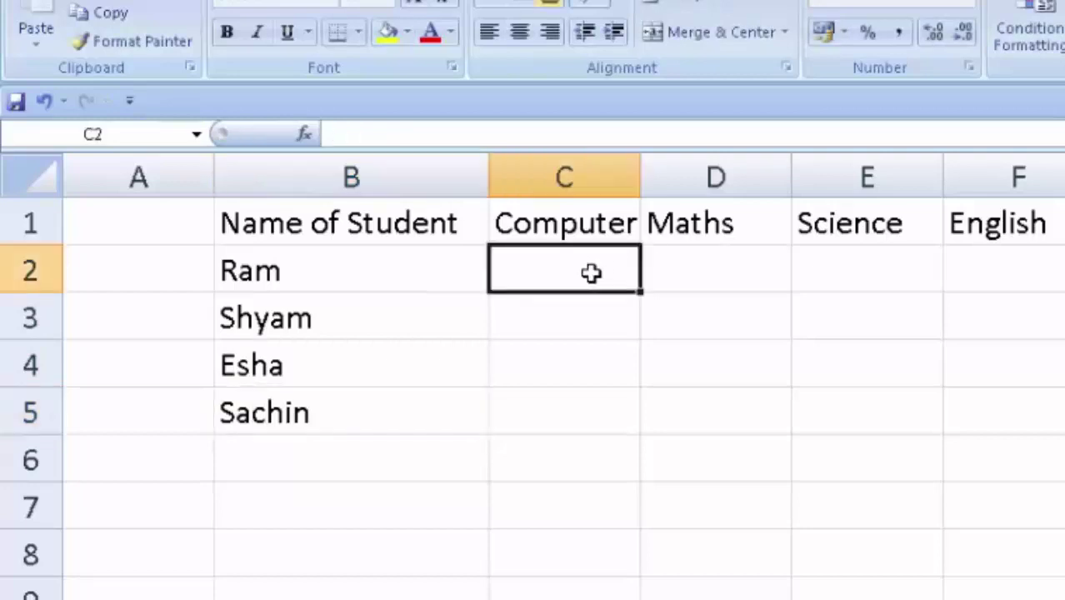
{"action": "type", "text": "=ra"}
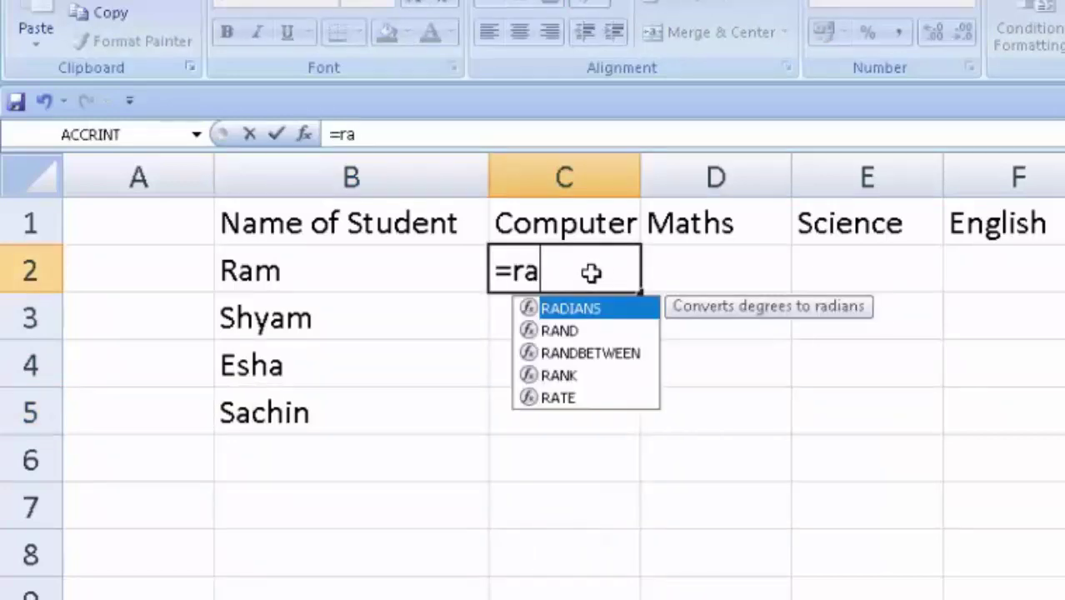
{"action": "type", "text": "nd"}
{"action": "key", "text": "Down"}
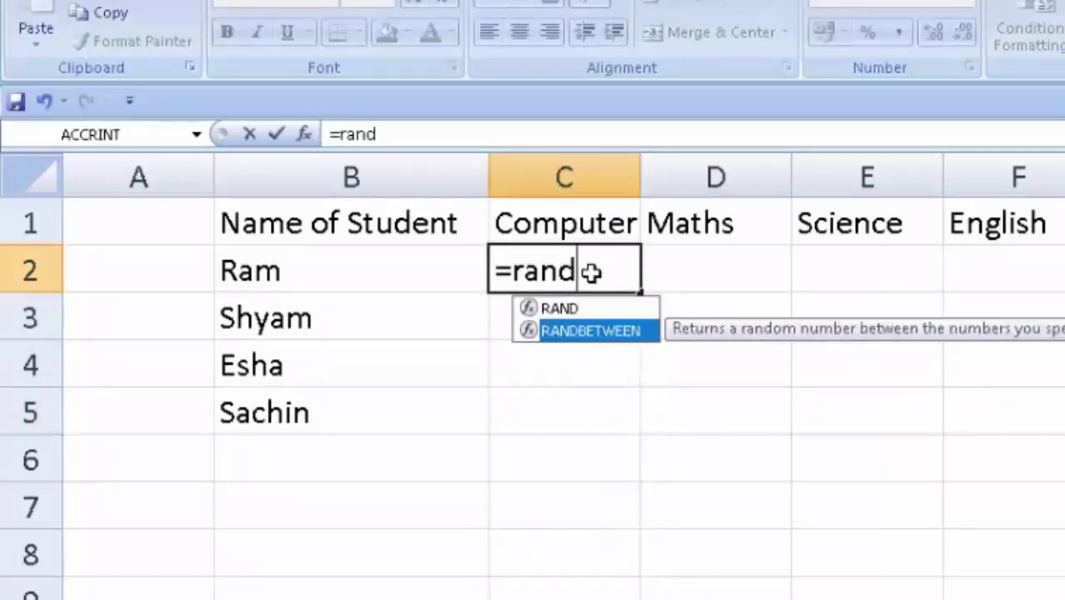
{"action": "key", "text": "Tab"}
{"action": "type", "text": "2,90"}
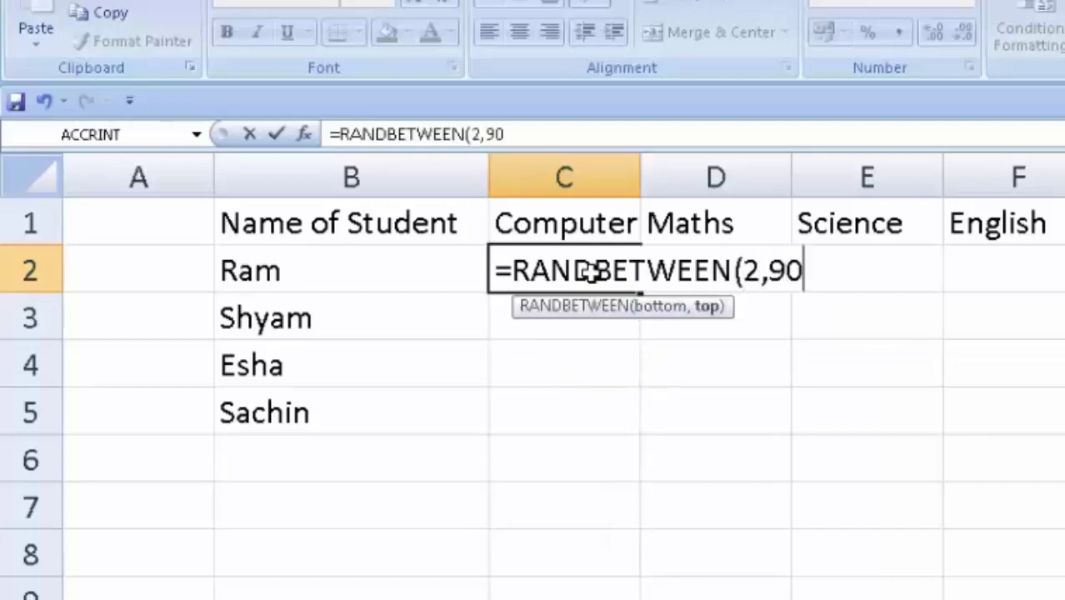
{"action": "key", "text": "Return"}
{"action": "left_click", "coordinate": [590, 272]}
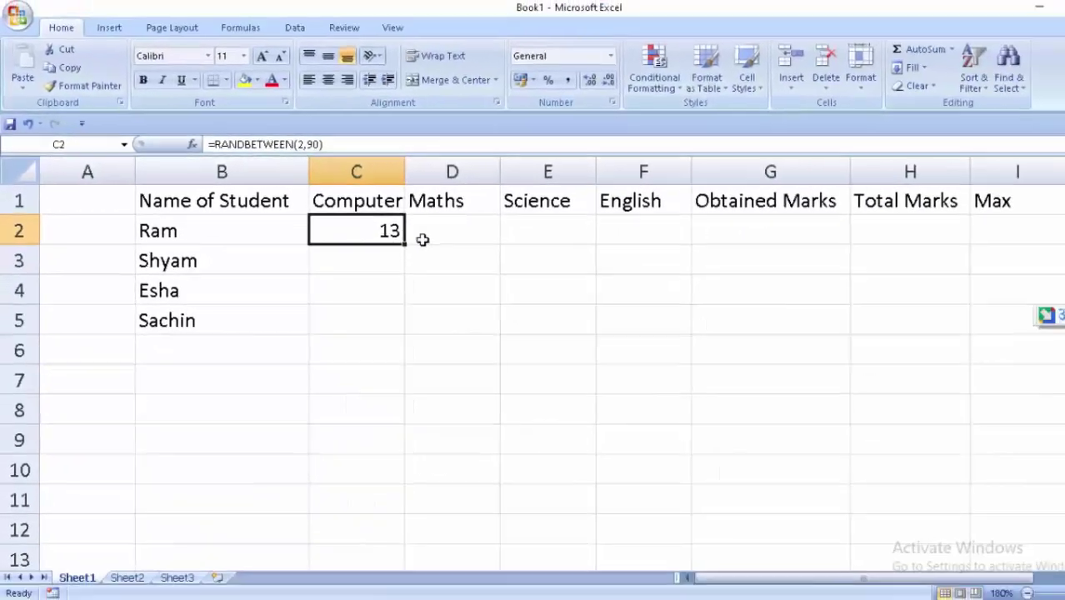
Fill the RANDBETWEEN formula across C2:F5 and copy that range.
{"action": "mouse_move", "coordinate": [398, 243]}
{"action": "left_mouse_down"}
{"action": "mouse_move", "coordinate": [660, 248]}
{"action": "mouse_move", "coordinate": [659, 323]}
{"action": "left_mouse_up"}
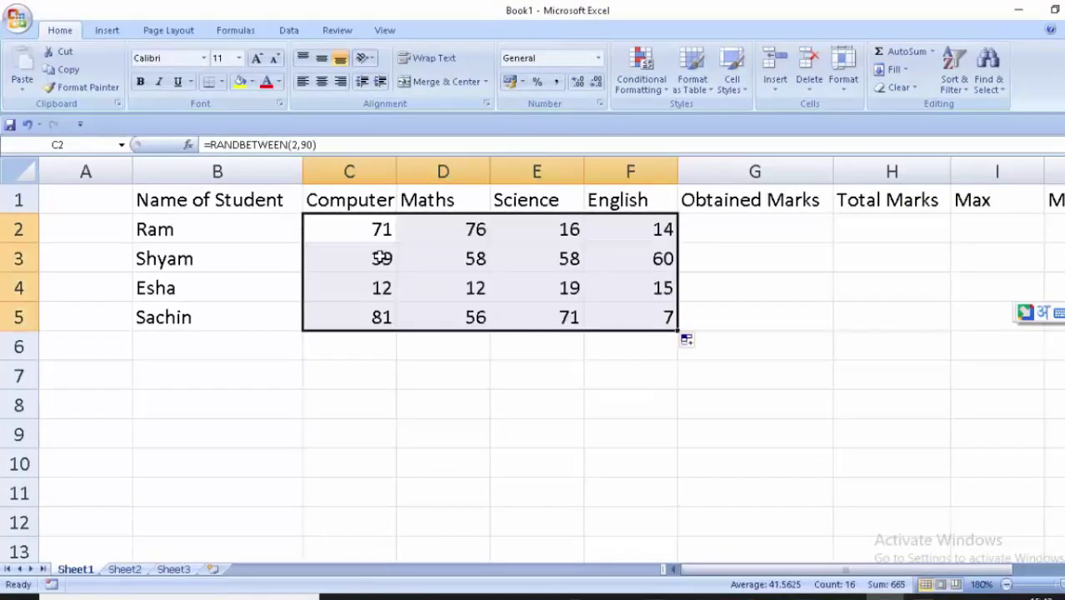
{"action": "right_click", "coordinate": [379, 257]}
{"action": "left_click", "coordinate": [418, 285]}
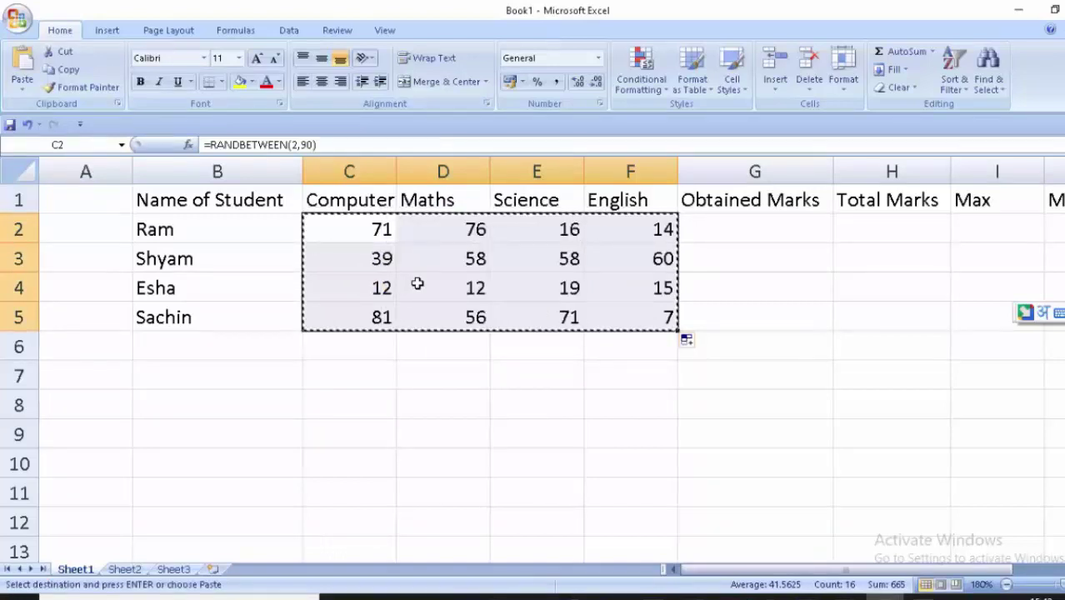
Paste the copied C2:F5 marks back over themselves as values only.
{"action": "right_click", "coordinate": [417, 284]}
{"action": "key", "text": "Escape"}
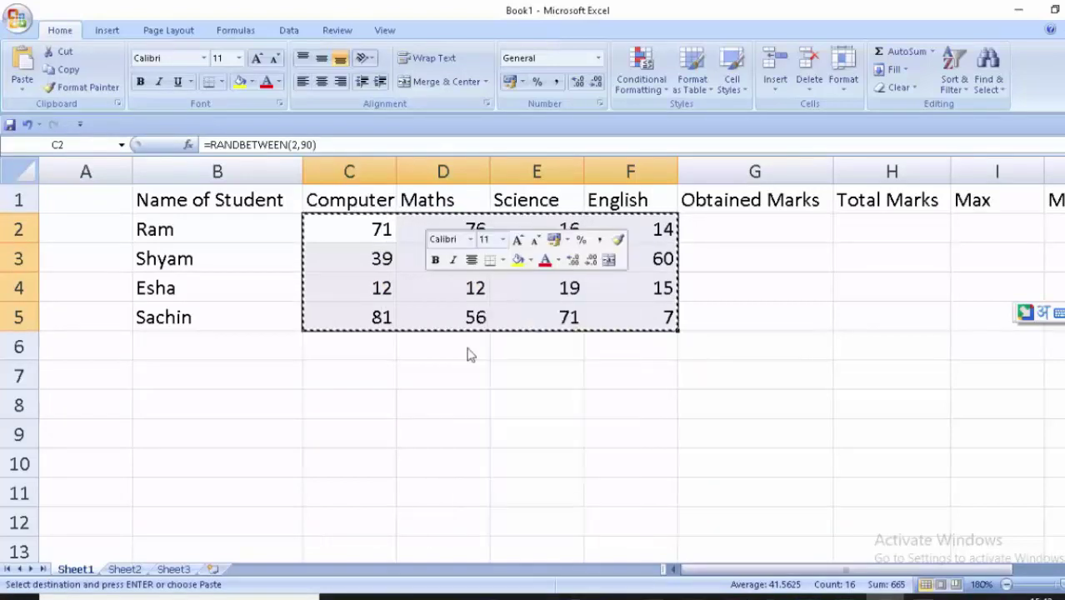
{"action": "key", "text": "ctrl+alt+v"}
{"action": "left_click", "coordinate": [340, 285]}
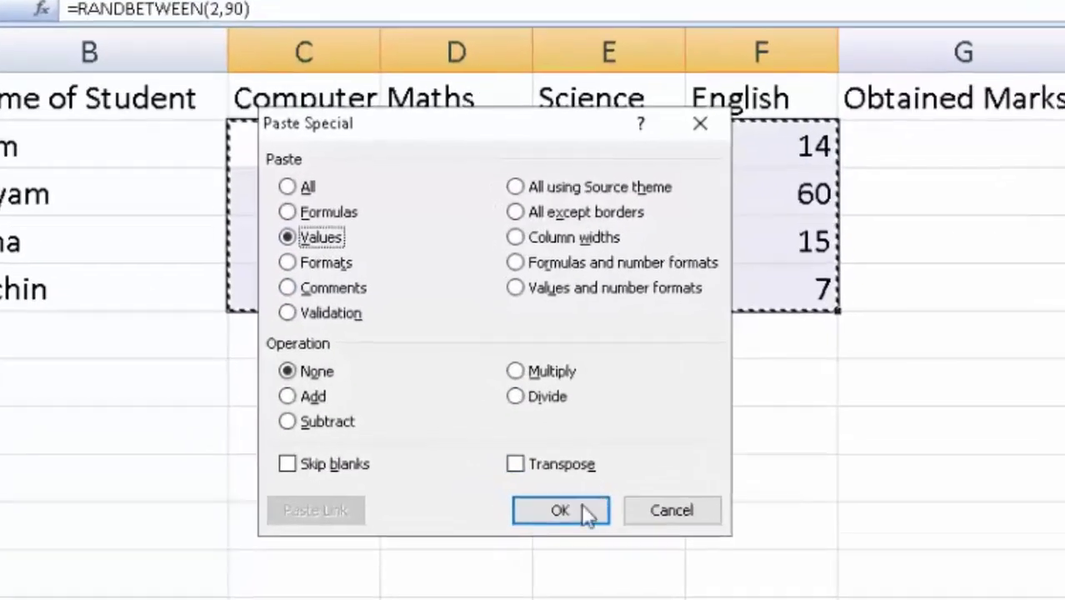
{"action": "left_click", "coordinate": [583, 512]}
{"action": "left_click", "coordinate": [950, 579]}
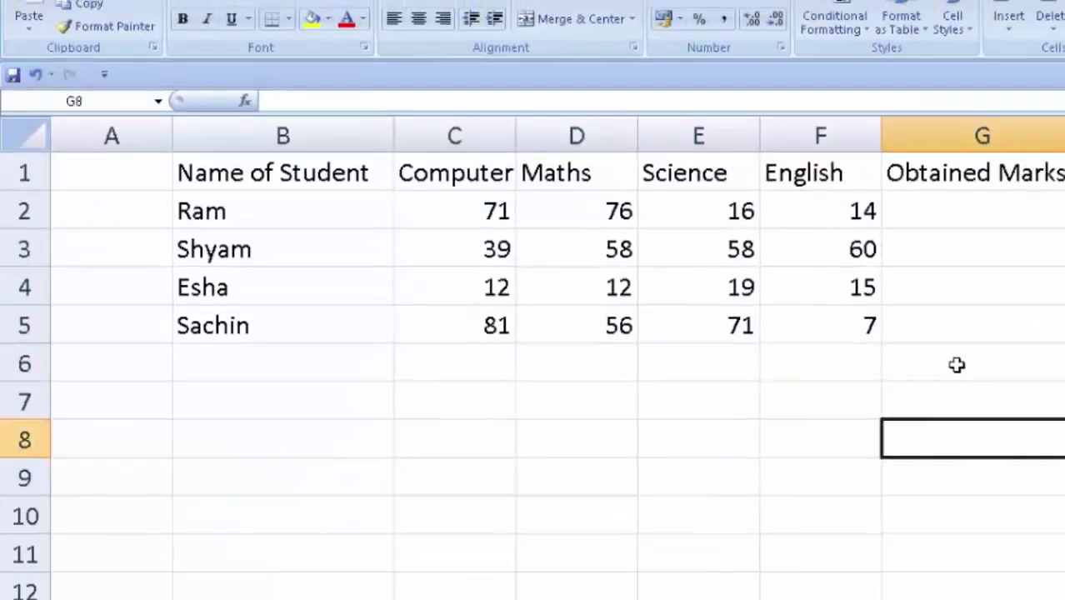
{"action": "left_click", "coordinate": [956, 365]}
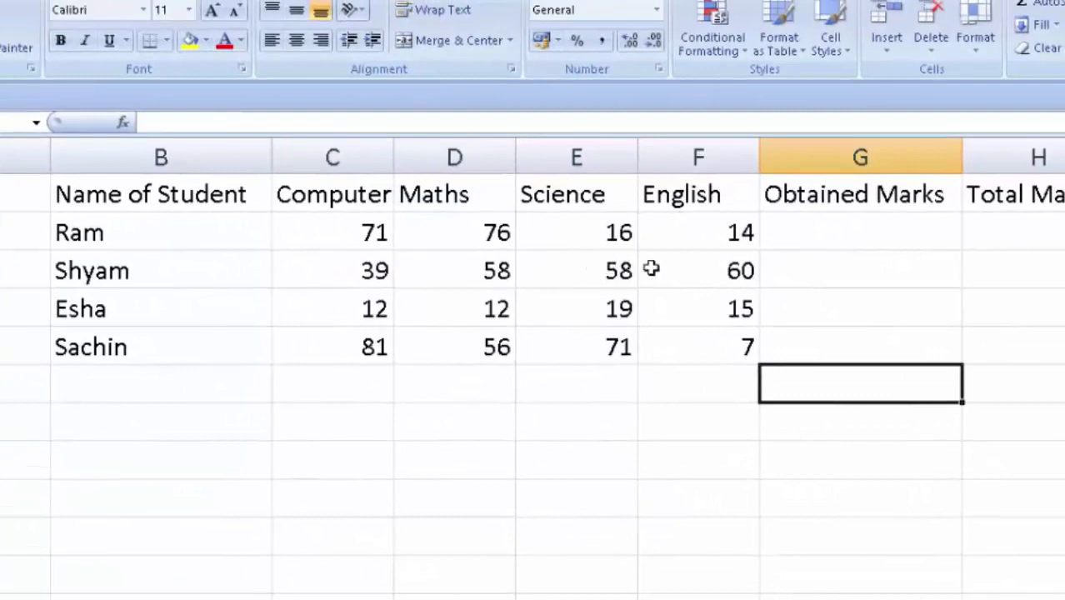
Enter =SUM(C2:F2) in G2 to total the first student's marks (177).
{"action": "left_click", "coordinate": [809, 235]}
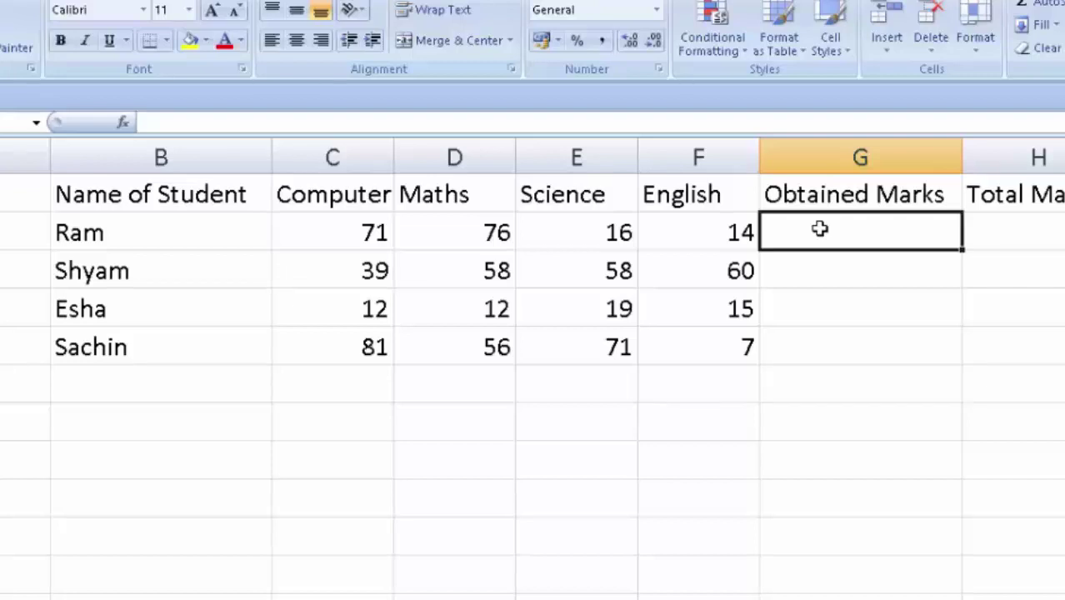
{"action": "type", "text": "="}
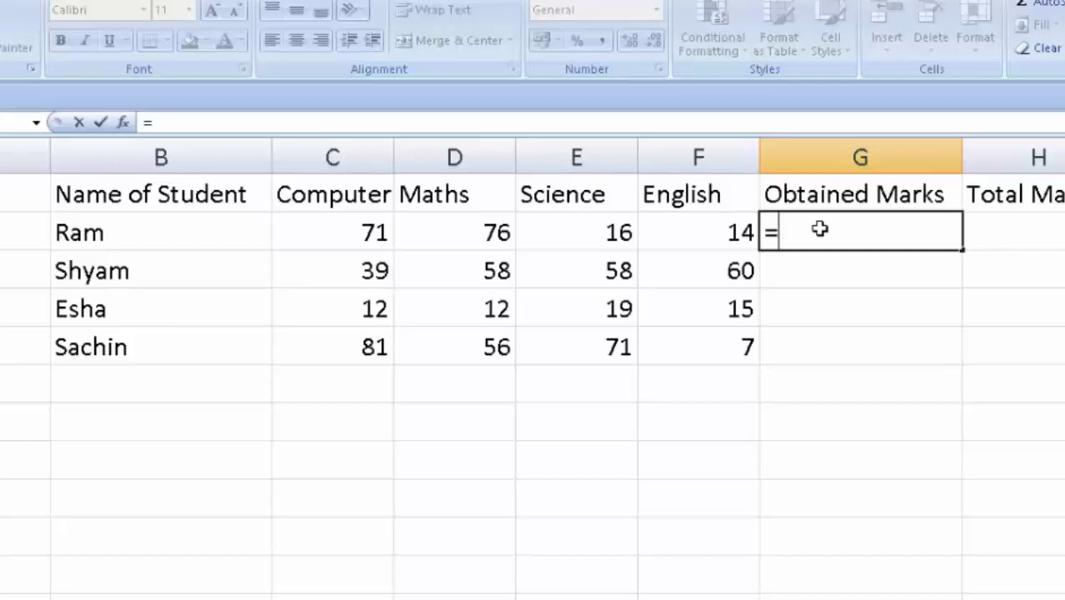
{"action": "type", "text": "s"}
{"action": "type", "text": "um"}
{"action": "key", "text": "Tab"}
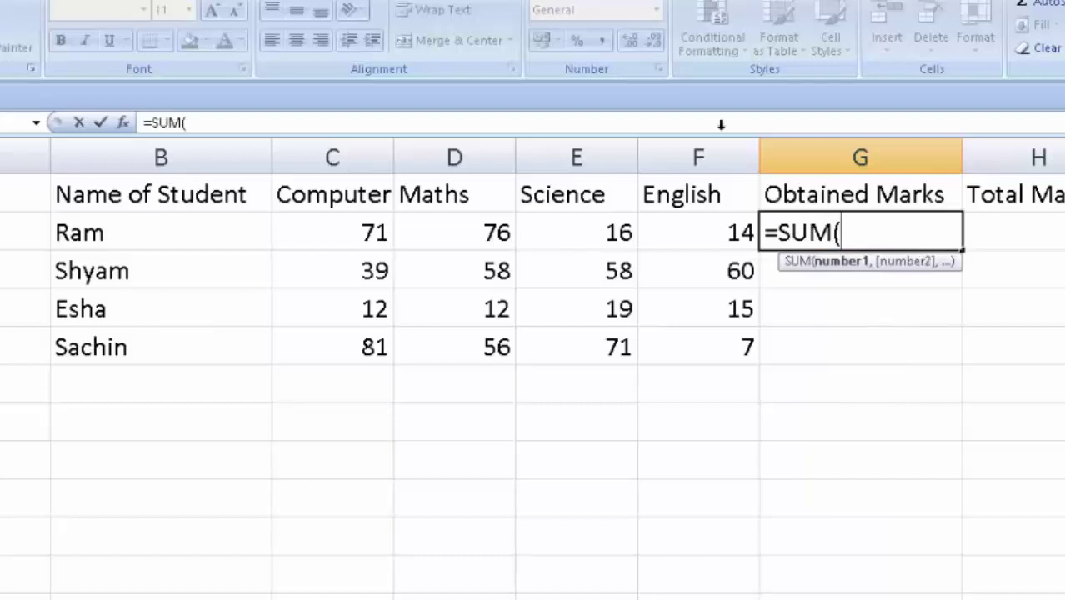
{"action": "left_click", "coordinate": [362, 232]}
{"action": "left_click_drag", "start_coordinate": [362, 233], "coordinate": [693, 234]}
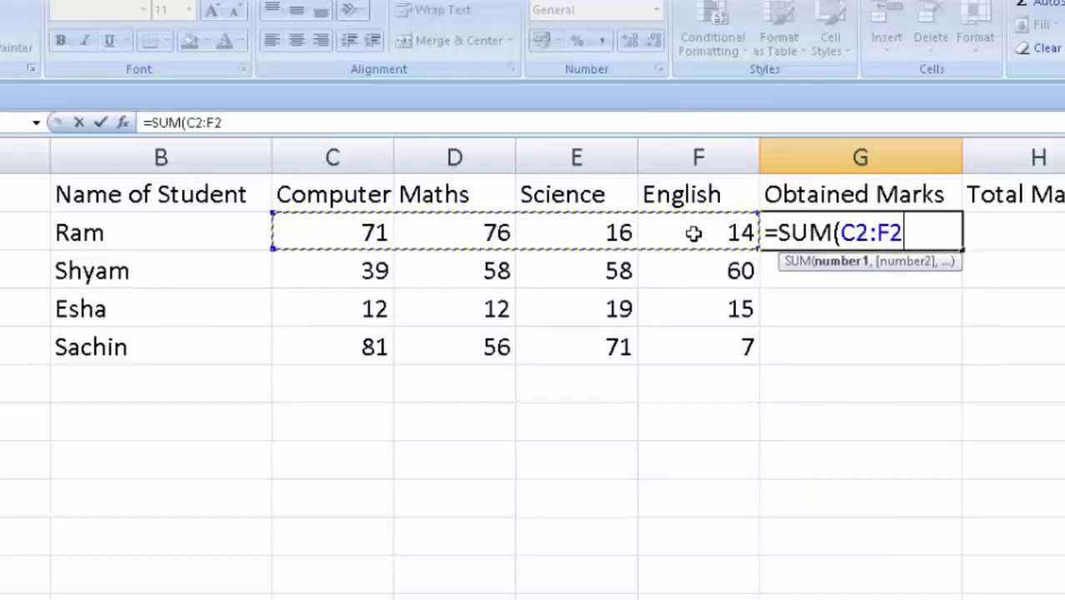
{"action": "type", "text": ")"}
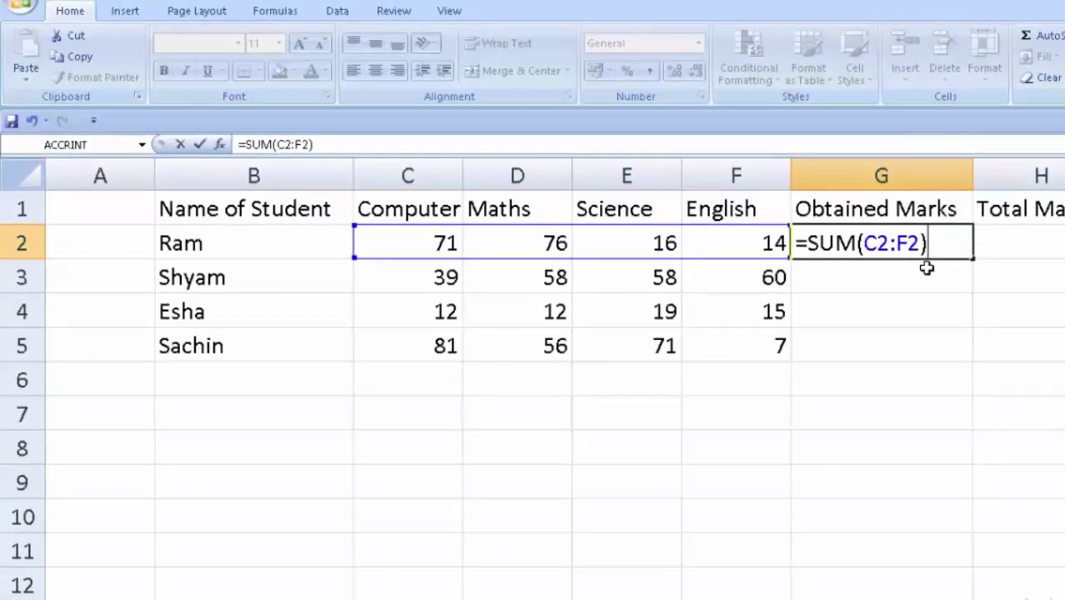
{"action": "key", "text": "Return"}
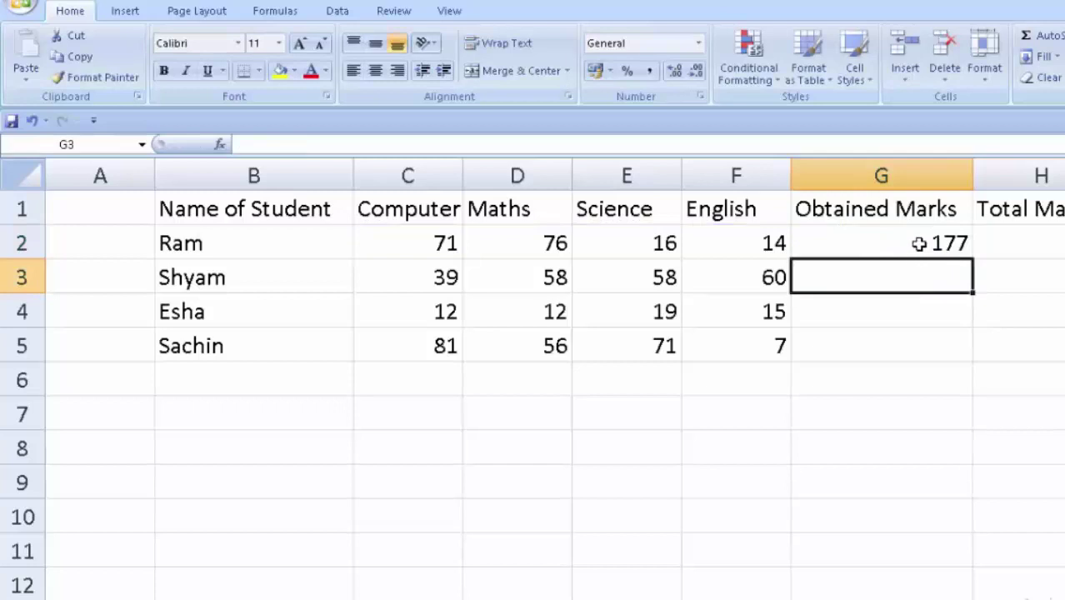
Fill the SUM formula down to G5, giving totals 215, 58 and 215.
{"action": "left_click", "coordinate": [920, 242]}
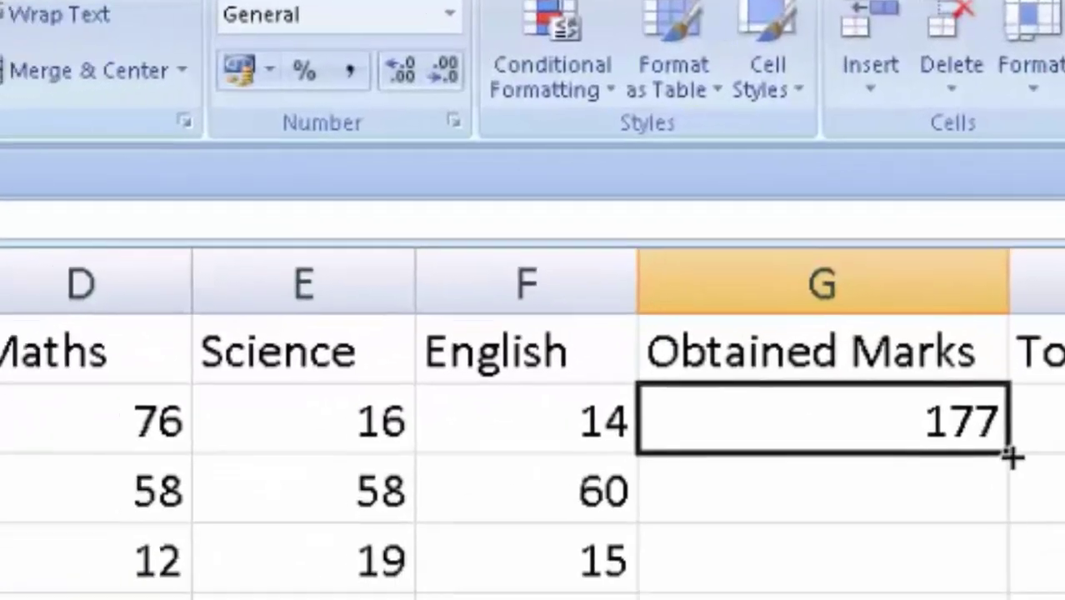
{"action": "double_click", "coordinate": [1005, 483]}
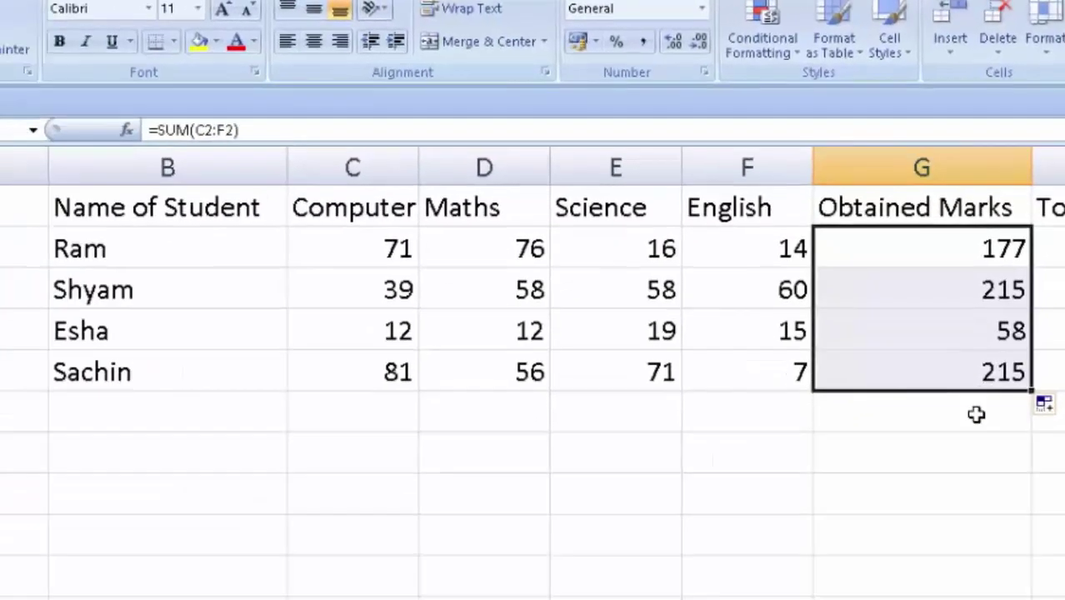
{"action": "left_click", "coordinate": [968, 446]}
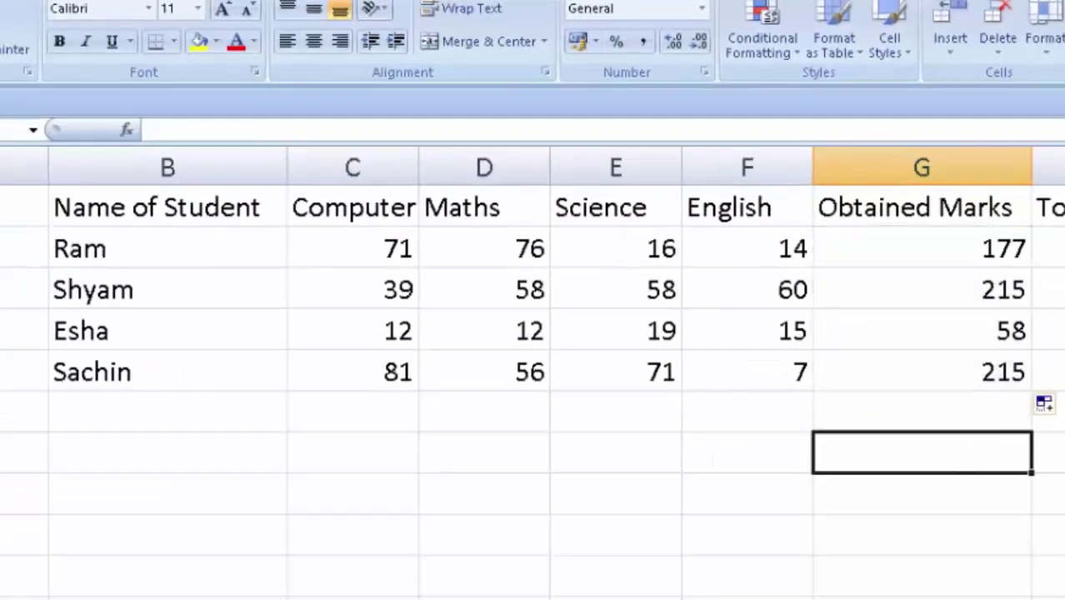
{"action": "left_click", "coordinate": [1048, 248]}
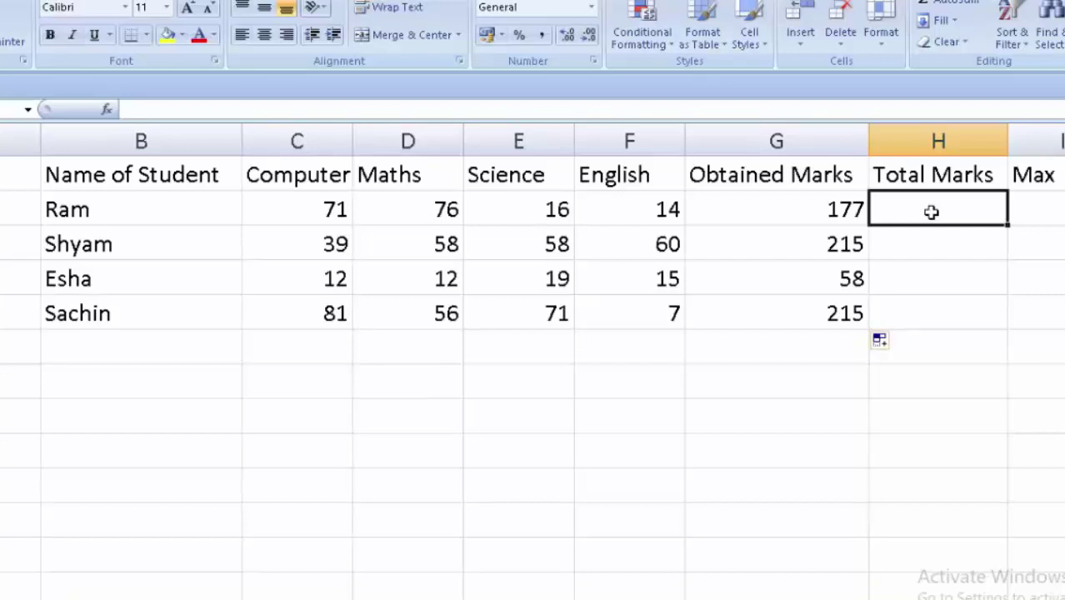
Enter 400 in H2, correcting the mistyped formula, and fill it down to H5.
{"action": "type", "text": "=400"}
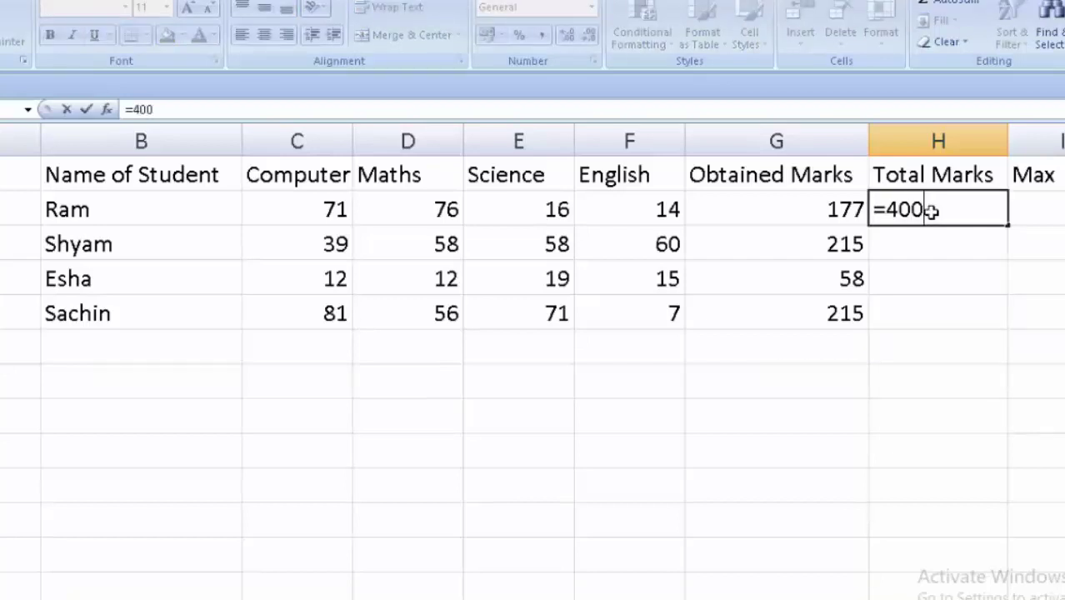
{"action": "type", "text": "'"}
{"action": "key", "text": "Return"}
{"action": "key", "text": "Return"}
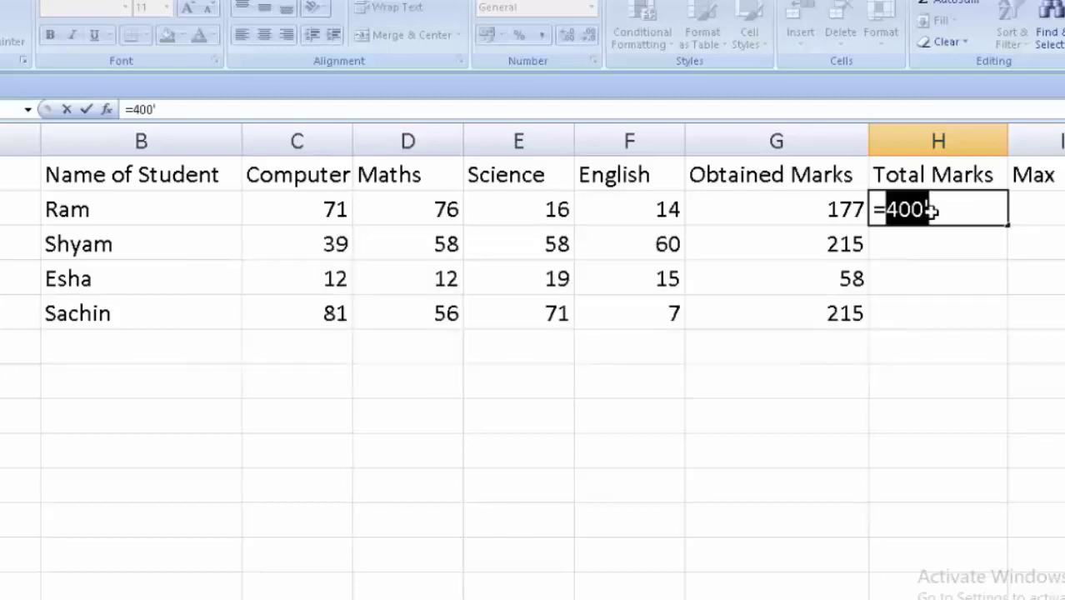
{"action": "key", "text": "BackSpace"}
{"action": "type", "text": "4"}
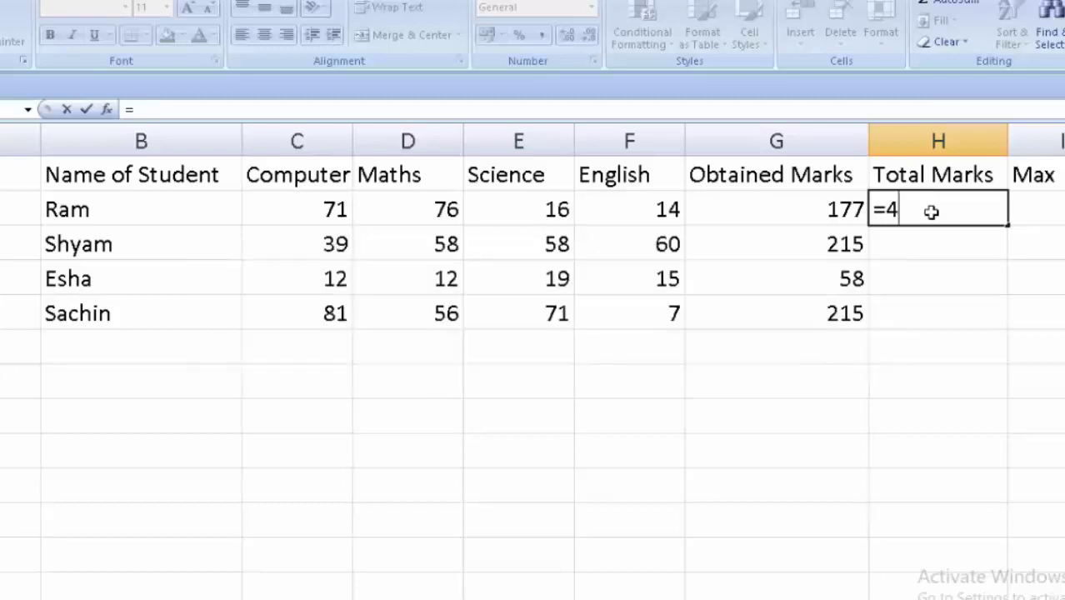
{"action": "type", "text": "00"}
{"action": "key", "text": "Return"}
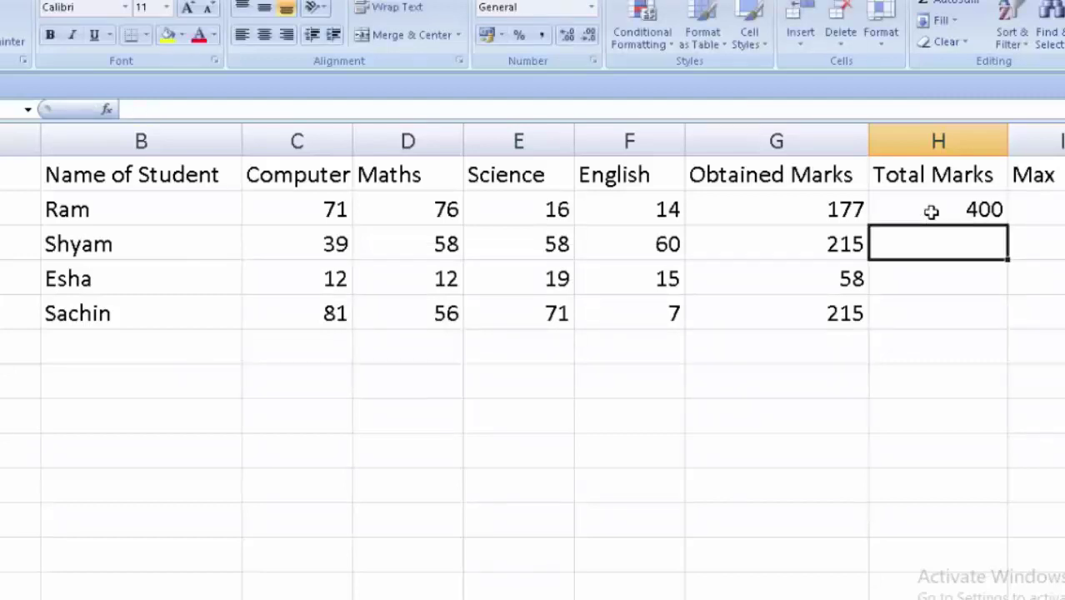
{"action": "left_click", "coordinate": [958, 210]}
{"action": "double_click", "coordinate": [1006, 226]}
{"action": "left_click", "coordinate": [1055, 204]}
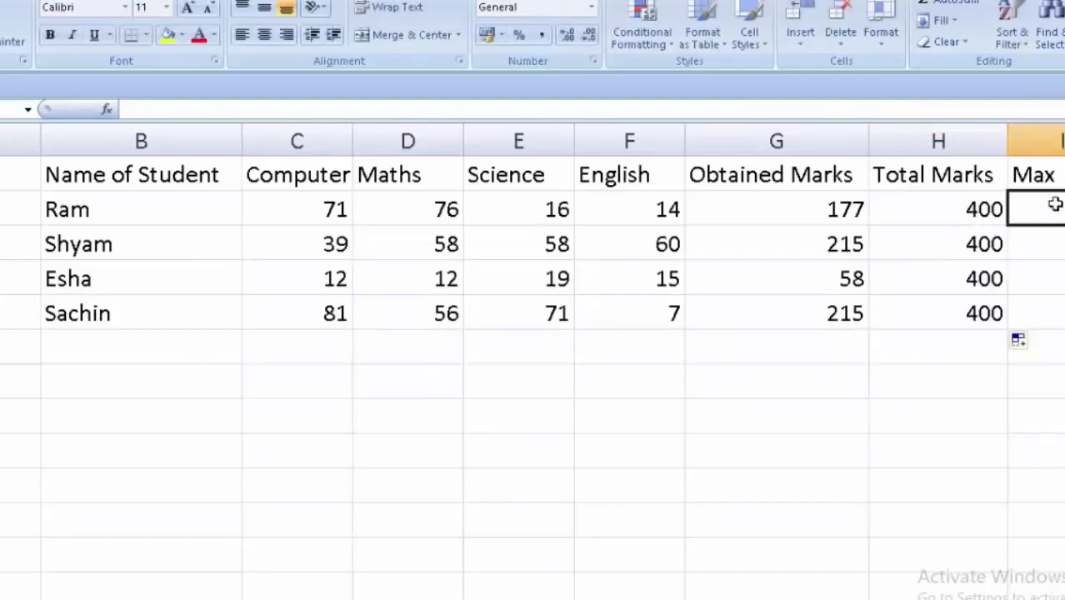
Enter =MAX(C2:F2) in I2 and fill it down to I5, giving 76, 60, 19, 81.
{"action": "type", "text": "=ma"}
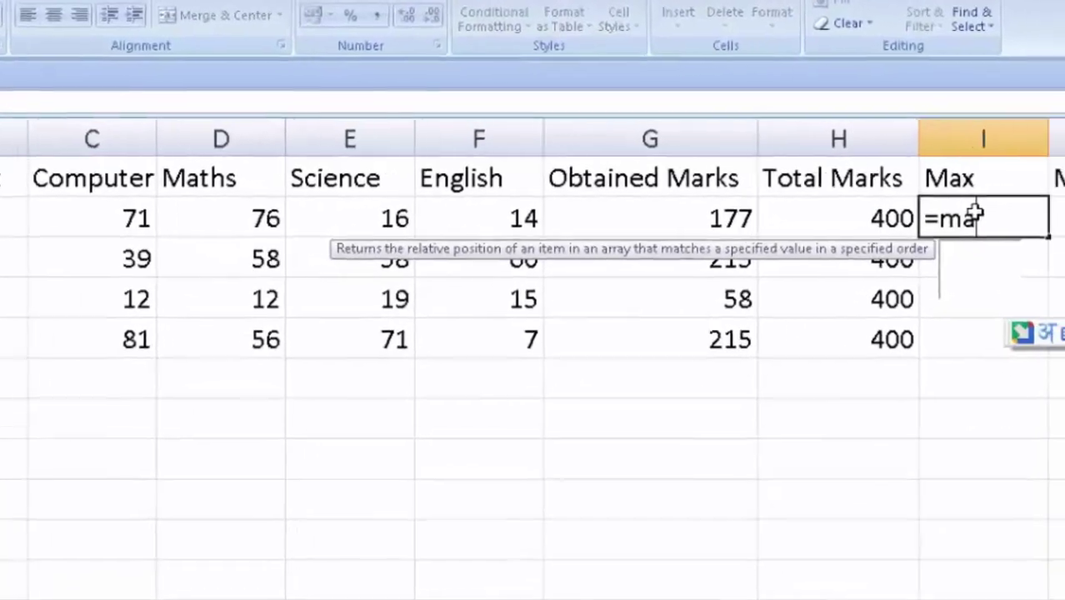
{"action": "type", "text": "x"}
{"action": "key", "text": "Tab"}
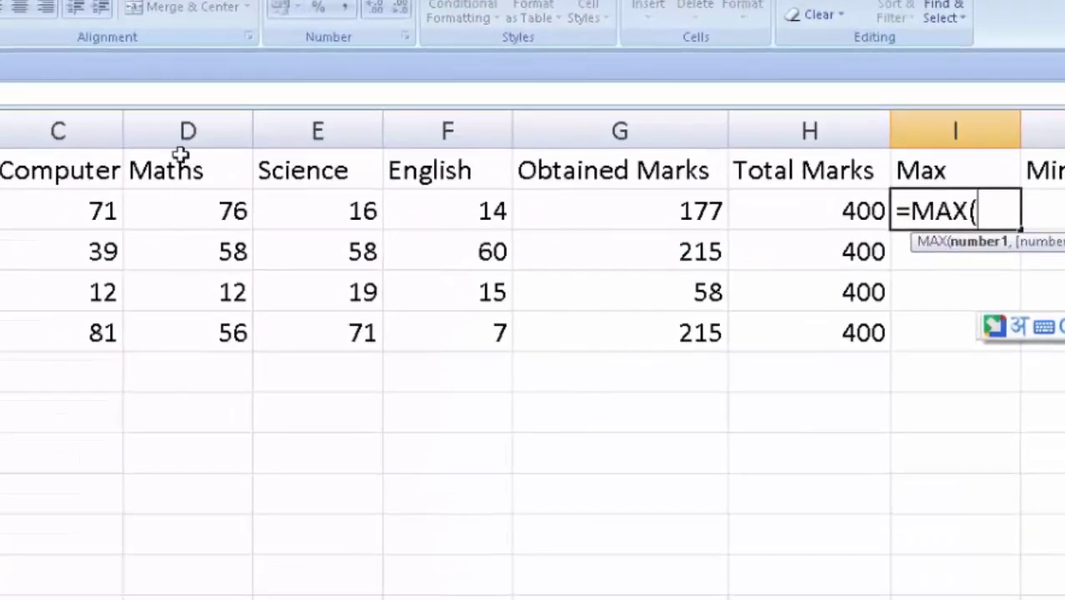
{"action": "left_click", "coordinate": [88, 217]}
{"action": "left_click_drag", "start_coordinate": [122, 208], "coordinate": [409, 235]}
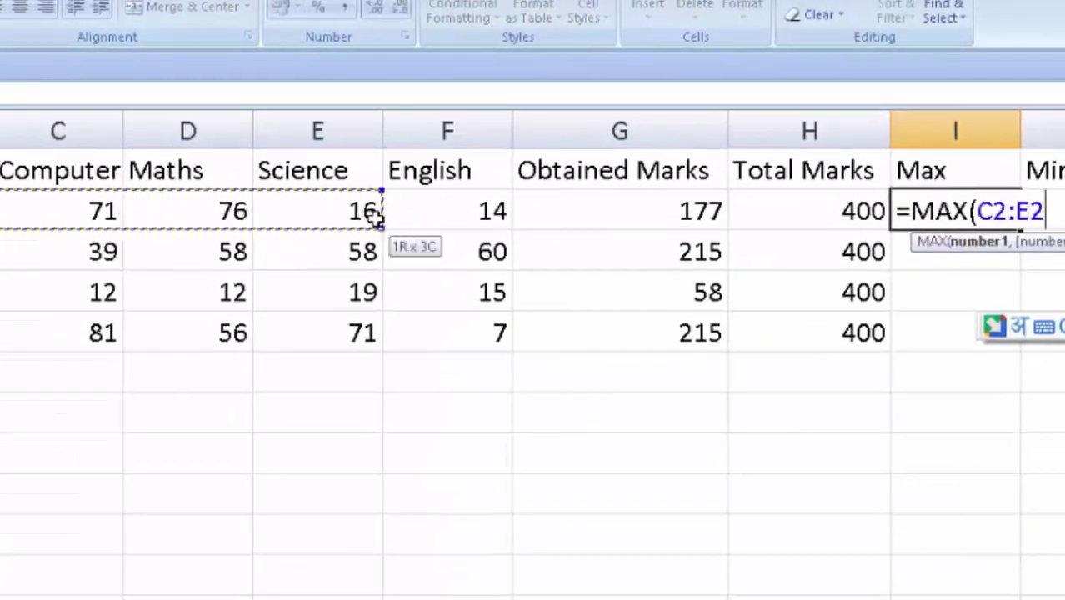
{"action": "key", "text": "Return"}
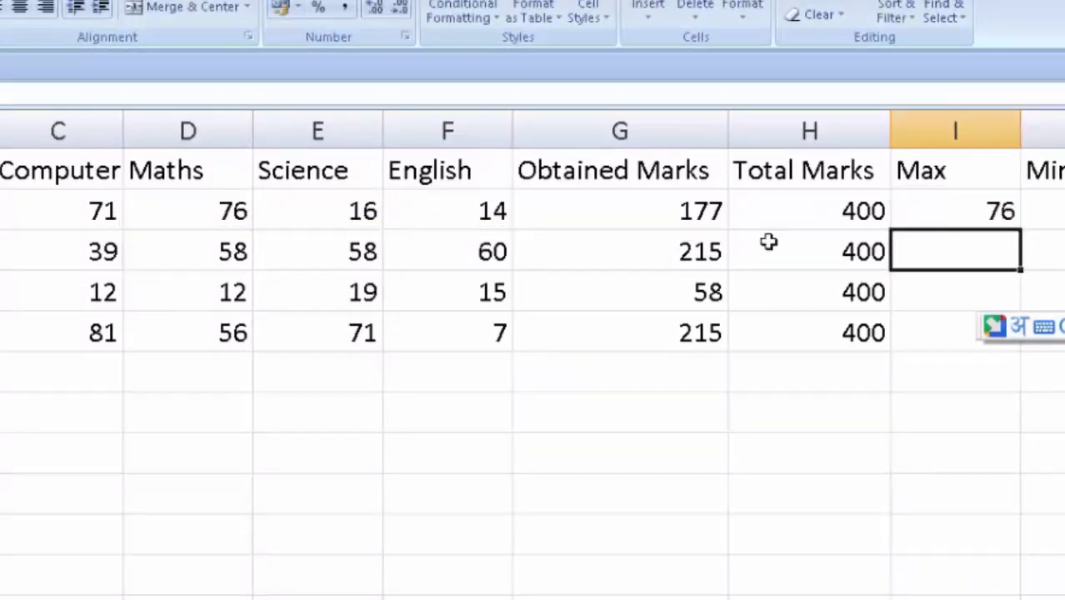
{"action": "left_click", "coordinate": [949, 206]}
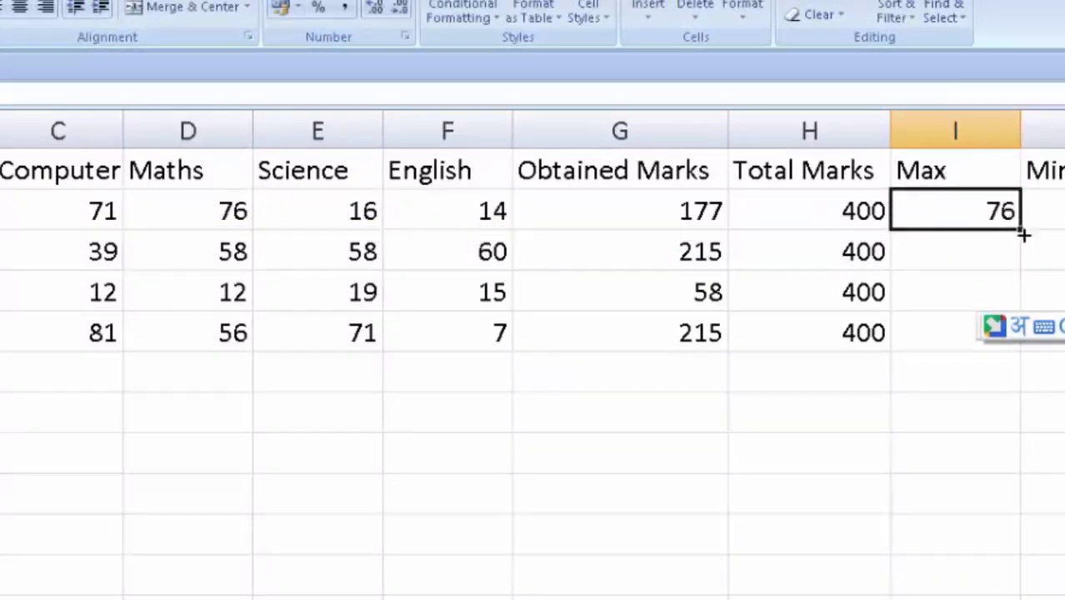
{"action": "left_click_drag", "start_coordinate": [1019, 233], "coordinate": [1018, 349]}
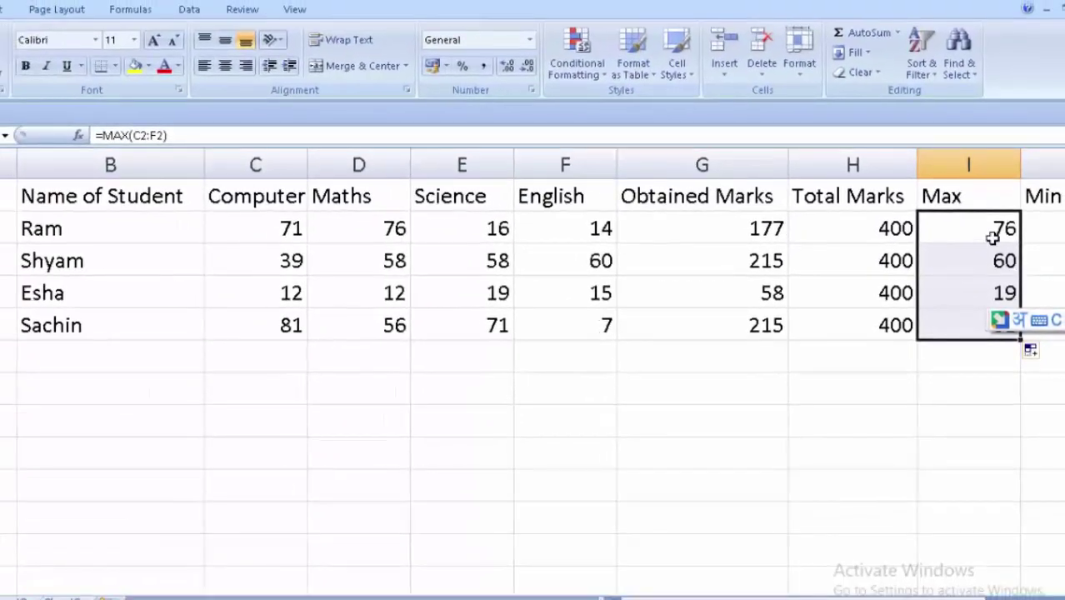
Check Ram's Max of 76 against his Maths, Science and English marks.
{"action": "left_click", "coordinate": [993, 238]}
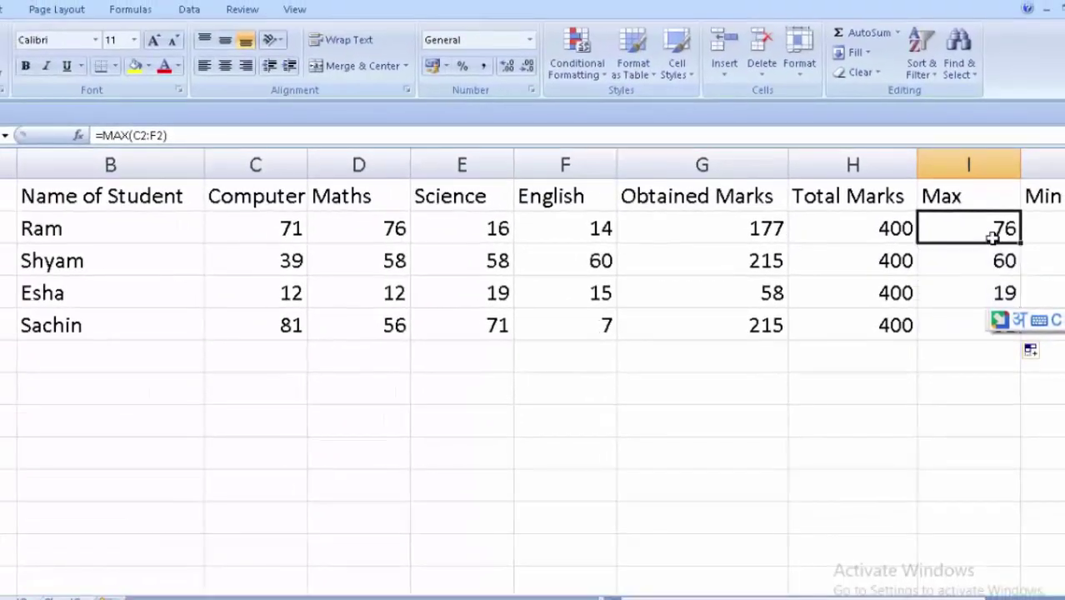
{"action": "left_click", "coordinate": [358, 235]}
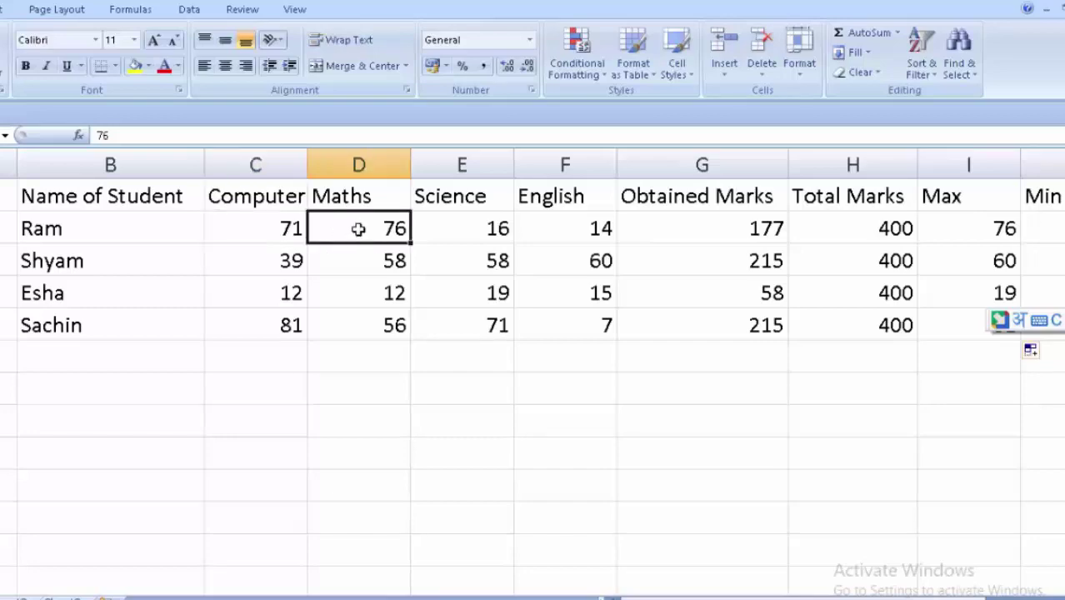
{"action": "left_click", "coordinate": [454, 232]}
{"action": "left_click", "coordinate": [570, 235]}
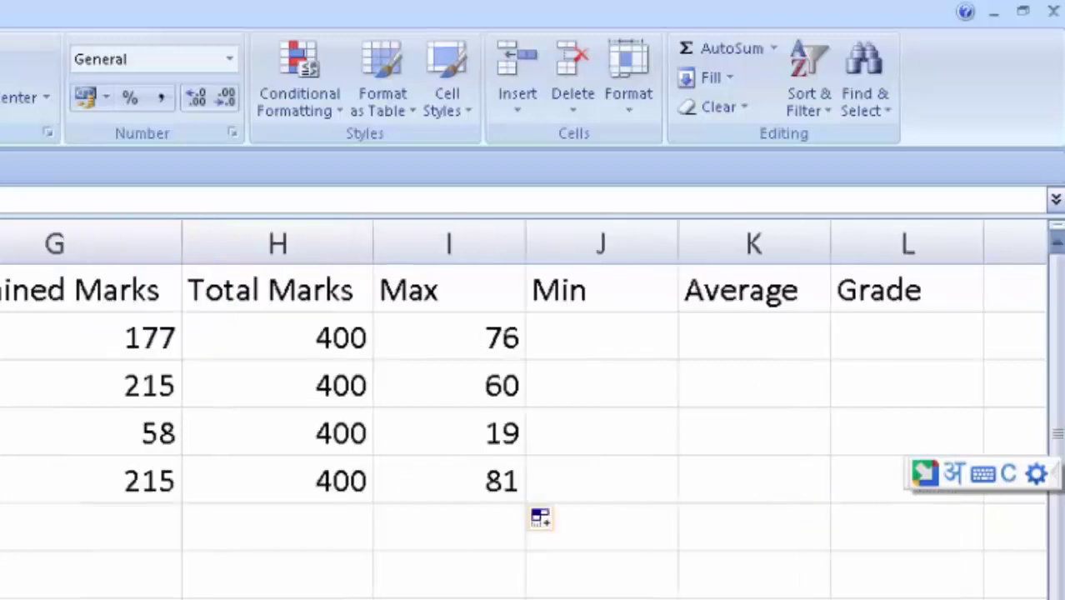
Enter =MIN(C2:F2) in J2 for the first student's lowest mark.
{"action": "left_click", "coordinate": [595, 341]}
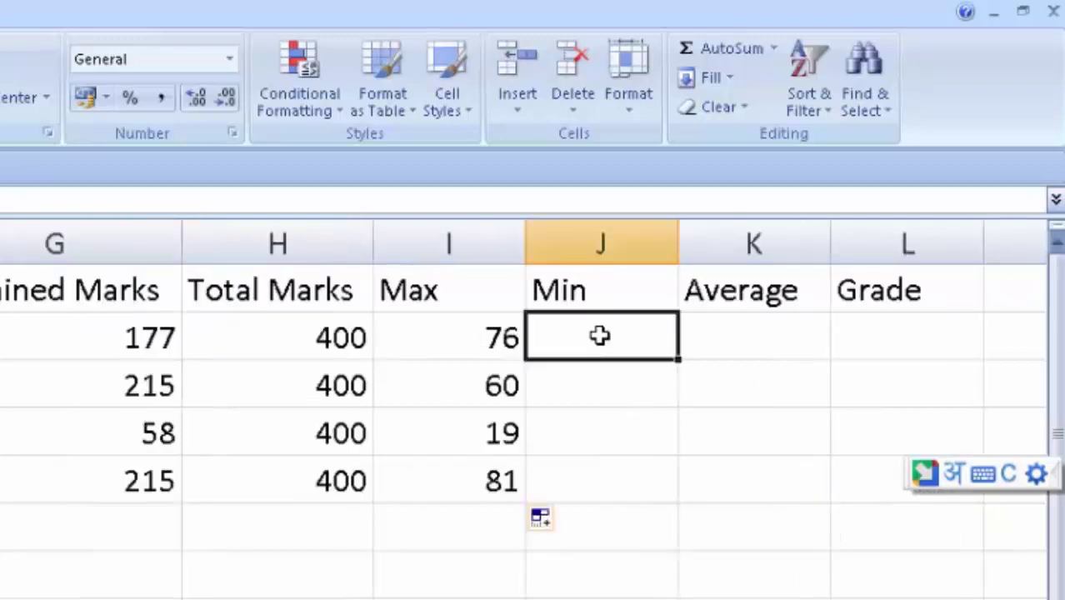
{"action": "type", "text": "=min"}
{"action": "key", "text": "Tab"}
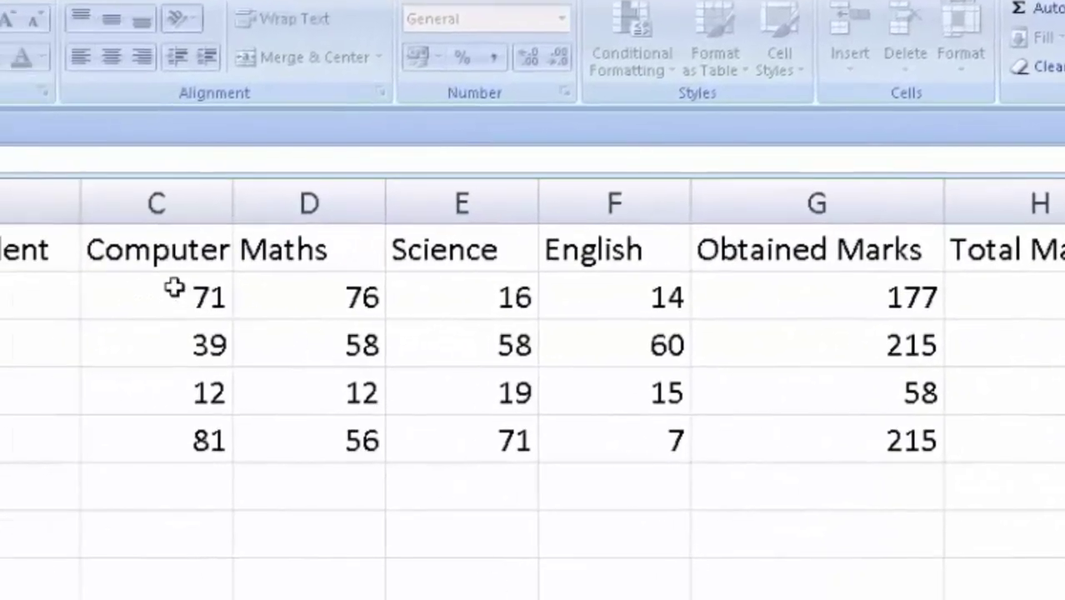
{"action": "left_click", "coordinate": [173, 287]}
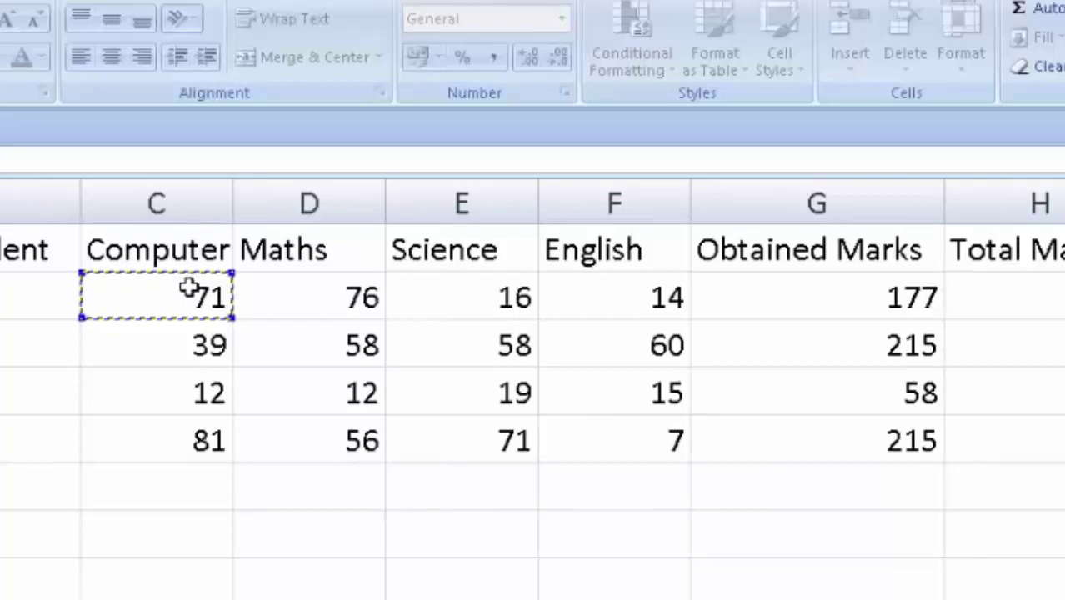
{"action": "left_click_drag", "start_coordinate": [194, 288], "coordinate": [537, 296]}
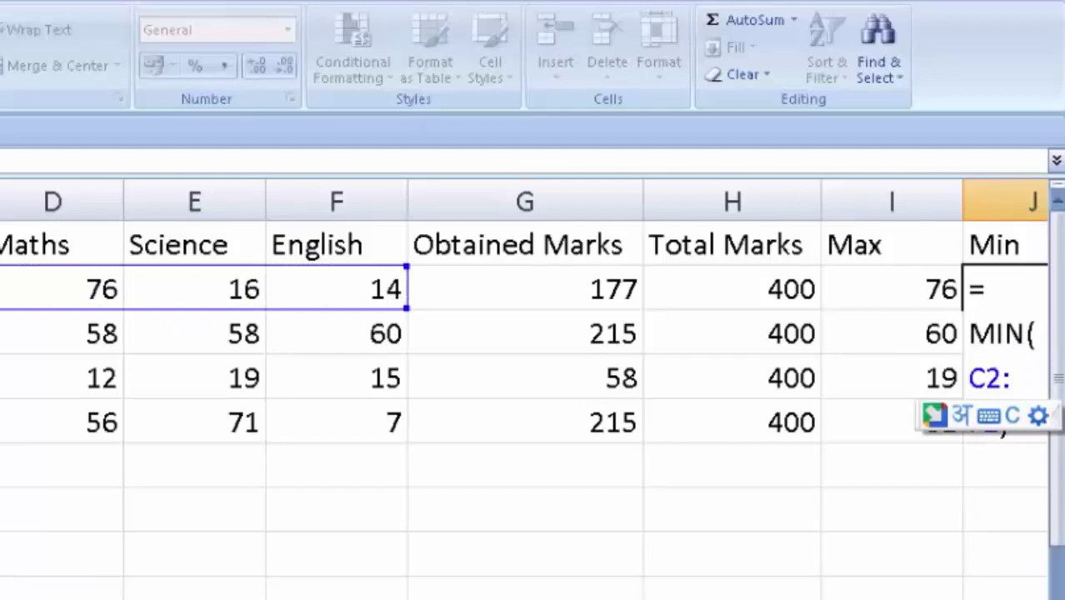
{"action": "key", "text": "Return"}
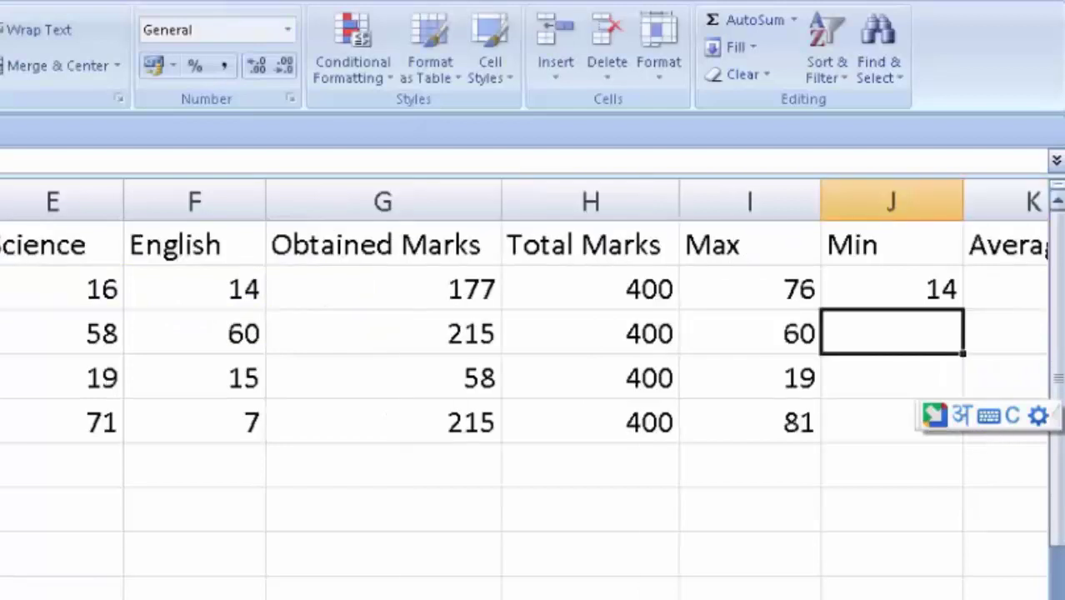
Recheck J2's MIN formula and fill it down to J5, giving 14, 39, 12, 7.
{"action": "left_click", "coordinate": [902, 304]}
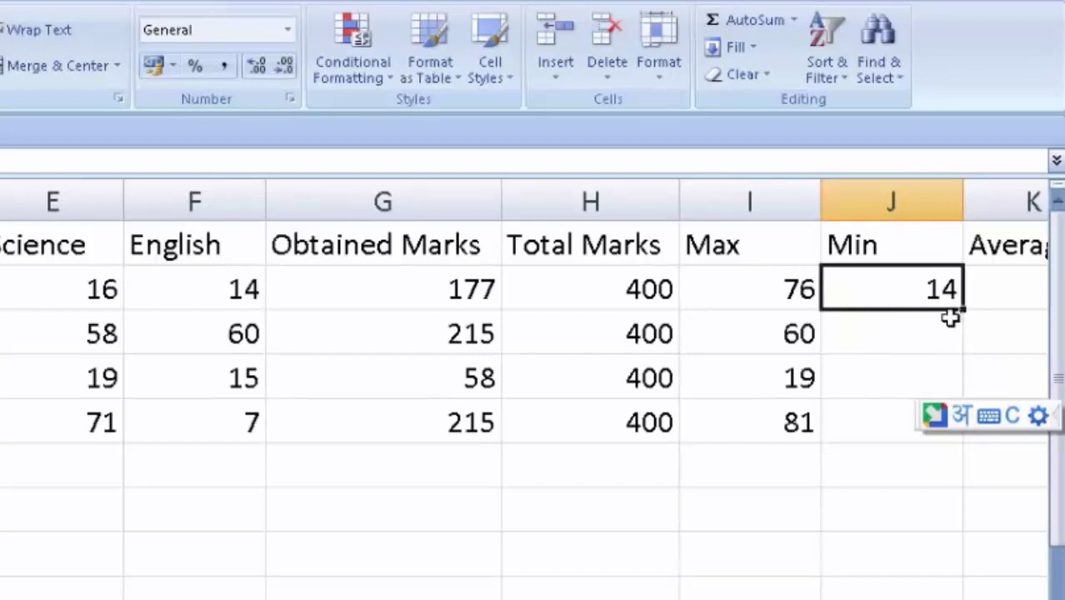
{"action": "key", "text": "F2"}
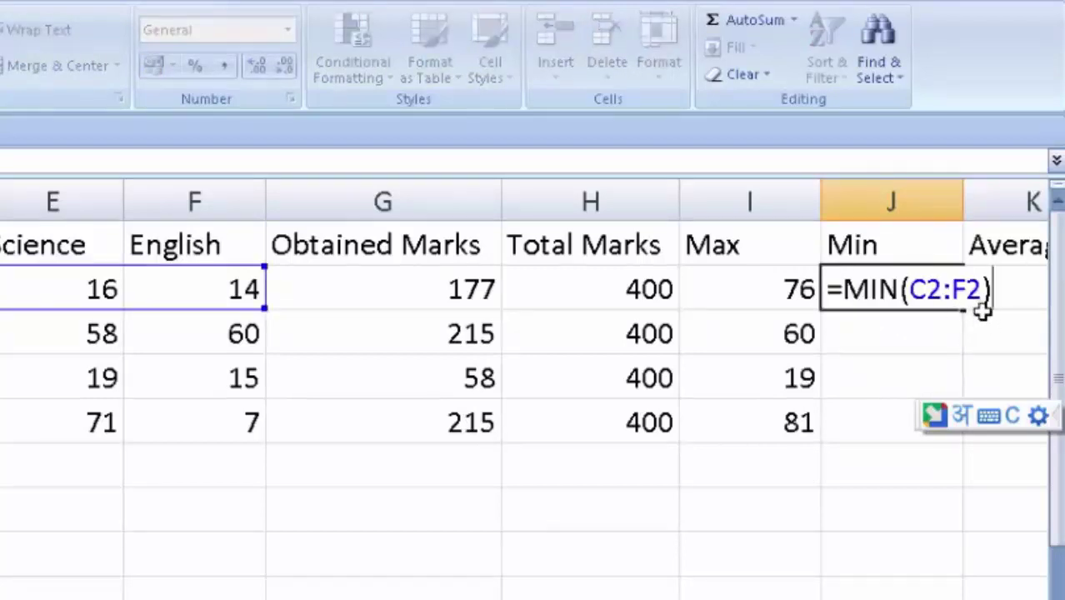
{"action": "key", "text": "Return"}
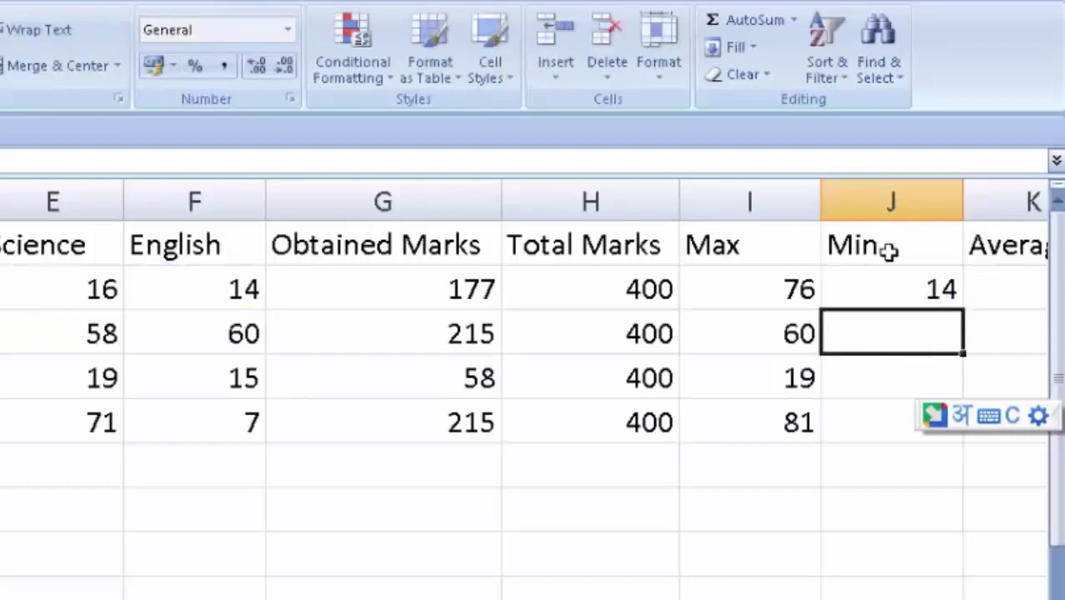
{"action": "left_click", "coordinate": [905, 285]}
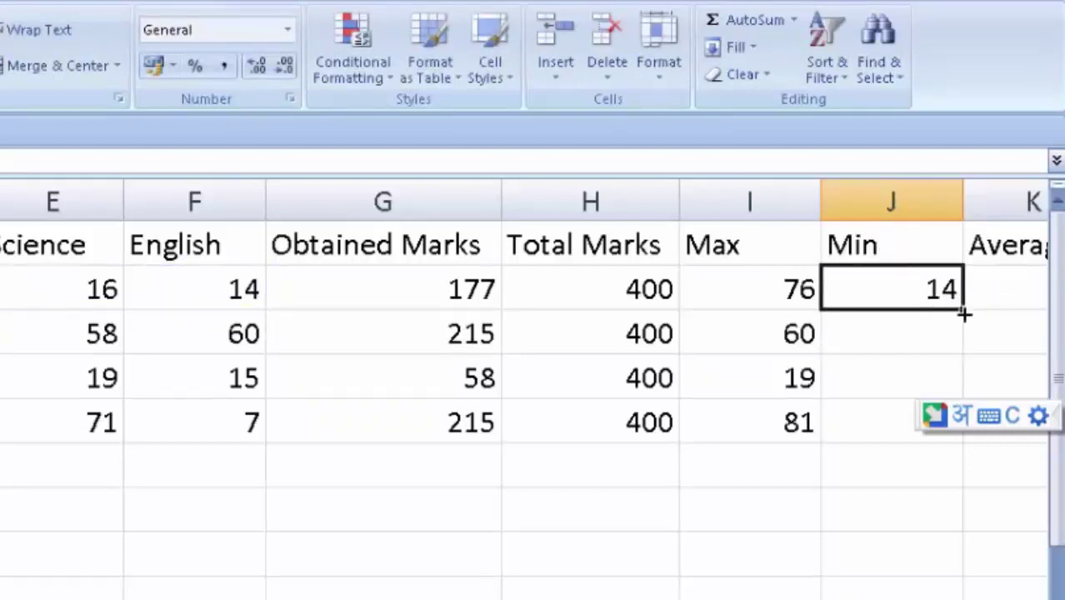
{"action": "double_click", "coordinate": [963, 313]}
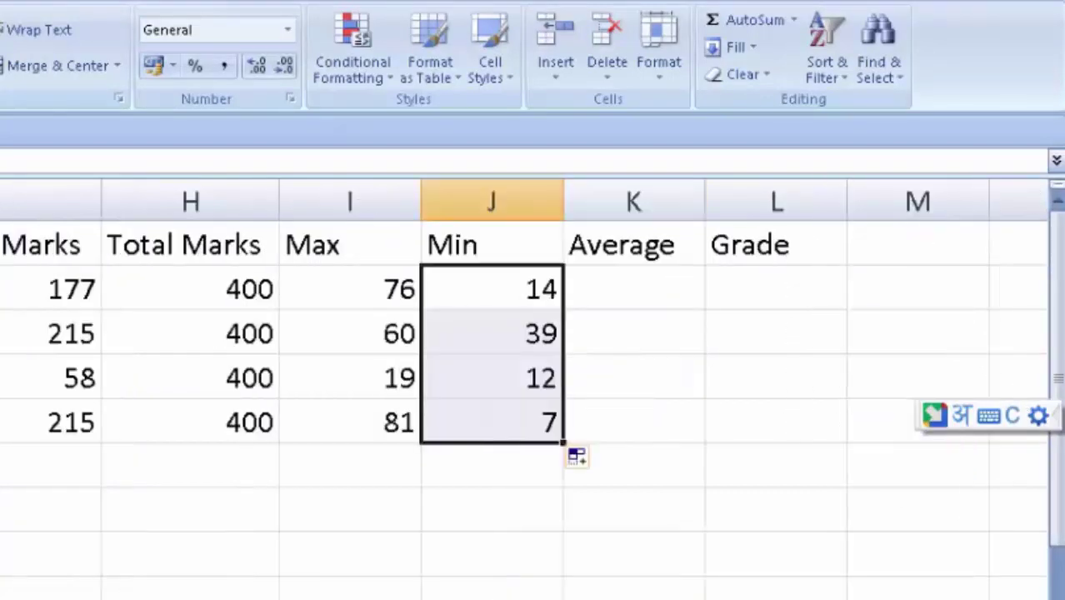
From cell K2, search the Insert Function dialog for 'average'.
{"action": "left_click", "coordinate": [629, 303]}
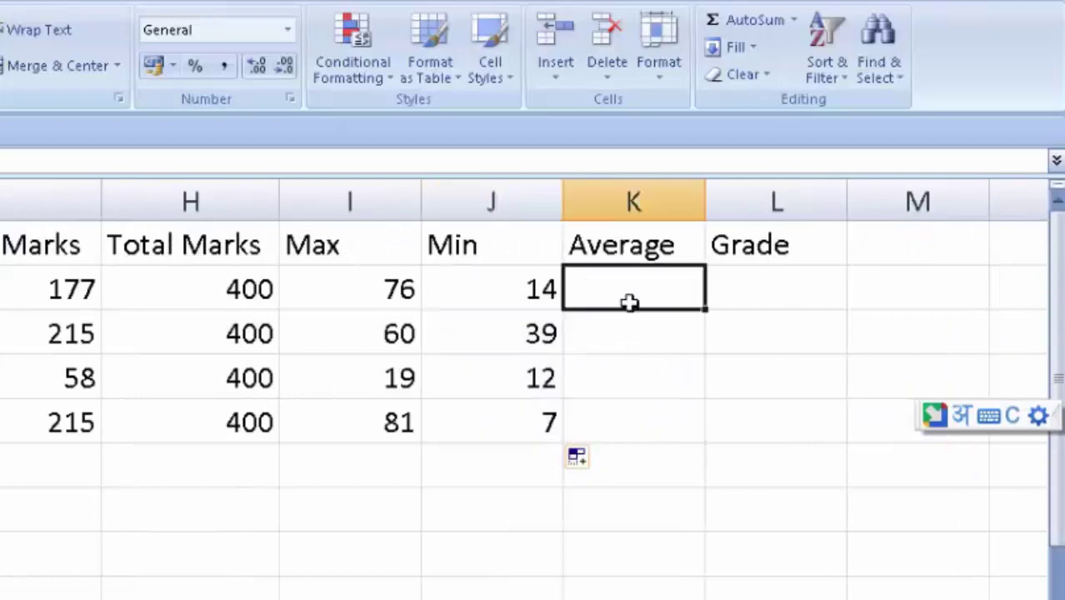
{"action": "type", "text": "=a"}
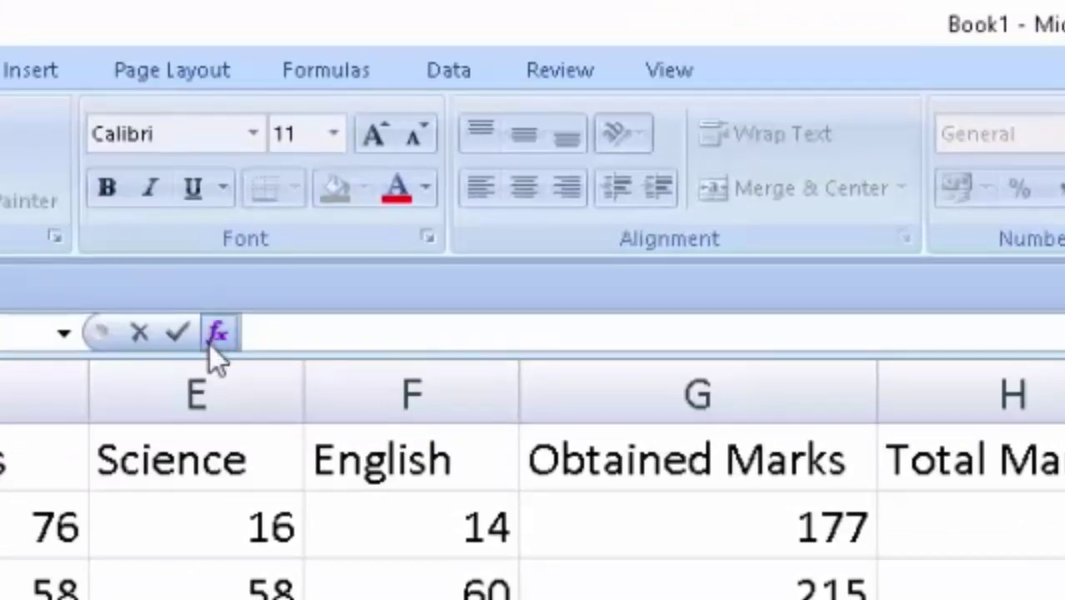
{"action": "left_click", "coordinate": [215, 338]}
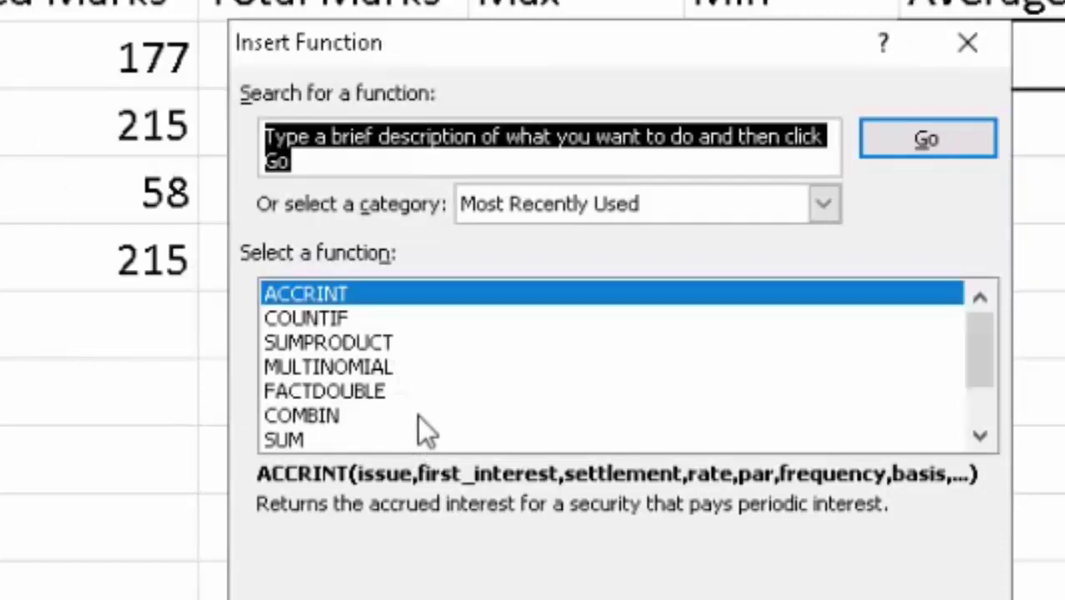
{"action": "key", "text": "BackSpace"}
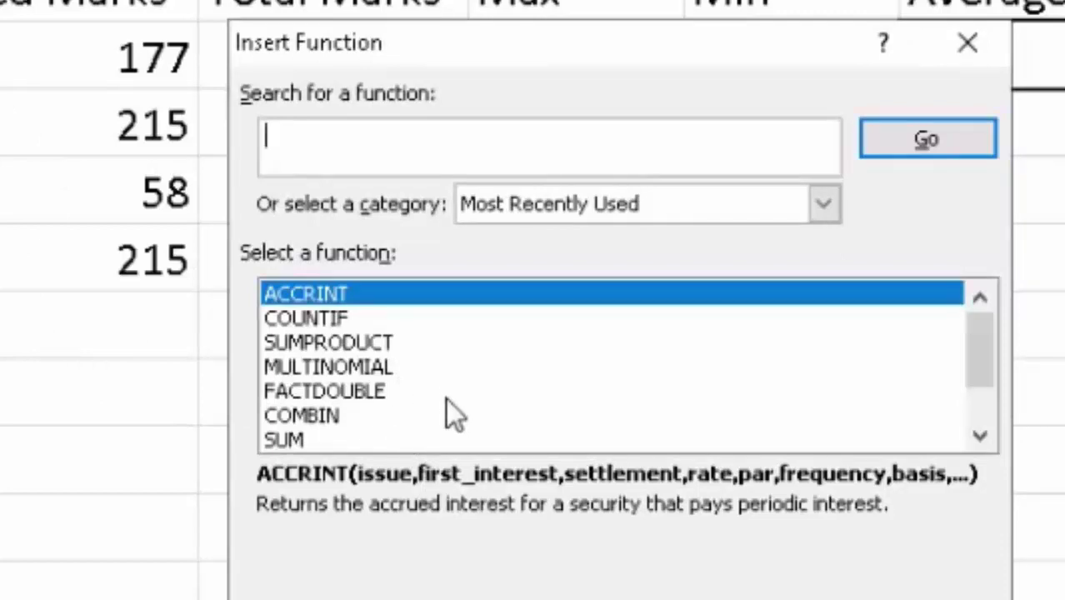
{"action": "type", "text": "a"}
{"action": "type", "text": "vera"}
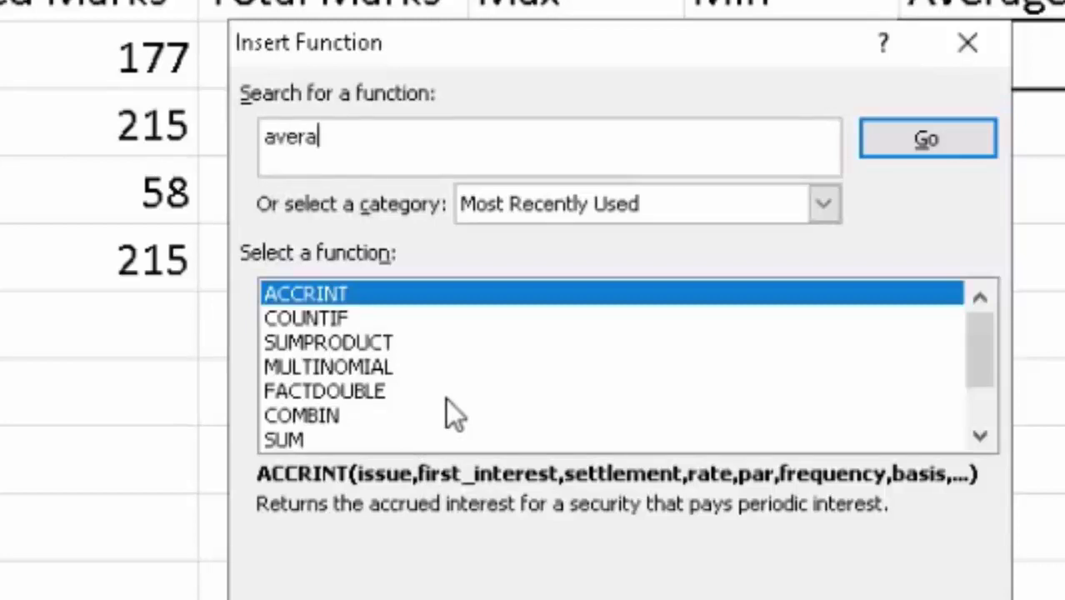
{"action": "type", "text": "ge"}
{"action": "key", "text": "Tab"}
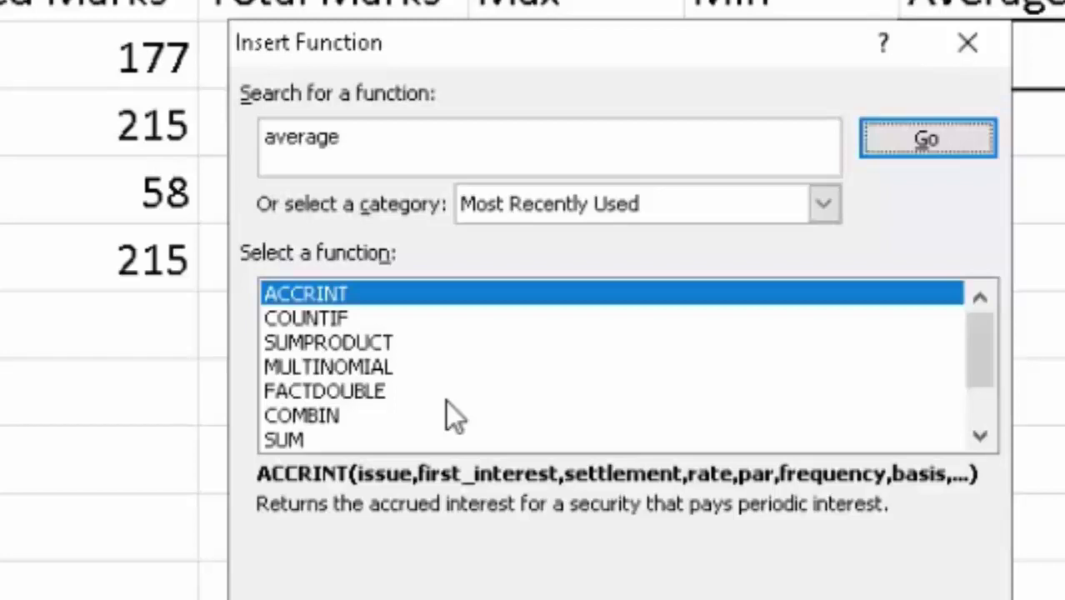
{"action": "key", "text": "Return"}
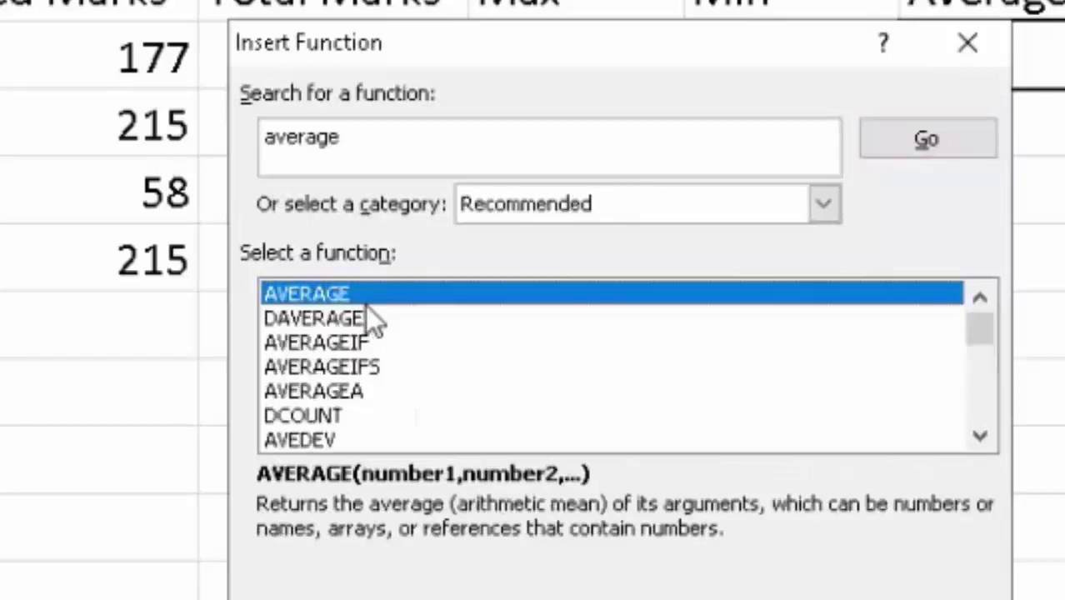
Apply AVERAGE over C2:F2 in K2 and fill down to K5: 44.25, 53.75, 14.5, 53.75.
{"action": "key", "text": "Return"}
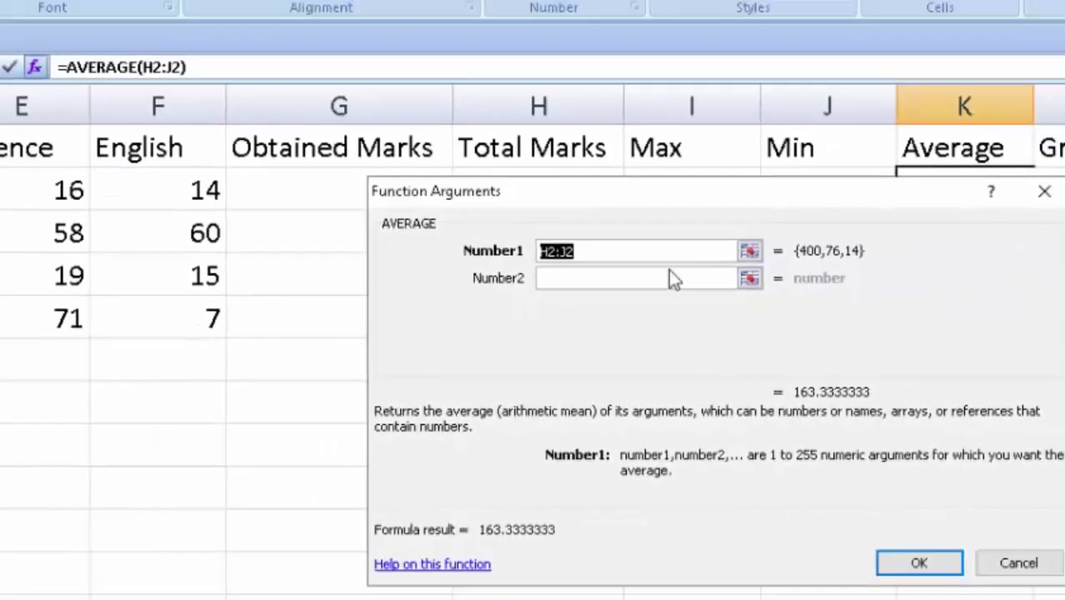
{"action": "left_click_drag", "start_coordinate": [666, 191], "coordinate": [289, 284]}
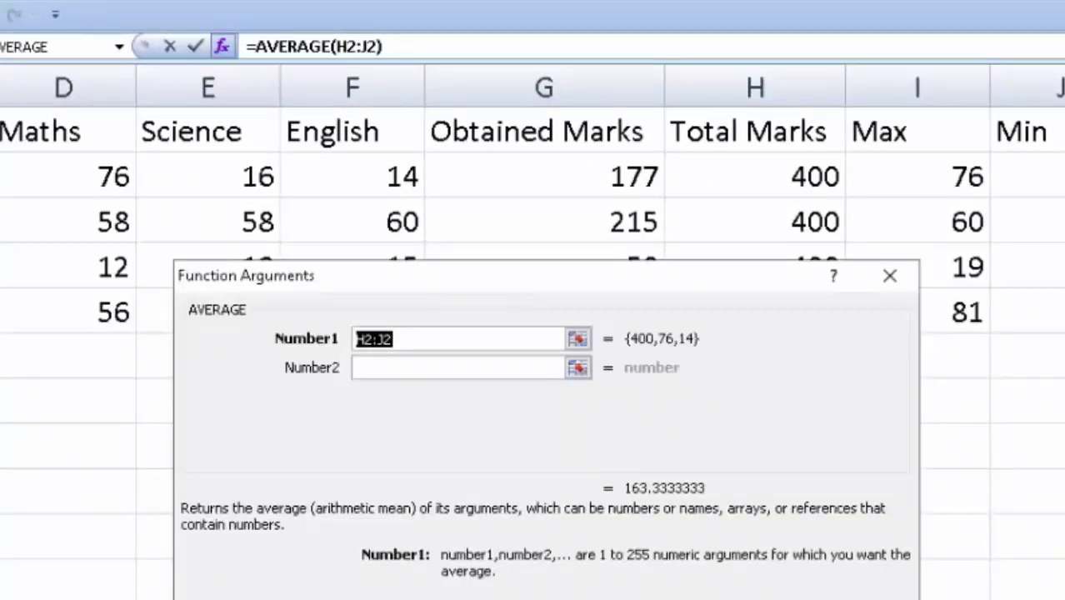
{"action": "scroll", "coordinate": [534, 208], "scroll_direction": "left", "scroll_amount": 3}
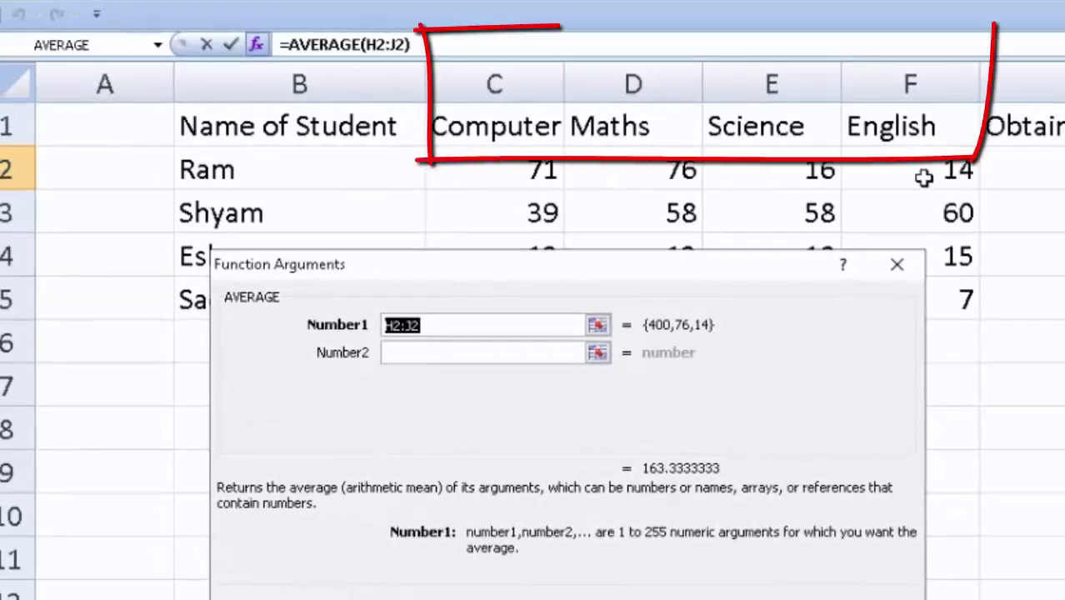
{"action": "type", "text": "c"}
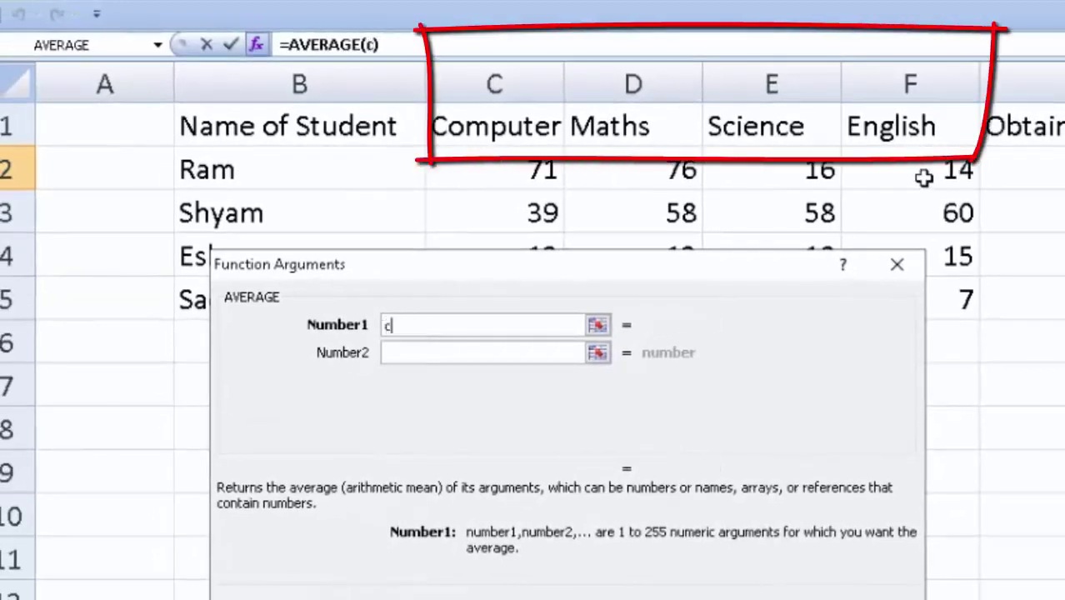
{"action": "type", "text": "2:"}
{"action": "type", "text": "f2"}
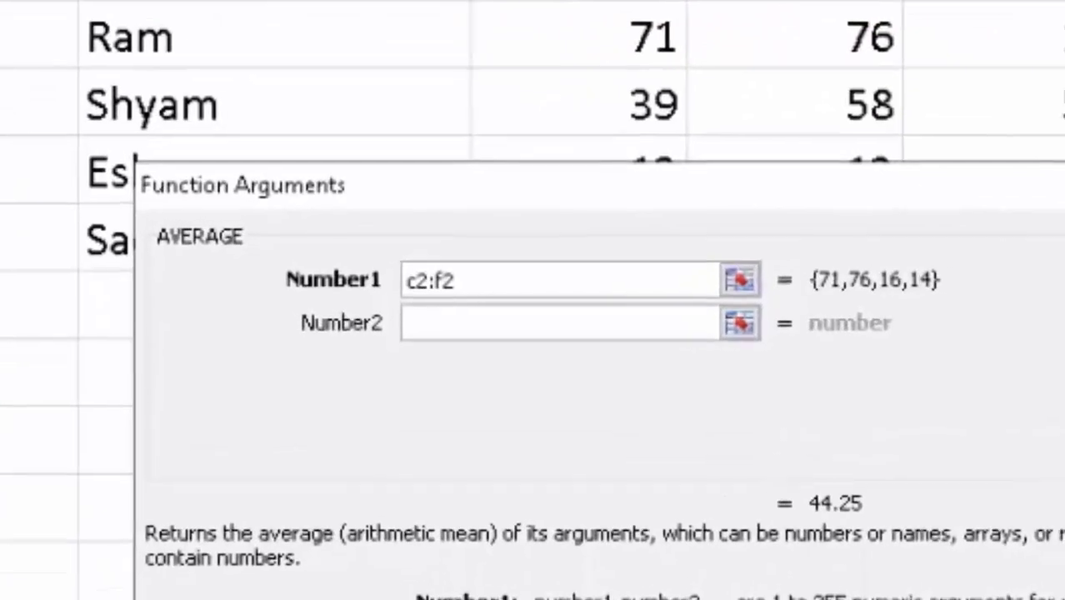
{"action": "key", "text": "BackSpace"}
{"action": "key", "text": "BackSpace"}
{"action": "key", "text": "BackSpace"}
{"action": "key", "text": "BackSpace"}
{"action": "key", "text": "BackSpace"}
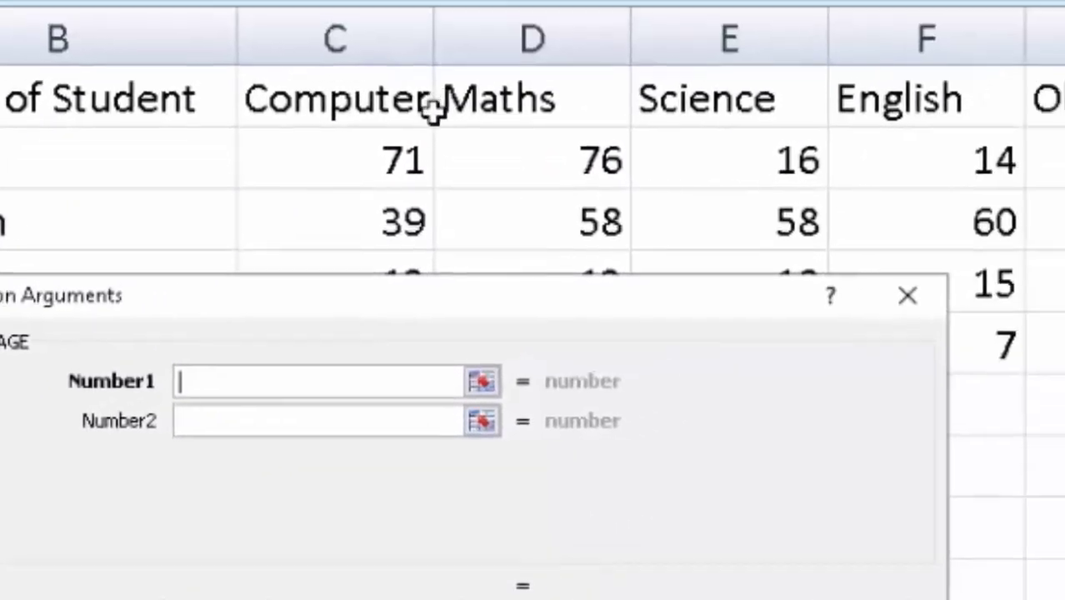
{"action": "left_click_drag", "start_coordinate": [417, 158], "coordinate": [900, 158]}
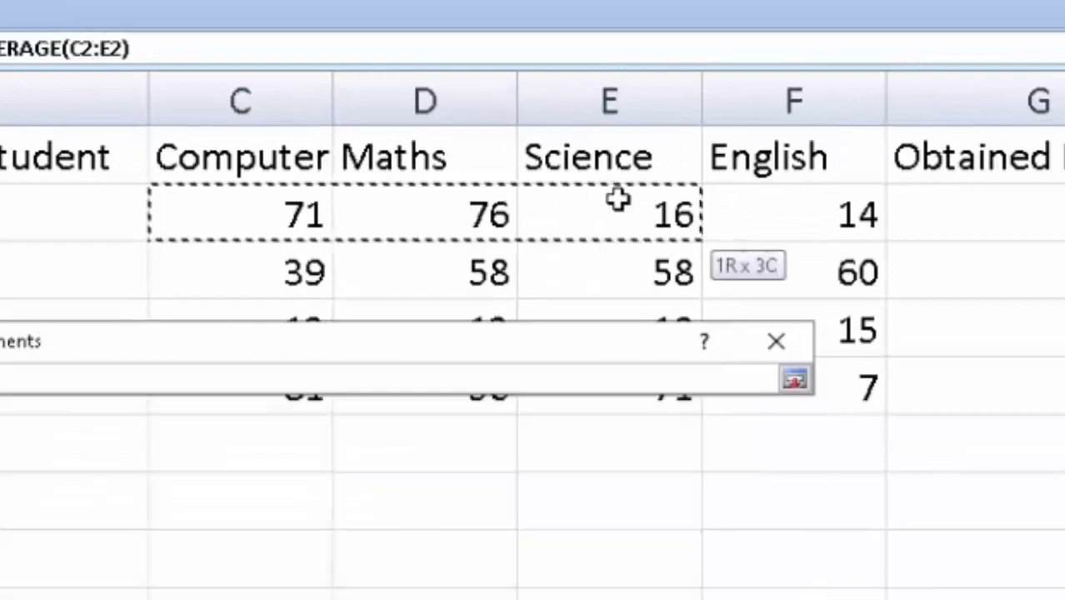
{"action": "key", "text": "Return"}
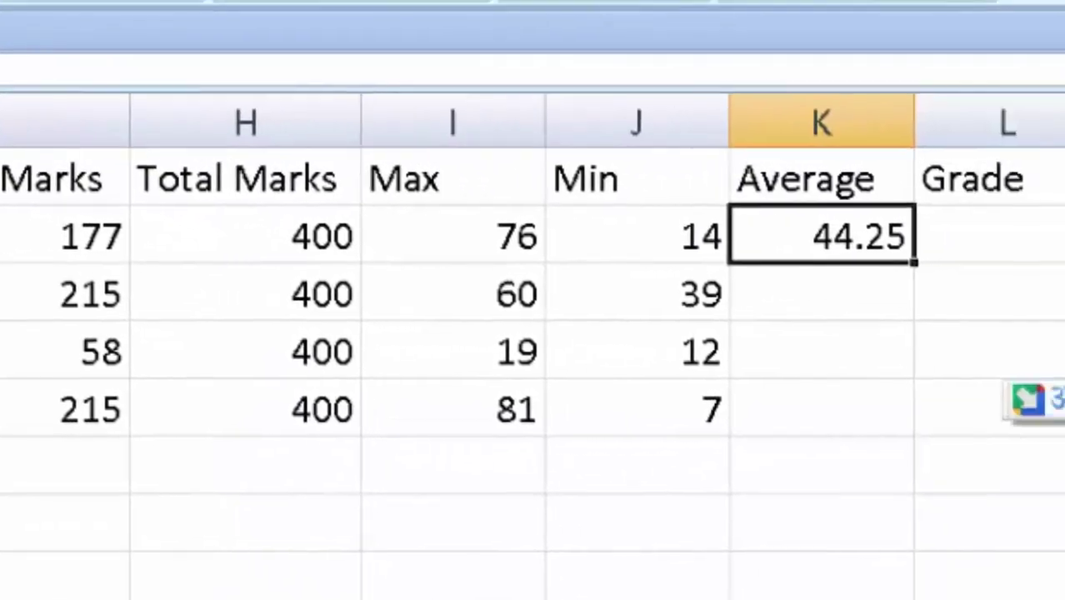
{"action": "double_click", "coordinate": [913, 263]}
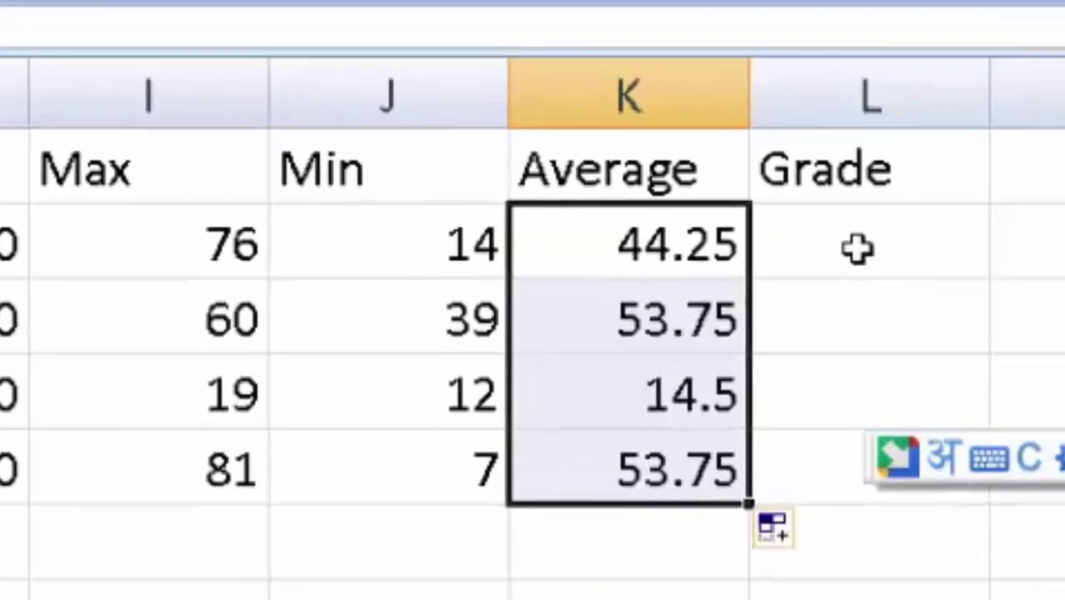
Begin L2's grade formula as =IF(K2>= to test the first student's average.
{"action": "left_click", "coordinate": [1002, 237]}
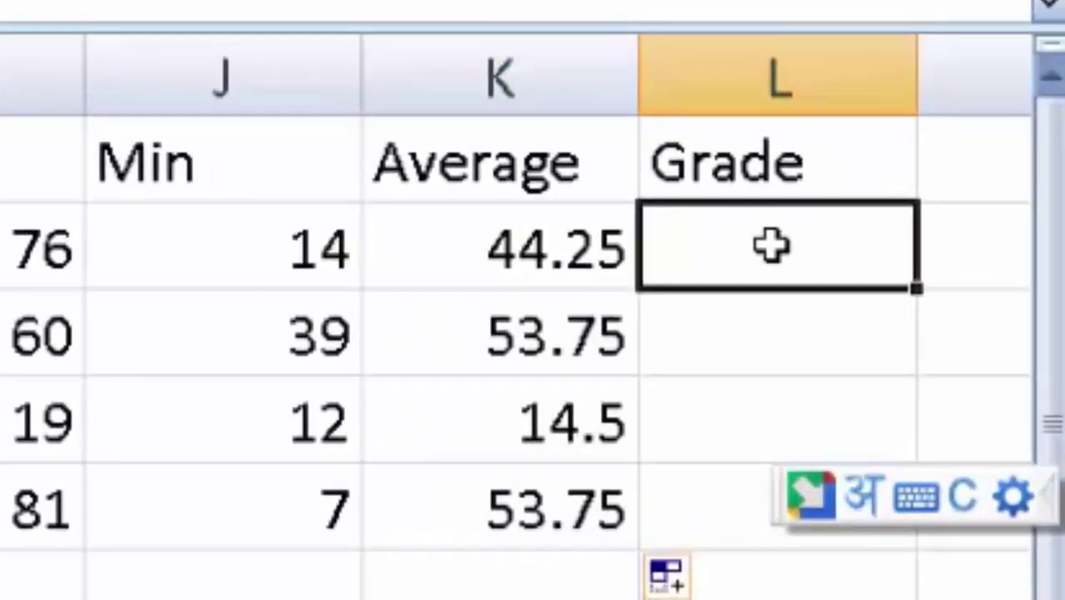
{"action": "type", "text": "="}
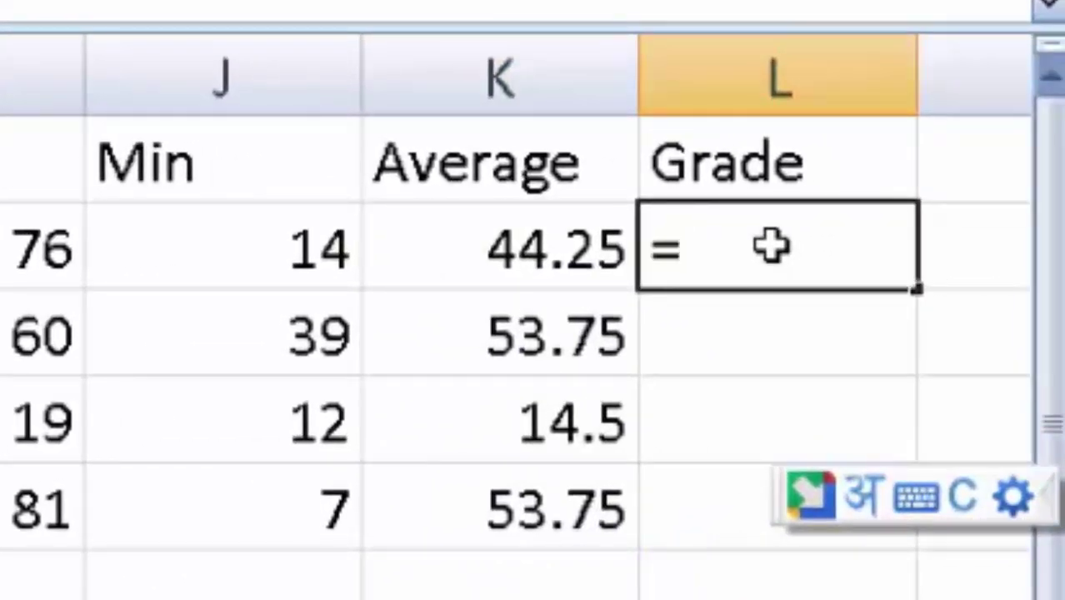
{"action": "type", "text": "if"}
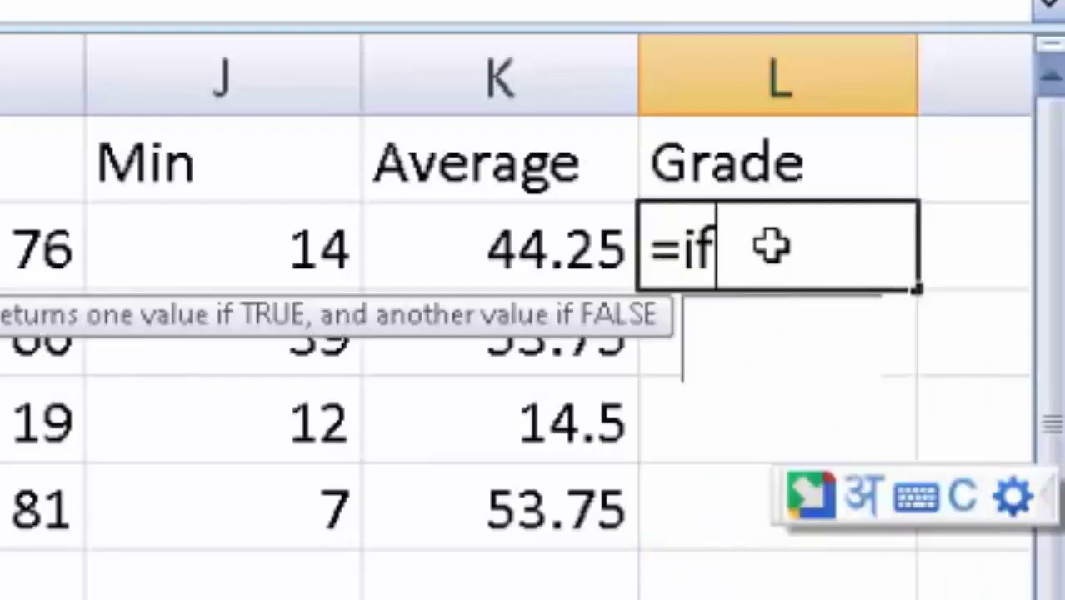
{"action": "key", "text": "Tab"}
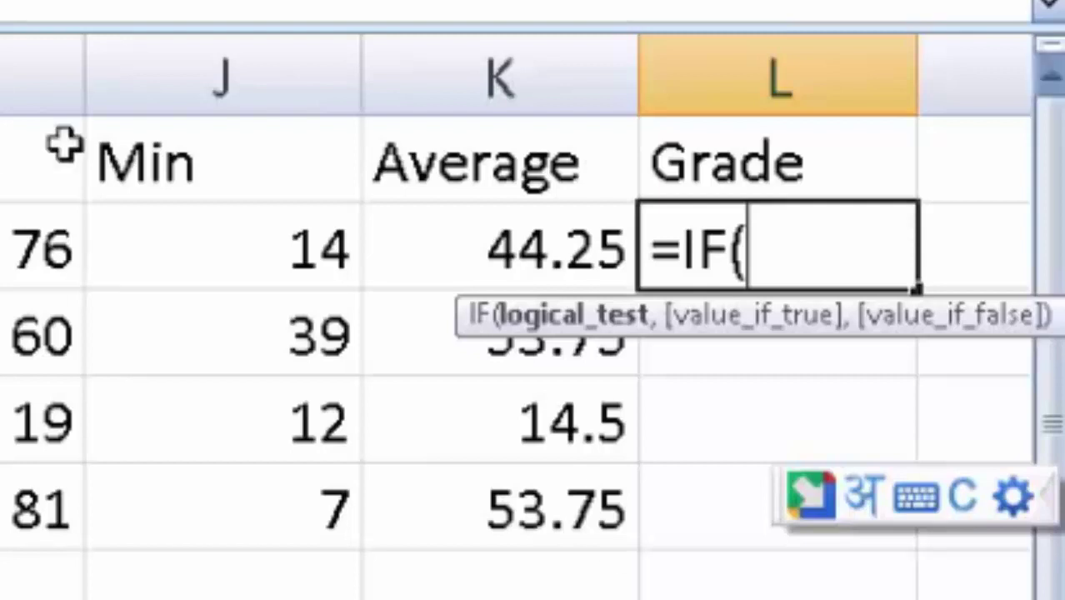
{"action": "left_click", "coordinate": [481, 238]}
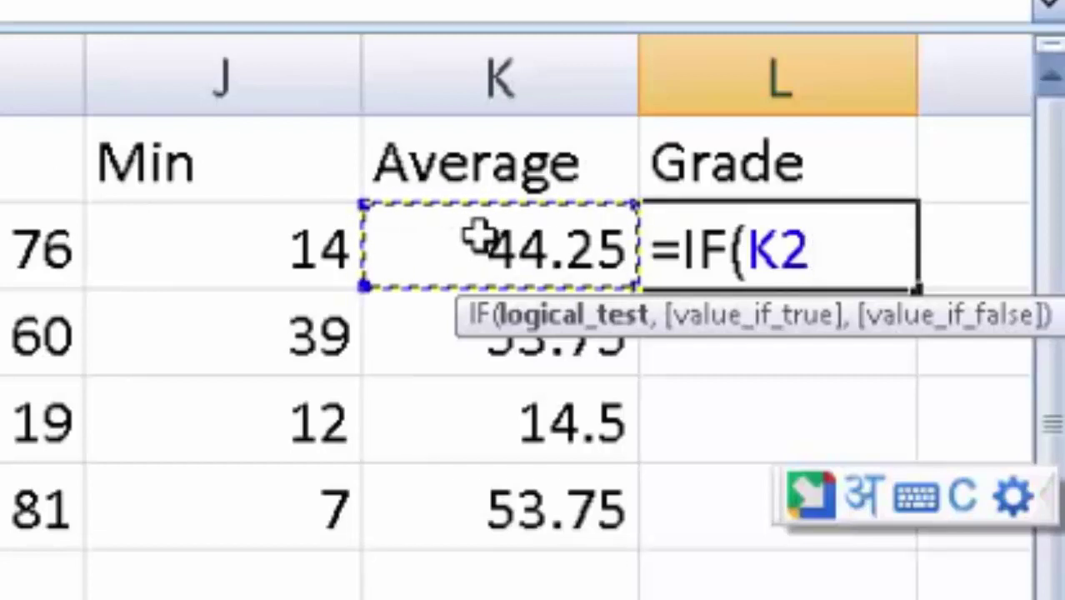
{"action": "type", "text": ">"}
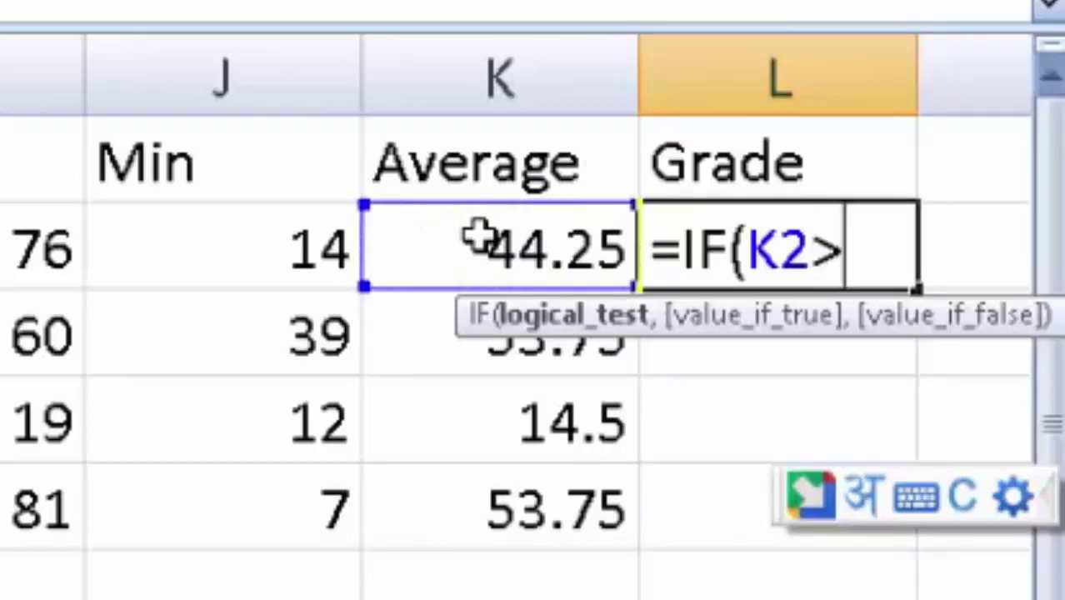
{"action": "type", "text": "="}
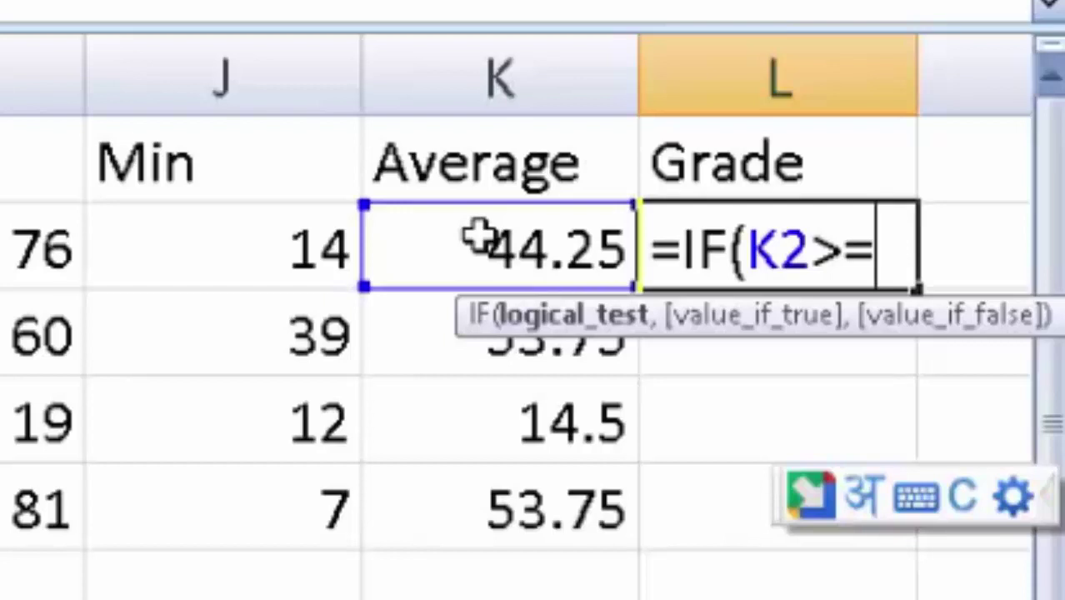
Extend L2 to =IF(K2>=85,"S",IF(K2>=75,"A",IF( for grades S and A.
{"action": "type", "text": "8"}
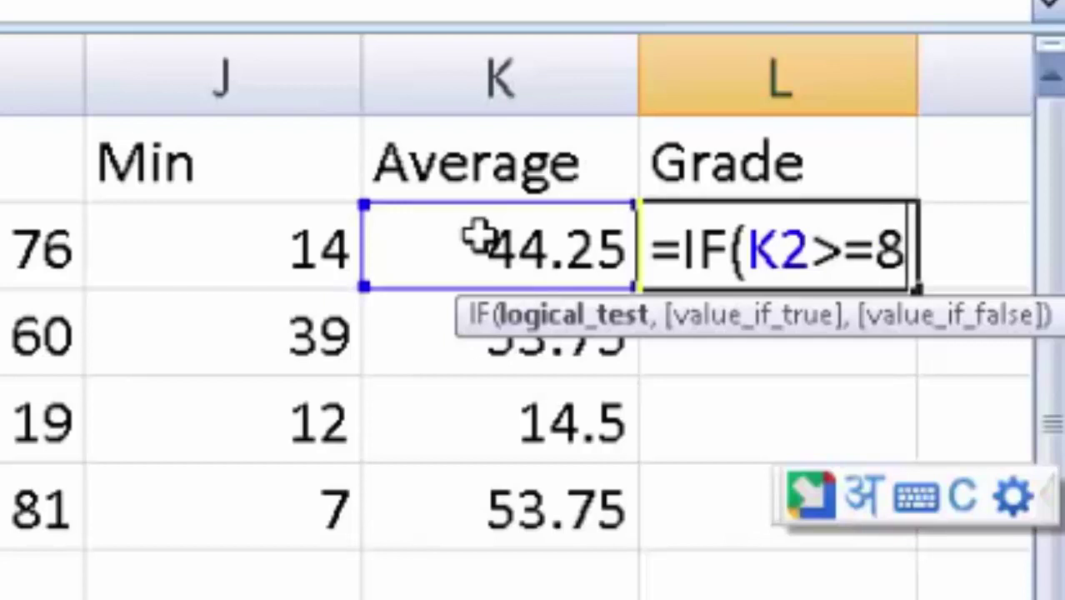
{"action": "type", "text": "5,\""}
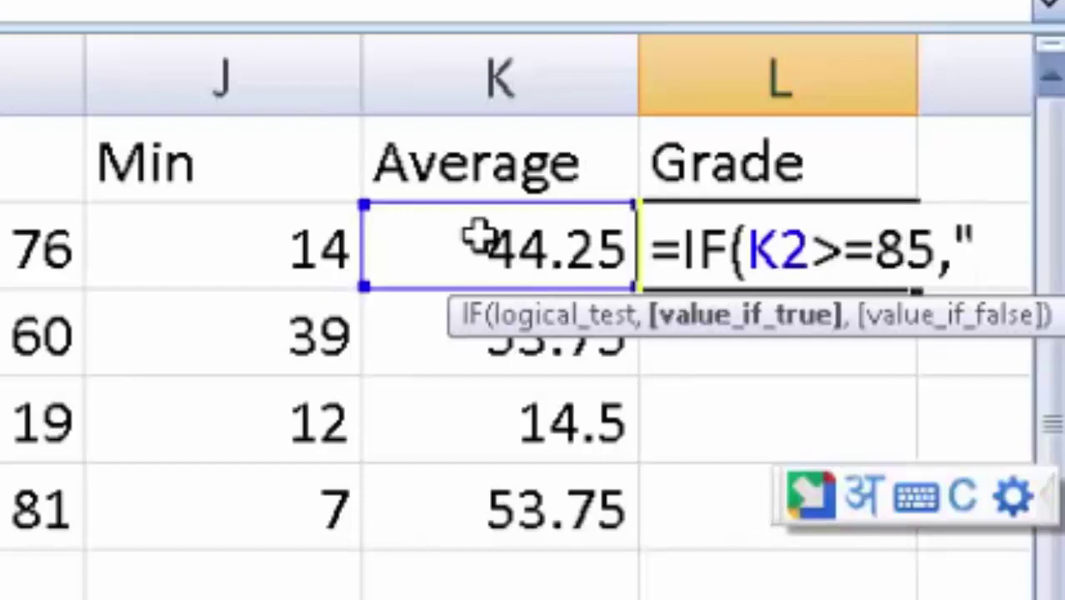
{"action": "type", "text": "S\","}
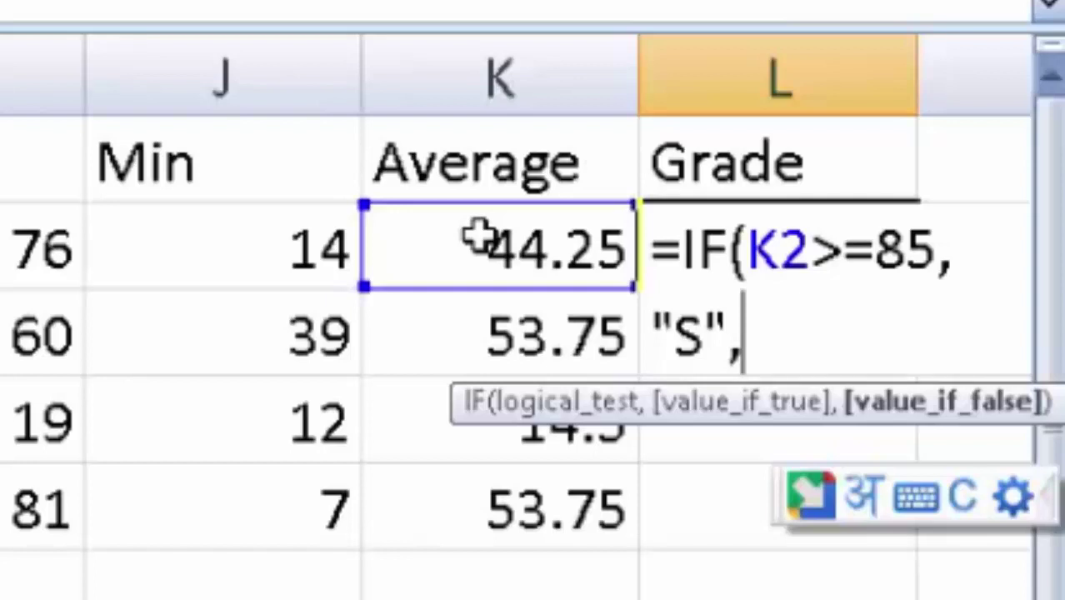
{"action": "type", "text": "if"}
{"action": "key", "text": "Tab"}
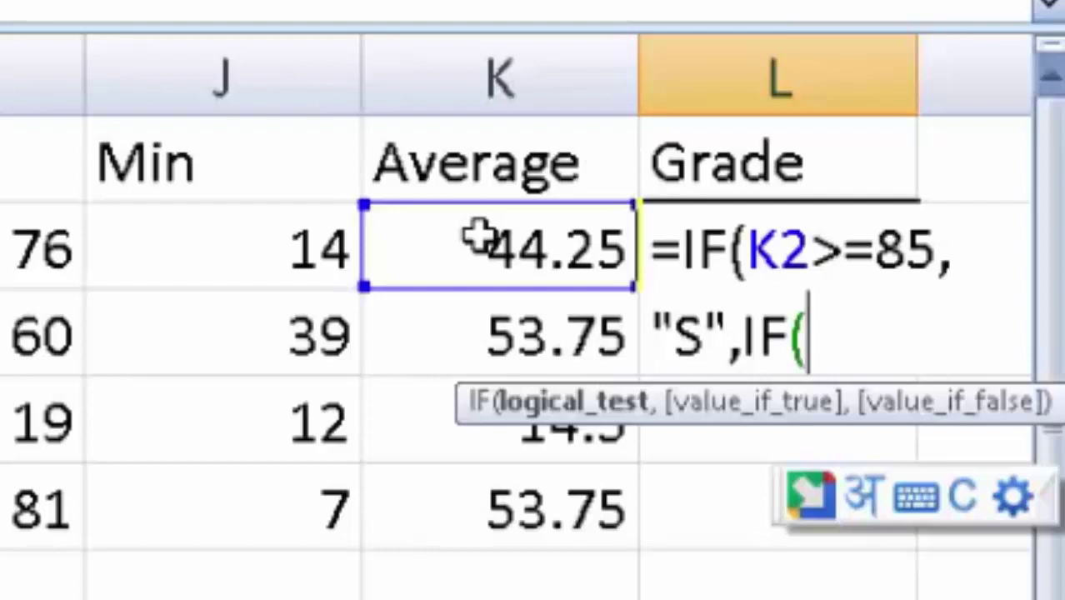
{"action": "left_click", "coordinate": [461, 268]}
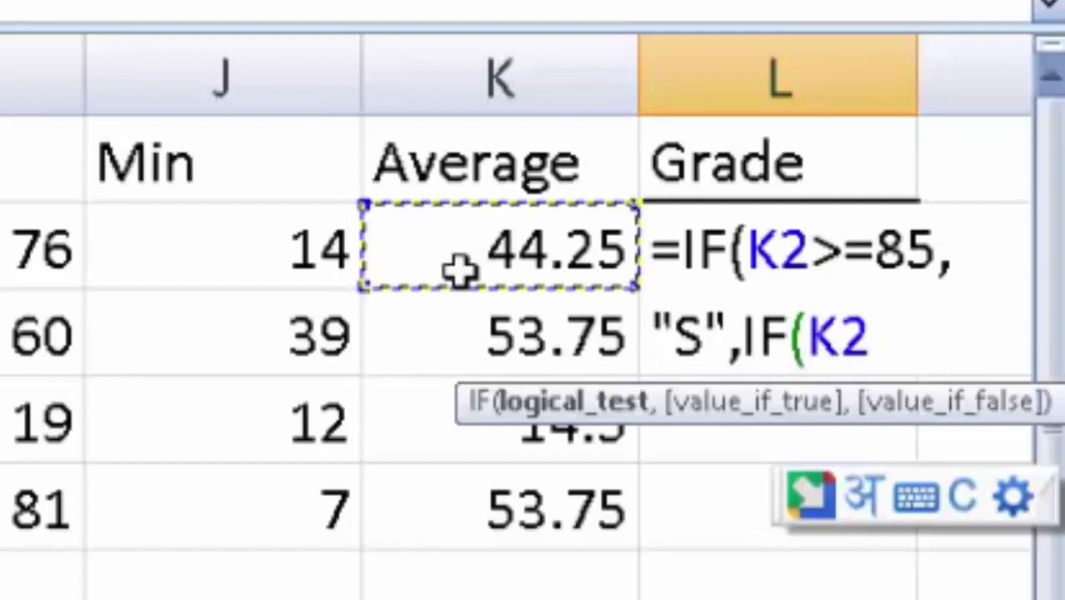
{"action": "type", "text": ">="}
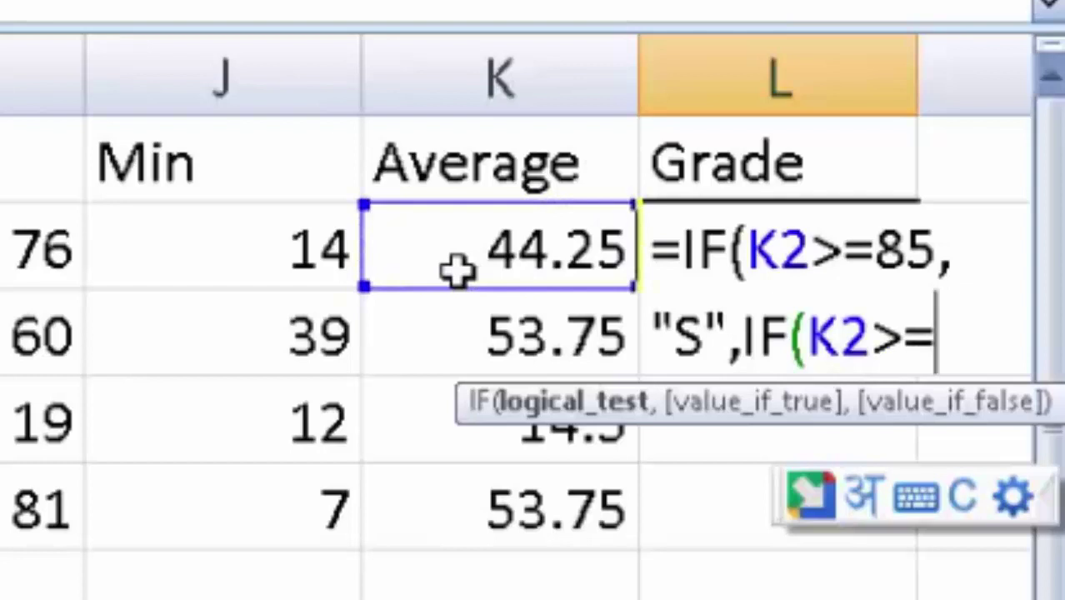
{"action": "type", "text": "75"}
{"action": "type", "text": ","}
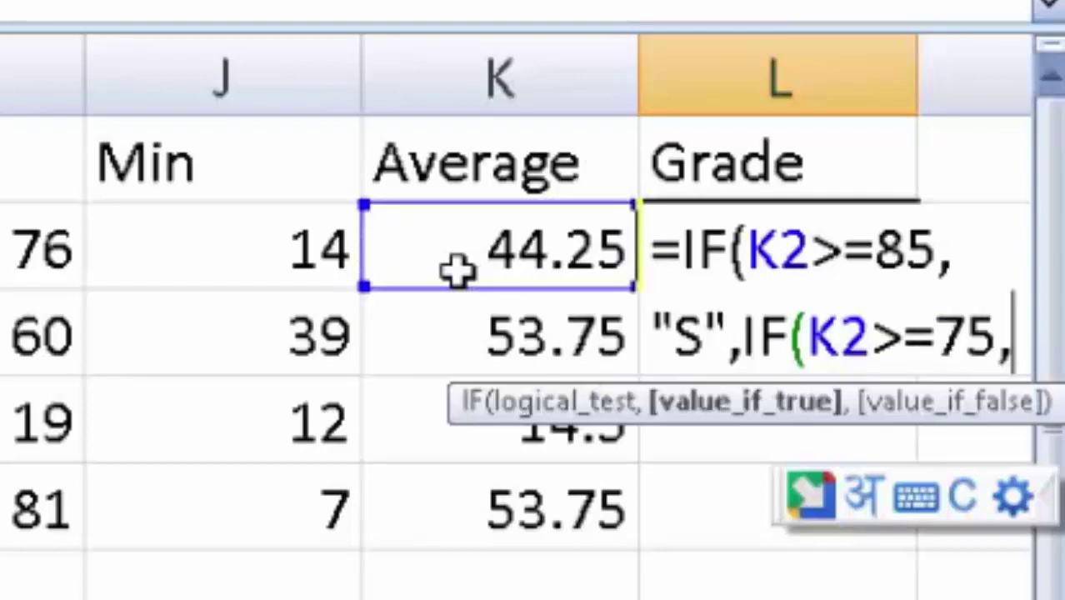
{"action": "type", "text": "\"A"}
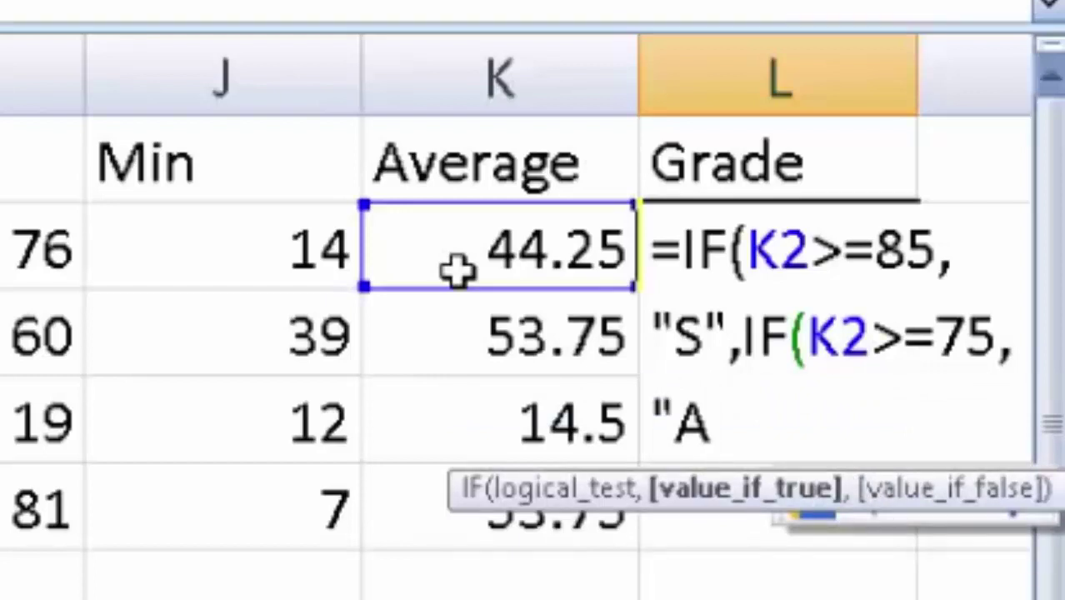
{"action": "type", "text": "\""}
{"action": "type", "text": ",i"}
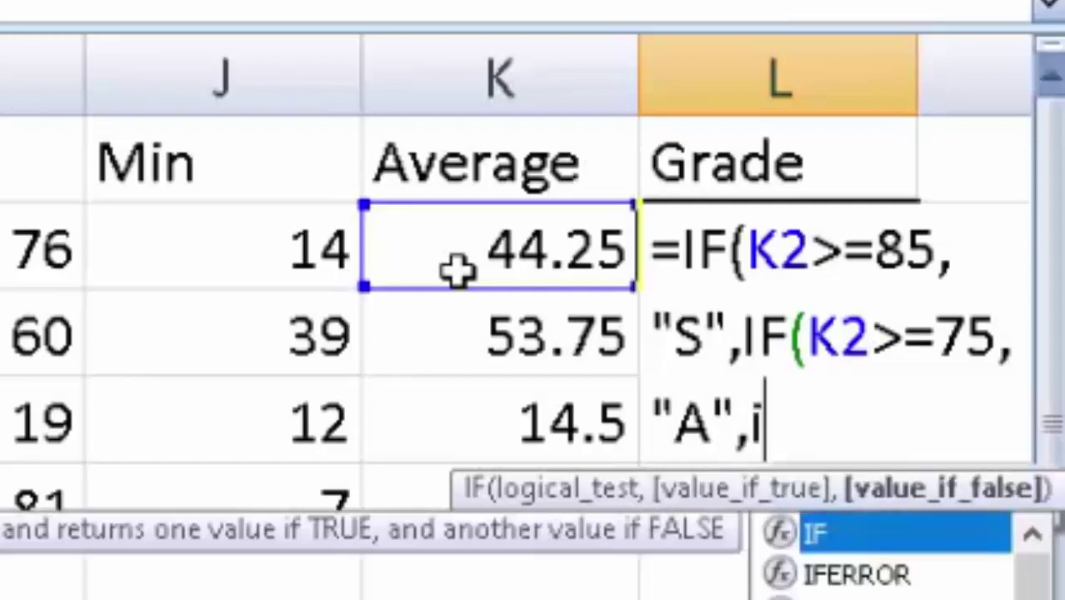
{"action": "type", "text": "f"}
{"action": "key", "text": "Tab"}
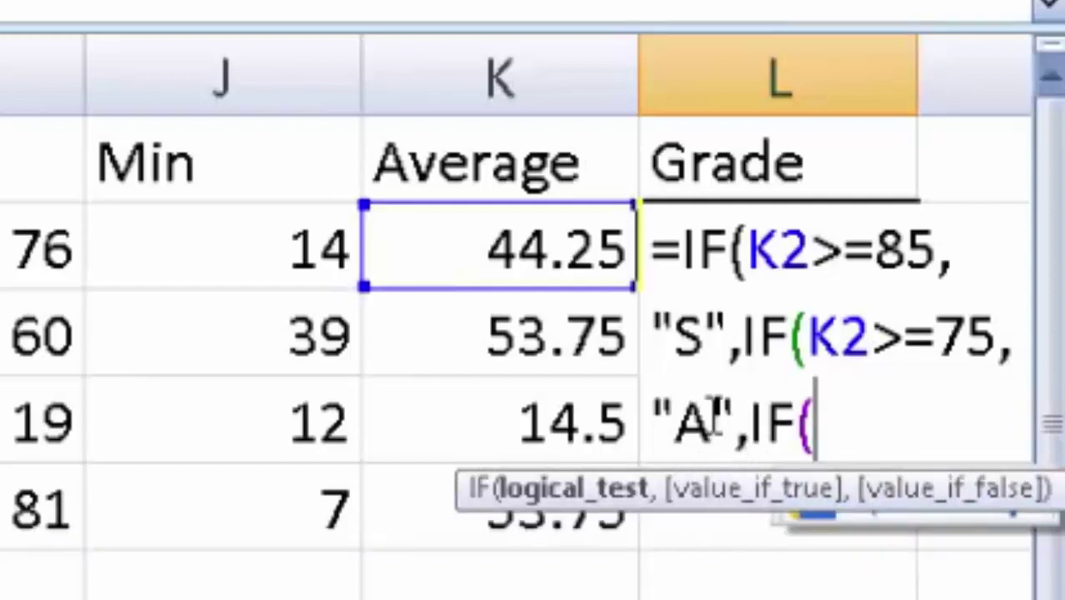
Add the K2>=65 "B" and K2>=55 "C" tests to L2's nested IF formula.
{"action": "left_click", "coordinate": [499, 243]}
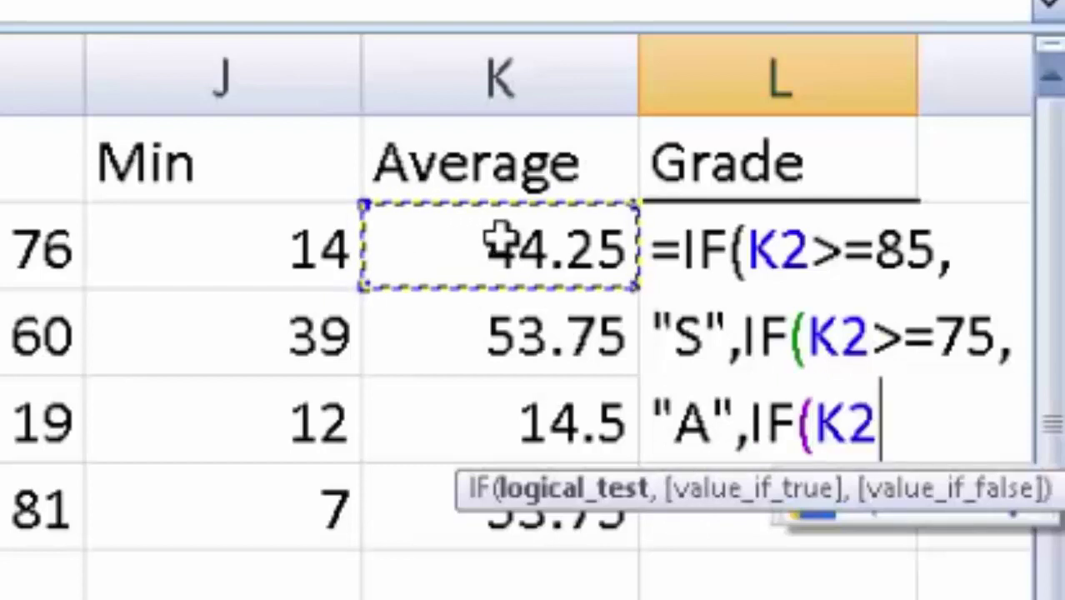
{"action": "type", "text": ">="}
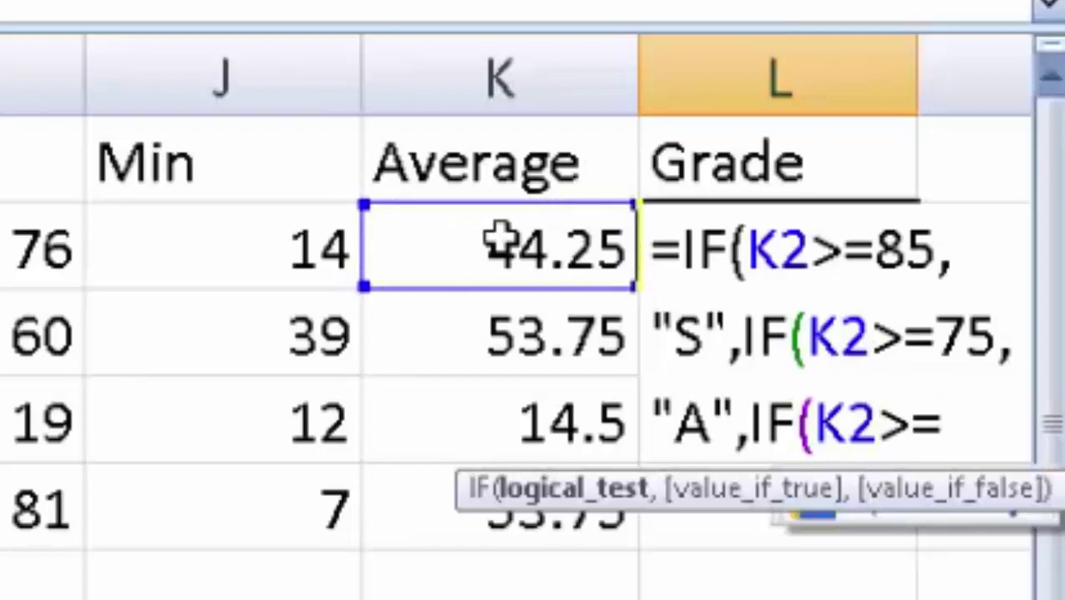
{"action": "type", "text": "65"}
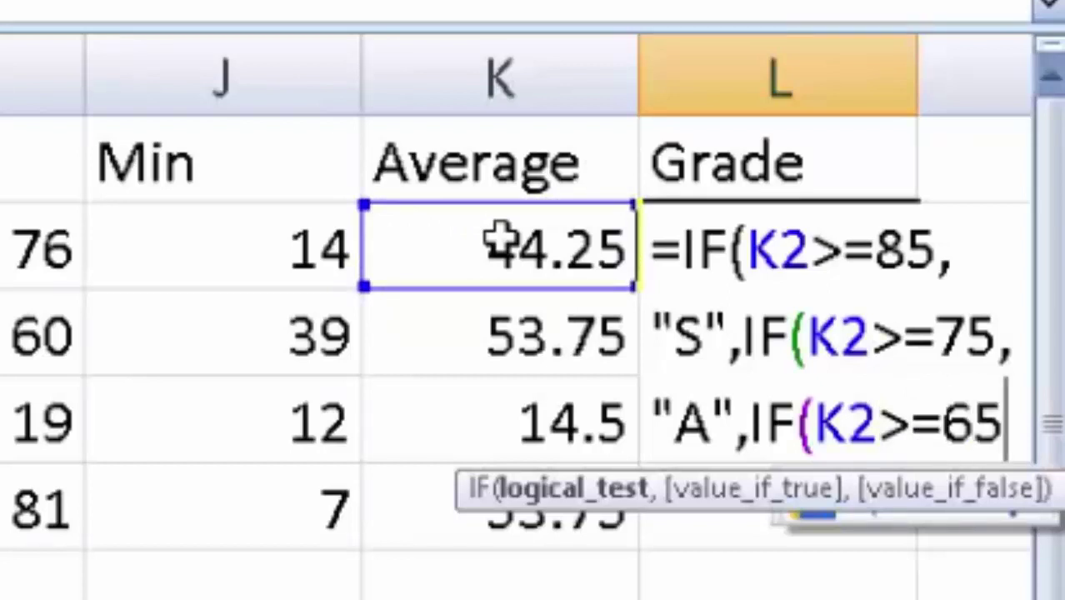
{"action": "type", "text": ",\""}
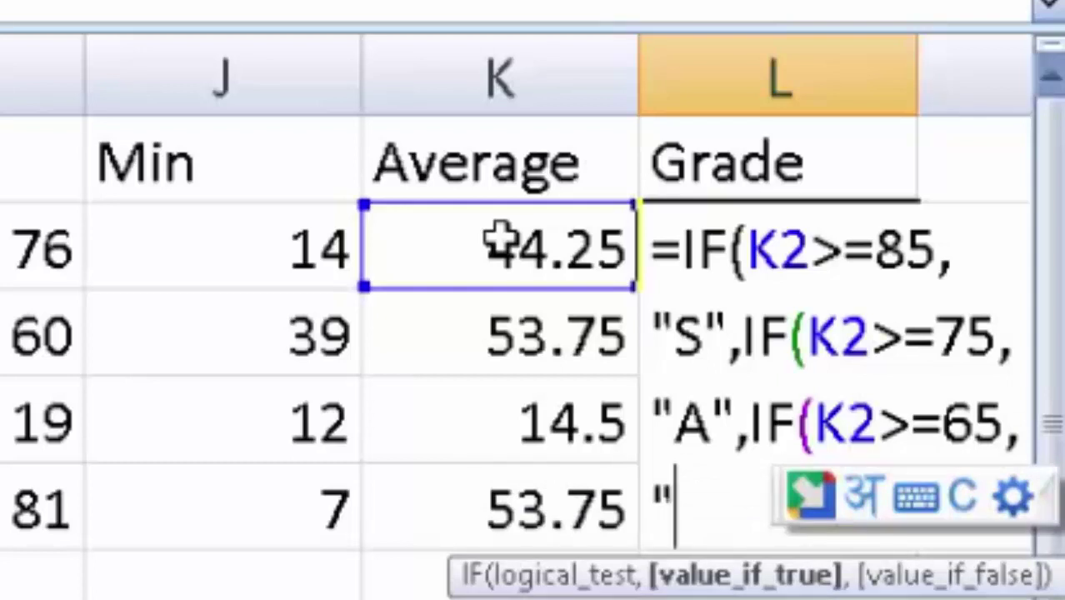
{"action": "type", "text": "B"}
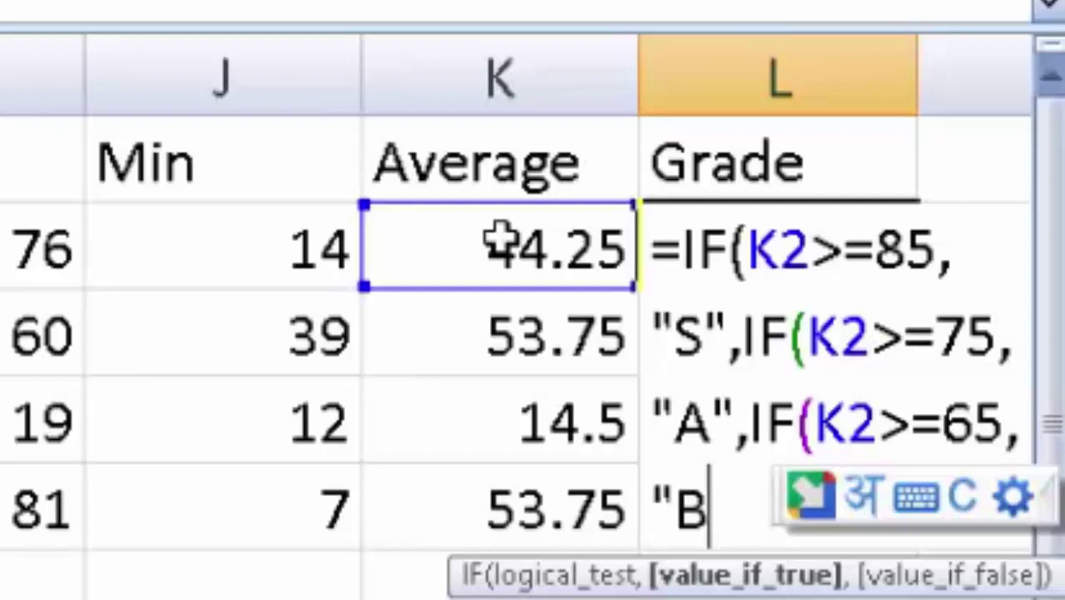
{"action": "type", "text": "\""}
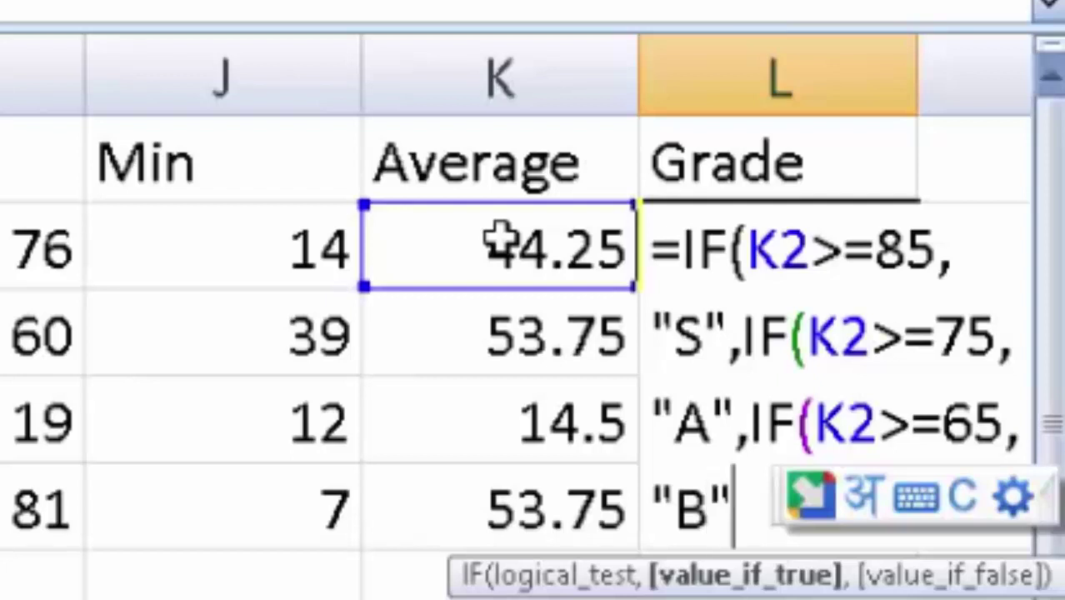
{"action": "type", "text": ",if"}
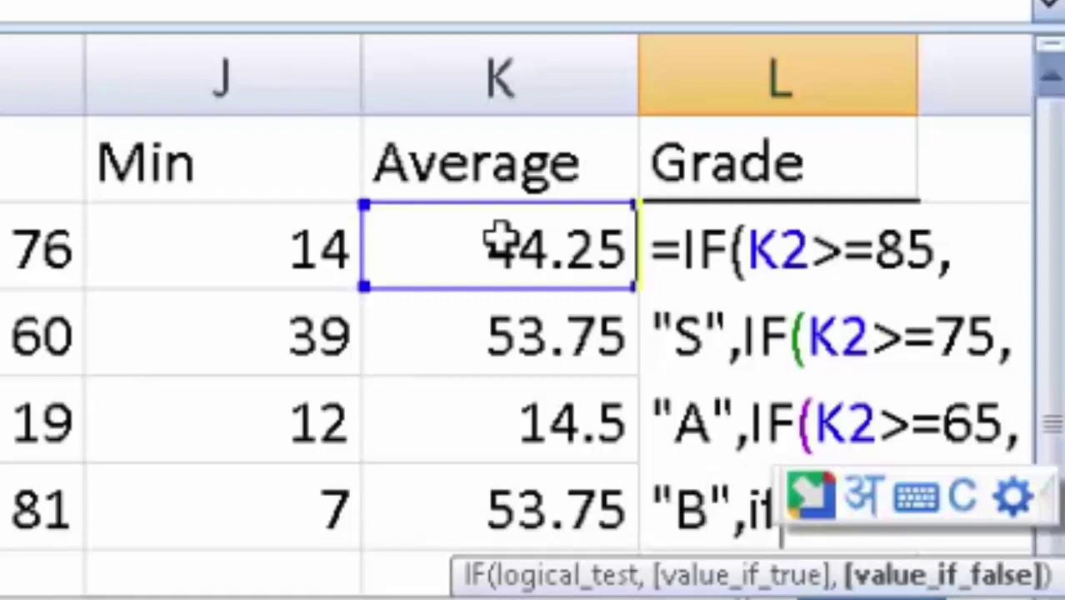
{"action": "key", "text": "Tab"}
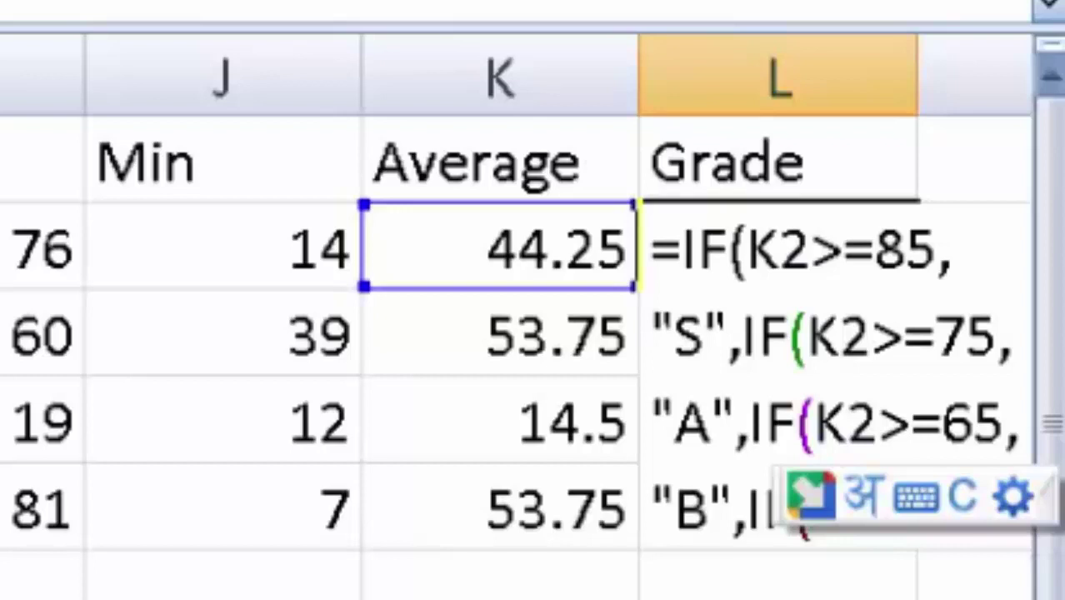
{"action": "left_click", "coordinate": [396, 238]}
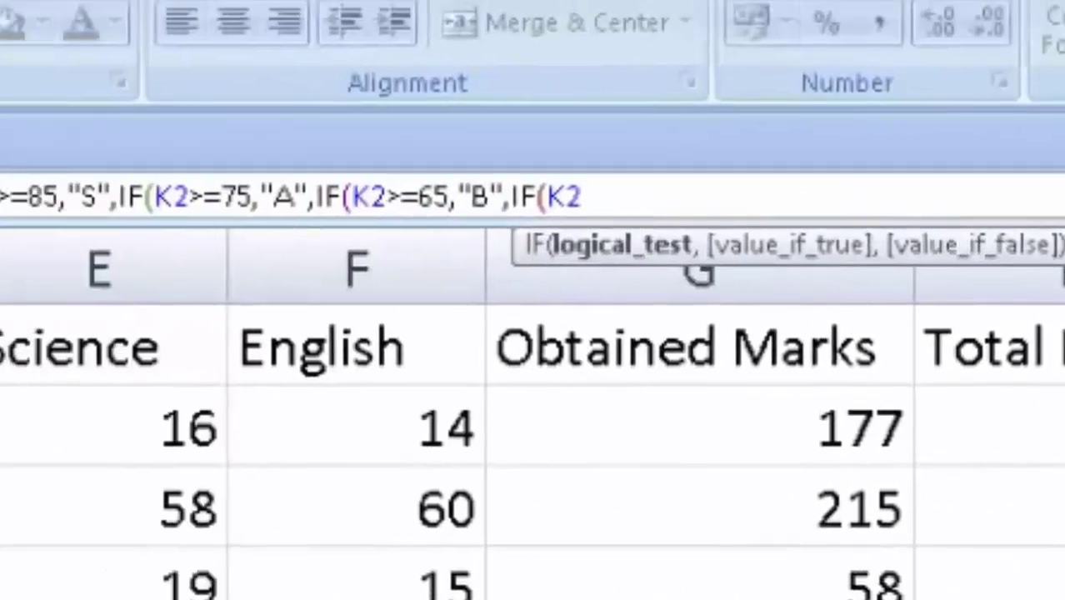
{"action": "type", "text": ">="}
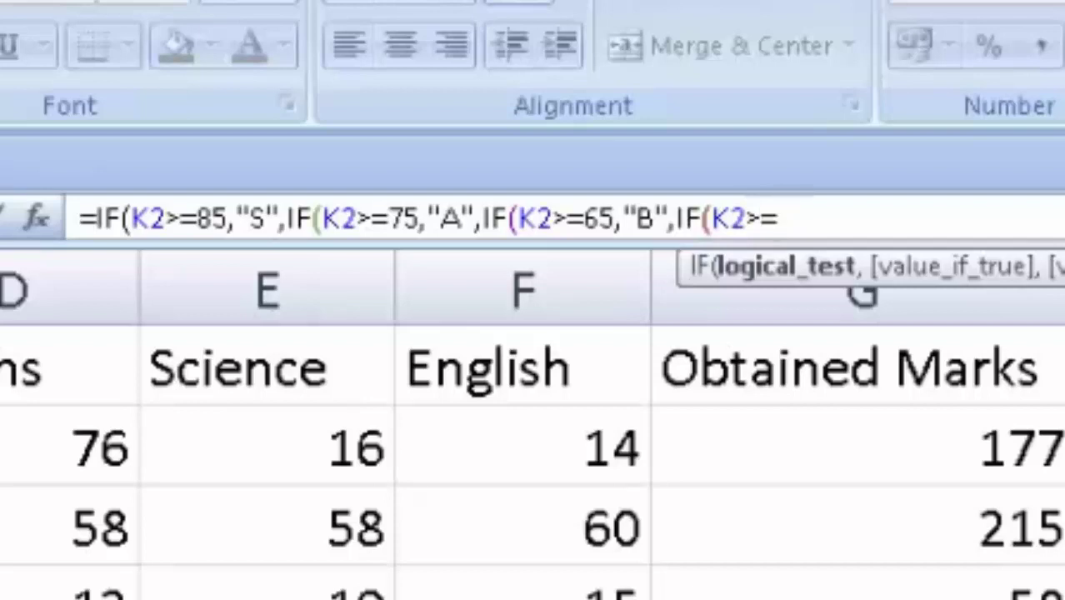
{"action": "type", "text": "55"}
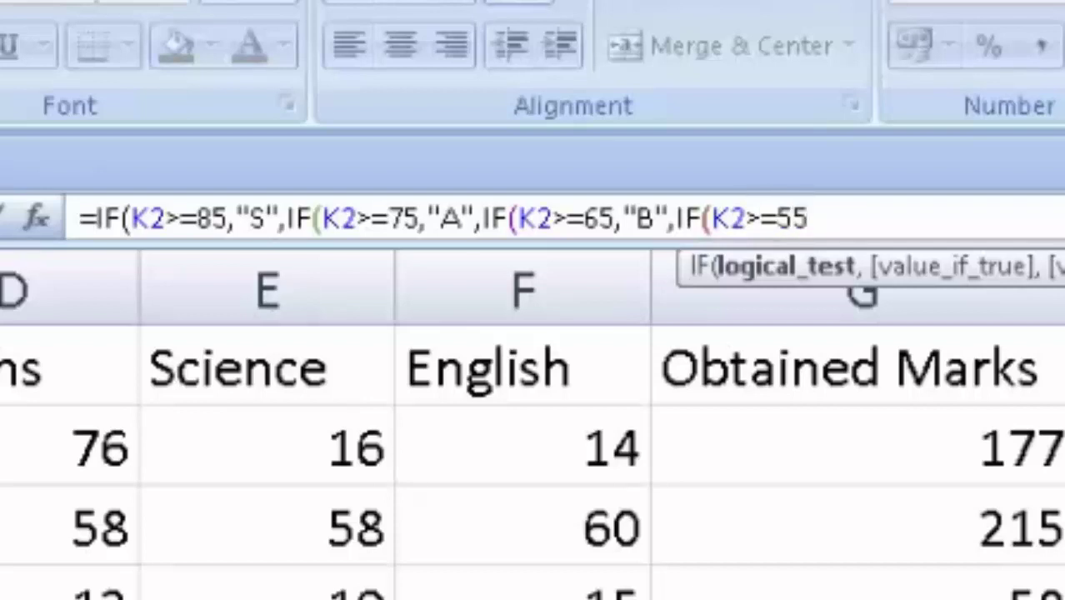
{"action": "type", "text": ","}
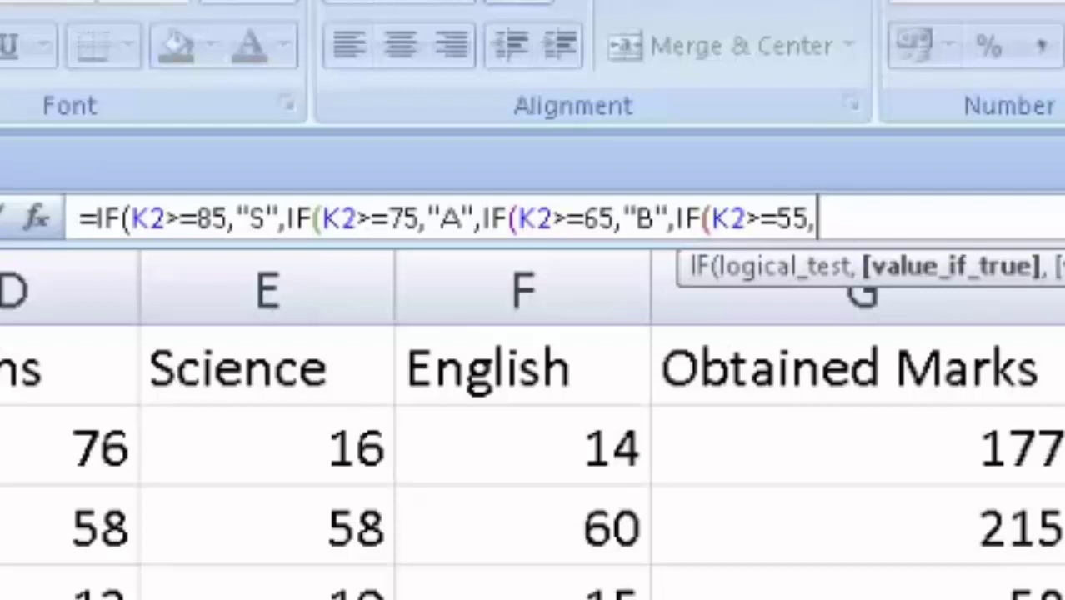
{"action": "type", "text": "\"C"}
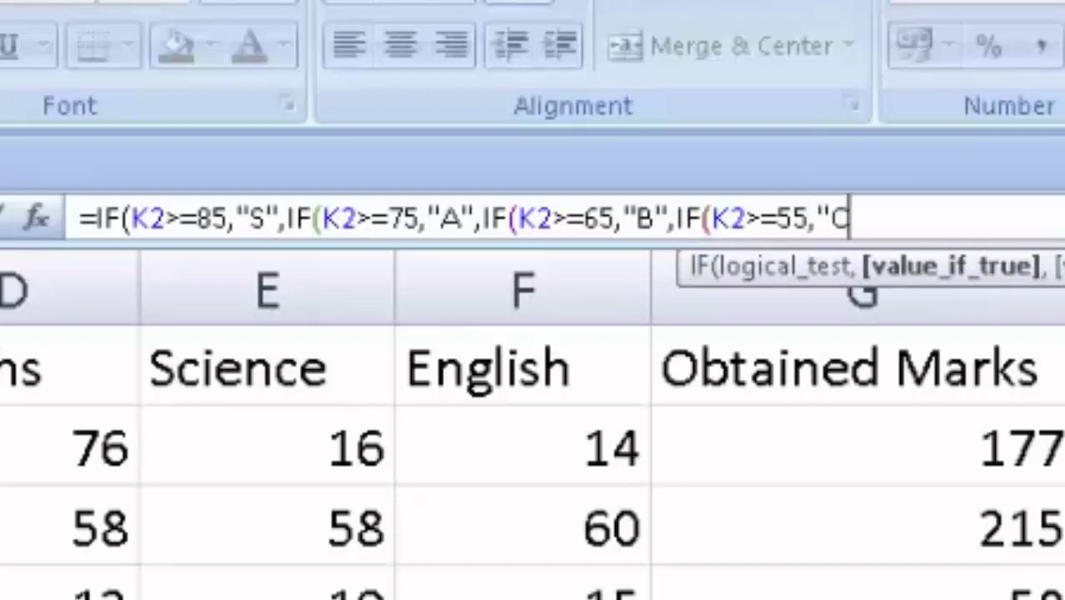
{"action": "type", "text": "\","}
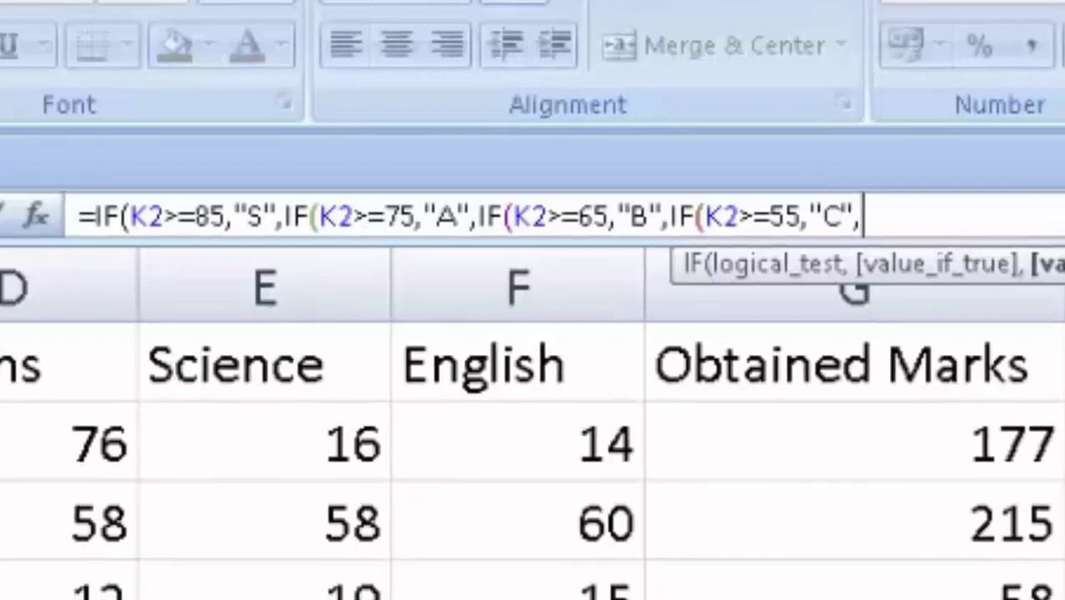
{"action": "type", "text": "IF("}
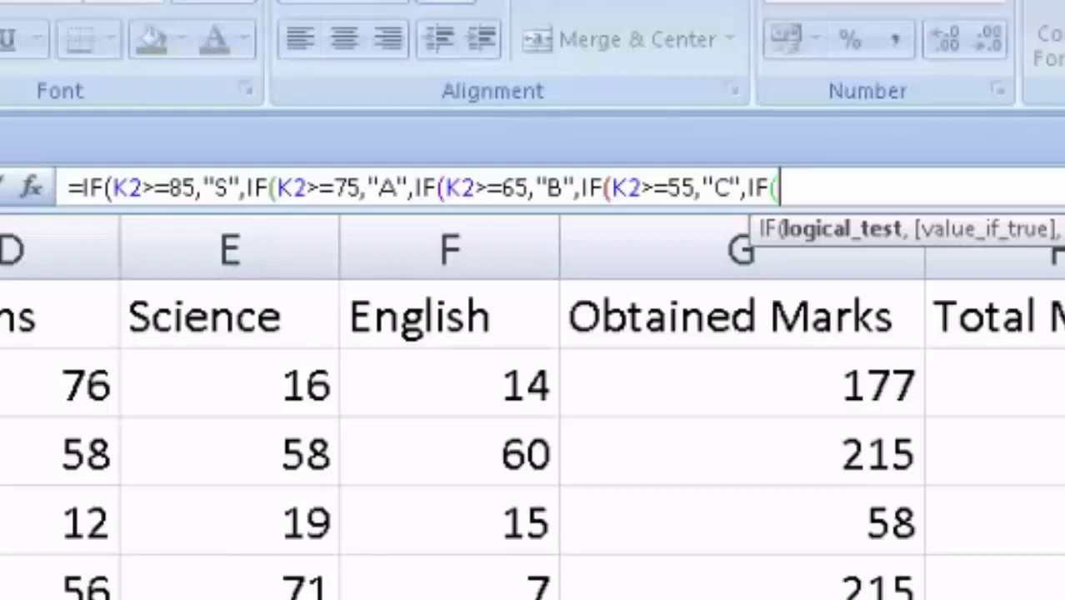
Close L2's formula with K2>=50 giving "D", otherwise "Failed", and commit it.
{"action": "type", "text": "K2"}
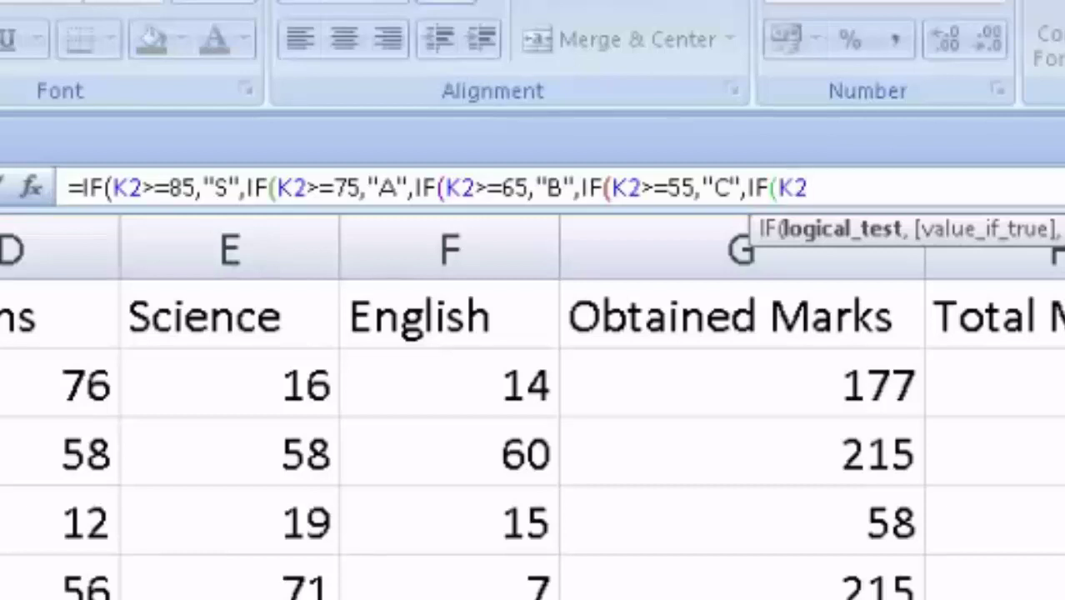
{"action": "type", "text": ">="}
{"action": "type", "text": "50"}
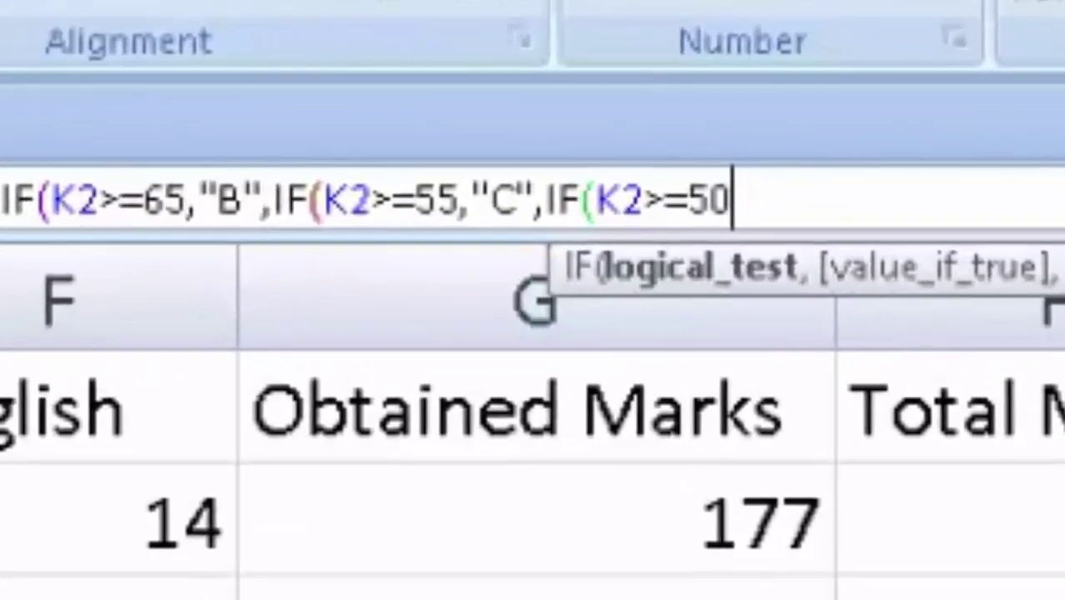
{"action": "type", "text": ",\"D"}
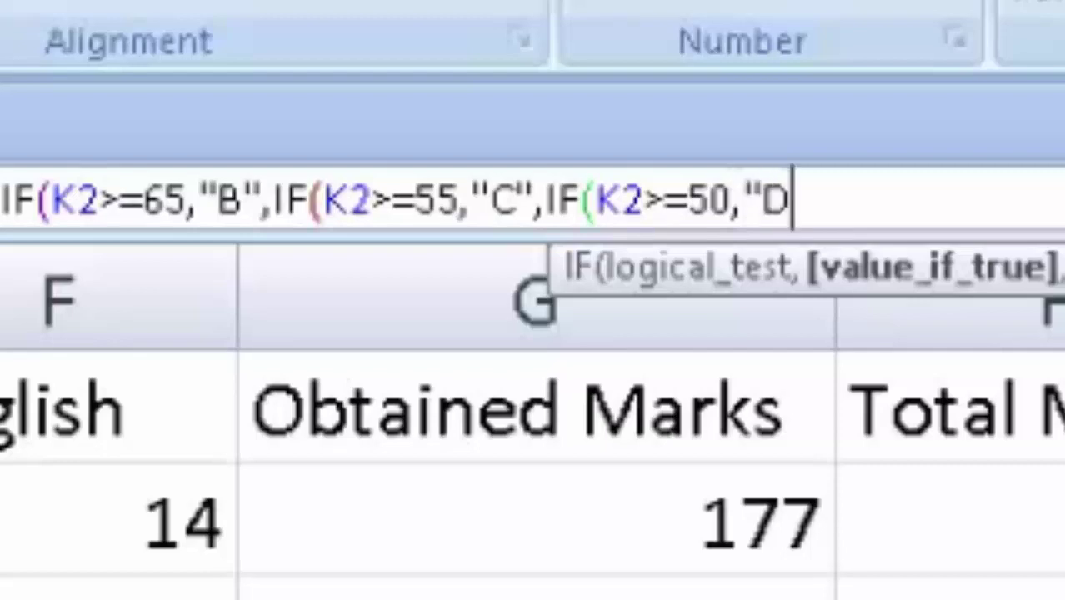
{"action": "type", "text": "\""}
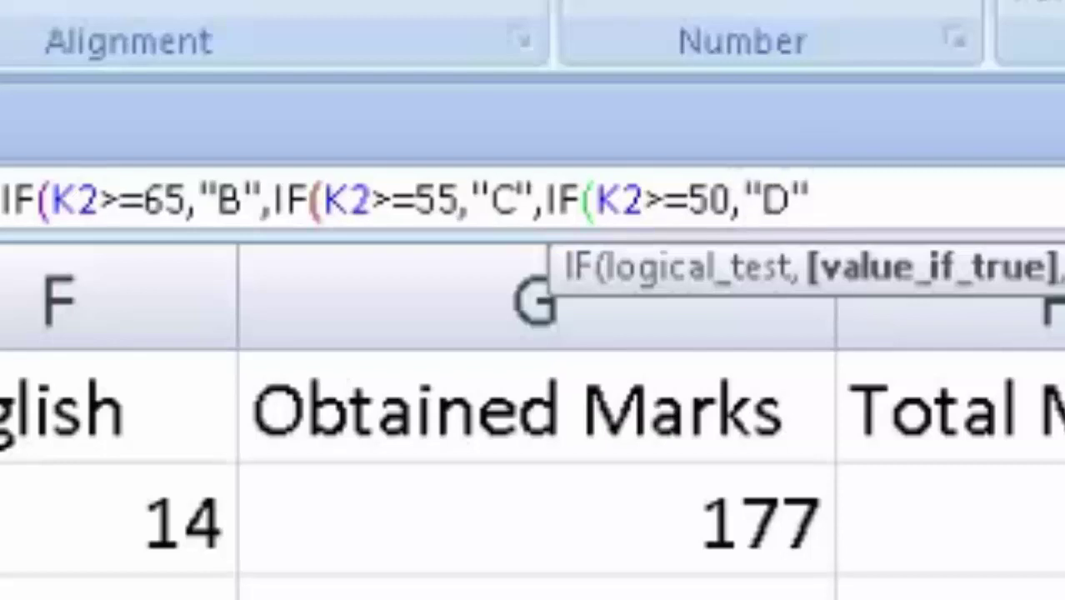
{"action": "type", "text": ",\"S\",IF(K2>=75,\"A\","}
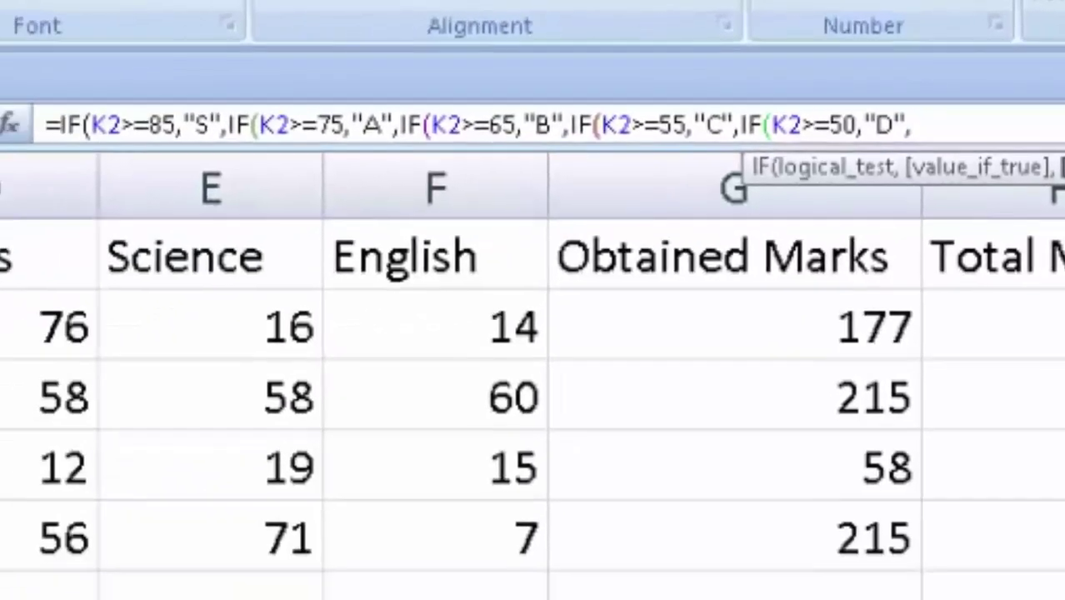
{"action": "type", "text": "\"Fa"}
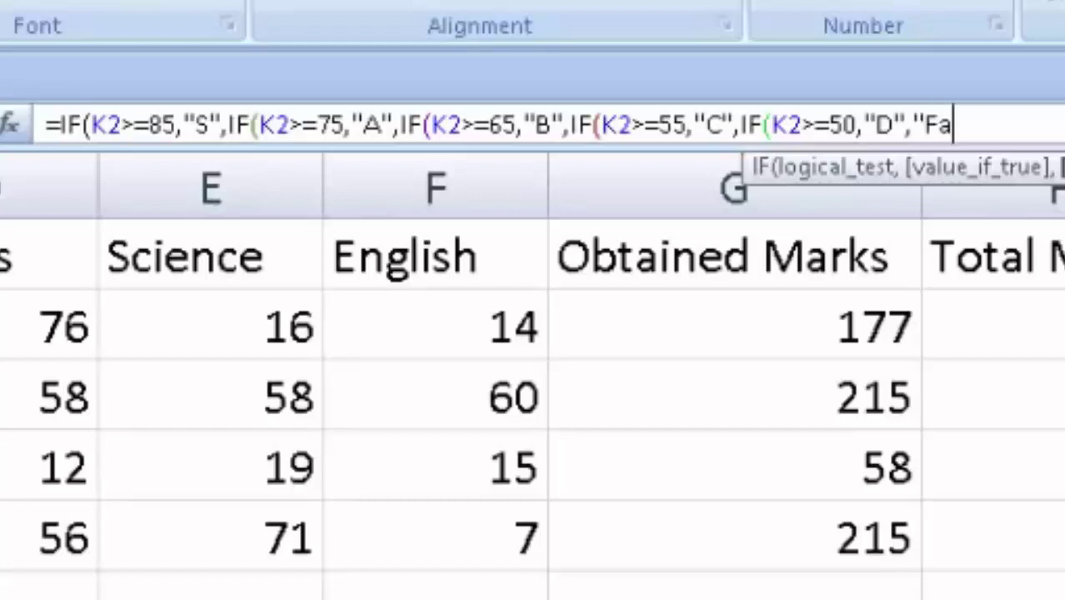
{"action": "type", "text": "iled"}
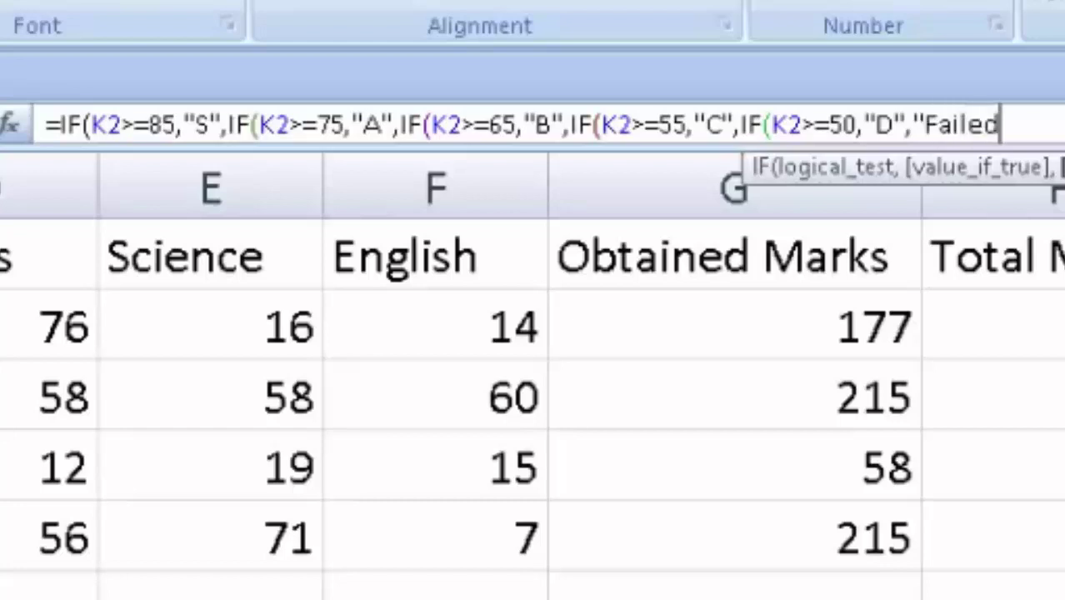
{"action": "type", "text": "\""}
{"action": "type", "text": ")"}
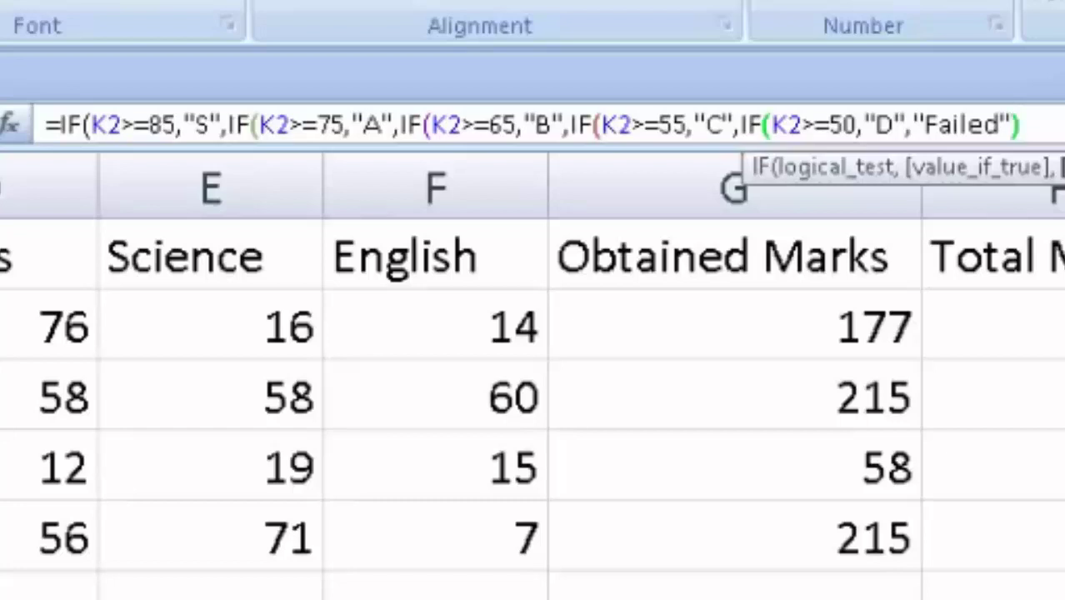
{"action": "type", "text": ")))"}
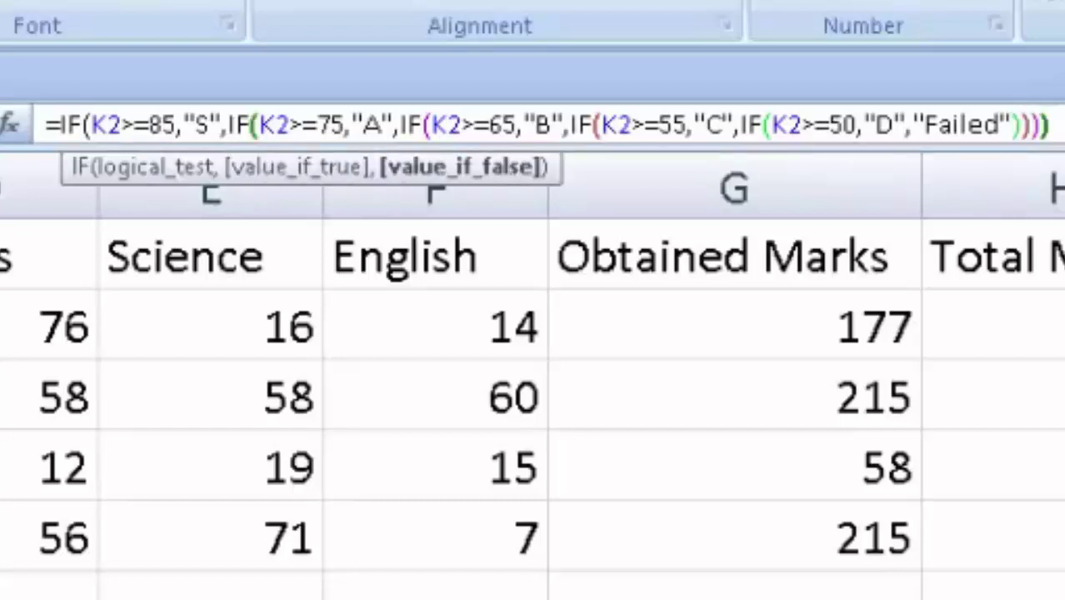
{"action": "key", "text": "Return"}
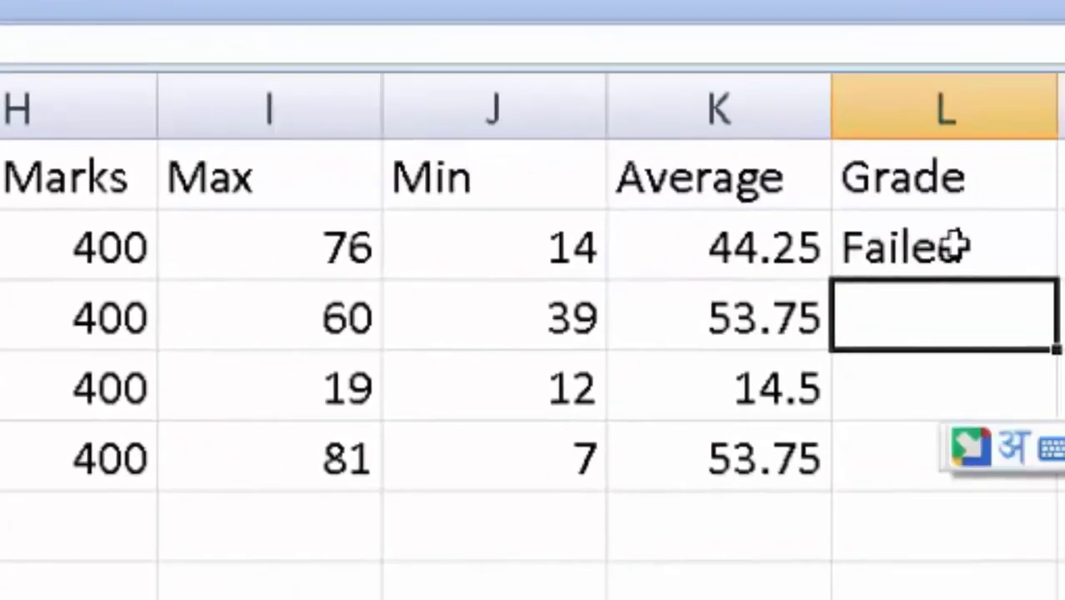
Fill the grade formula down to L5, giving Failed, D, Failed, D.
{"action": "left_click", "coordinate": [956, 246]}
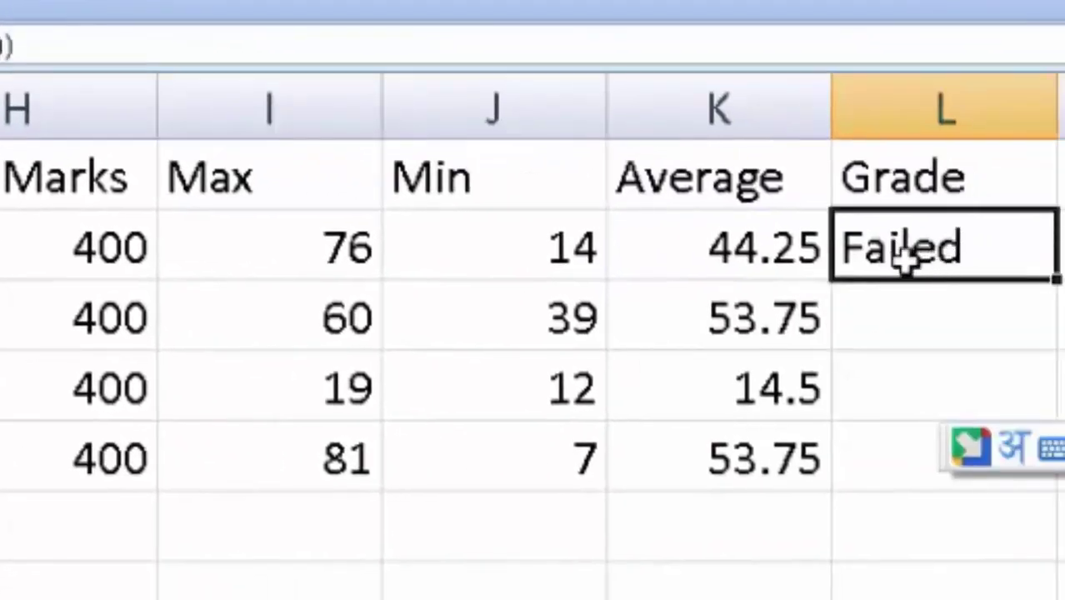
{"action": "double_click", "coordinate": [1054, 282]}
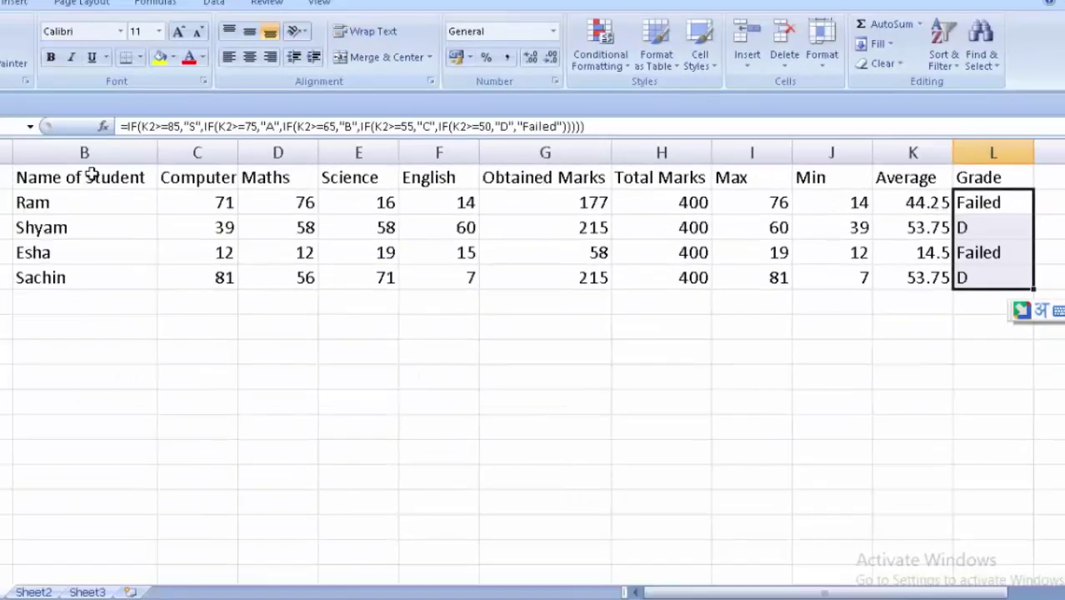
{"action": "mouse_move", "coordinate": [88, 171]}
{"action": "left_mouse_down"}
{"action": "mouse_move", "coordinate": [364, 241]}
{"action": "mouse_move", "coordinate": [925, 277]}
{"action": "left_mouse_up"}
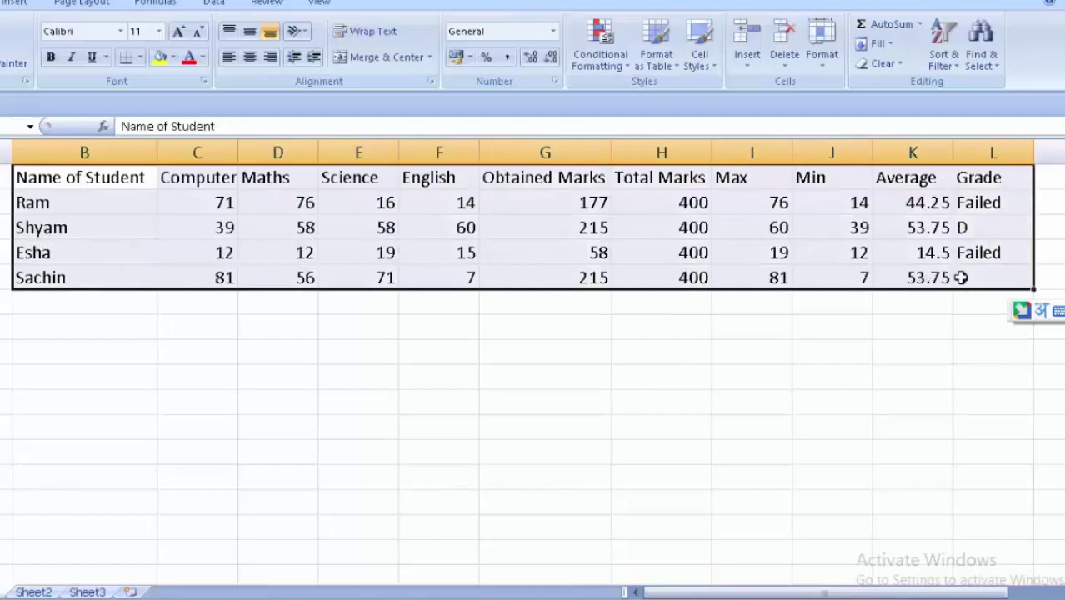
Apply All Borders to the student table B1:L5 and deselect it to review.
{"action": "left_click", "coordinate": [140, 57]}
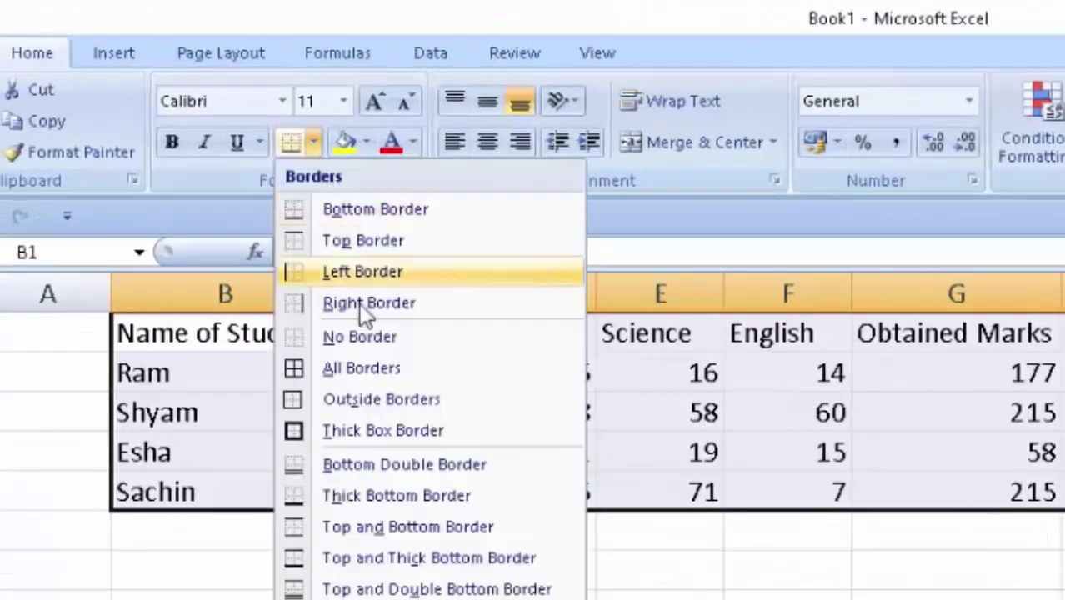
{"action": "left_click", "coordinate": [348, 367]}
{"action": "left_click", "coordinate": [581, 509]}
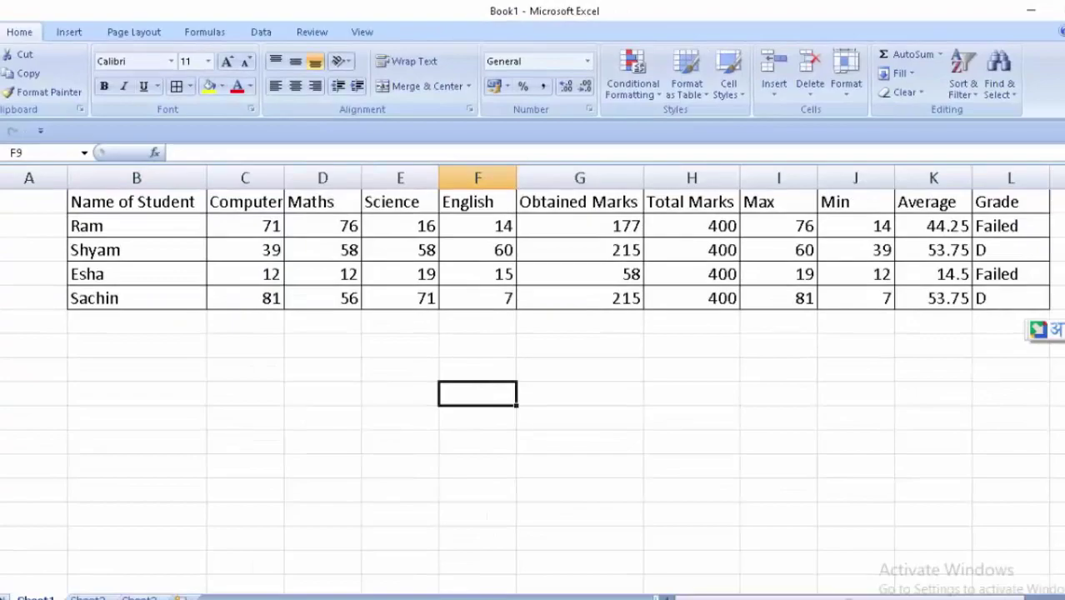
{"action": "left_click", "coordinate": [900, 516]}
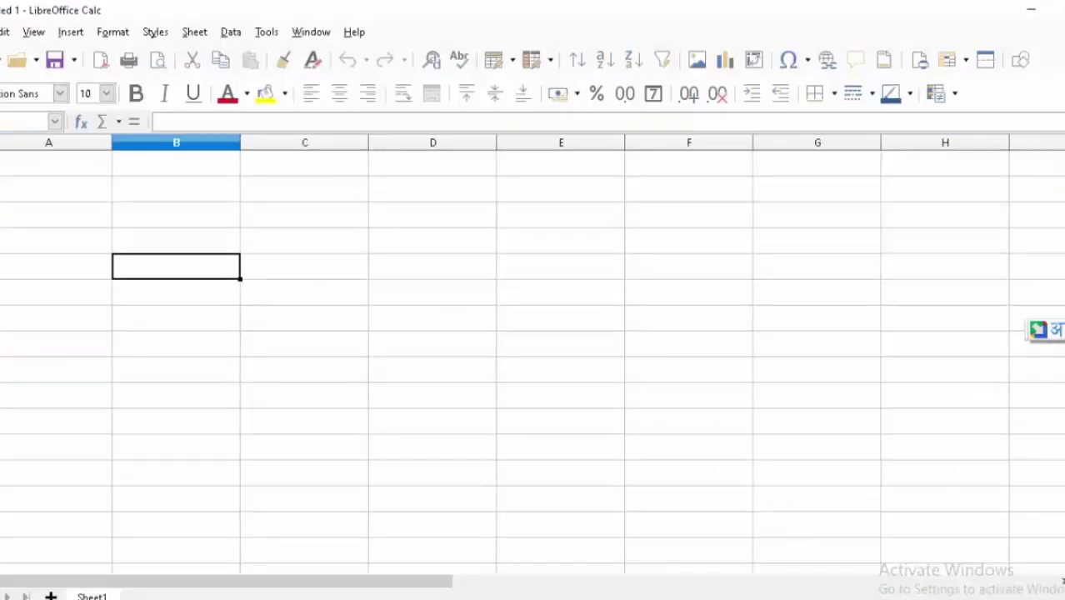
{"action": "left_click", "coordinate": [834, 591]}
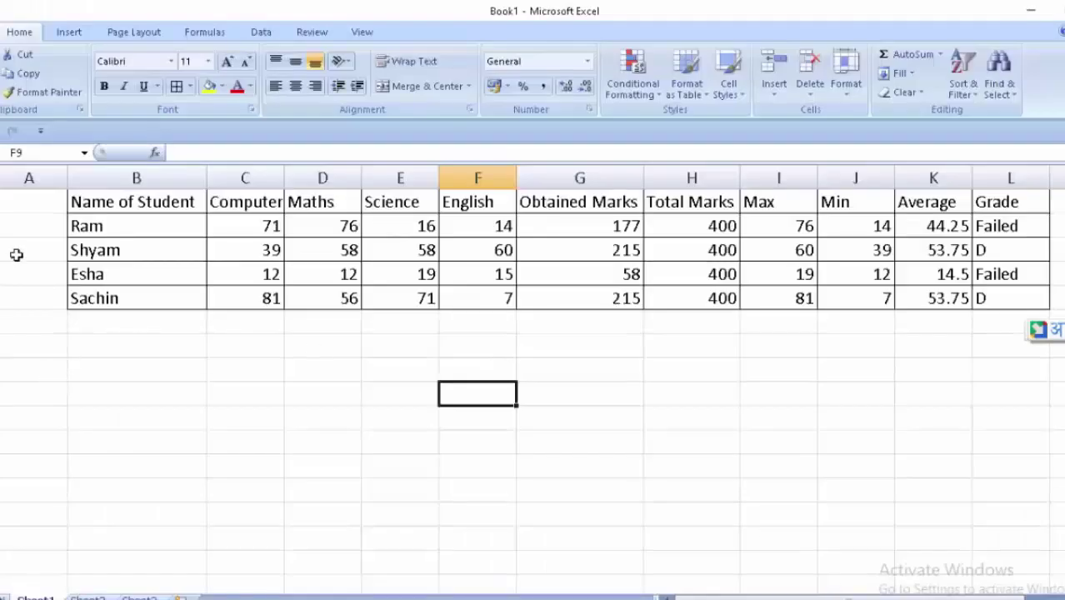
Save the marks workbook to the Desktop as 'Grade', replacing the default name Book1.
{"action": "left_click", "coordinate": [3, 9]}
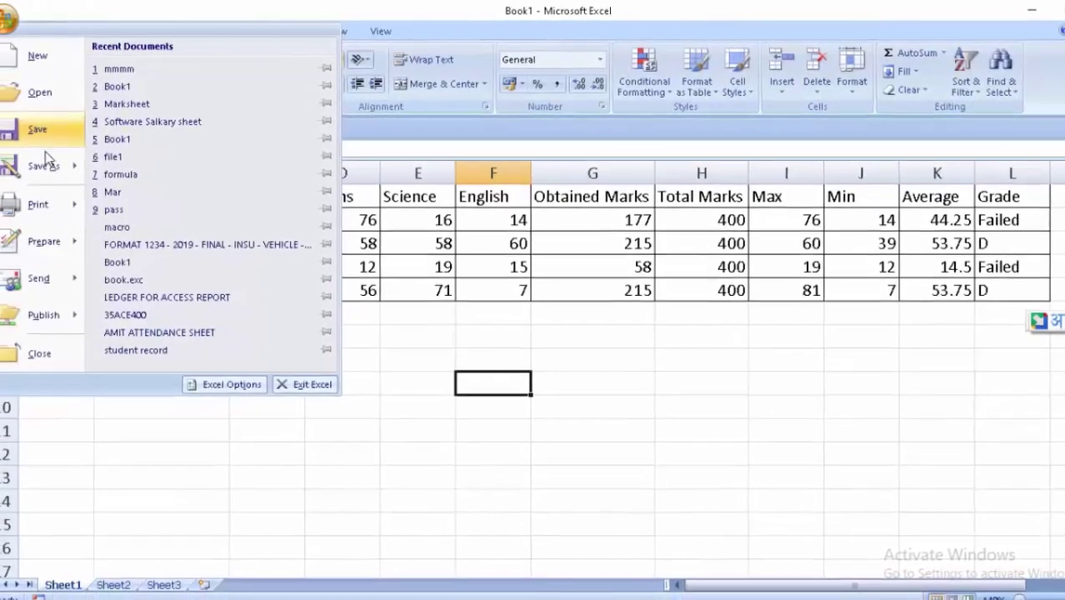
{"action": "key", "text": "Escape"}
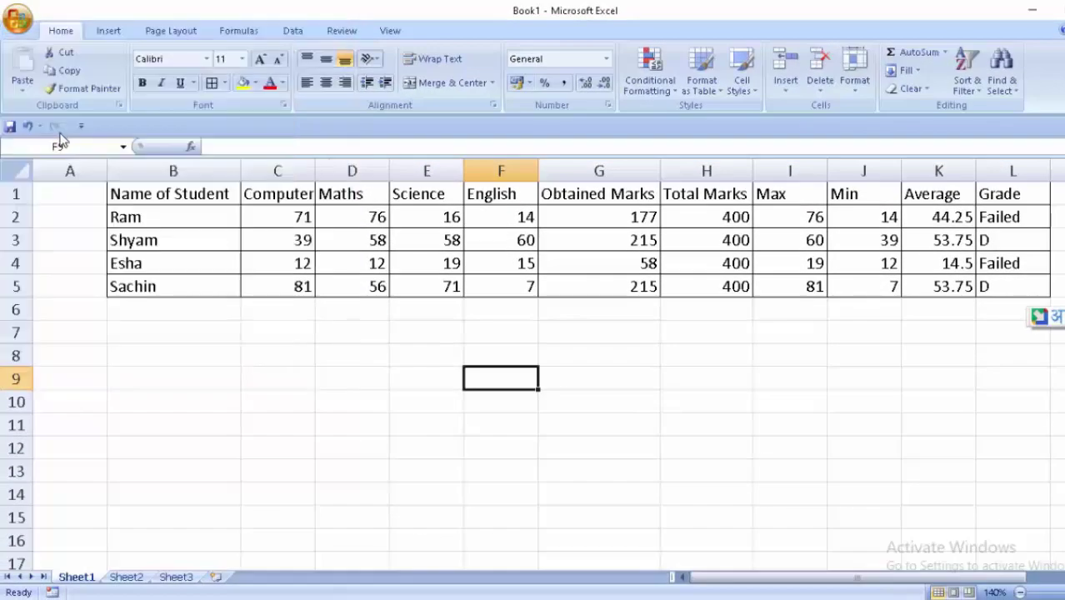
{"action": "key", "text": "ctrl+s"}
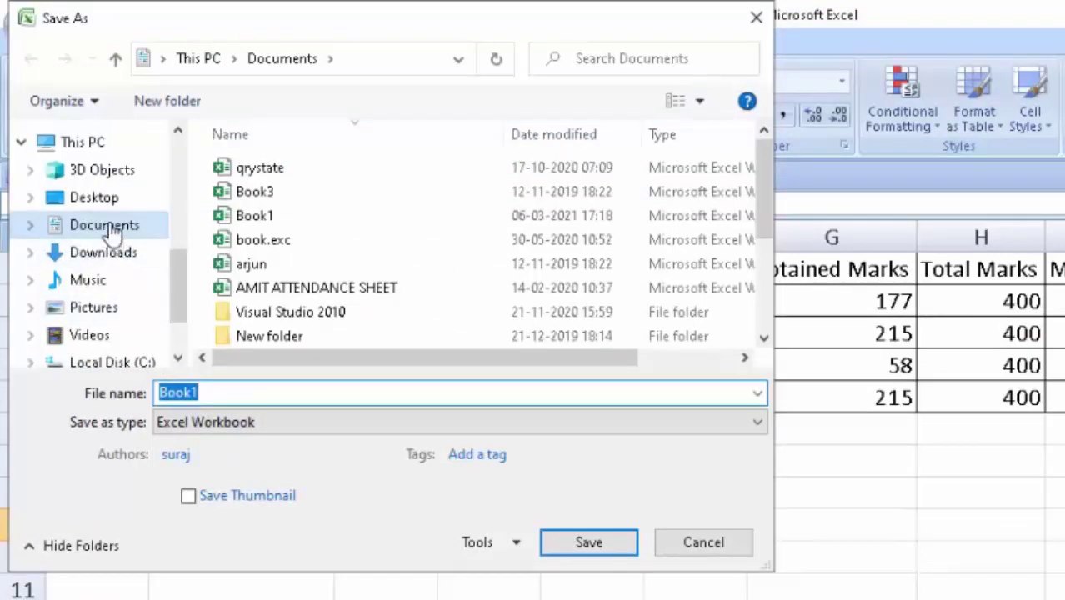
{"action": "left_click", "coordinate": [104, 200]}
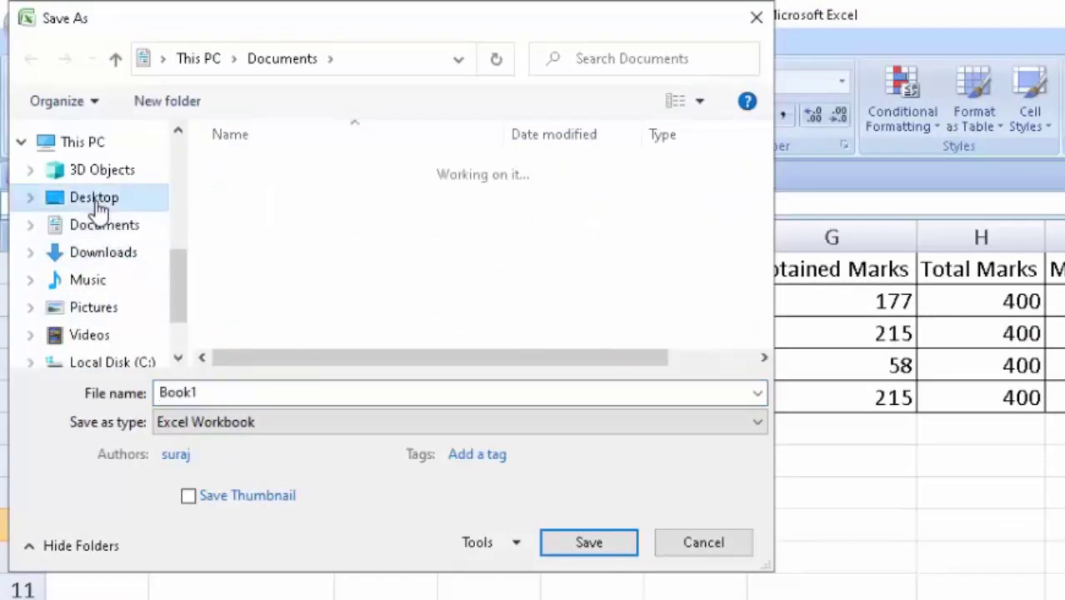
{"action": "double_click", "coordinate": [241, 390]}
{"action": "key", "text": "BackSpace"}
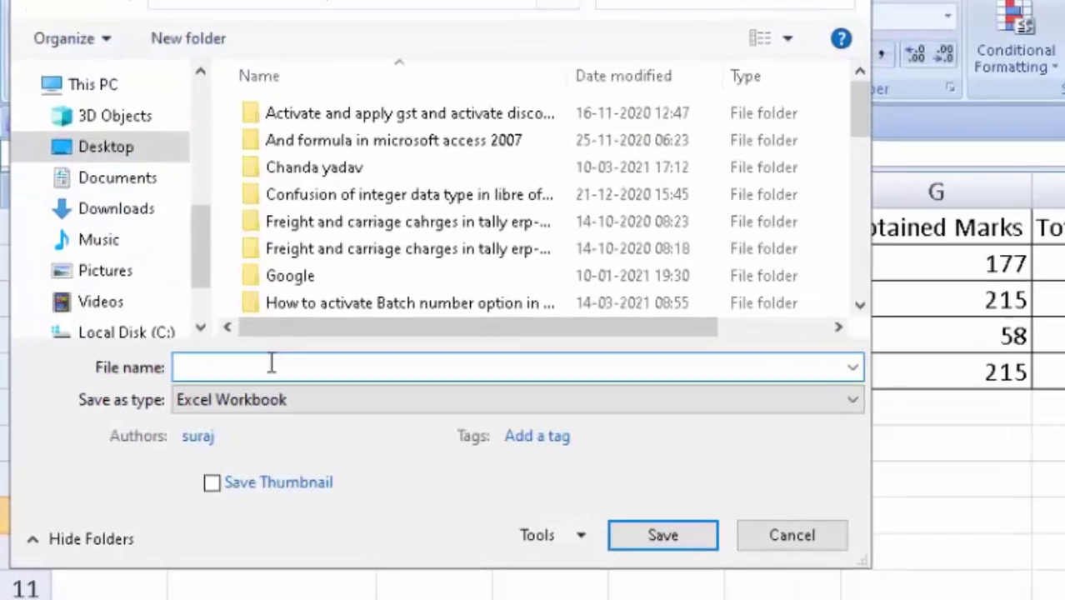
{"action": "type", "text": "Grad"}
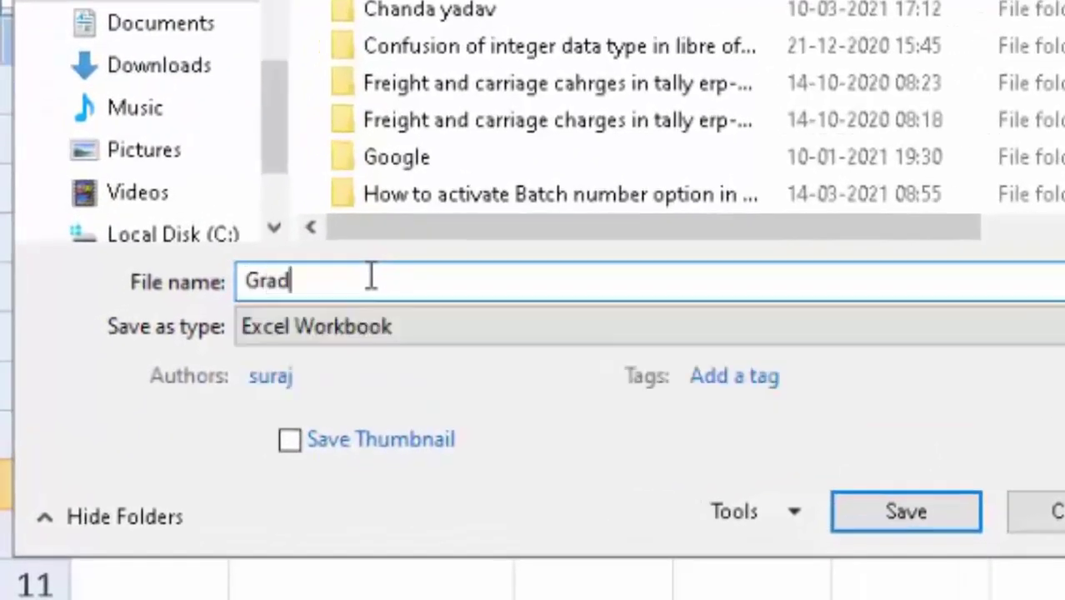
{"action": "type", "text": "e"}
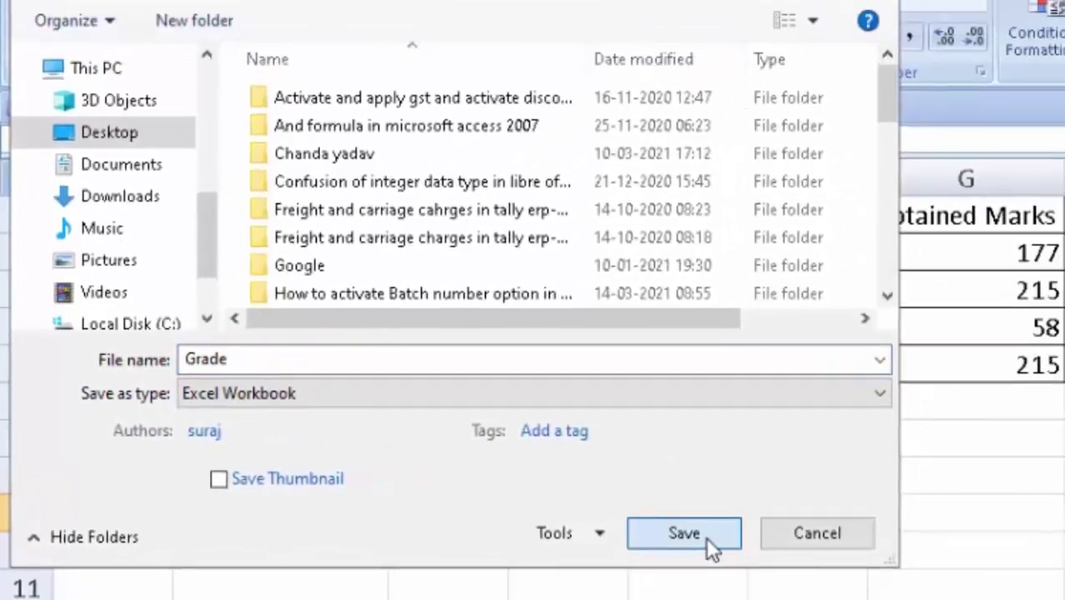
{"action": "left_click", "coordinate": [937, 512]}
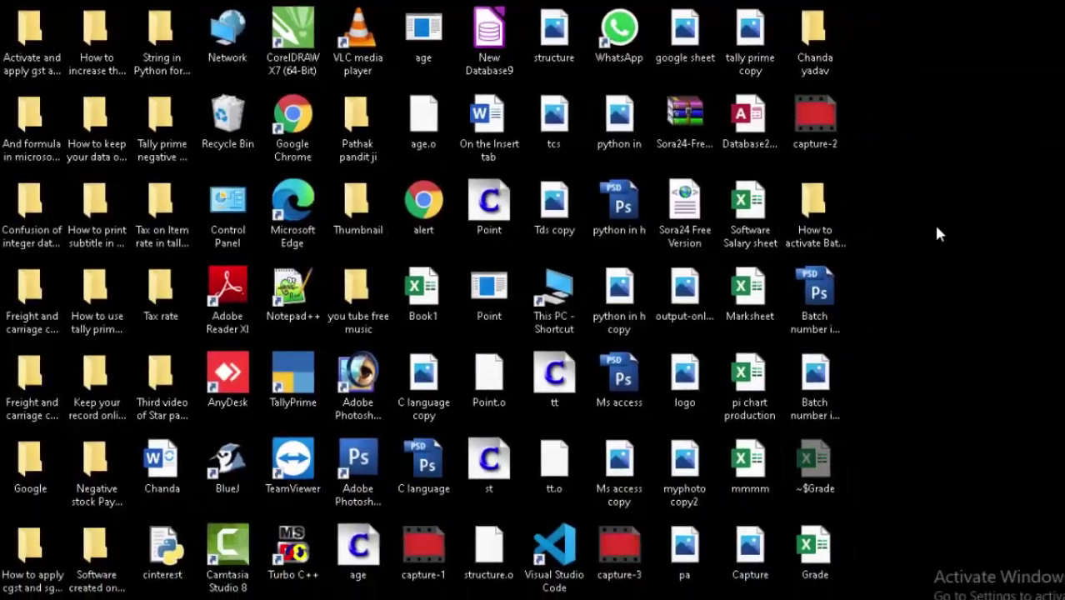
Refresh the desktop icons and open the saved Grade workbook.
{"action": "right_click", "coordinate": [933, 216]}
{"action": "left_click", "coordinate": [977, 267]}
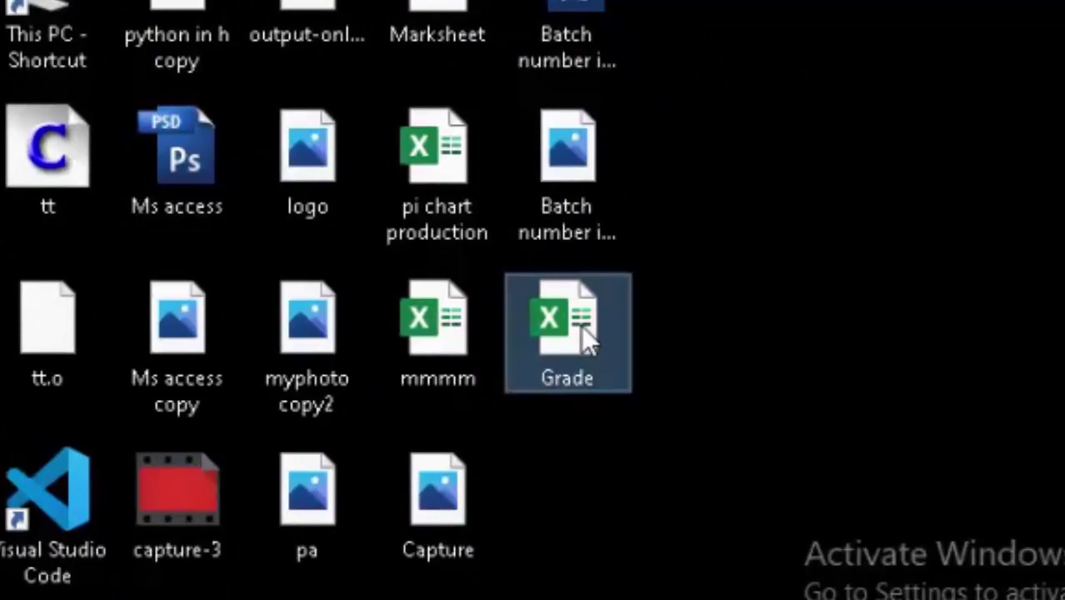
{"action": "double_click", "coordinate": [580, 325]}
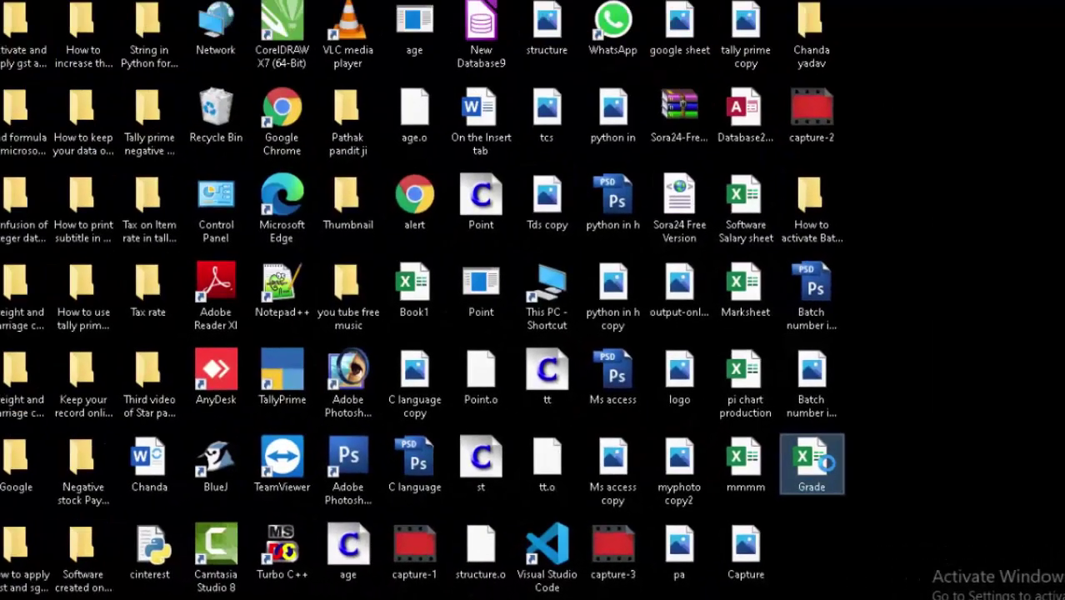
Confirm in Grade's Properties that its file type is .xlsx, then close the dialog.
{"action": "right_click", "coordinate": [826, 461]}
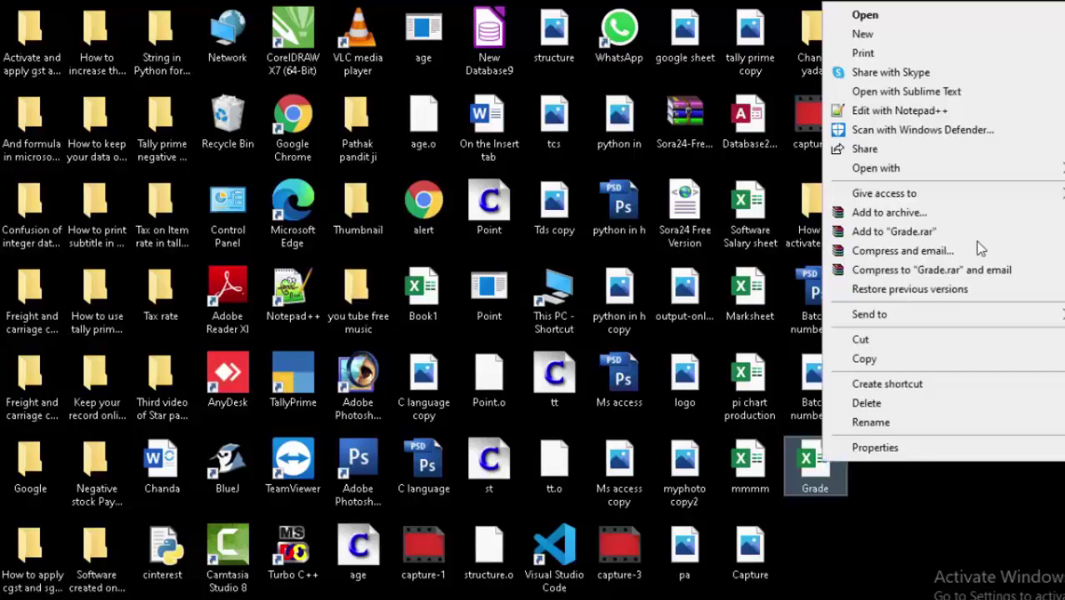
{"action": "left_click", "coordinate": [905, 448]}
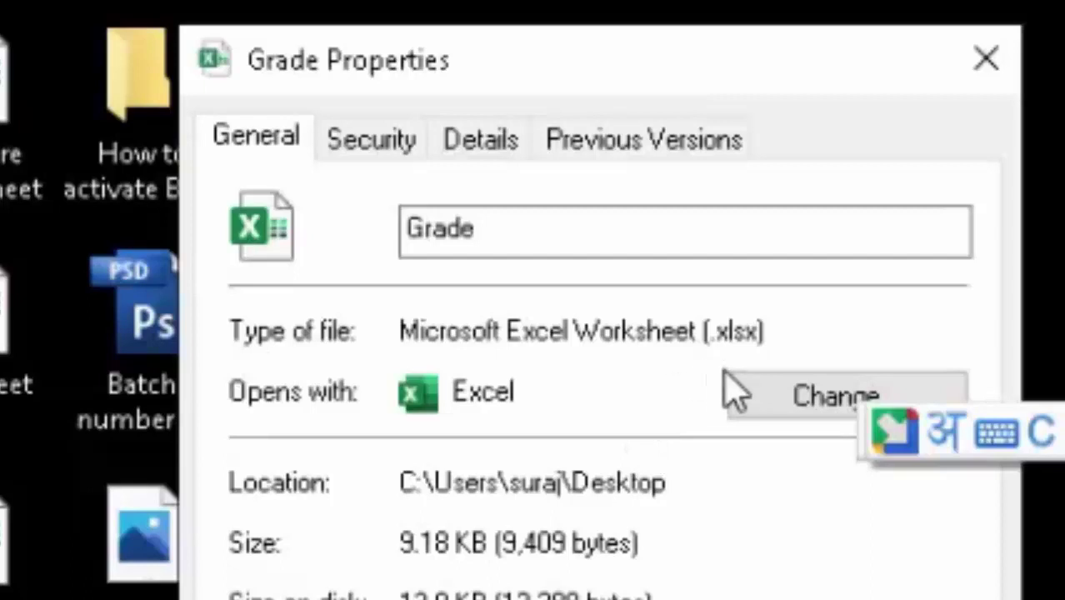
{"action": "left_click_drag", "start_coordinate": [765, 337], "coordinate": [709, 343]}
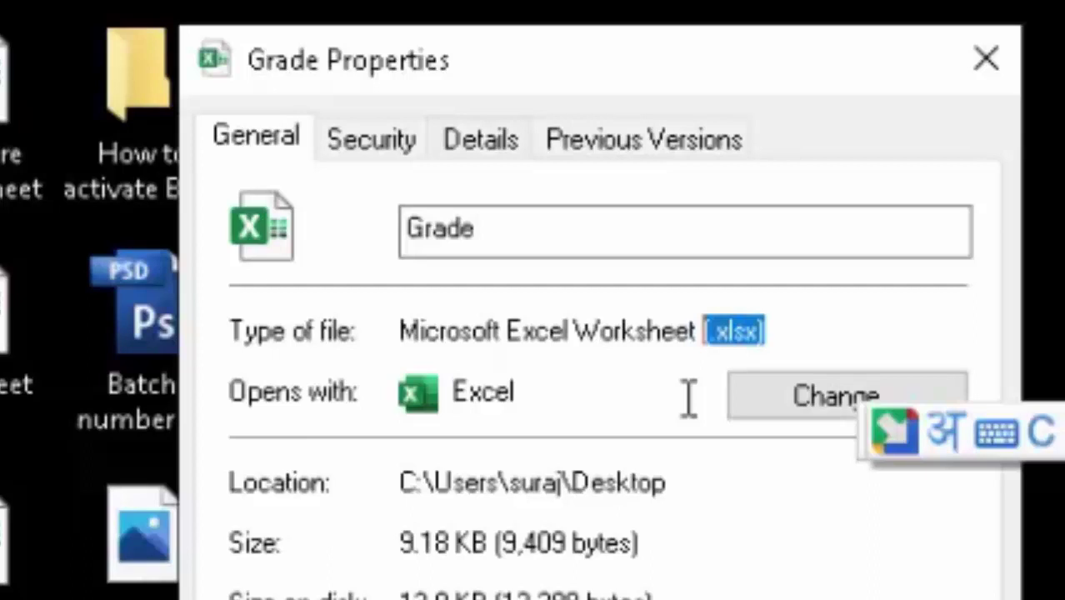
{"action": "left_click", "coordinate": [987, 58]}
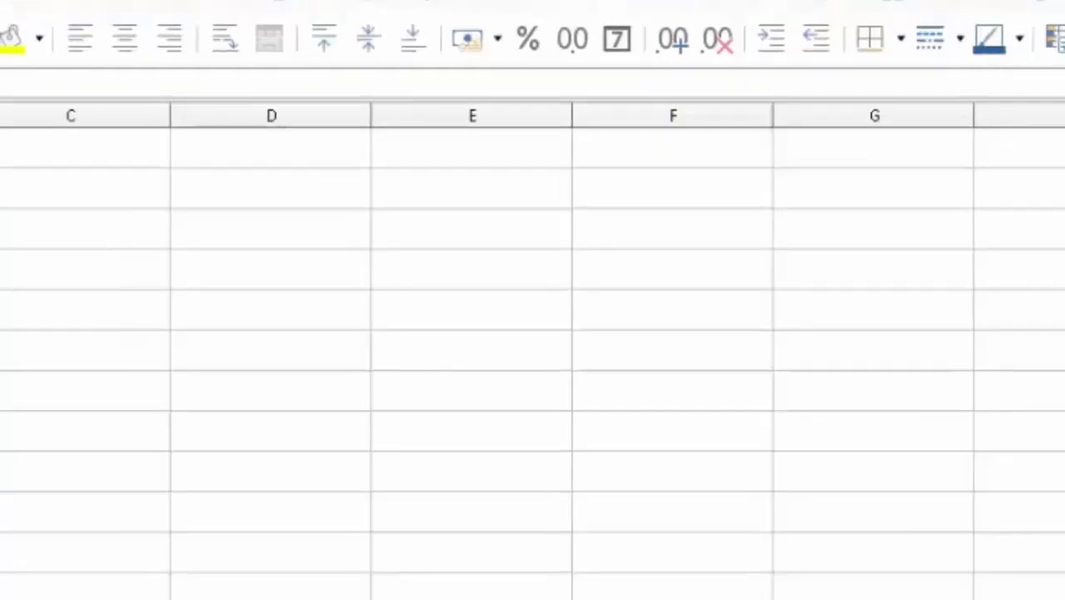
Enter 'Name of Student' in B1 and widen column B to fit it.
{"action": "left_click", "coordinate": [305, 214]}
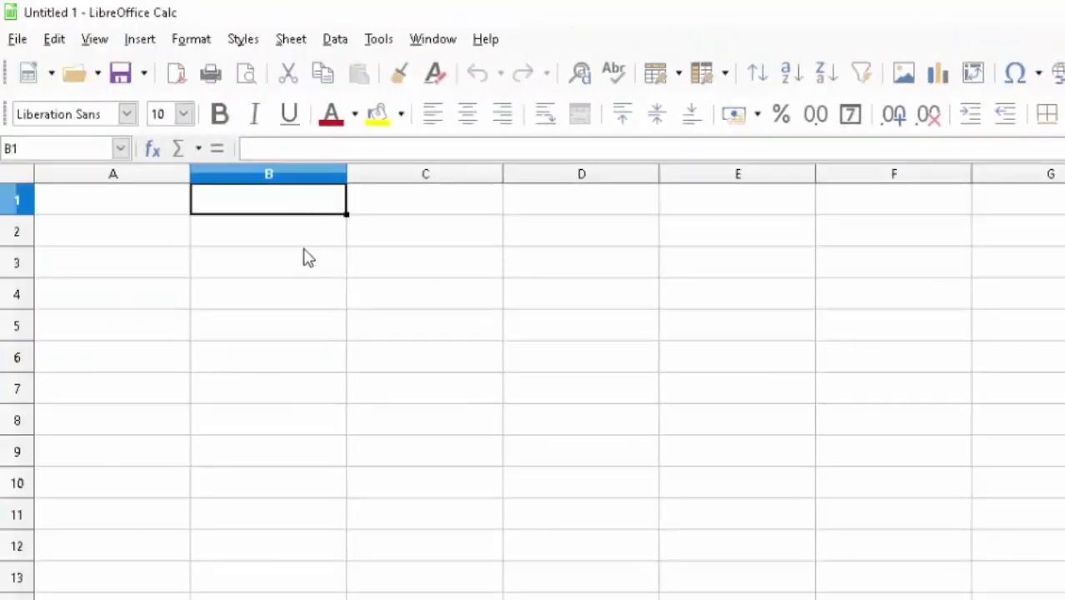
{"action": "left_click", "coordinate": [307, 254]}
{"action": "left_click", "coordinate": [292, 218]}
{"action": "scroll", "coordinate": [534, 383], "scroll_direction": "up", "scroll_amount": 1, "text": "ctrl"}
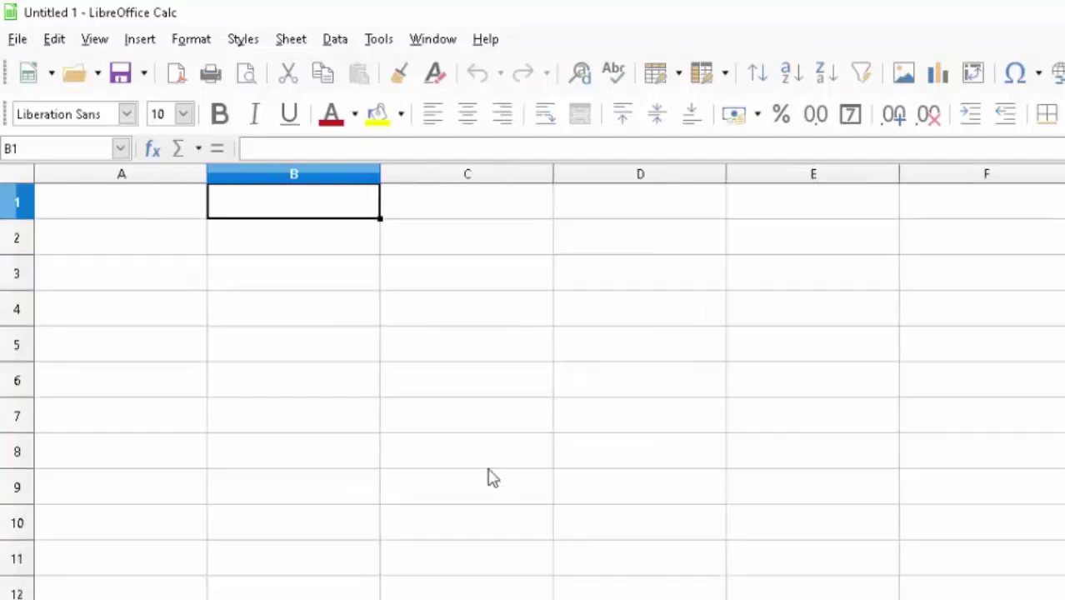
{"action": "left_click", "coordinate": [231, 235]}
{"action": "left_click", "coordinate": [230, 208]}
{"action": "type", "text": "N"}
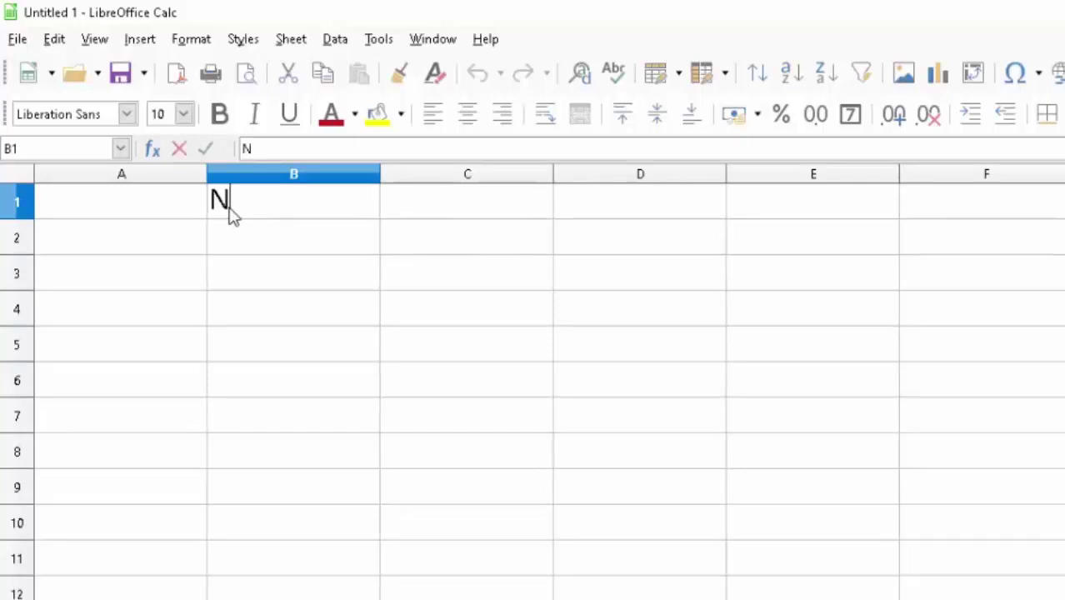
{"action": "type", "text": "ame of Student"}
{"action": "key", "text": "Return"}
{"action": "key", "text": "Return"}
{"action": "left_click_drag", "start_coordinate": [380, 170], "coordinate": [450, 197]}
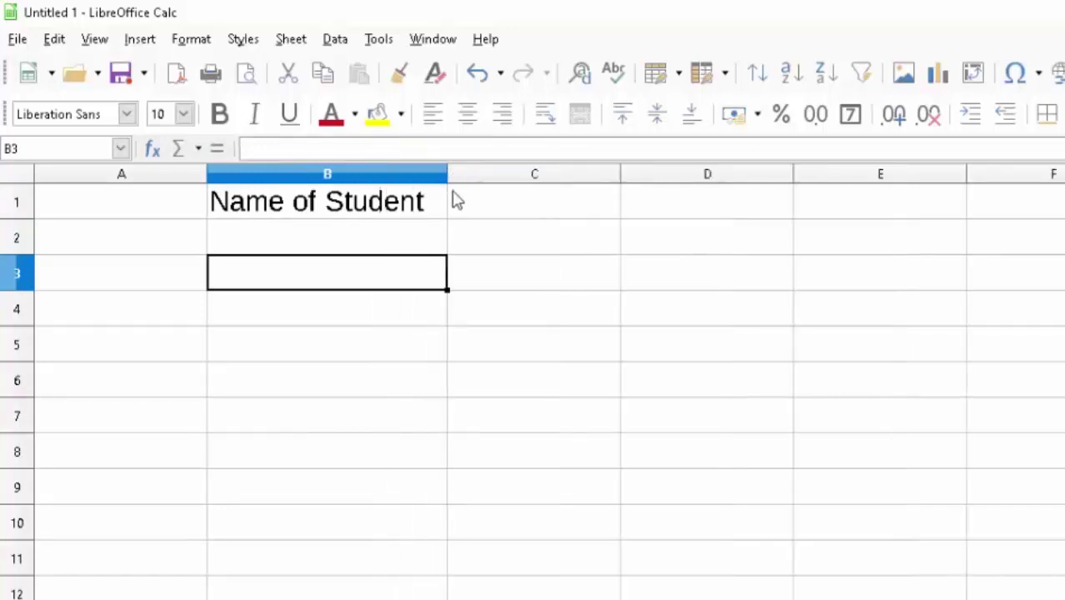
Add the headings Computer in C1, Max in I1 and Min in J1.
{"action": "left_click", "coordinate": [464, 203]}
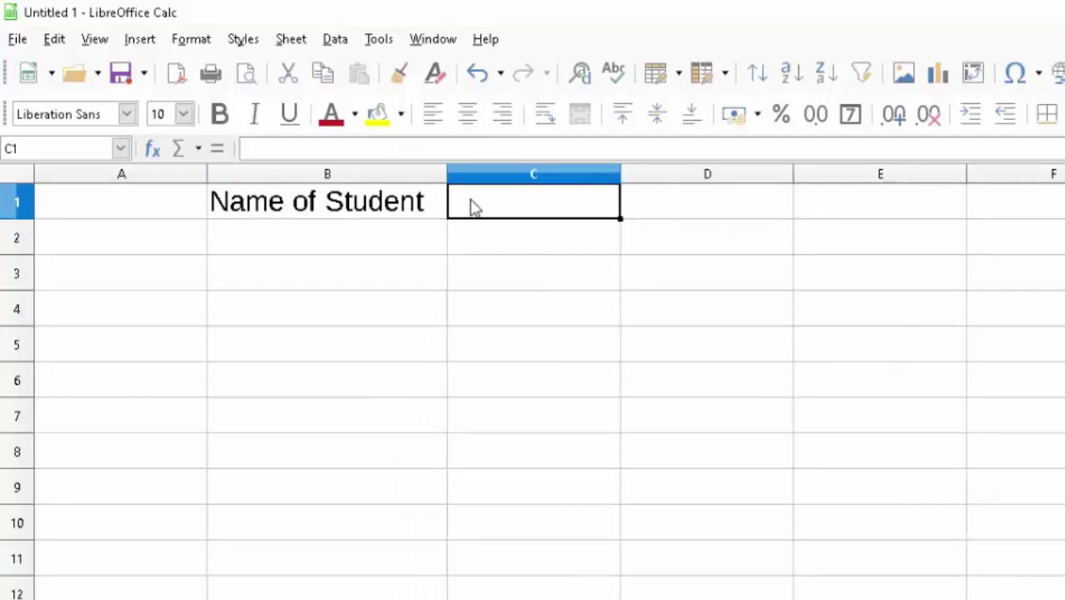
{"action": "type", "text": "Comp"}
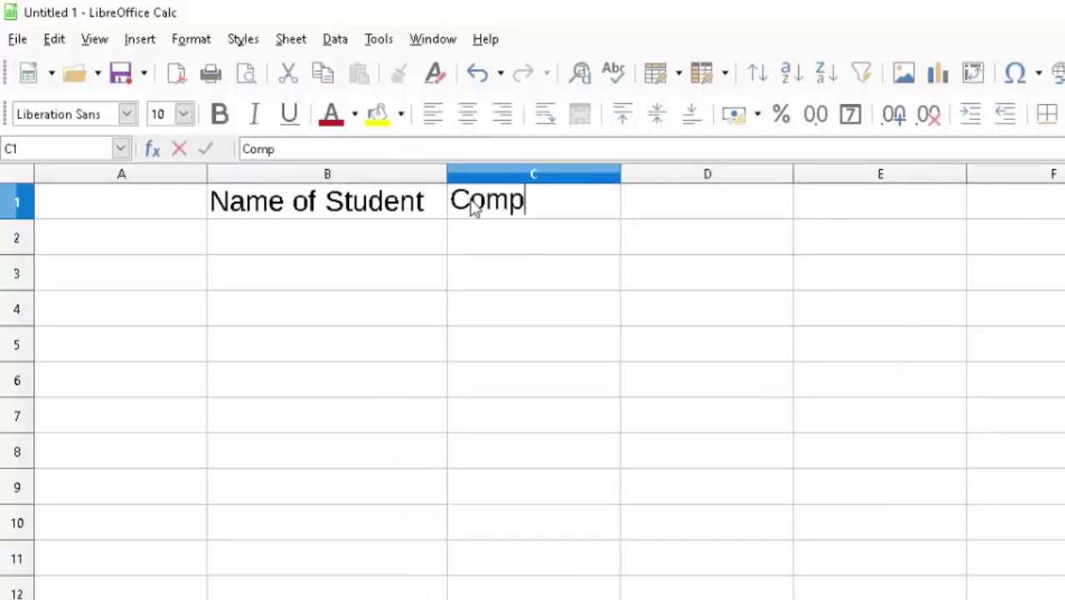
{"action": "type", "text": "uter"}
{"action": "key", "text": "Tab"}
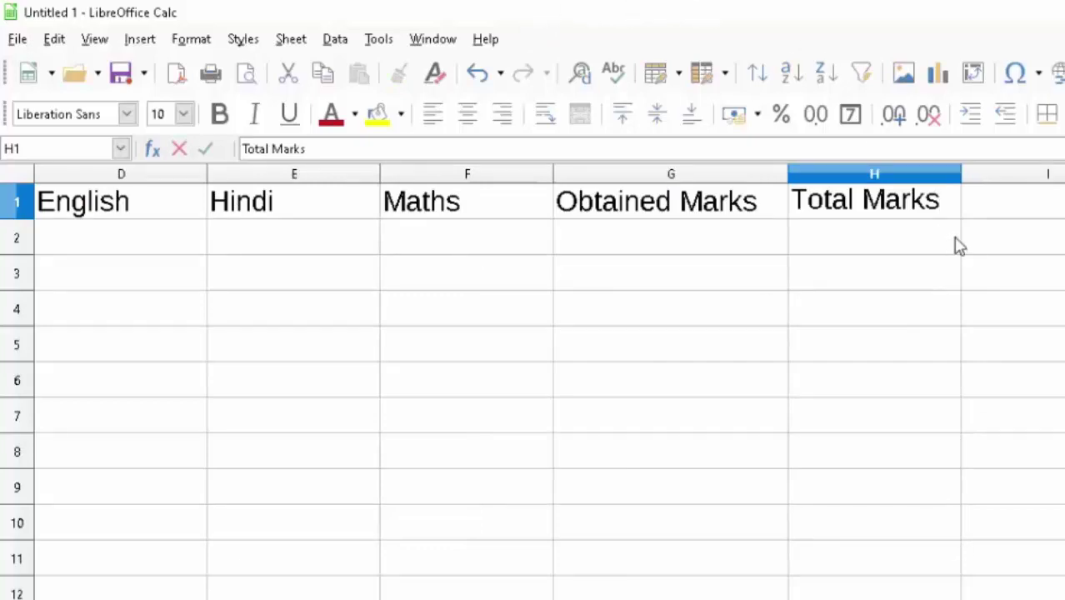
{"action": "left_click", "coordinate": [977, 207]}
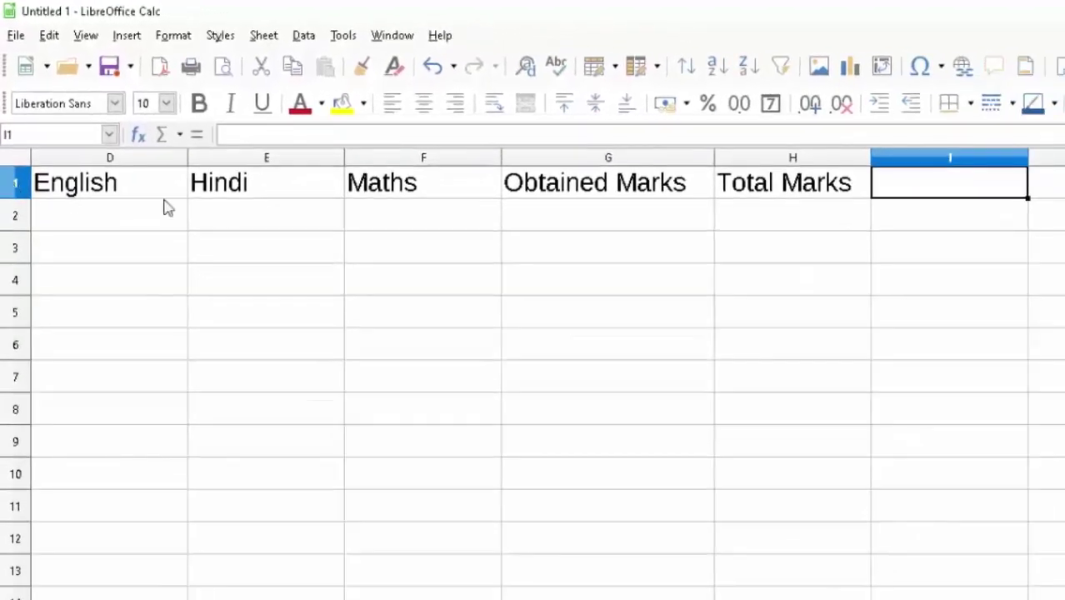
{"action": "type", "text": "M"}
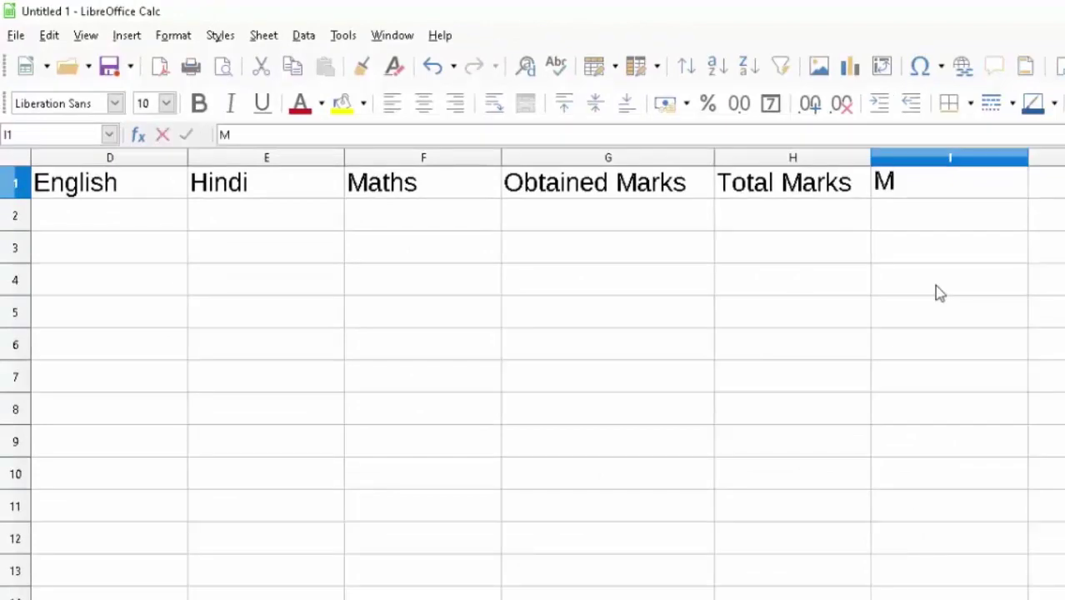
{"action": "type", "text": "ax"}
{"action": "key", "text": "Tab"}
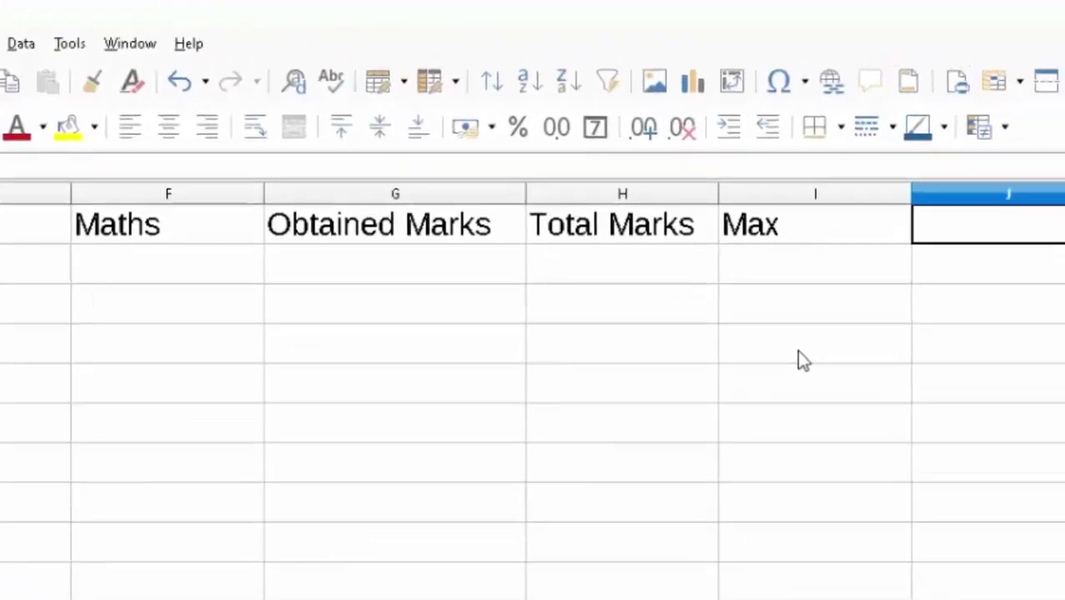
{"action": "type", "text": "Min"}
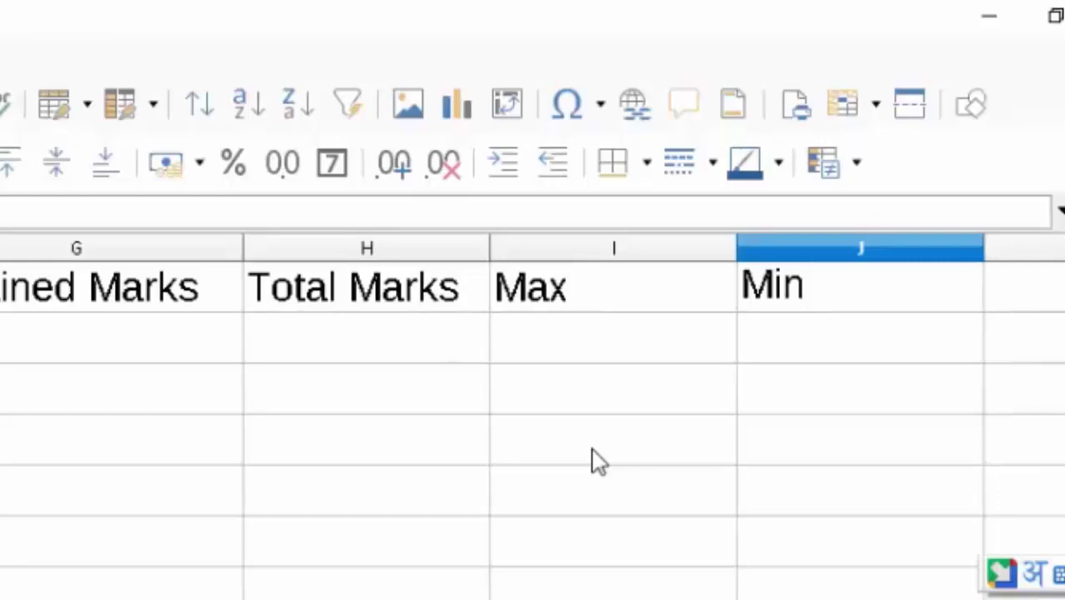
{"action": "key", "text": "Tab"}
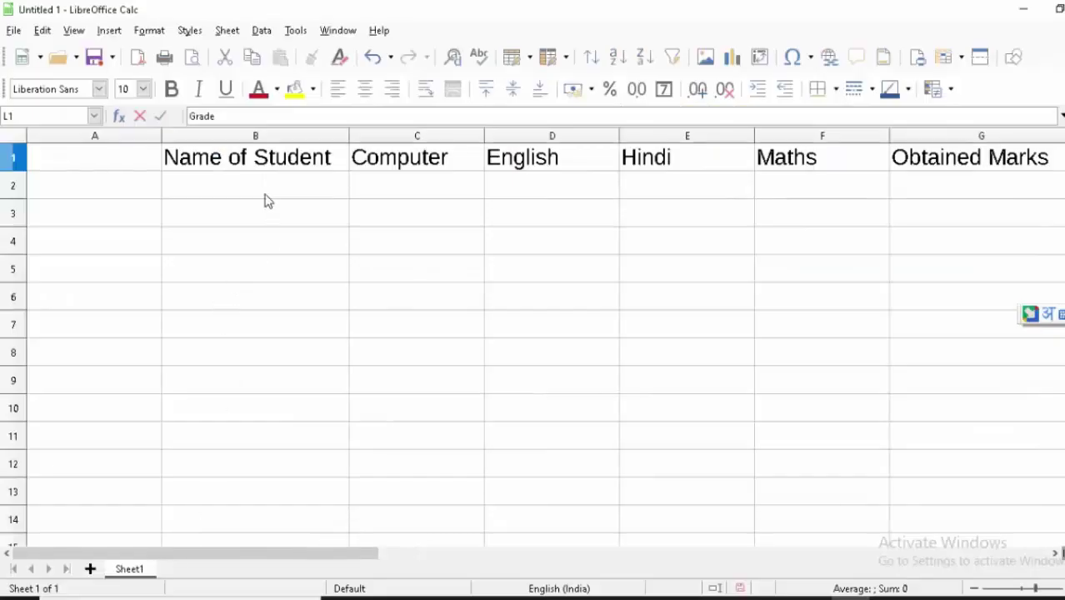
List Ram, Shyam, Sachin, Heena, Diksha, Anshika and Aditya down B2:B8.
{"action": "left_click", "coordinate": [267, 189]}
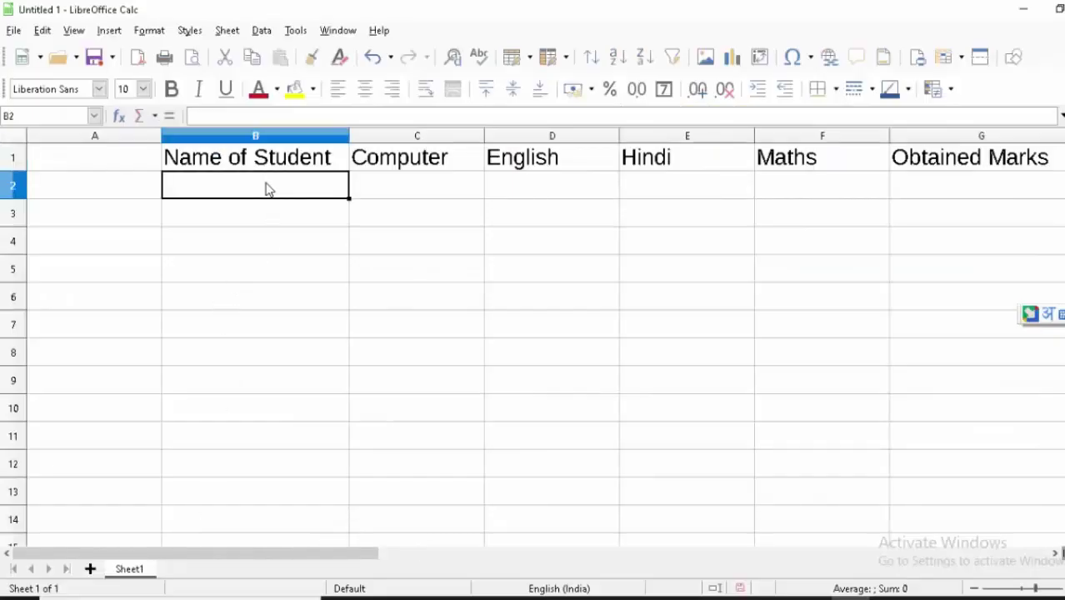
{"action": "type", "text": "Ram Shyam Sachin Heena D"}
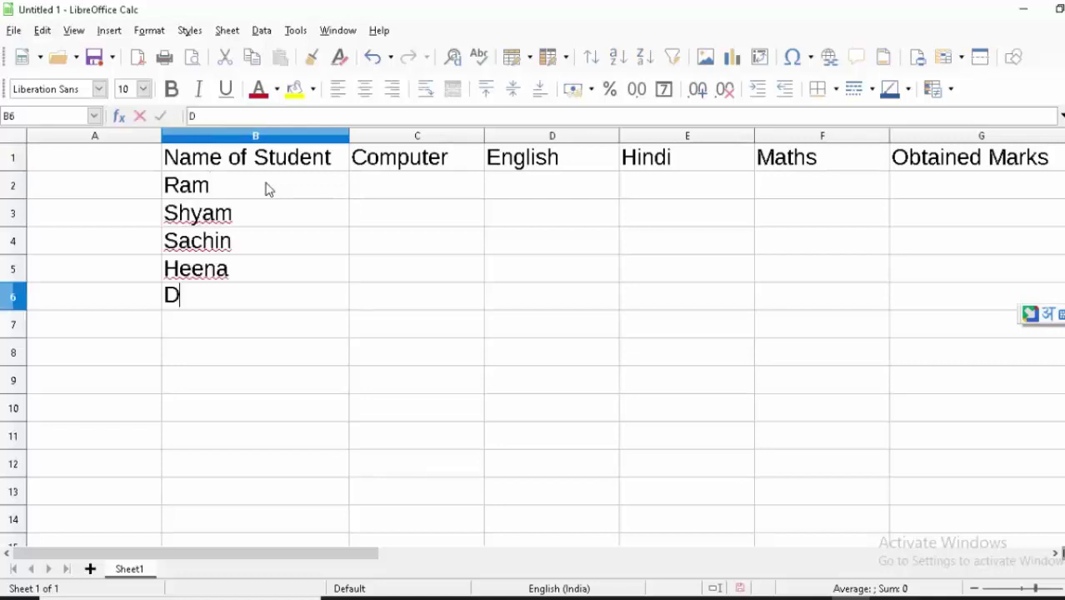
{"action": "type", "text": "ik"}
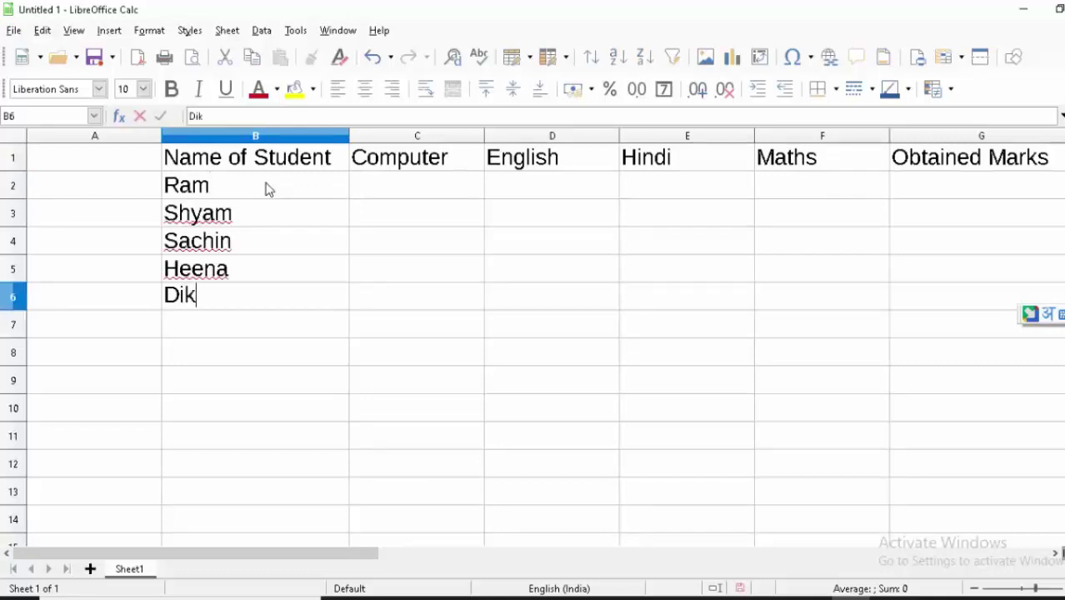
{"action": "type", "text": "sha"}
{"action": "key", "text": "Return"}
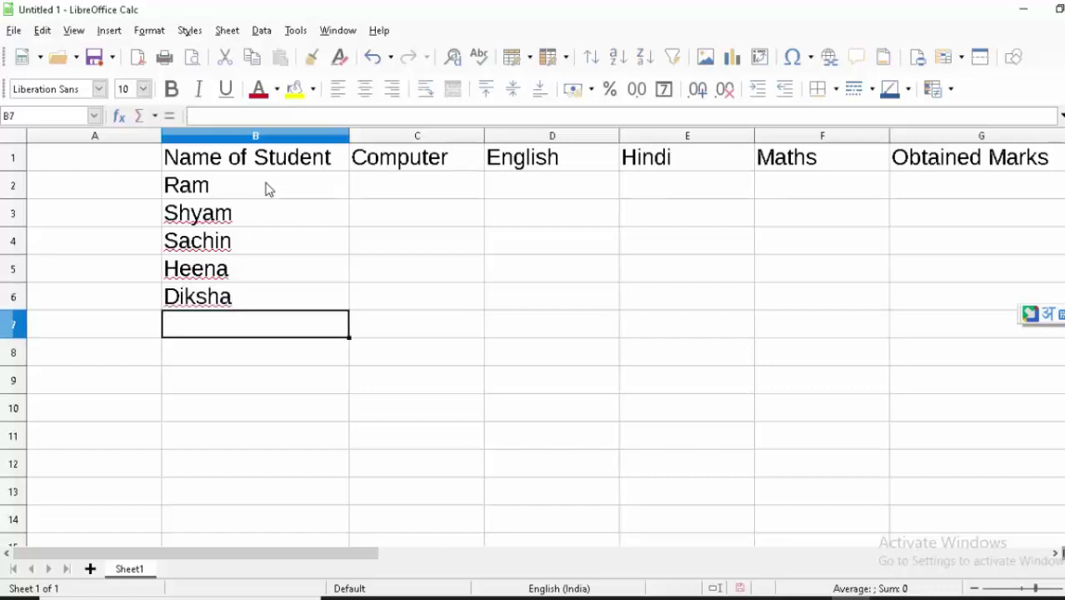
{"action": "type", "text": "Ansh"}
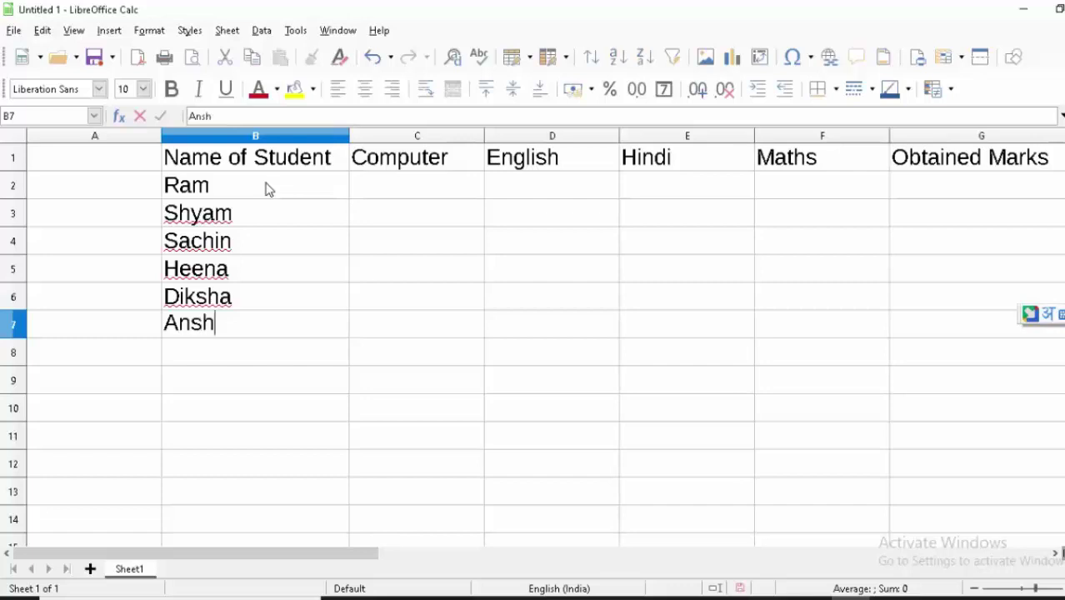
{"action": "type", "text": "ika"}
{"action": "key", "text": "Return"}
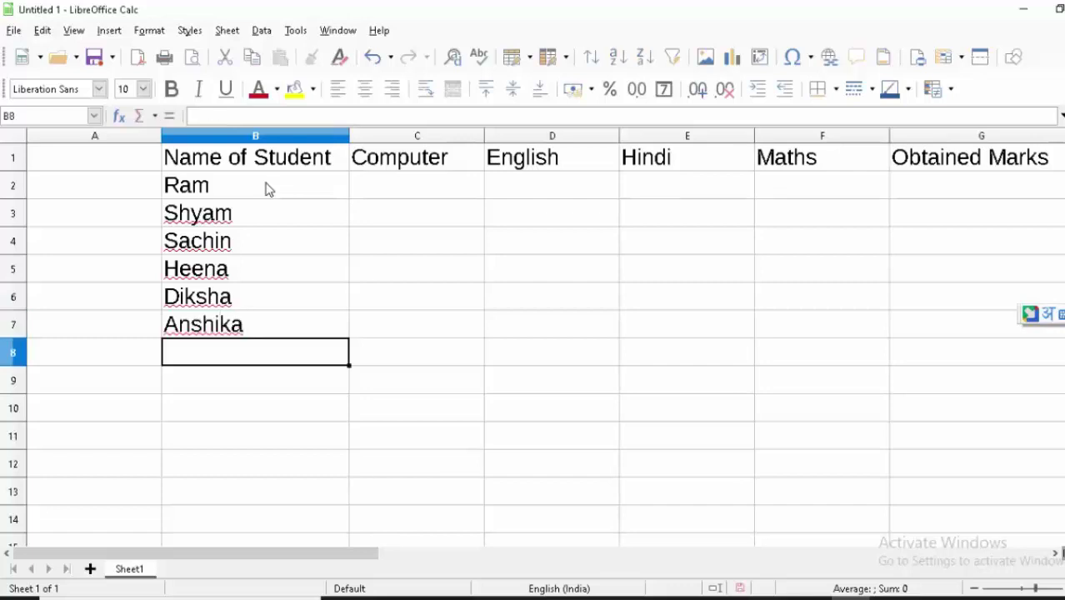
{"action": "type", "text": "Adit"}
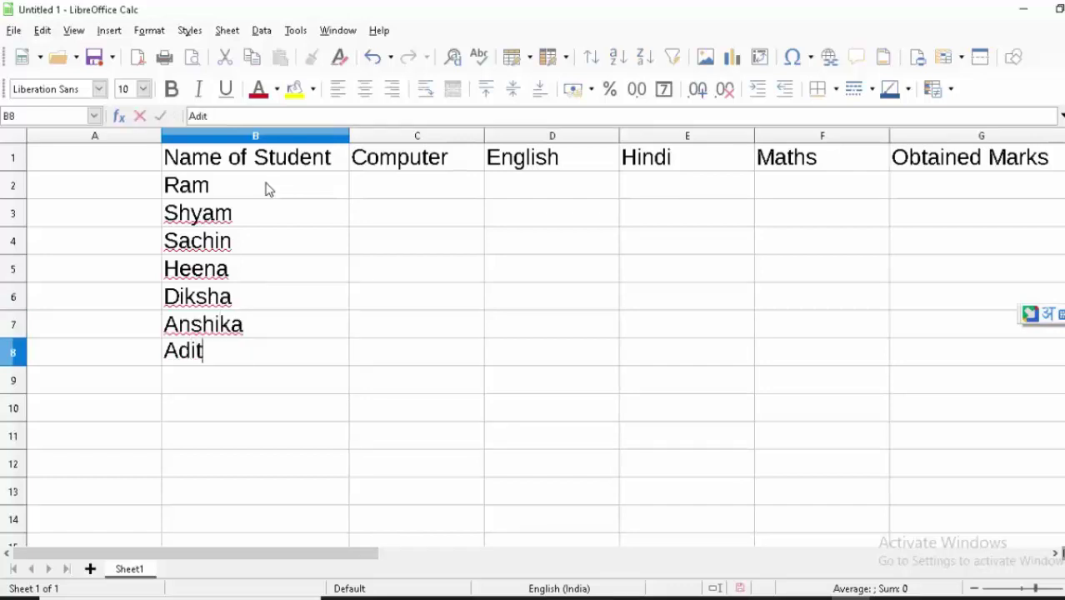
{"action": "type", "text": "ya"}
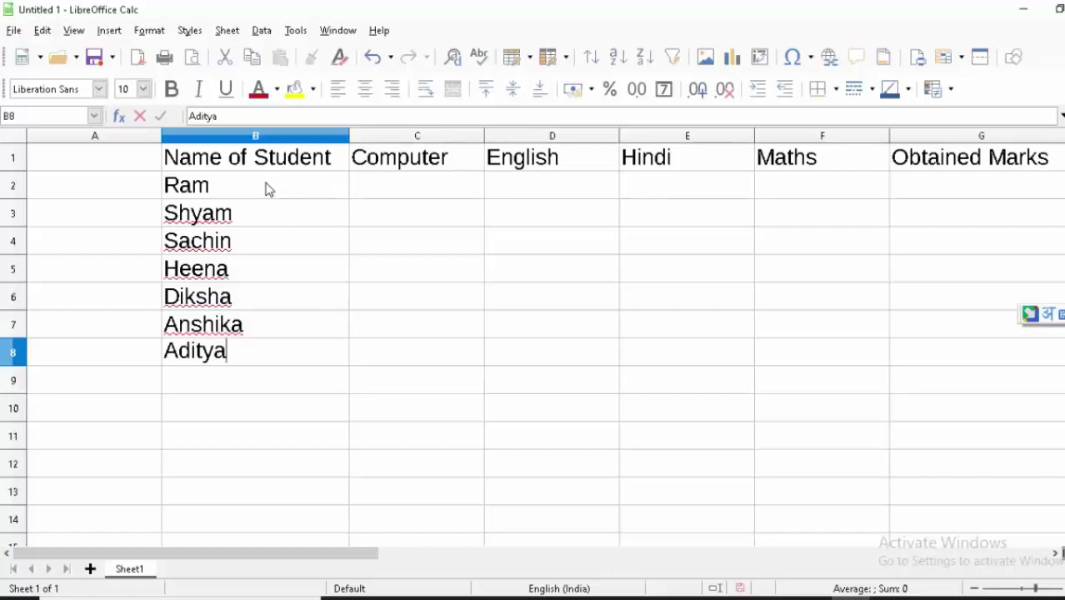
{"action": "key", "text": "Up"}
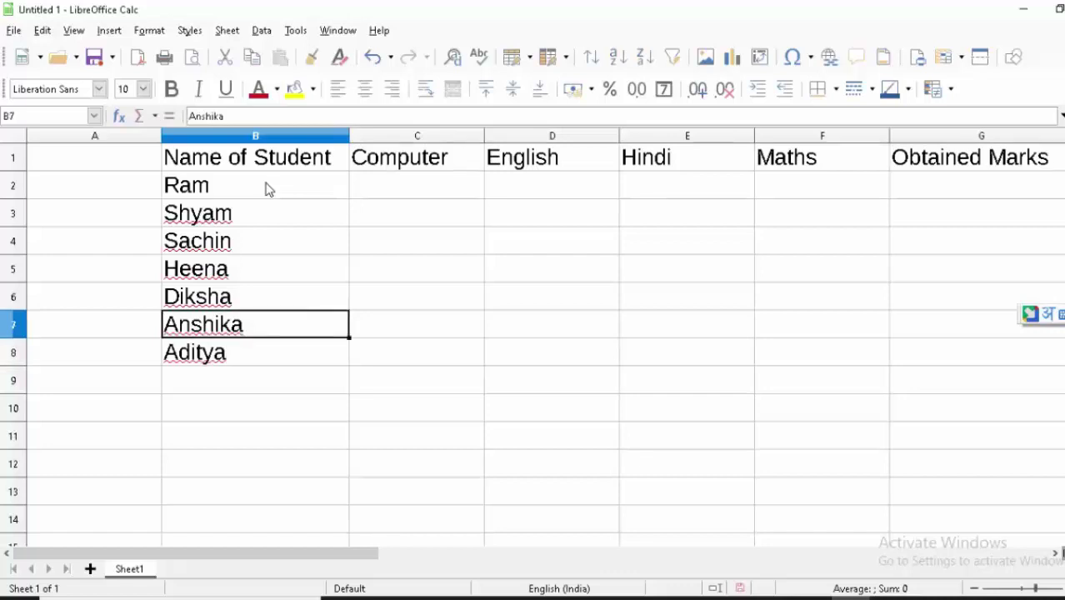
{"action": "key", "text": "Up"}
{"action": "key", "text": "Up"}
{"action": "key", "text": "Up"}
{"action": "key", "text": "Up"}
{"action": "key", "text": "Up"}
{"action": "key", "text": "Right"}
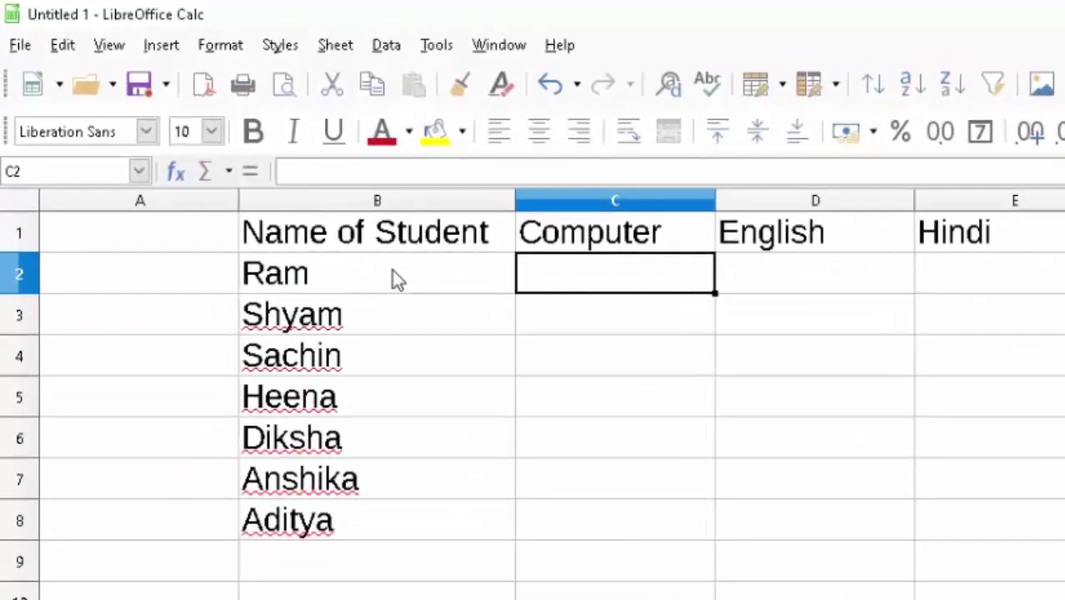
Enter =RANDBETWEEN(6,90) in C2 as Ram's Computer mark.
{"action": "type", "text": "="}
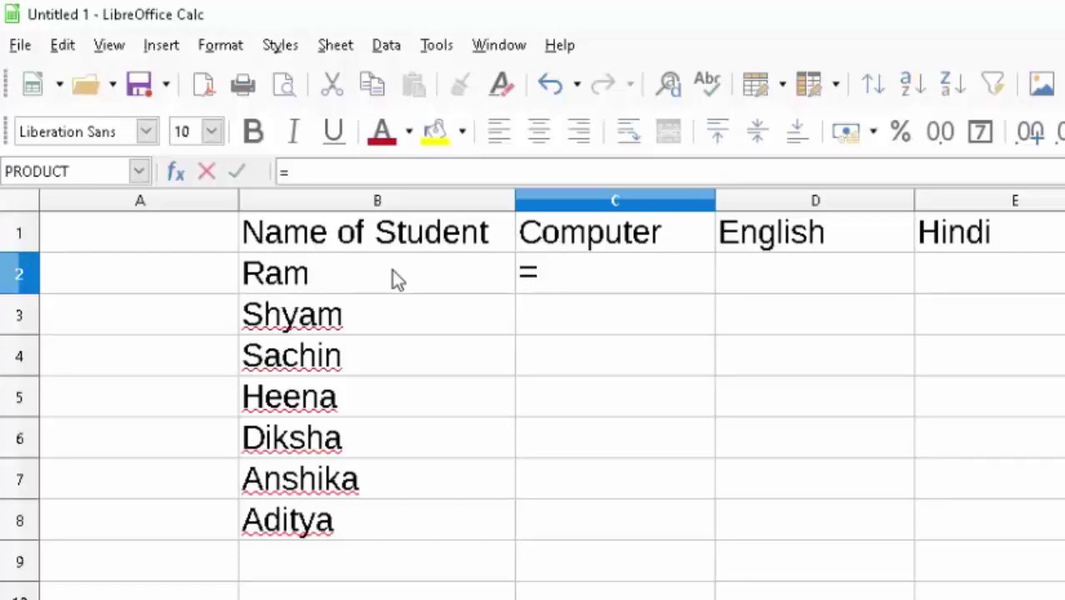
{"action": "type", "text": "rand"}
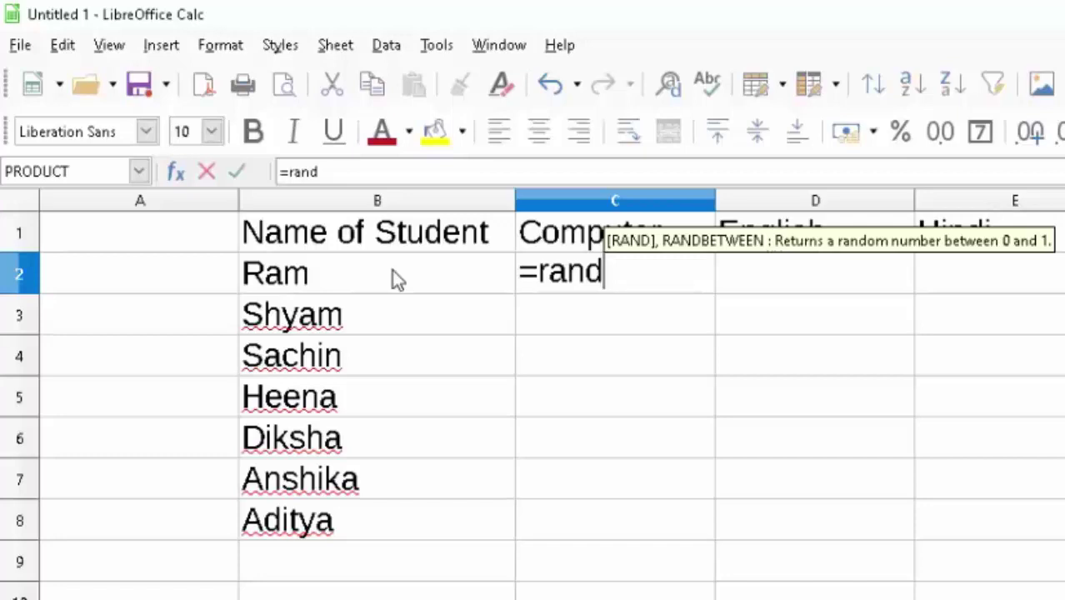
{"action": "type", "text": "b"}
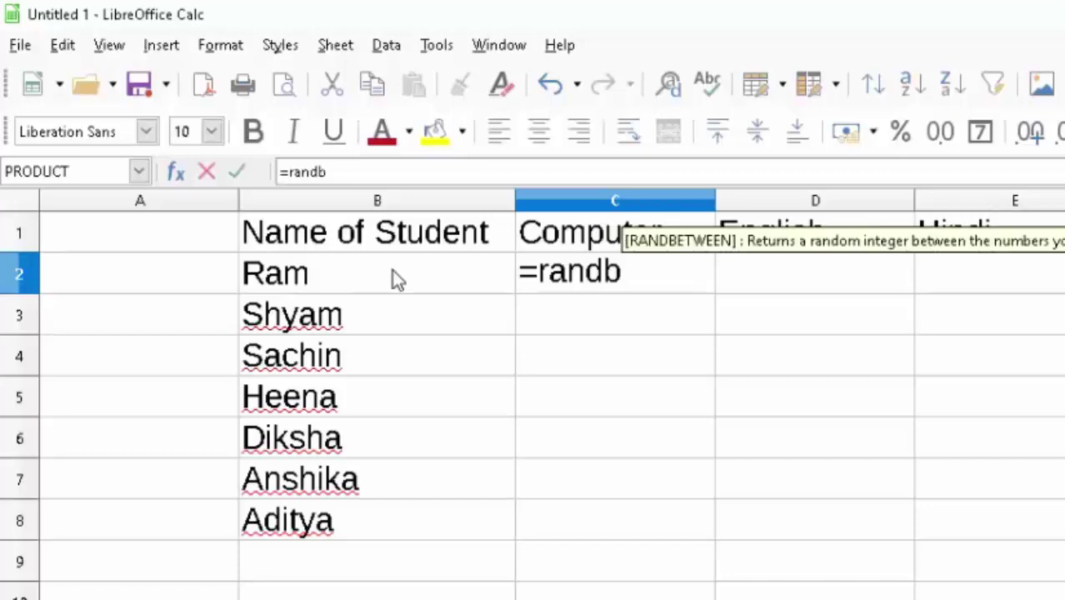
{"action": "type", "text": "et"}
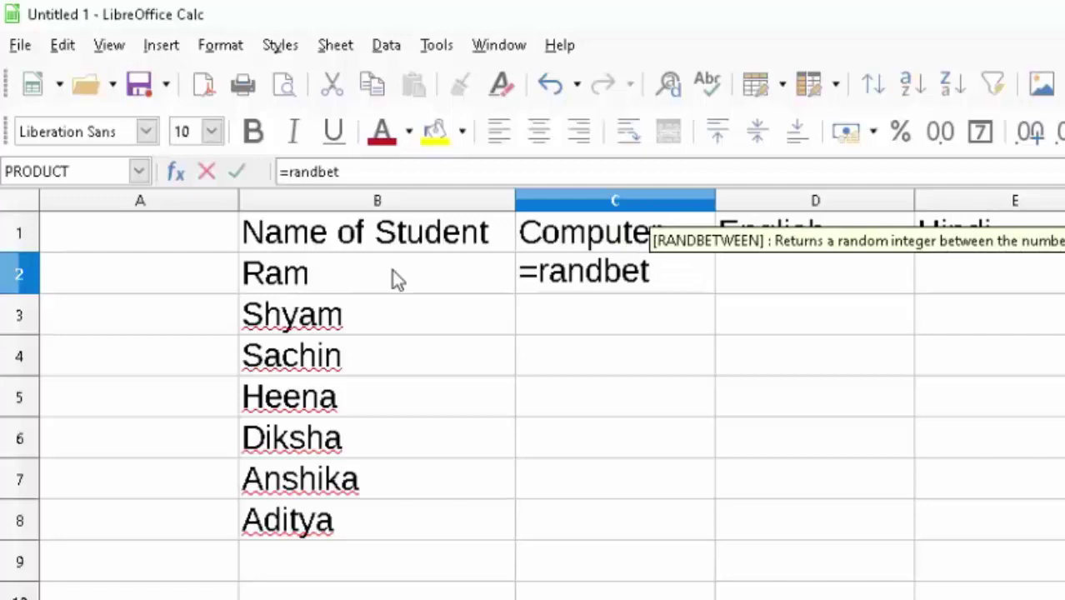
{"action": "type", "text": "wee"}
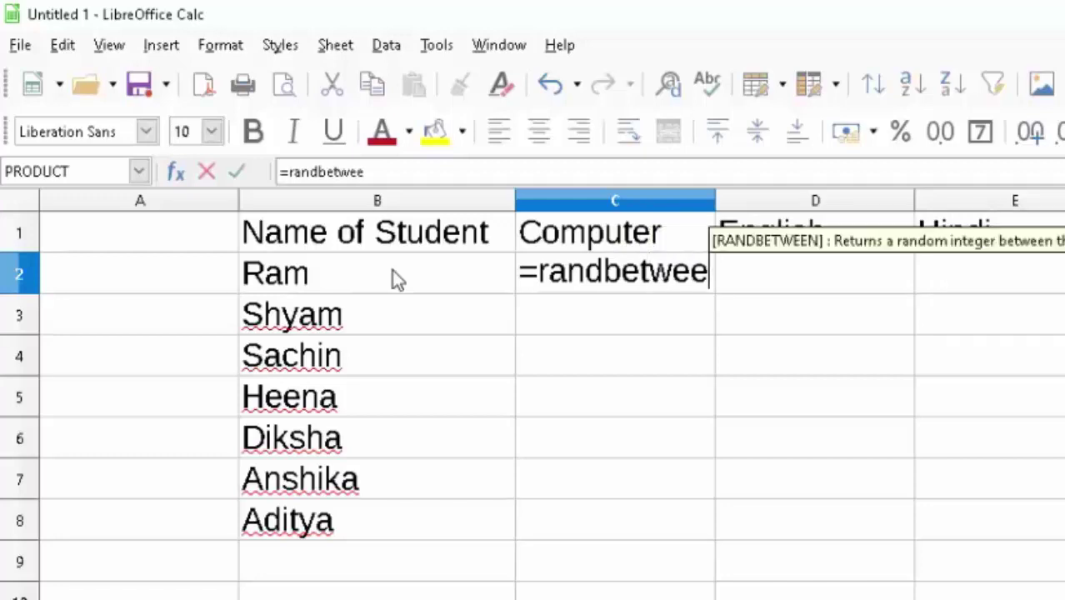
{"action": "type", "text": "n("}
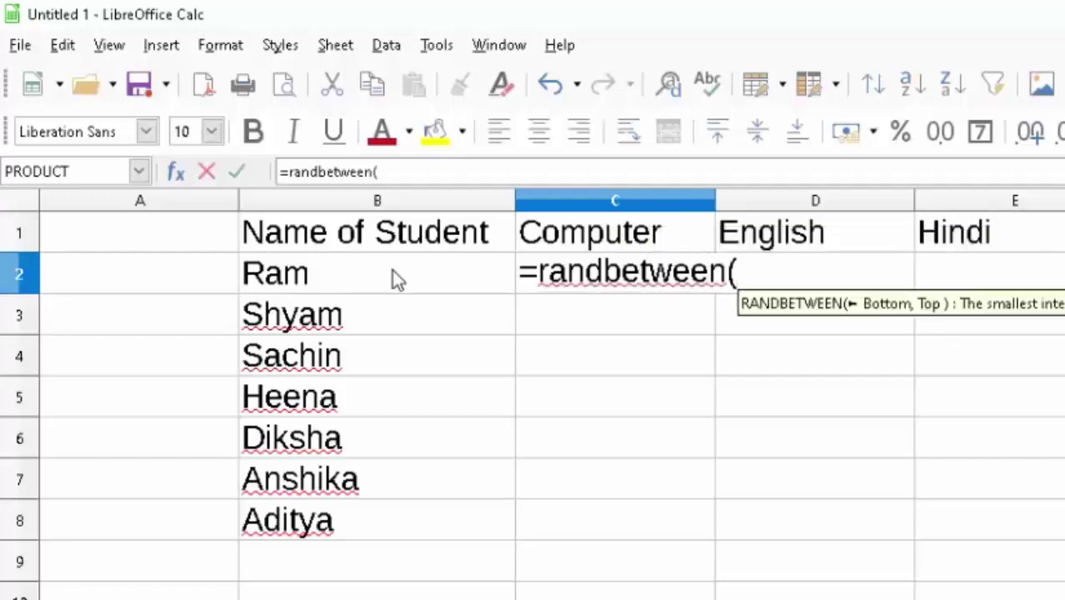
{"action": "key", "text": "BackSpace"}
{"action": "key", "text": "Tab"}
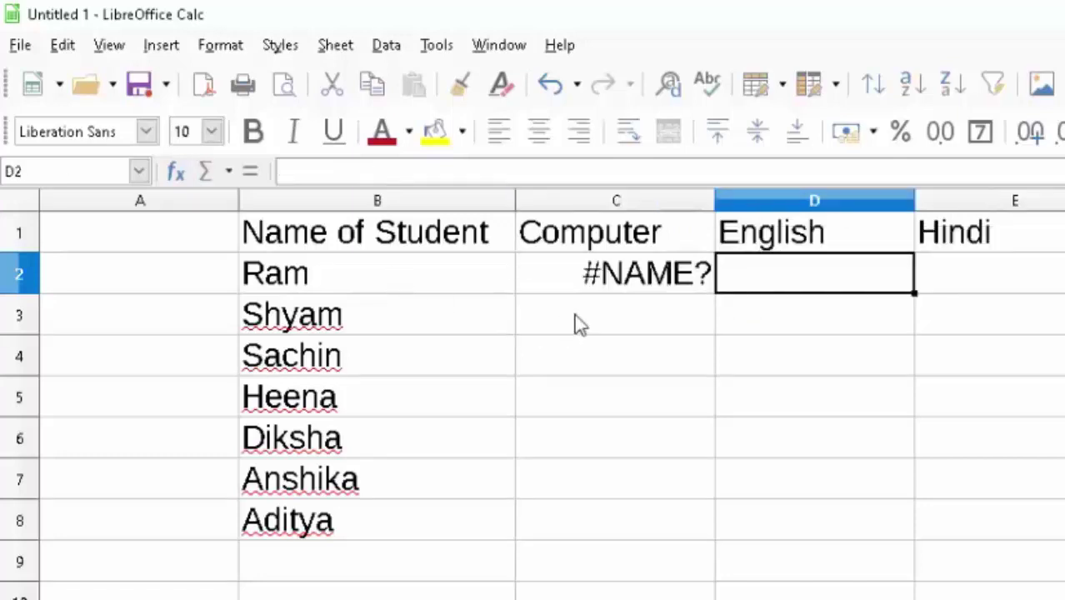
{"action": "left_click", "coordinate": [642, 280]}
{"action": "left_click", "coordinate": [424, 171]}
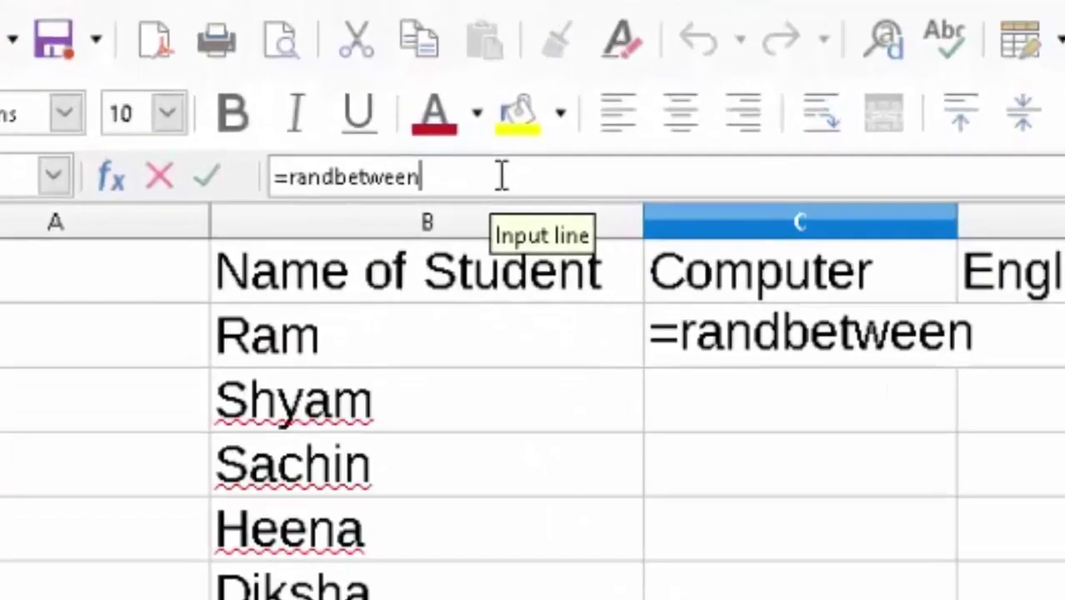
{"action": "type", "text": "("}
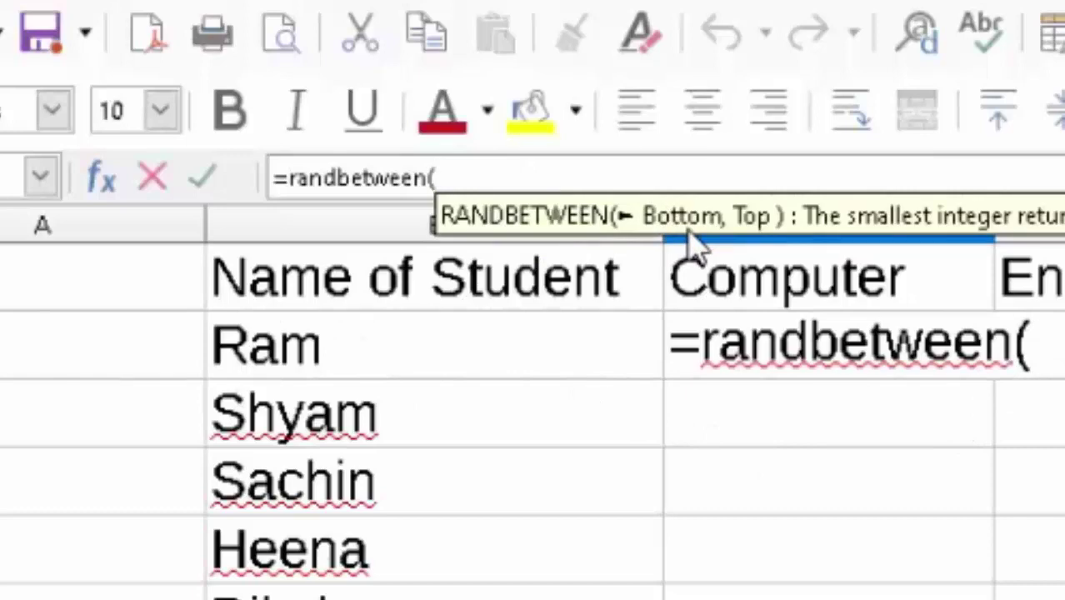
{"action": "type", "text": "6,"}
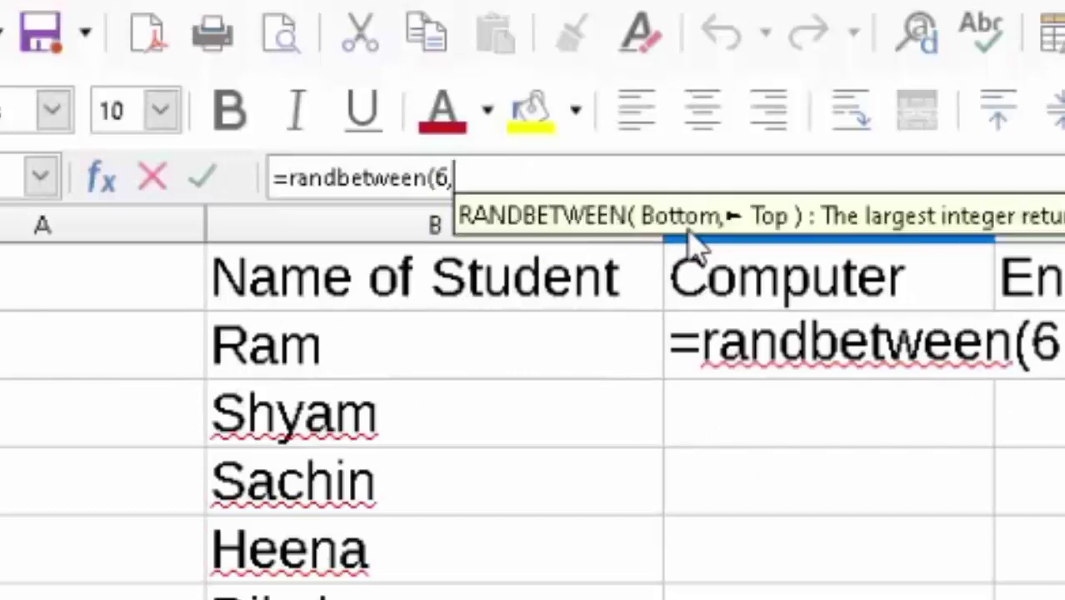
{"action": "type", "text": "90)"}
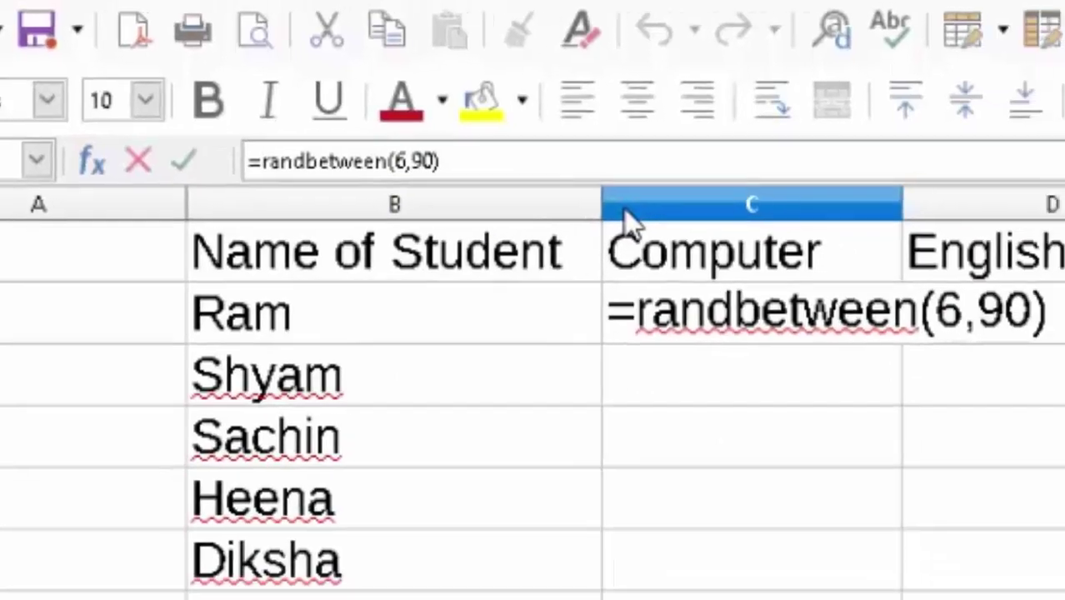
{"action": "key", "text": "Return"}
{"action": "left_click", "coordinate": [504, 199]}
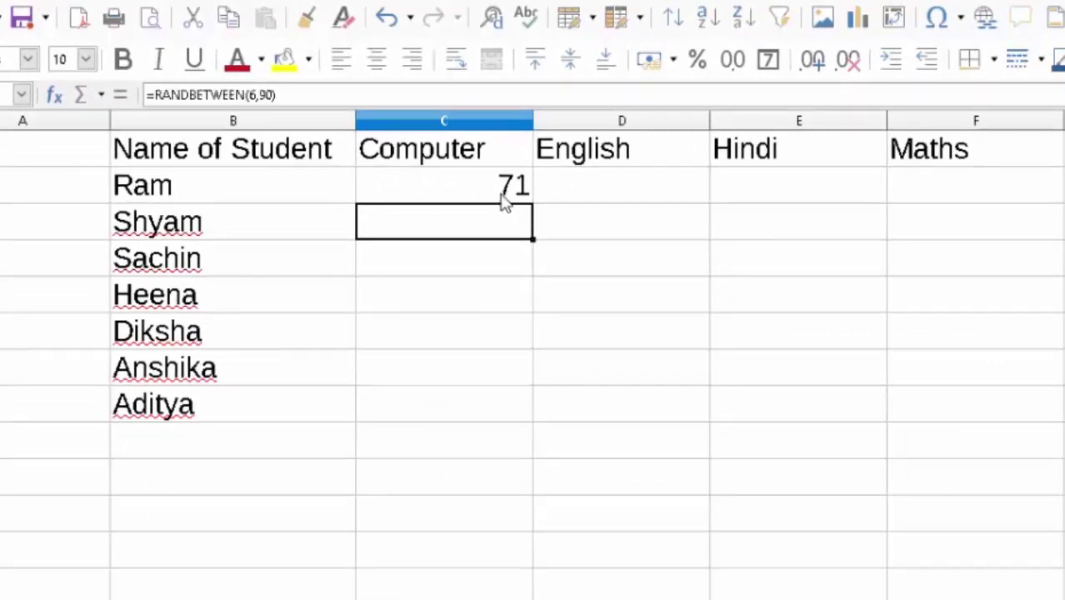
Fill the RANDBETWEEN(6,90) formula across C2:F8 and watch the marks recalculate.
{"action": "mouse_move", "coordinate": [531, 202]}
{"action": "left_mouse_down"}
{"action": "mouse_move", "coordinate": [1054, 215]}
{"action": "mouse_move", "coordinate": [1046, 419]}
{"action": "left_mouse_up"}
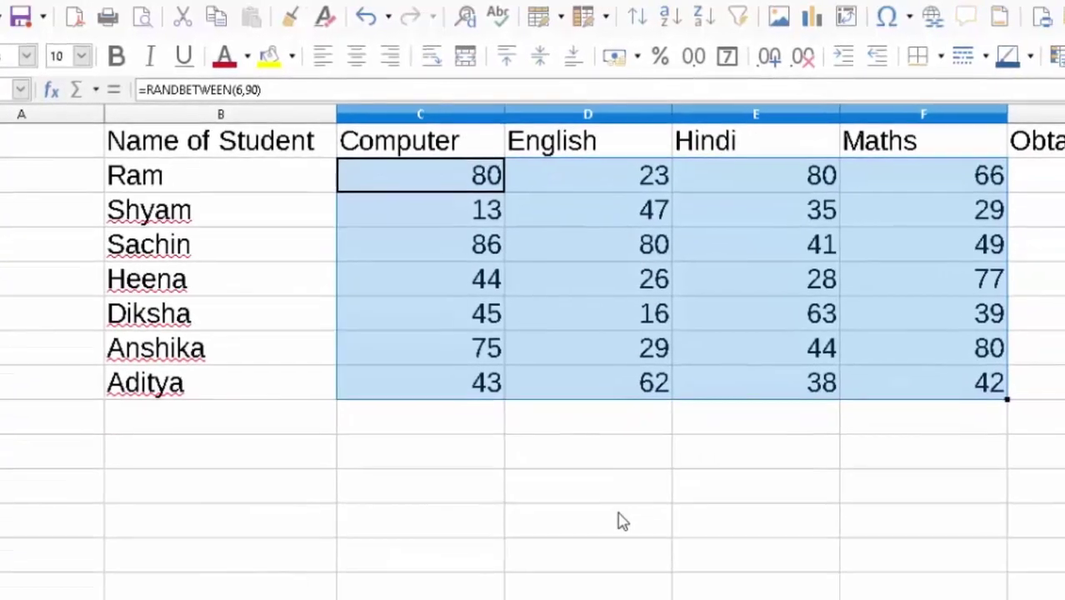
{"action": "left_click", "coordinate": [601, 528]}
{"action": "left_click", "coordinate": [452, 527]}
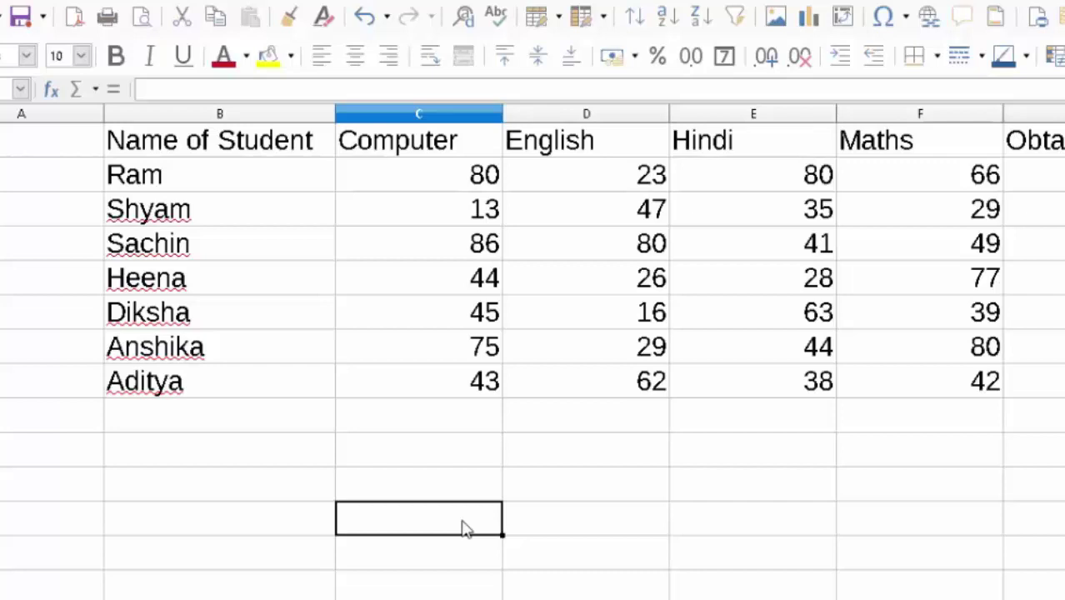
{"action": "left_click", "coordinate": [637, 490]}
{"action": "left_click", "coordinate": [798, 543]}
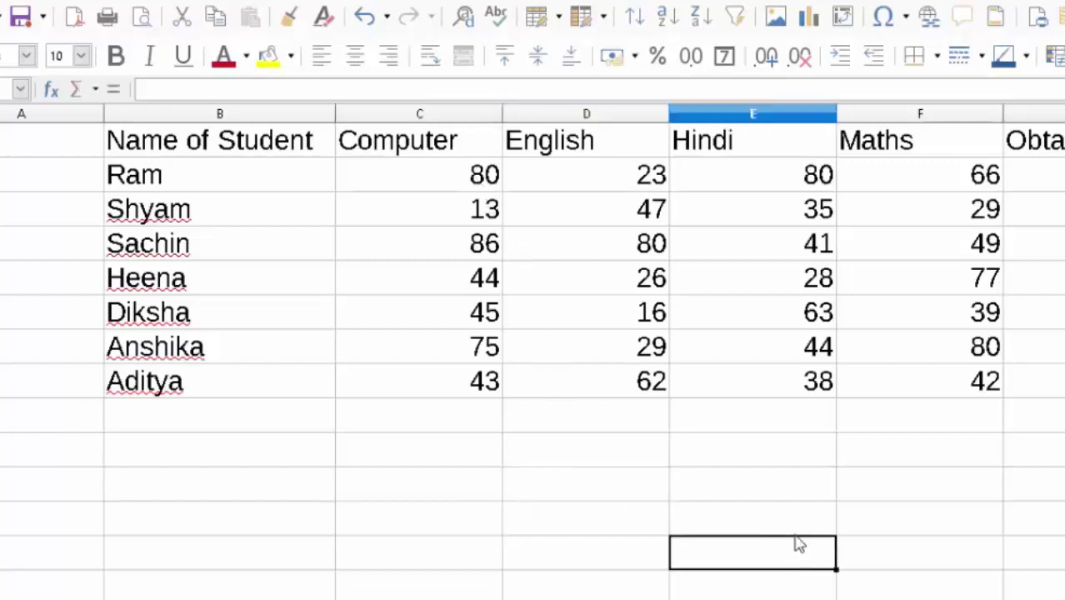
{"action": "double_click", "coordinate": [775, 517]}
{"action": "left_click", "coordinate": [581, 558]}
{"action": "left_click", "coordinate": [463, 548]}
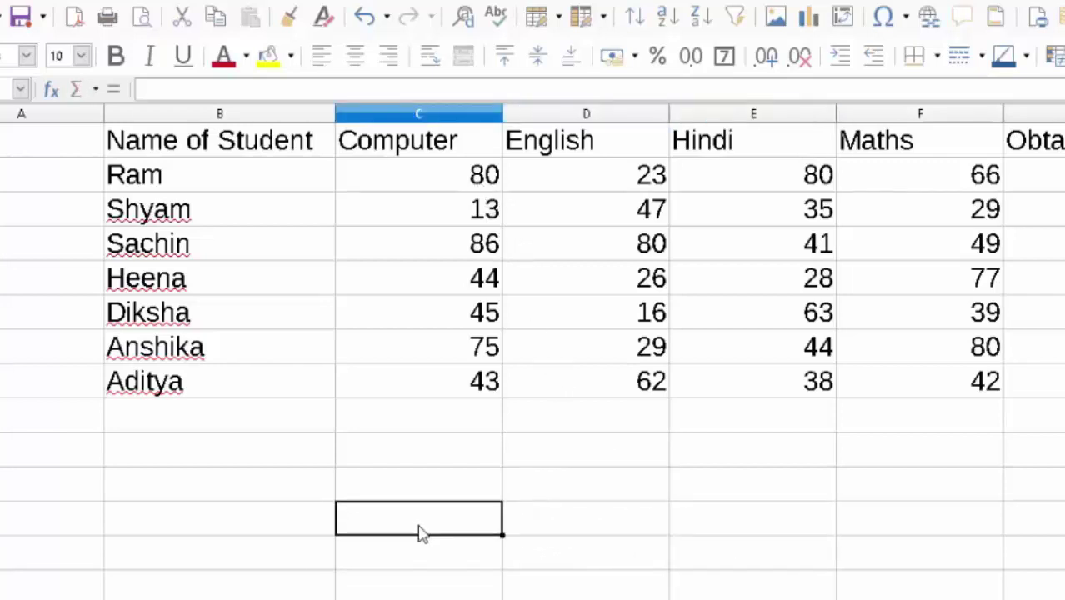
{"action": "double_click", "coordinate": [421, 529]}
{"action": "left_click", "coordinate": [644, 514]}
{"action": "type", "text": "="}
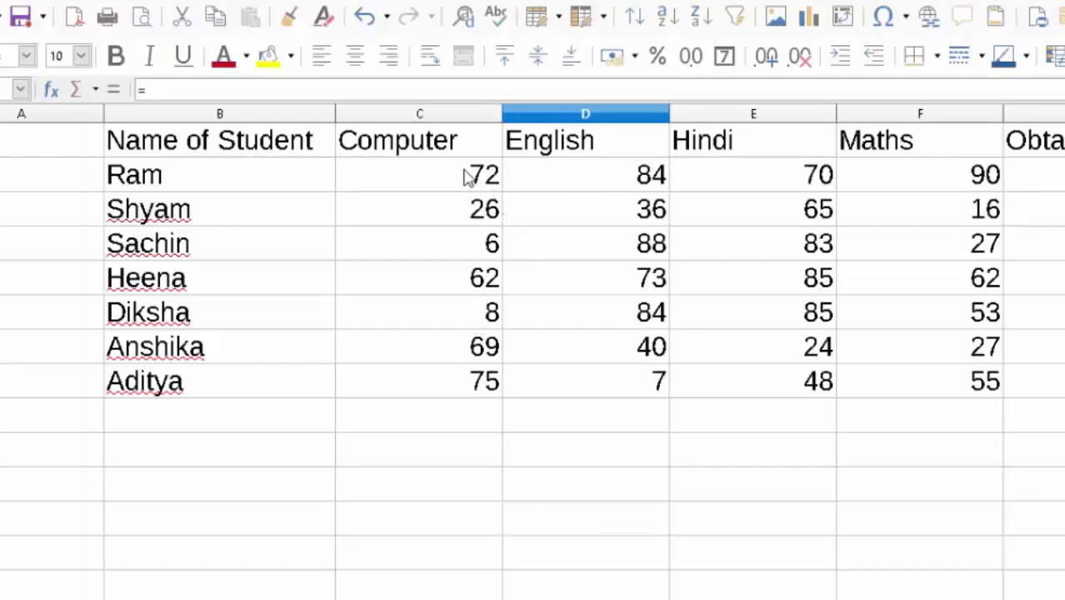
{"action": "mouse_move", "coordinate": [466, 173]}
{"action": "left_mouse_down"}
{"action": "mouse_move", "coordinate": [523, 228]}
{"action": "mouse_move", "coordinate": [613, 276]}
{"action": "mouse_move", "coordinate": [760, 347]}
{"action": "mouse_move", "coordinate": [915, 397]}
{"action": "left_mouse_up"}
Copy C2:F8 and paste it back as numbers only, confirming the overwrite.
{"action": "right_click", "coordinate": [616, 237]}
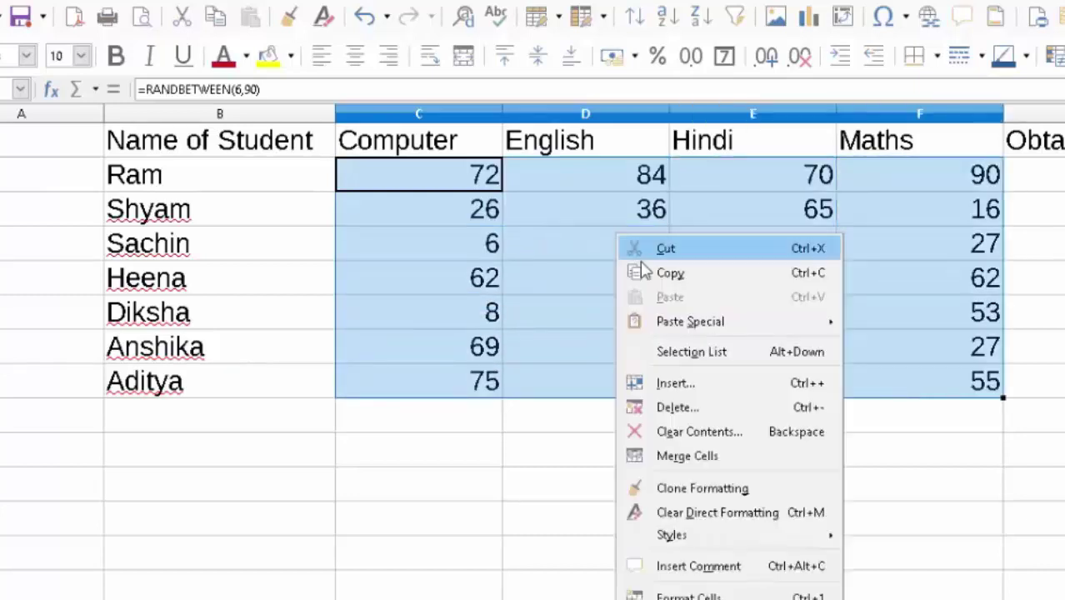
{"action": "left_click", "coordinate": [655, 278]}
{"action": "right_click", "coordinate": [582, 215]}
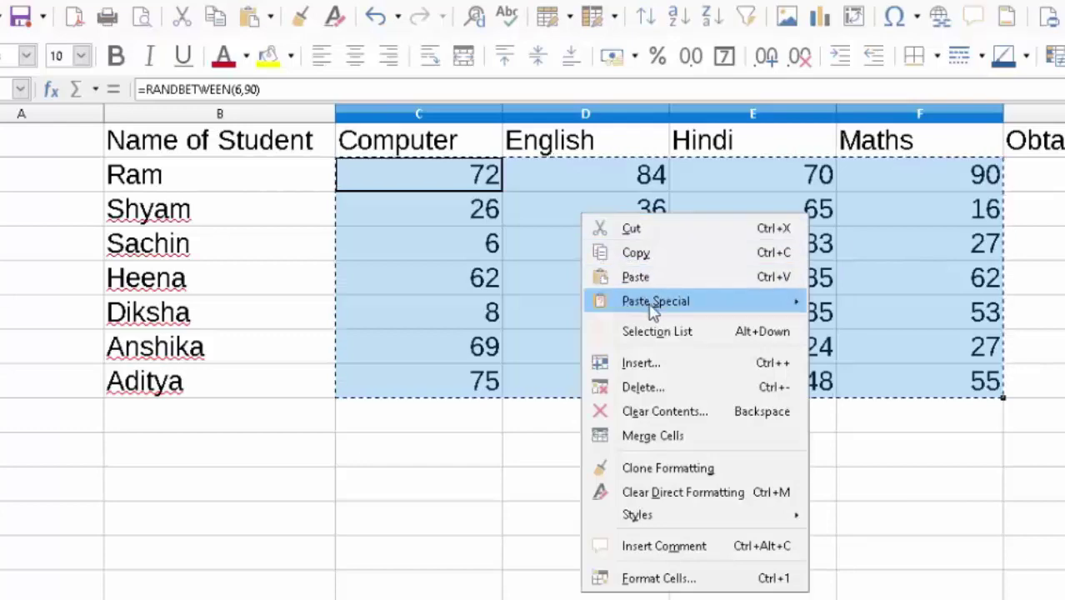
{"action": "mouse_move", "coordinate": [656, 310]}
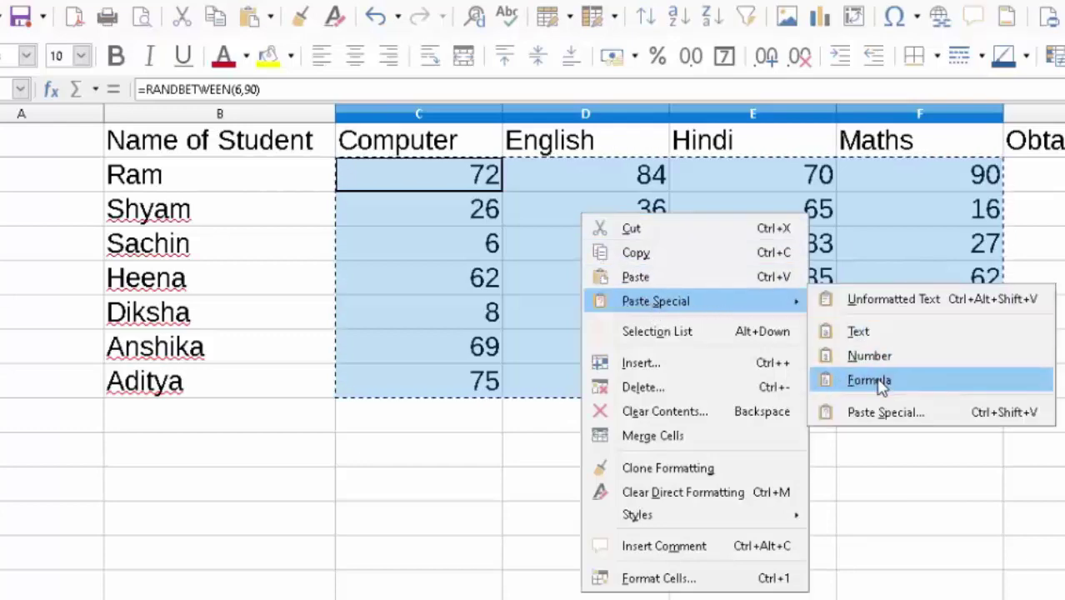
{"action": "left_click", "coordinate": [883, 412]}
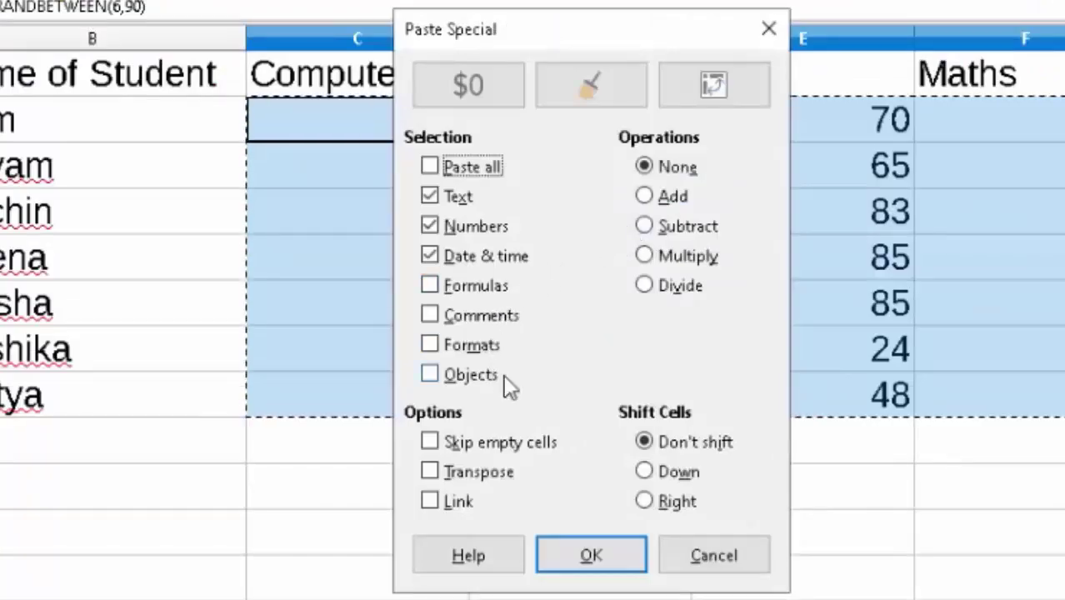
{"action": "left_click", "coordinate": [714, 564]}
{"action": "right_click", "coordinate": [546, 265]}
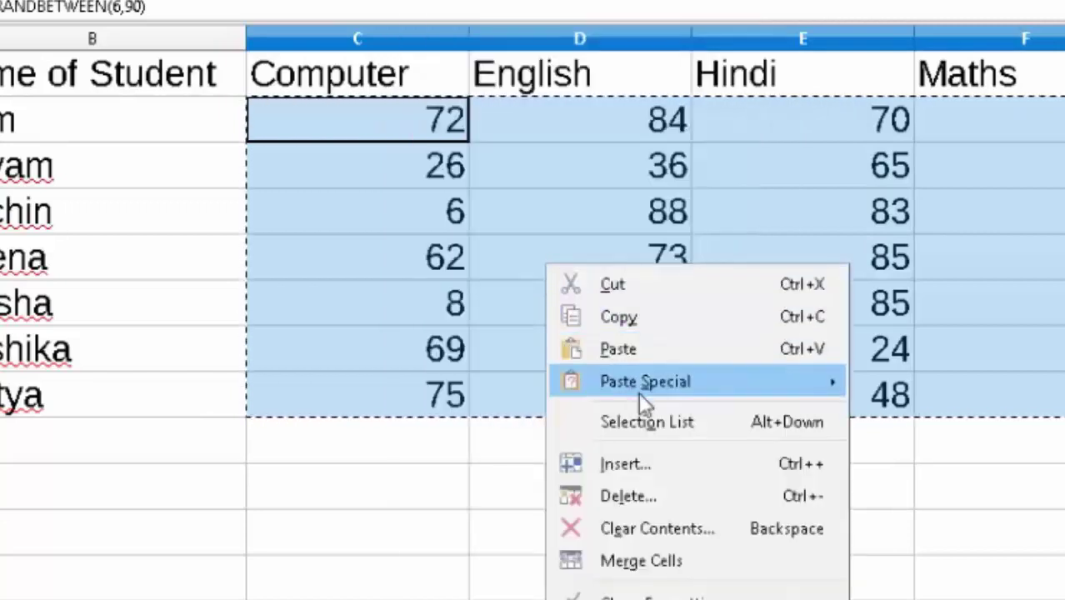
{"action": "mouse_move", "coordinate": [643, 391]}
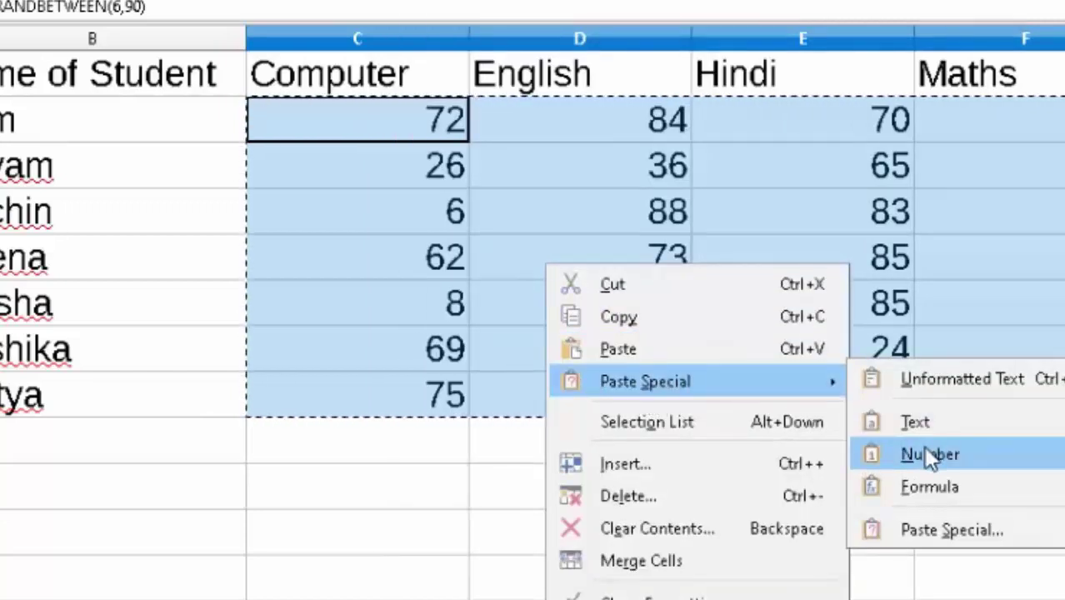
{"action": "left_click", "coordinate": [898, 451]}
{"action": "left_click", "coordinate": [637, 376]}
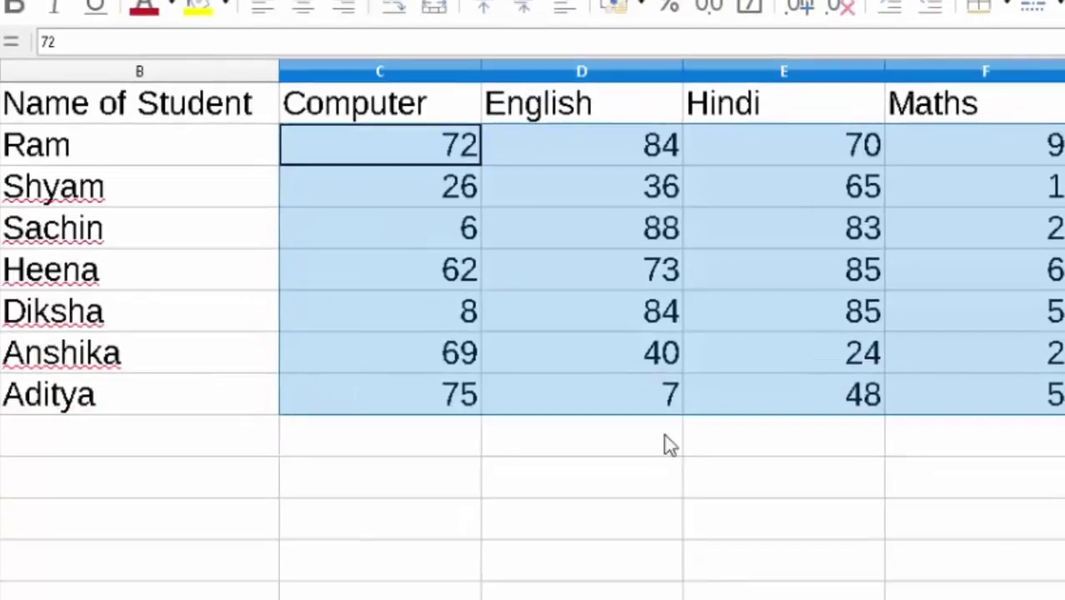
{"action": "left_click", "coordinate": [658, 483]}
Click around the sheet to verify the marks no longer change.
{"action": "left_click", "coordinate": [736, 542]}
{"action": "left_click", "coordinate": [589, 561]}
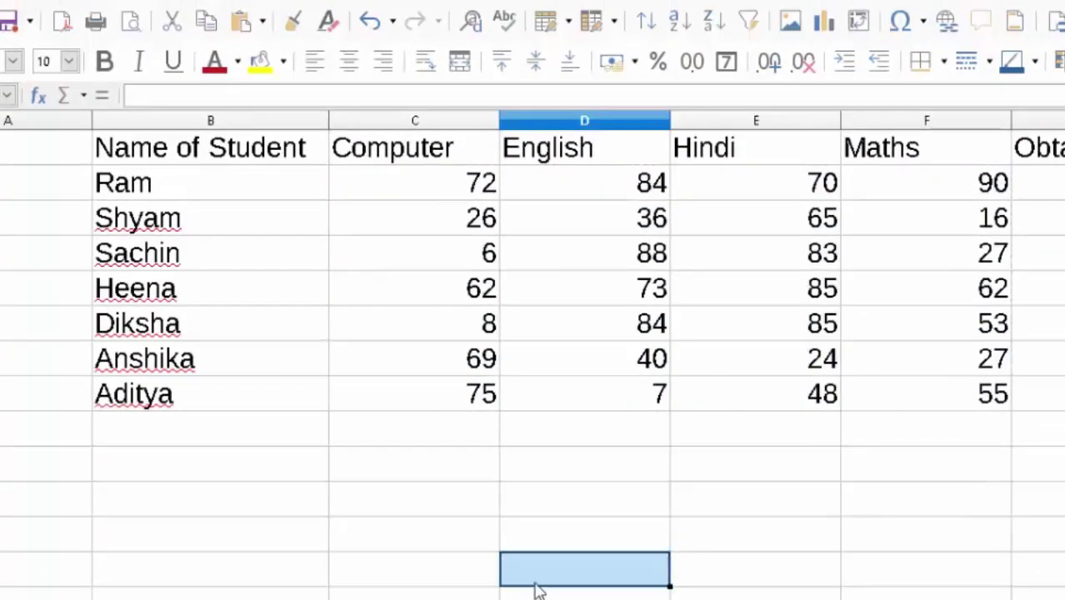
{"action": "left_click", "coordinate": [807, 575]}
{"action": "left_click", "coordinate": [756, 542]}
{"action": "left_click", "coordinate": [633, 545]}
{"action": "left_click", "coordinate": [573, 564]}
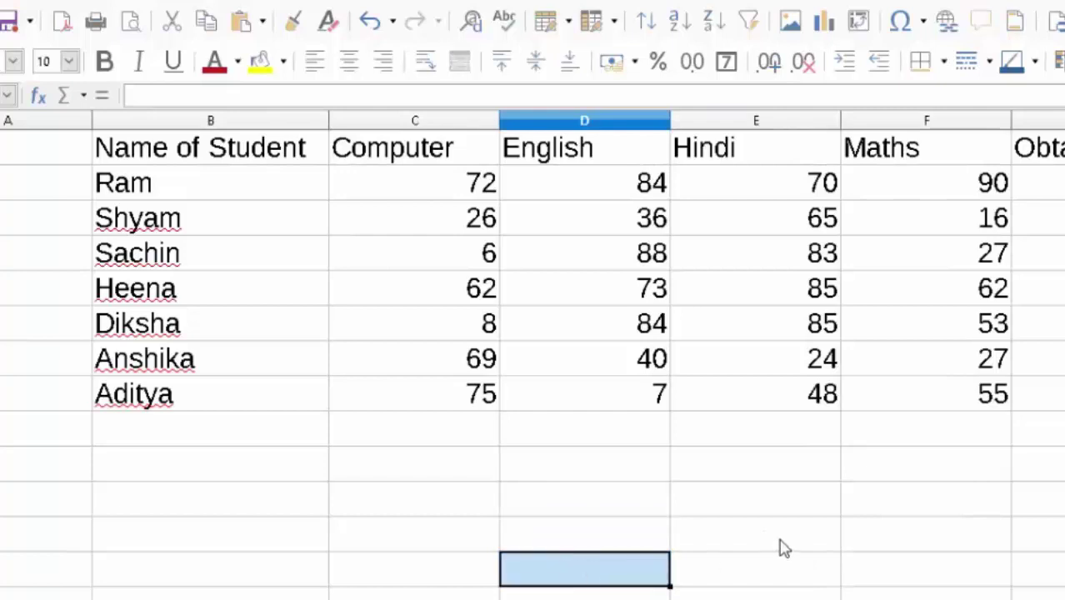
{"action": "left_click", "coordinate": [833, 508]}
{"action": "left_click", "coordinate": [656, 537]}
{"action": "double_click", "coordinate": [559, 569]}
{"action": "left_click", "coordinate": [454, 510]}
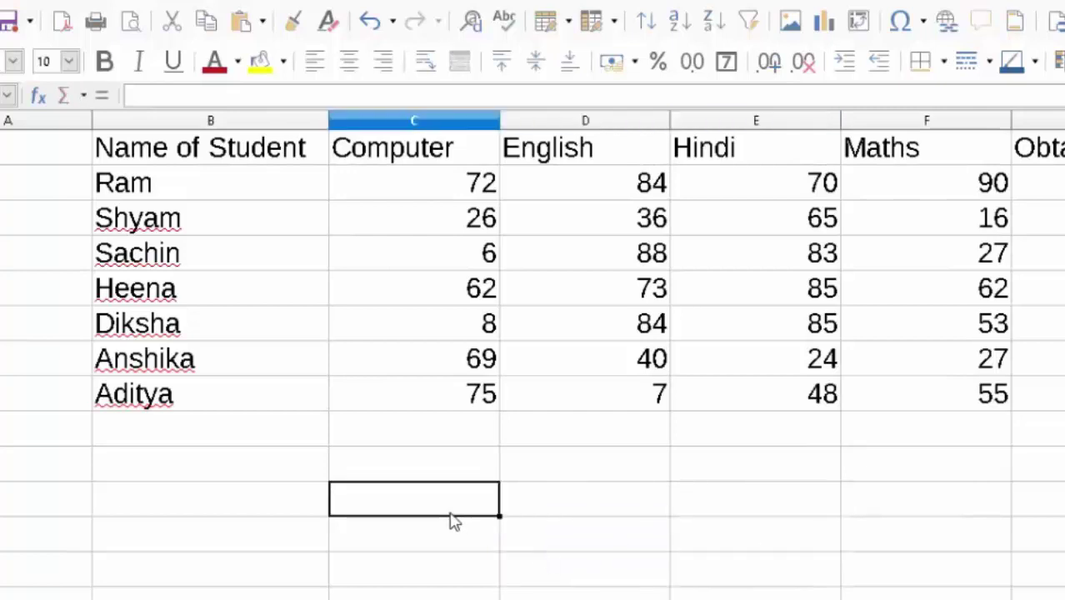
{"action": "left_click", "coordinate": [488, 530]}
{"action": "left_click", "coordinate": [528, 508]}
{"action": "left_click", "coordinate": [752, 531]}
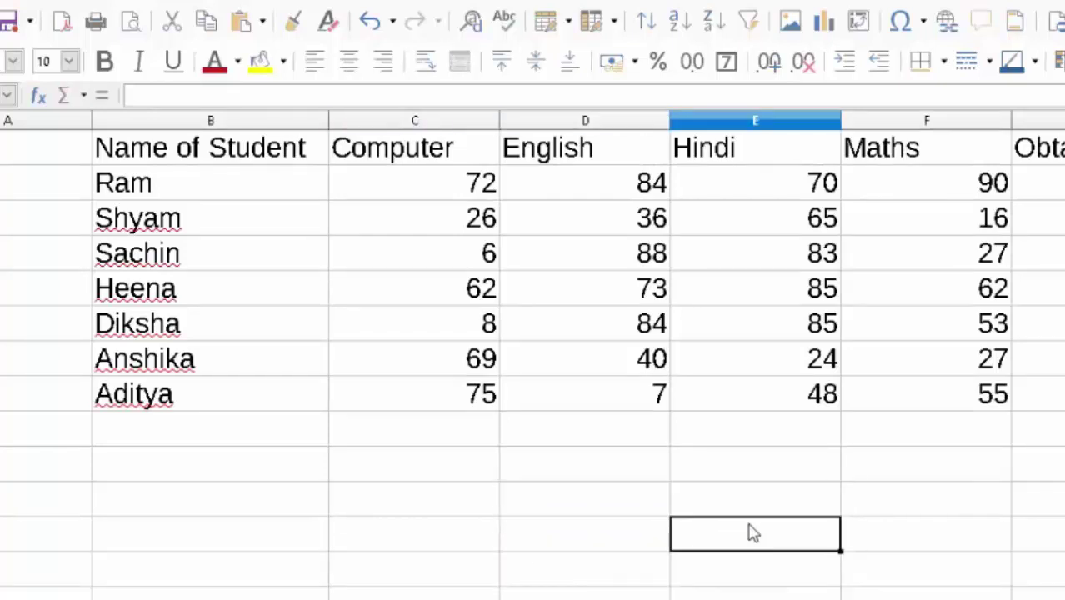
{"action": "left_click_drag", "start_coordinate": [908, 500], "coordinate": [900, 537]}
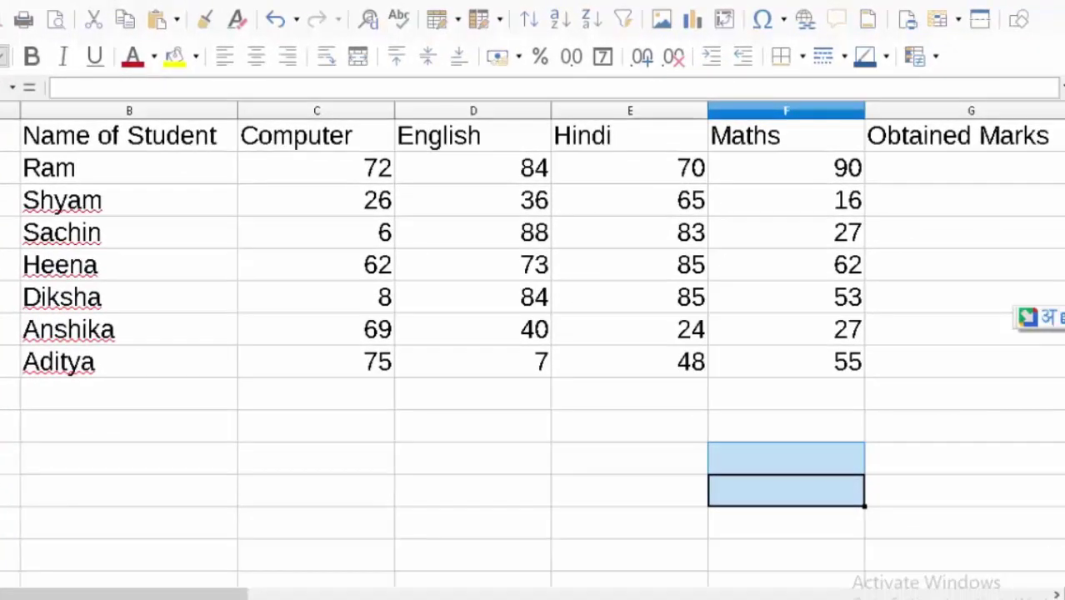
Begin the formula =sum(C2 in G2 for Ram's Obtained Marks.
{"action": "scroll", "coordinate": [885, 485], "scroll_direction": "right", "scroll_amount": 2}
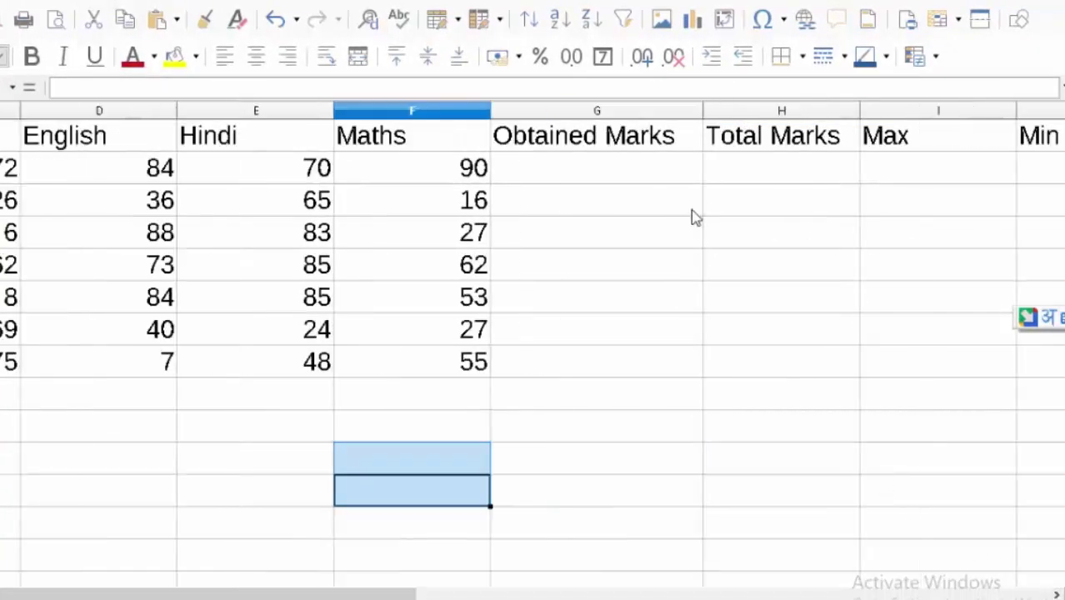
{"action": "left_click", "coordinate": [629, 176]}
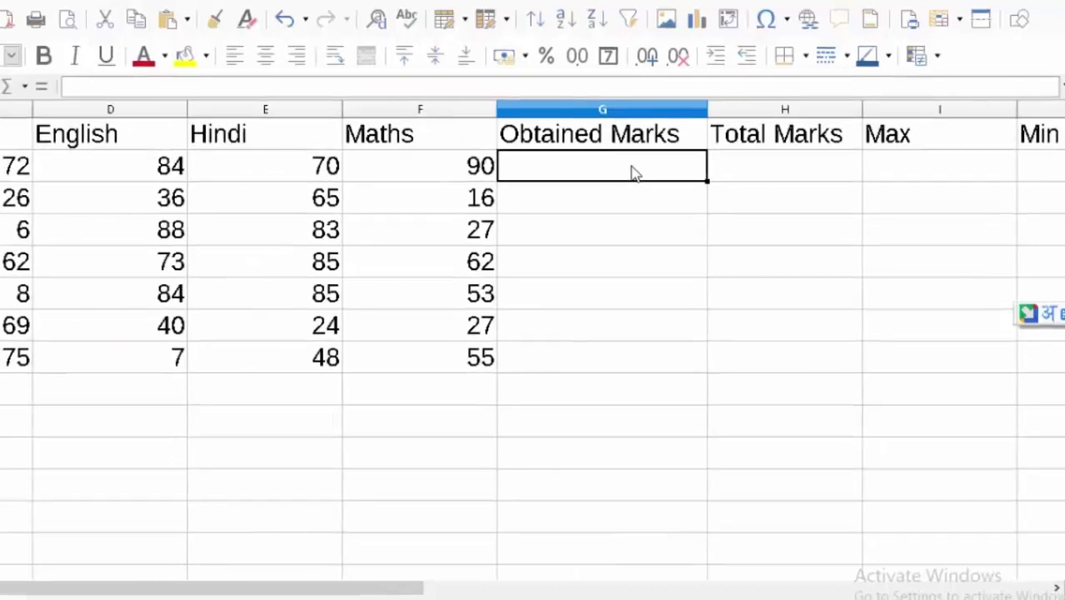
{"action": "type", "text": "="}
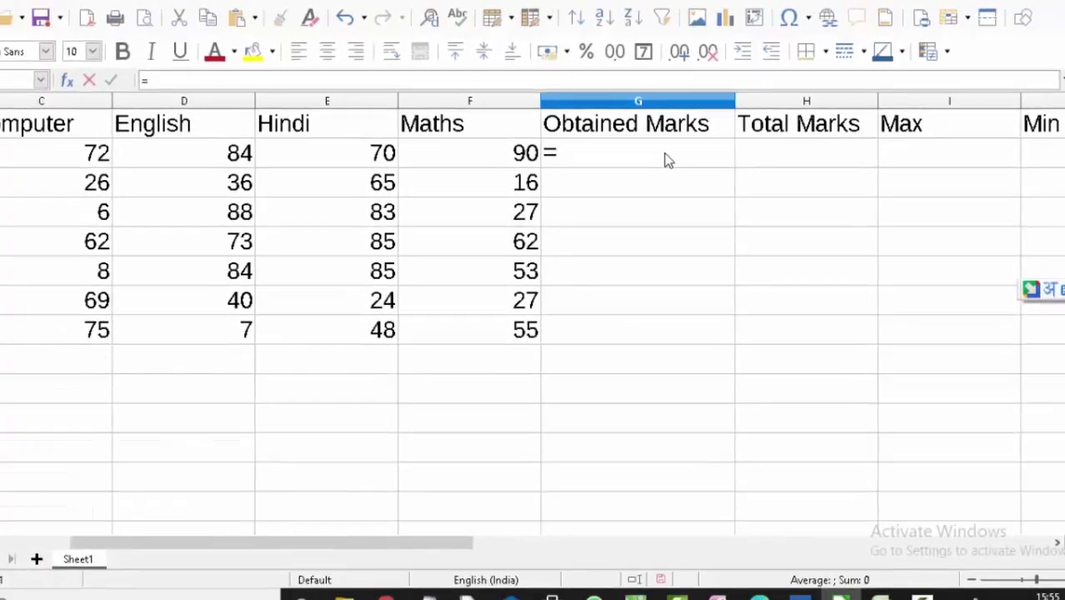
{"action": "type", "text": "sum"}
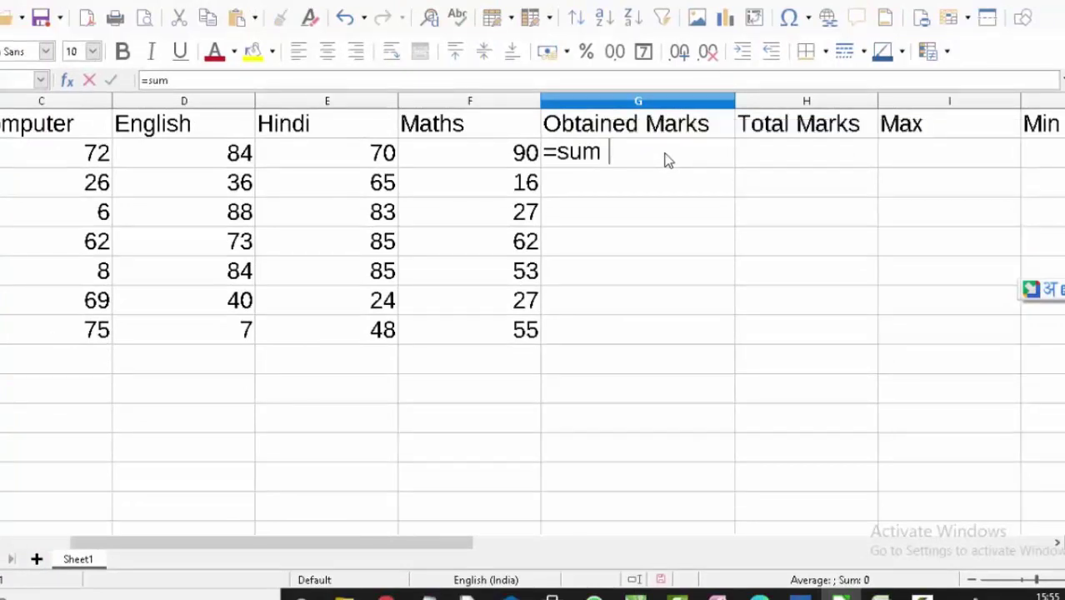
{"action": "type", "text": "("}
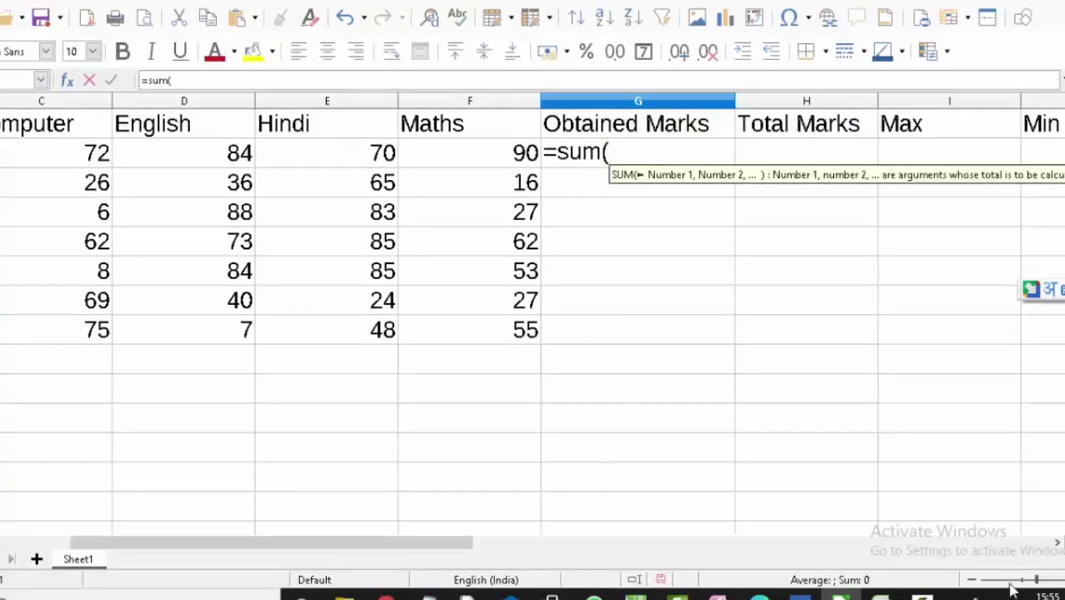
{"action": "left_click_drag", "start_coordinate": [359, 542], "coordinate": [317, 543]}
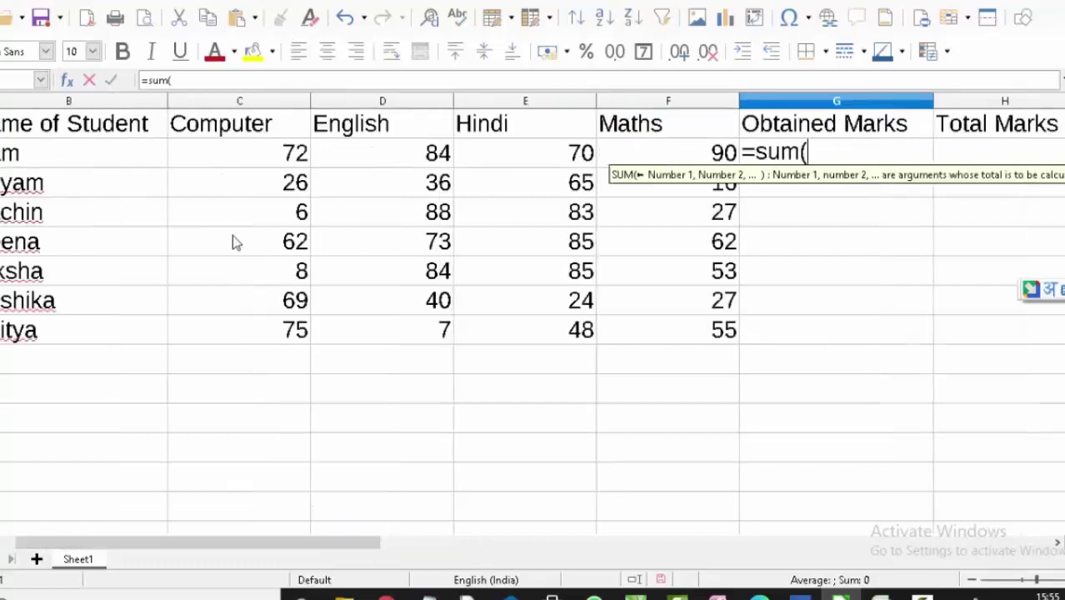
{"action": "left_click", "coordinate": [259, 158]}
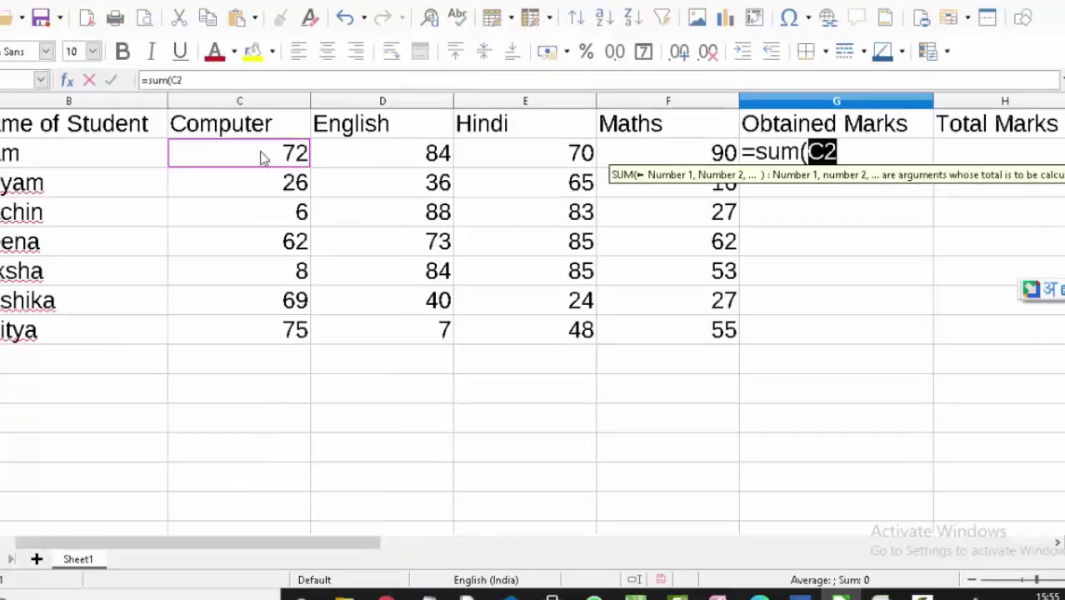
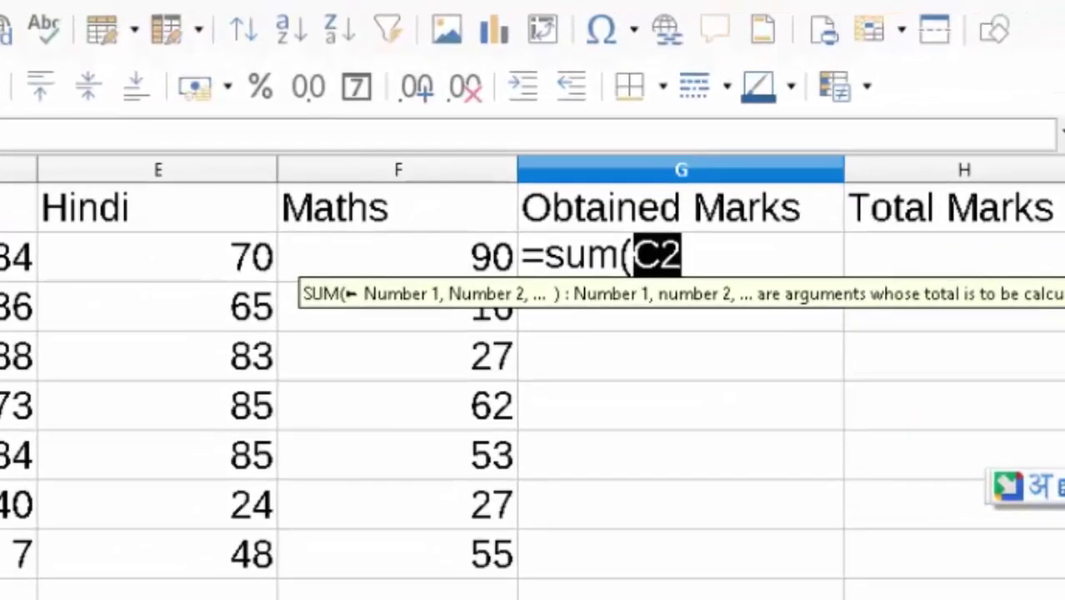
Enter =SUM(C2:F2) in G2 and fill it down to G8, giving totals 316 through 185.
{"action": "key", "text": "BackSpace"}
{"action": "type", "text": "C"}
{"action": "key", "text": "BackSpace"}
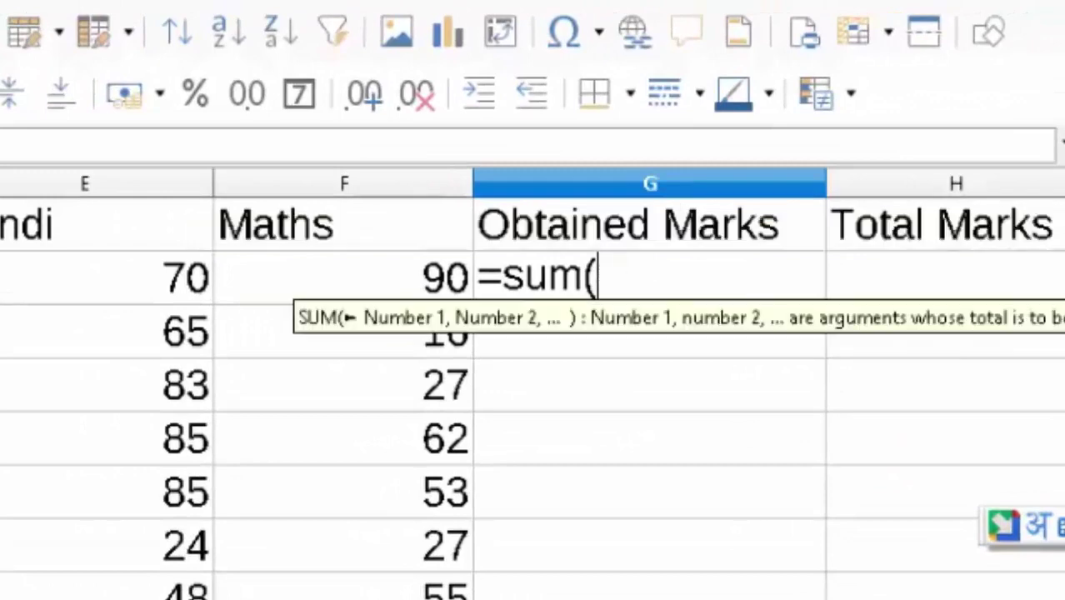
{"action": "type", "text": "c2"}
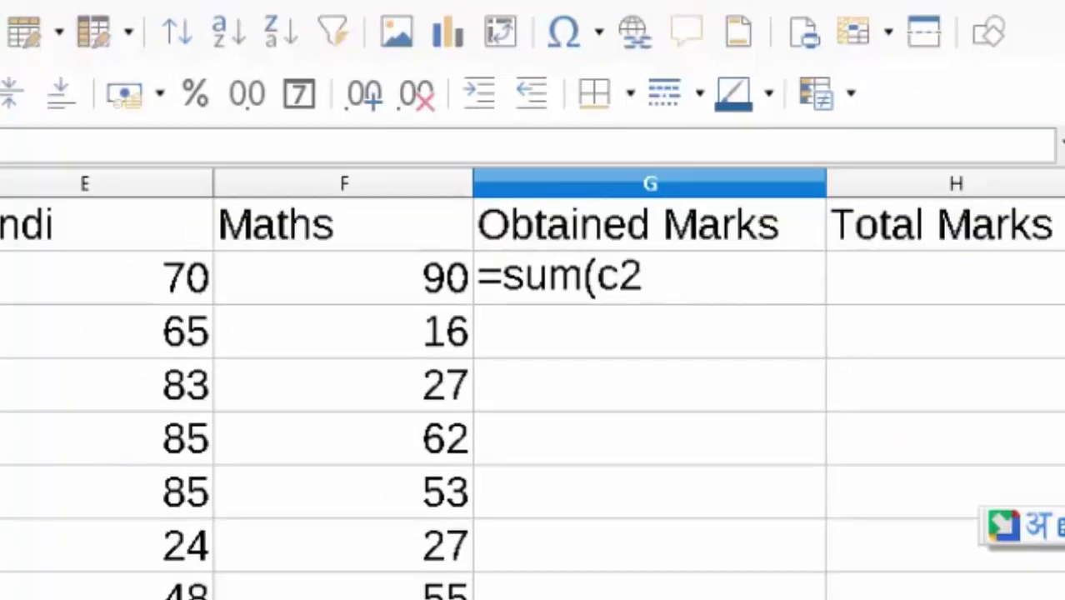
{"action": "type", "text": ":"}
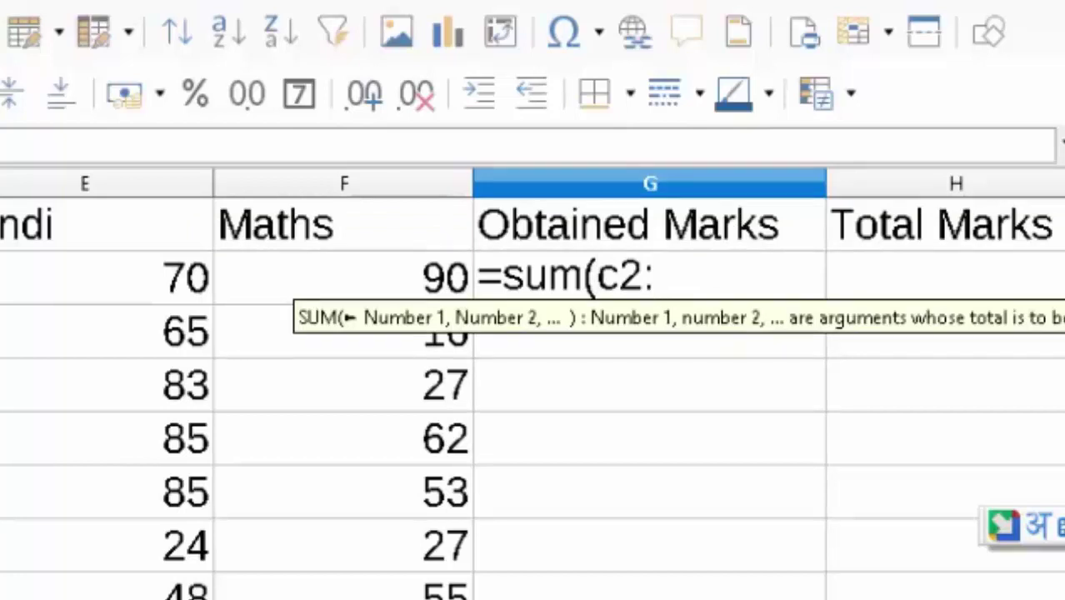
{"action": "type", "text": "f"}
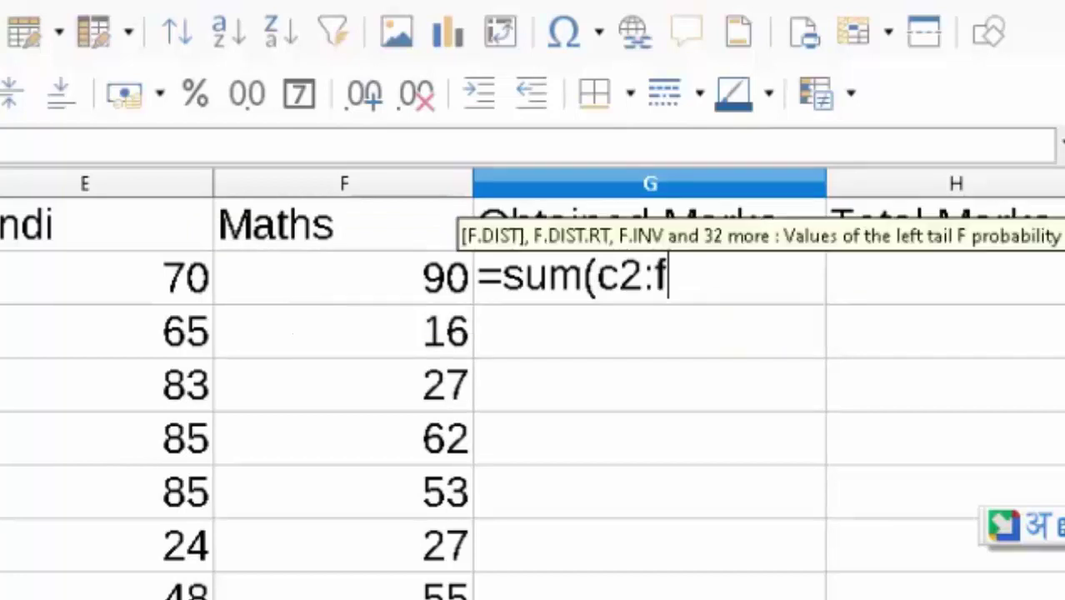
{"action": "type", "text": "2"}
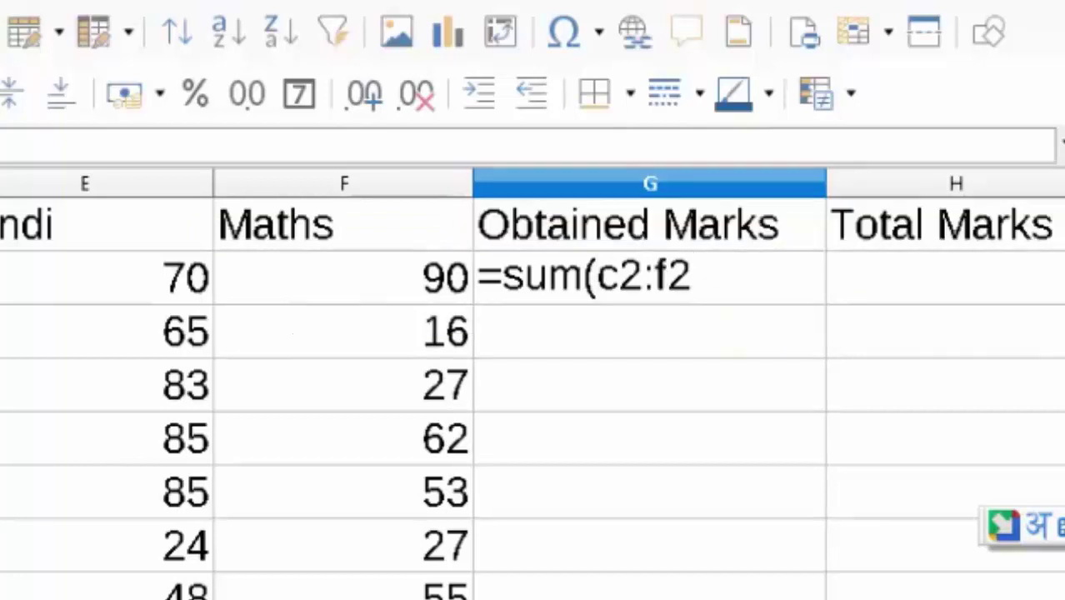
{"action": "type", "text": ")"}
{"action": "key", "text": "Return"}
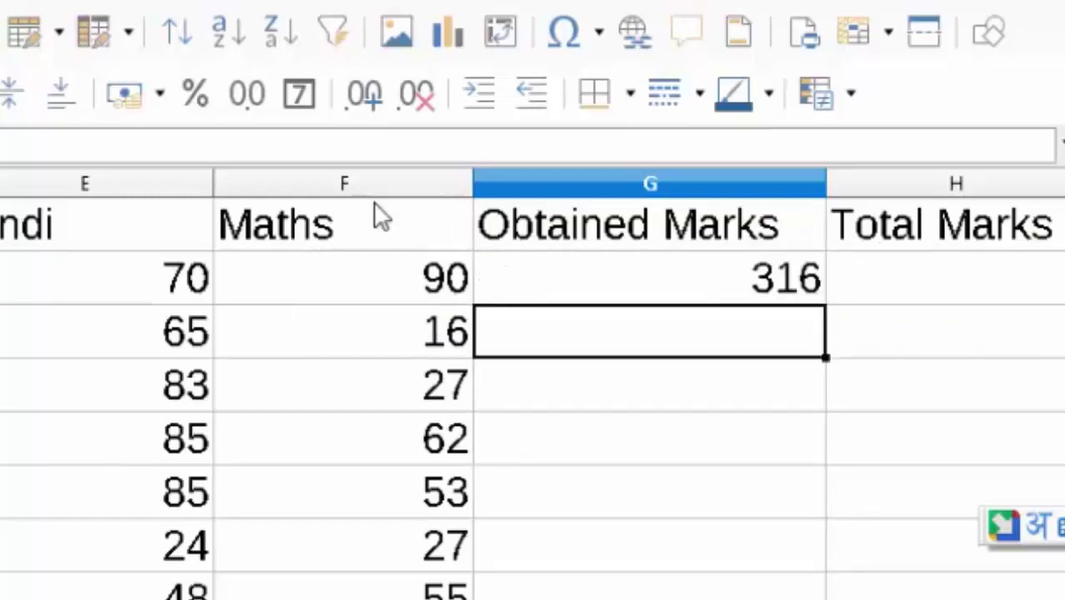
{"action": "left_click", "coordinate": [740, 278]}
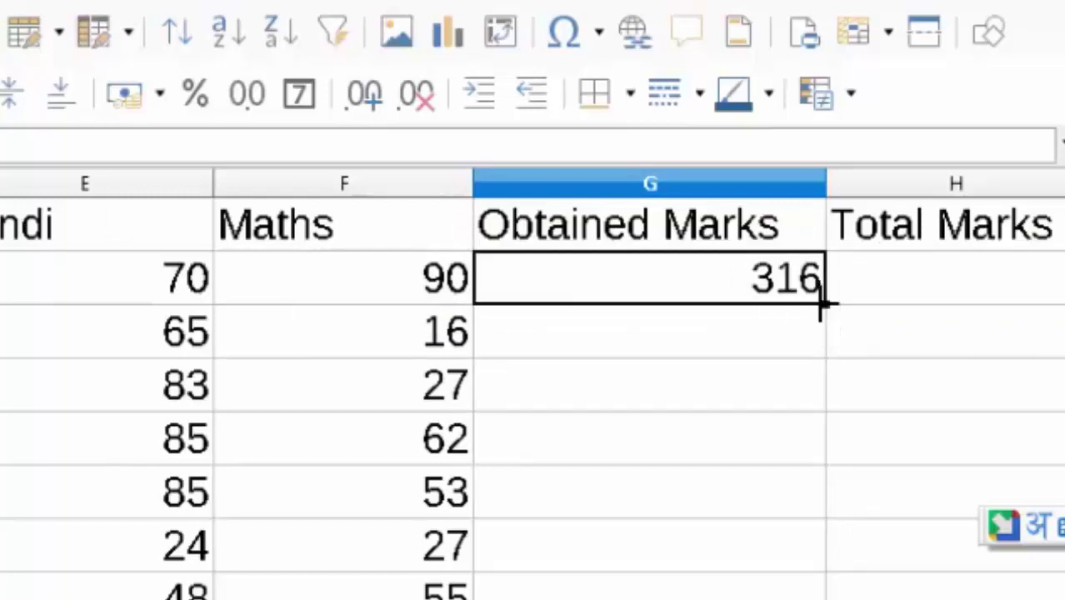
{"action": "left_click", "coordinate": [820, 317]}
{"action": "left_click", "coordinate": [695, 292]}
{"action": "left_click_drag", "start_coordinate": [823, 303], "coordinate": [806, 591]}
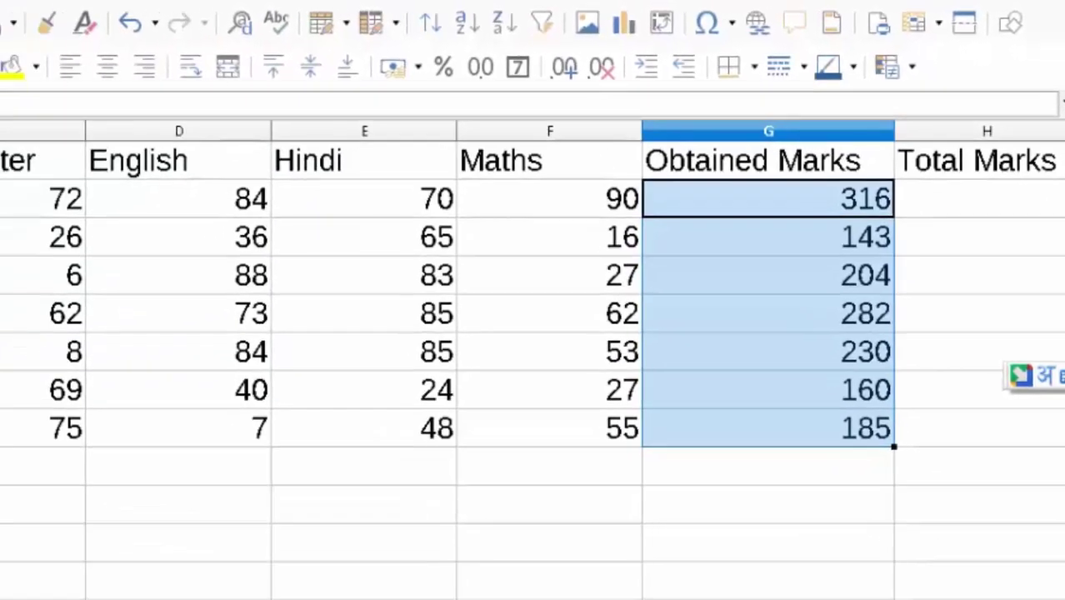
Enter 400 in H2 and drag it down to H8, which creates an incrementing series.
{"action": "scroll", "coordinate": [534, 358], "scroll_direction": "right", "scroll_amount": 1}
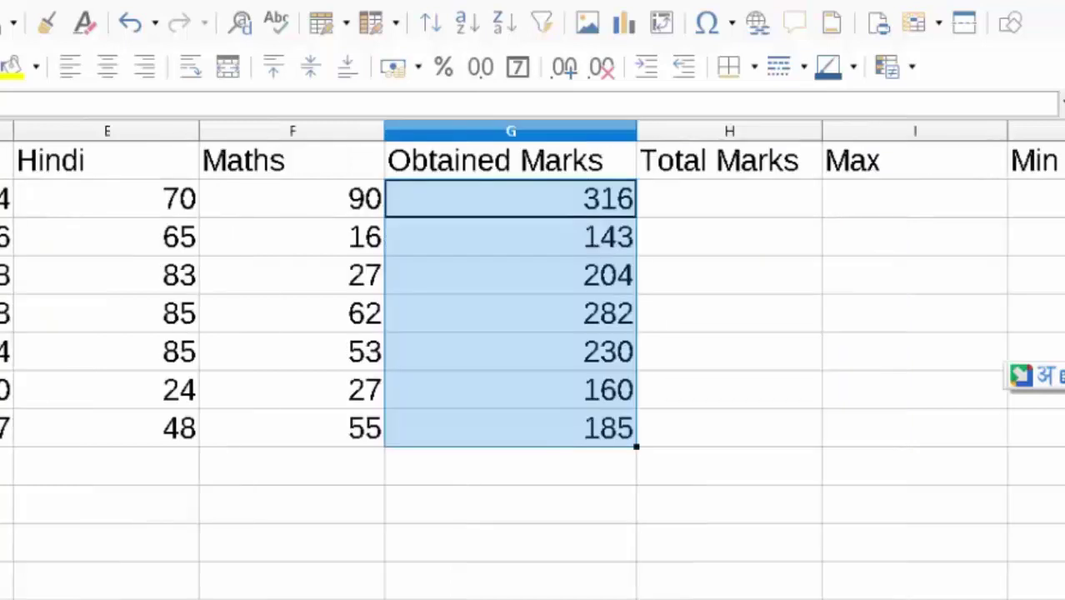
{"action": "left_click", "coordinate": [734, 213]}
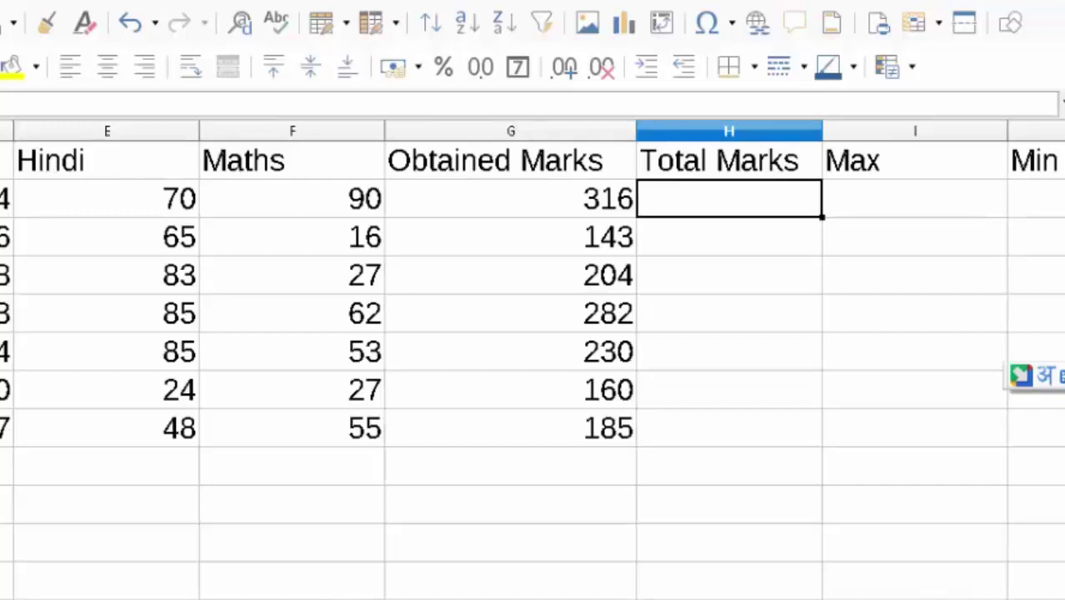
{"action": "scroll", "coordinate": [533, 333], "scroll_direction": "left", "scroll_amount": 2}
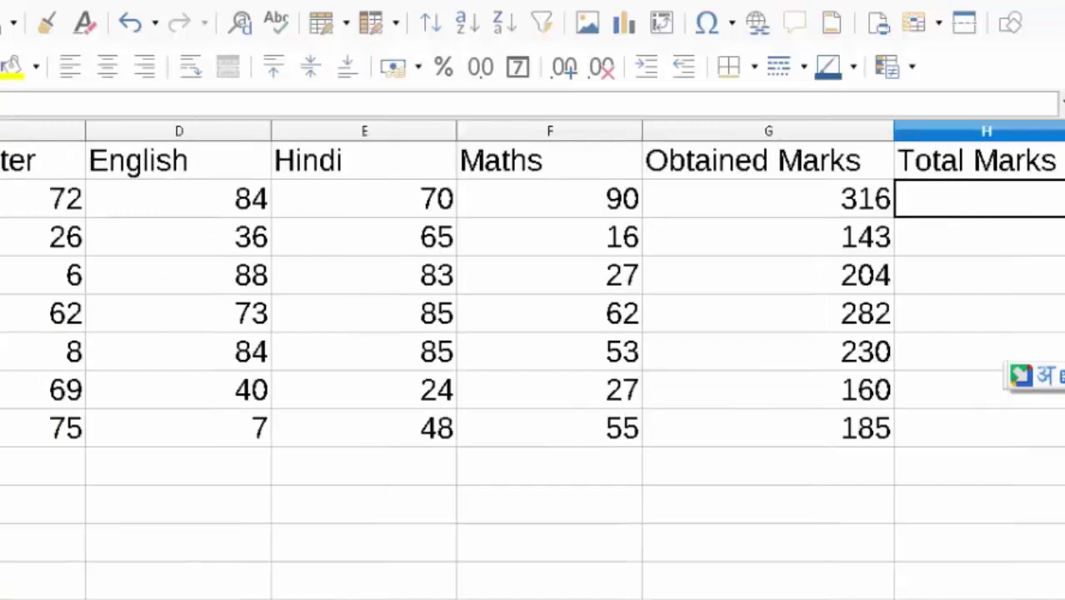
{"action": "scroll", "coordinate": [533, 333], "scroll_direction": "right", "scroll_amount": 2}
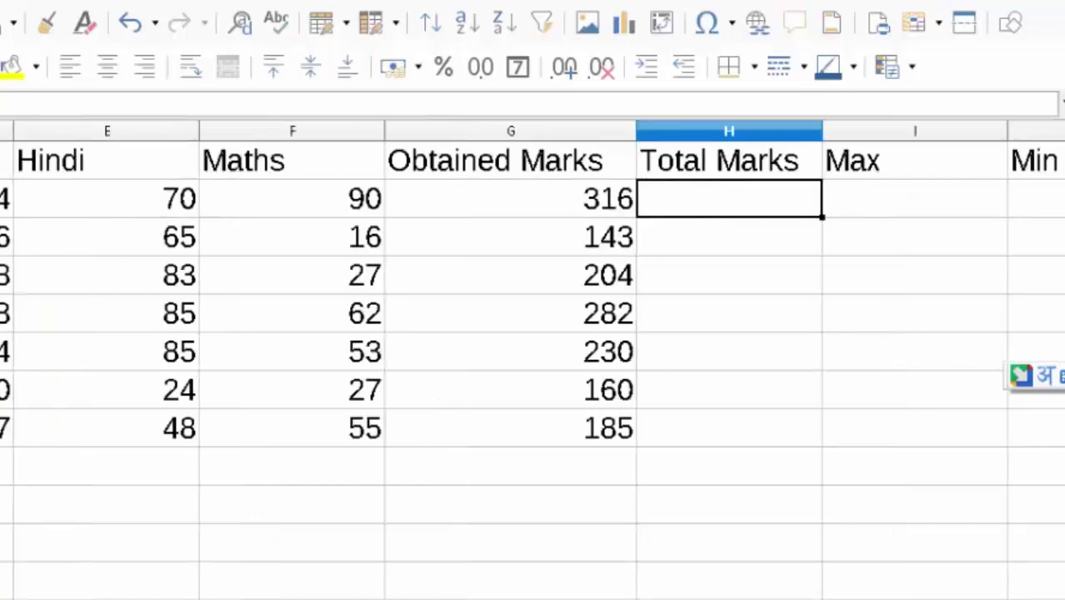
{"action": "type", "text": "400"}
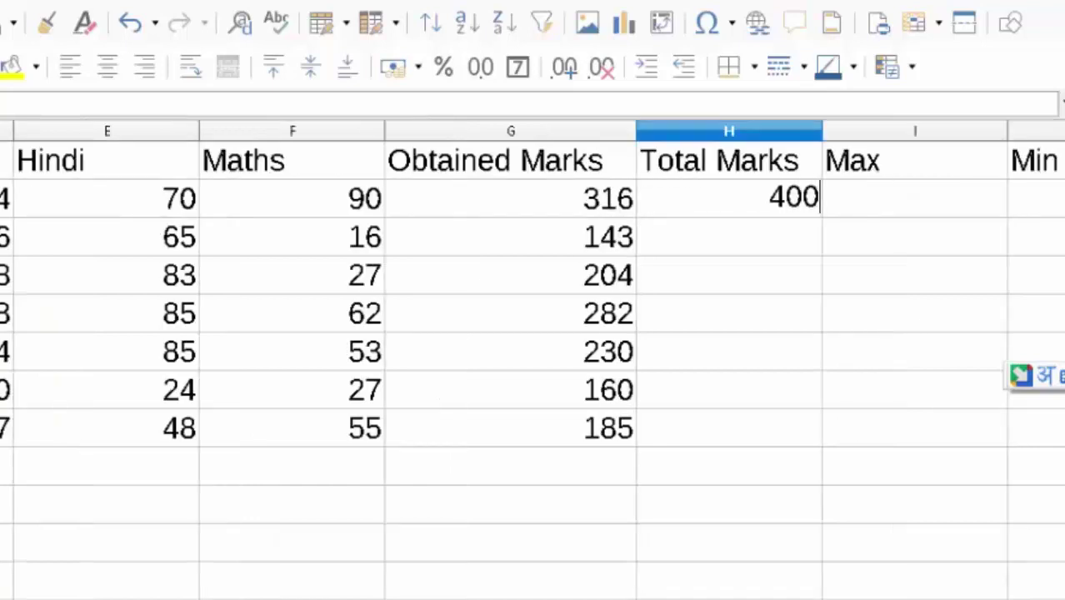
{"action": "key", "text": "Return"}
{"action": "left_click", "coordinate": [788, 213]}
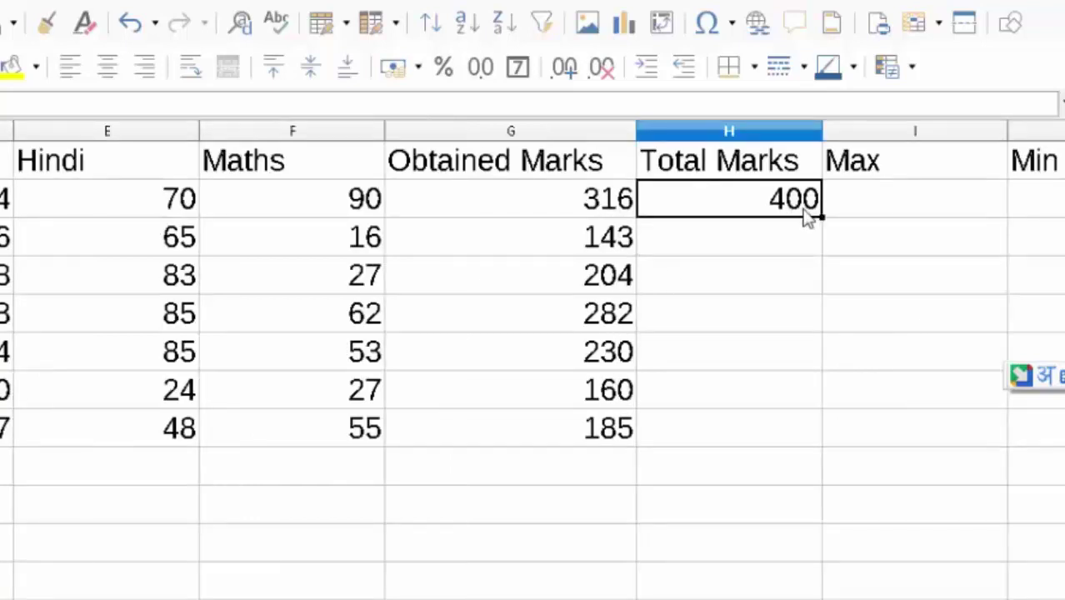
{"action": "left_click_drag", "start_coordinate": [820, 216], "coordinate": [815, 438]}
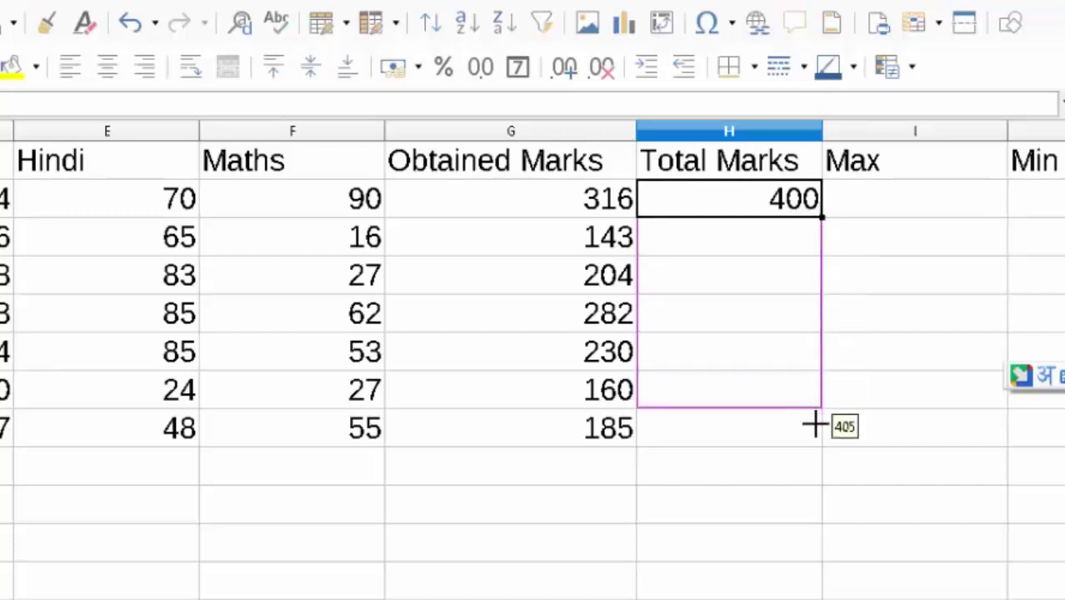
{"action": "left_click", "coordinate": [756, 537]}
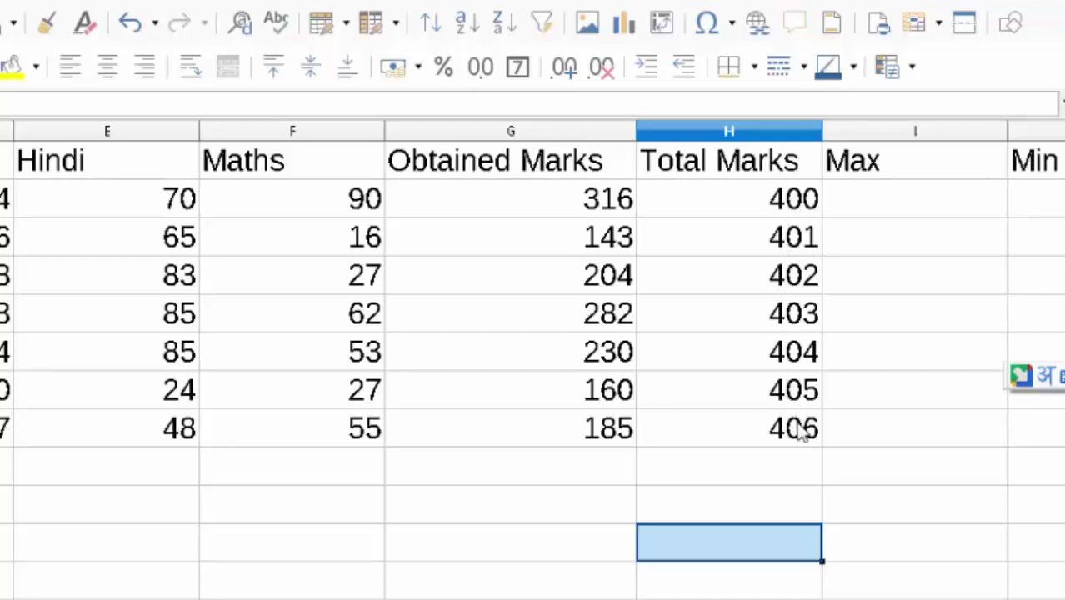
Clear the 401–406 series and refill H2:H8 with =400 so every total reads 400.
{"action": "left_click_drag", "start_coordinate": [801, 435], "coordinate": [809, 212]}
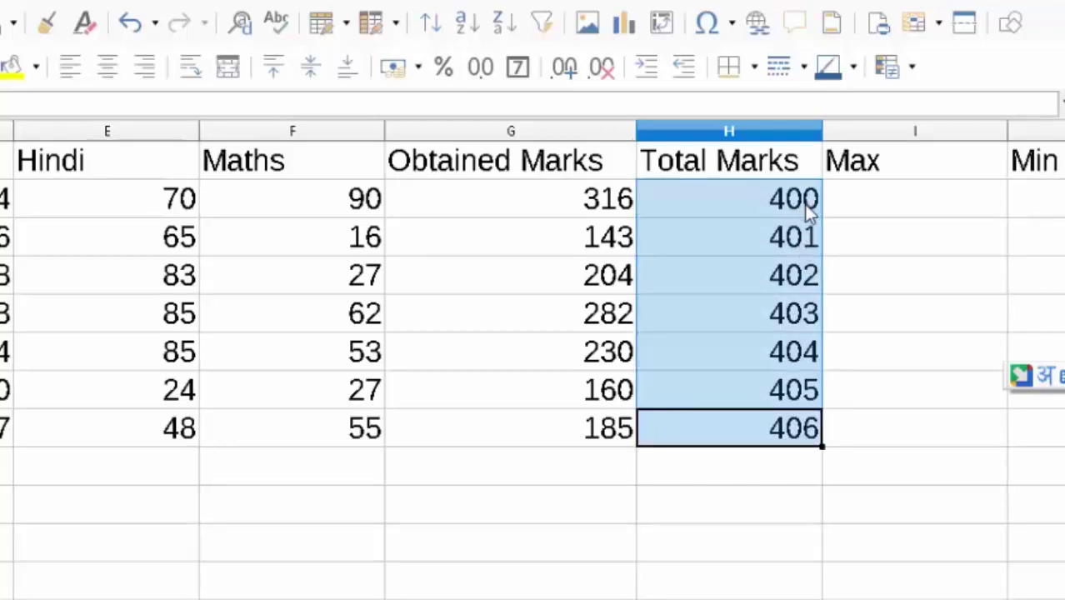
{"action": "key", "text": "Delete"}
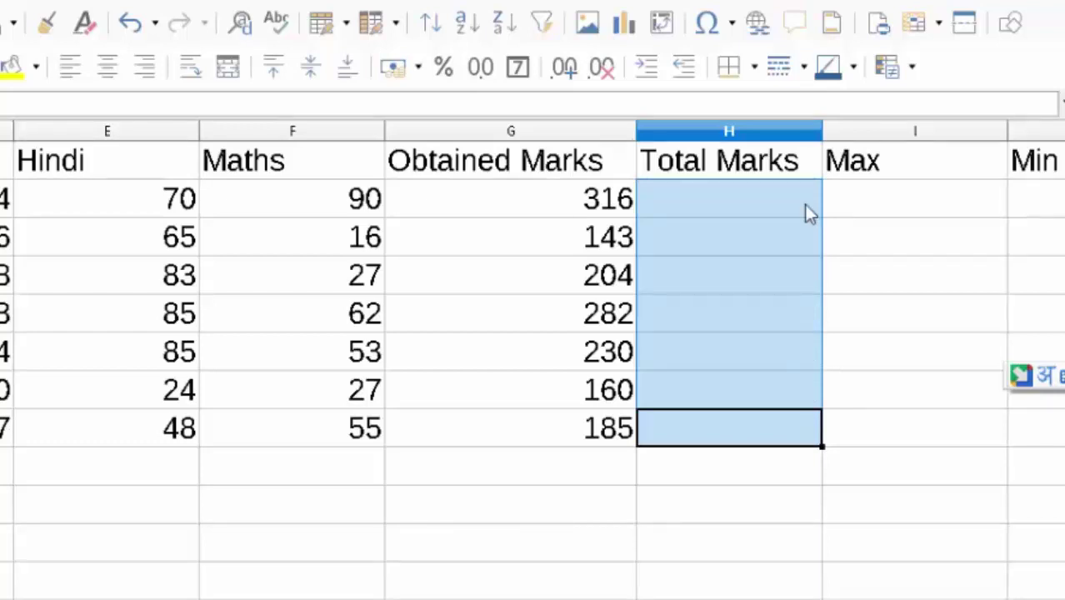
{"action": "left_click", "coordinate": [722, 209]}
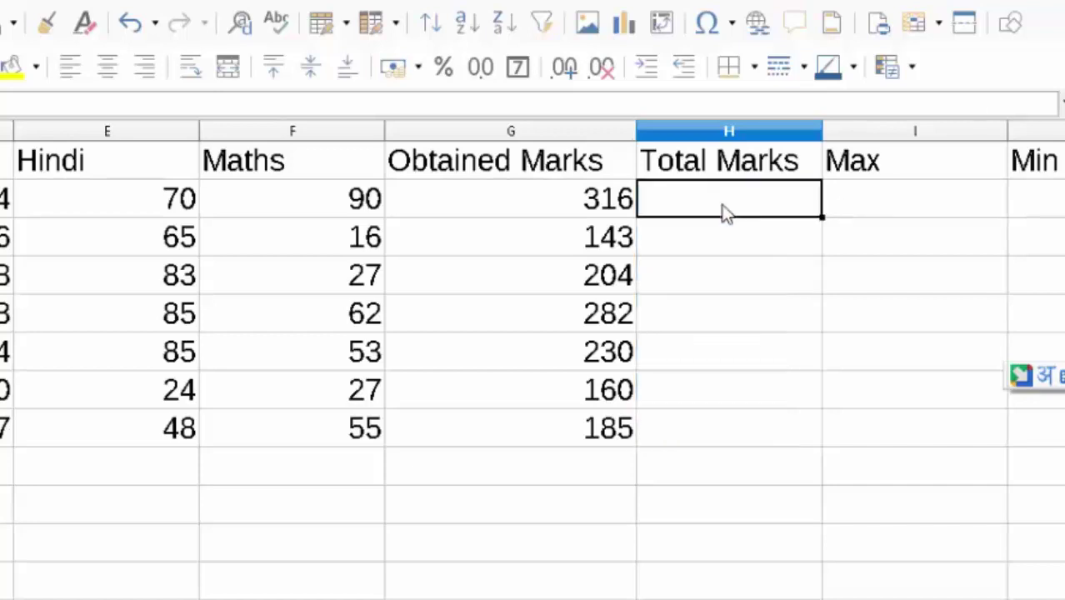
{"action": "type", "text": "=4"}
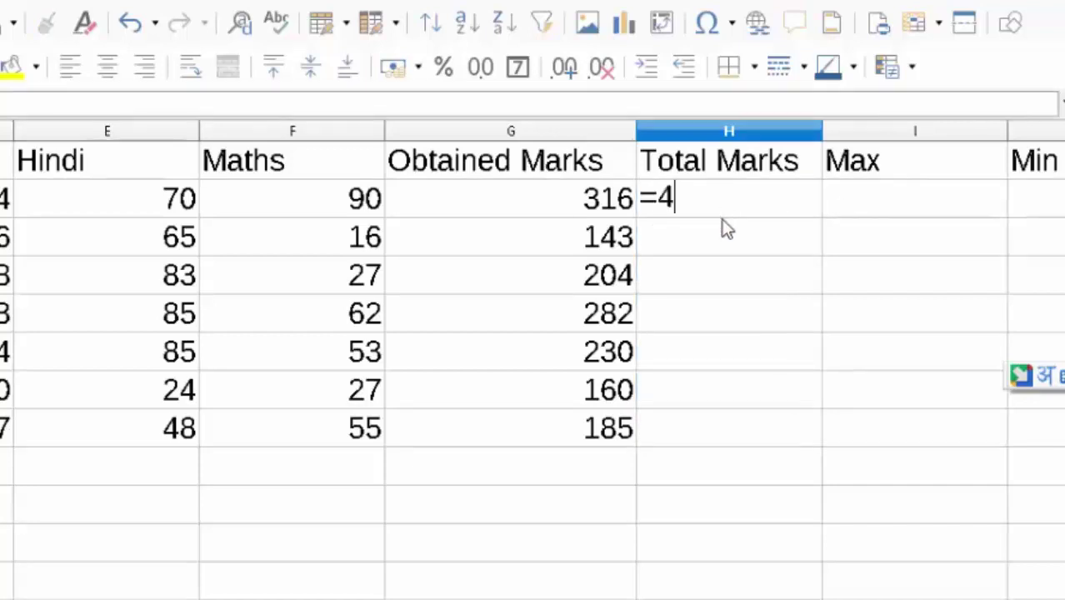
{"action": "type", "text": "00"}
{"action": "key", "text": "Return"}
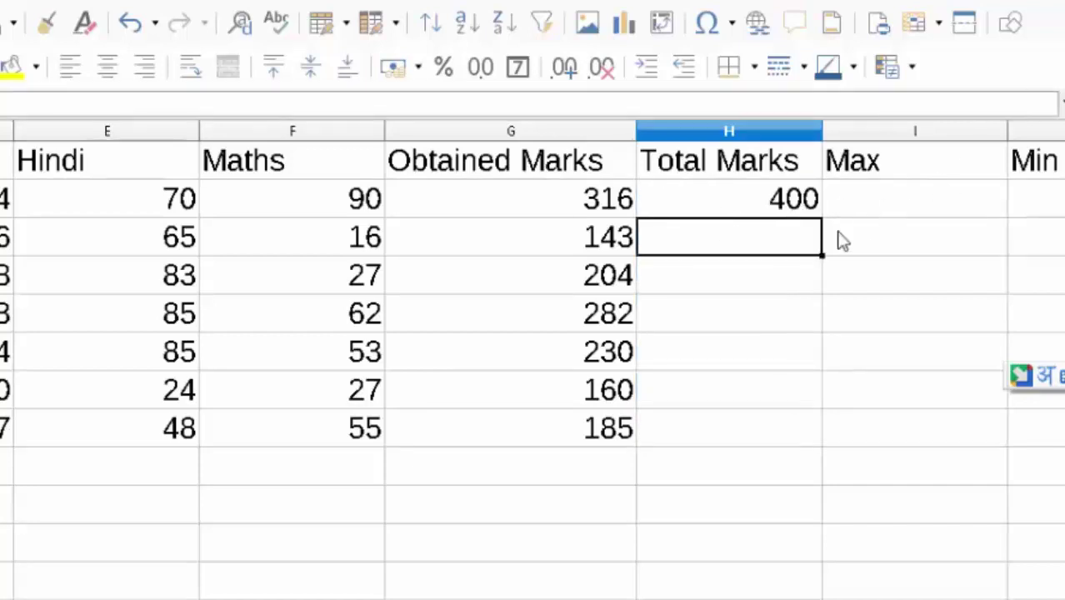
{"action": "left_click", "coordinate": [816, 212]}
{"action": "left_click_drag", "start_coordinate": [822, 216], "coordinate": [819, 439]}
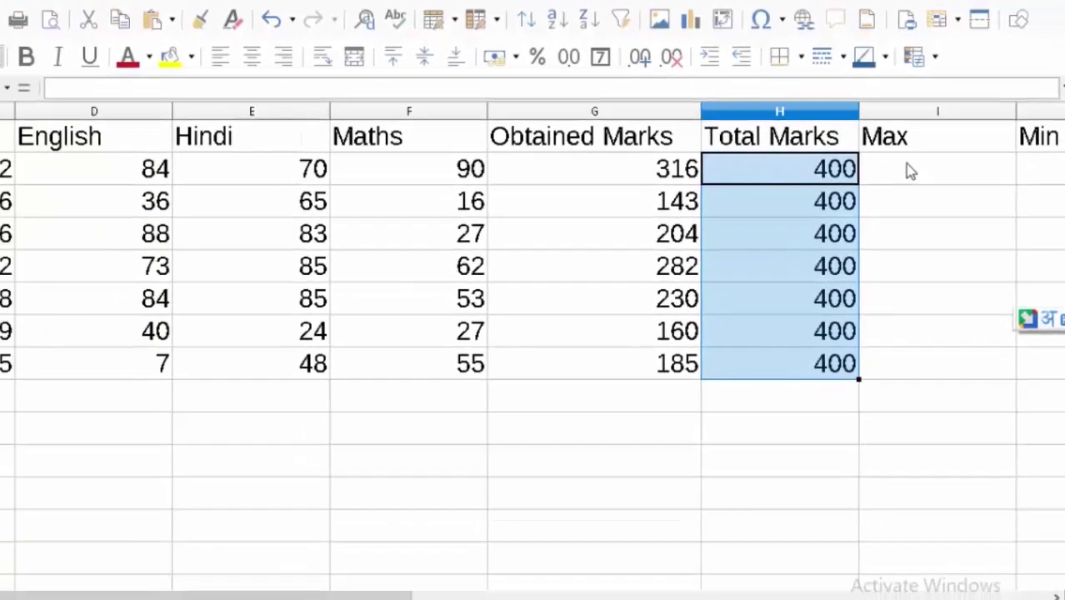
Enter =MAX(C2:F2) in I2 and fill it down to I8, showing highest marks 90 to 75.
{"action": "left_click", "coordinate": [906, 165]}
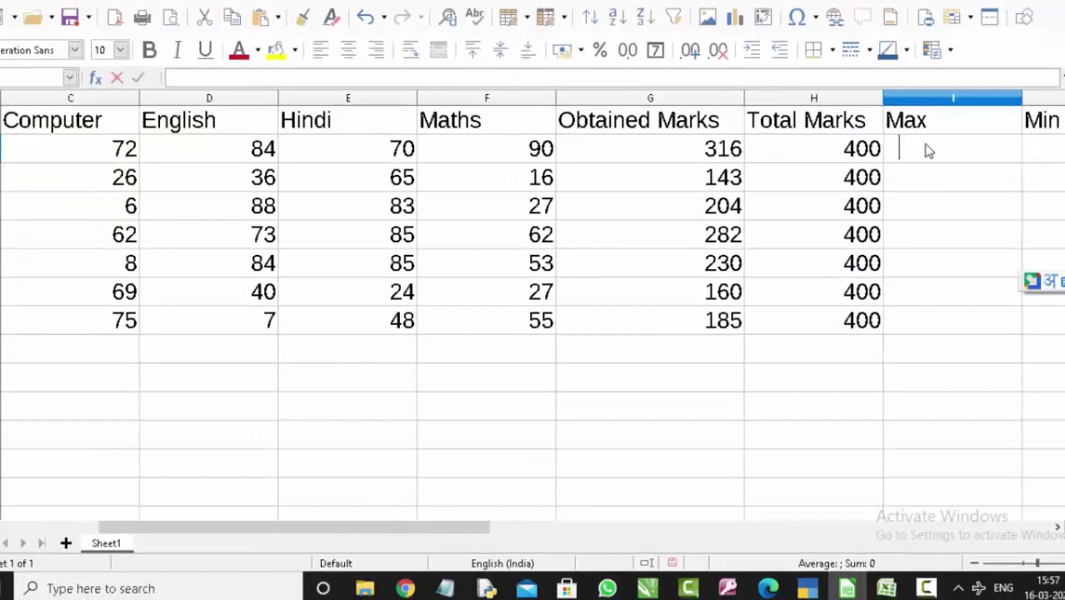
{"action": "type", "text": "=max"}
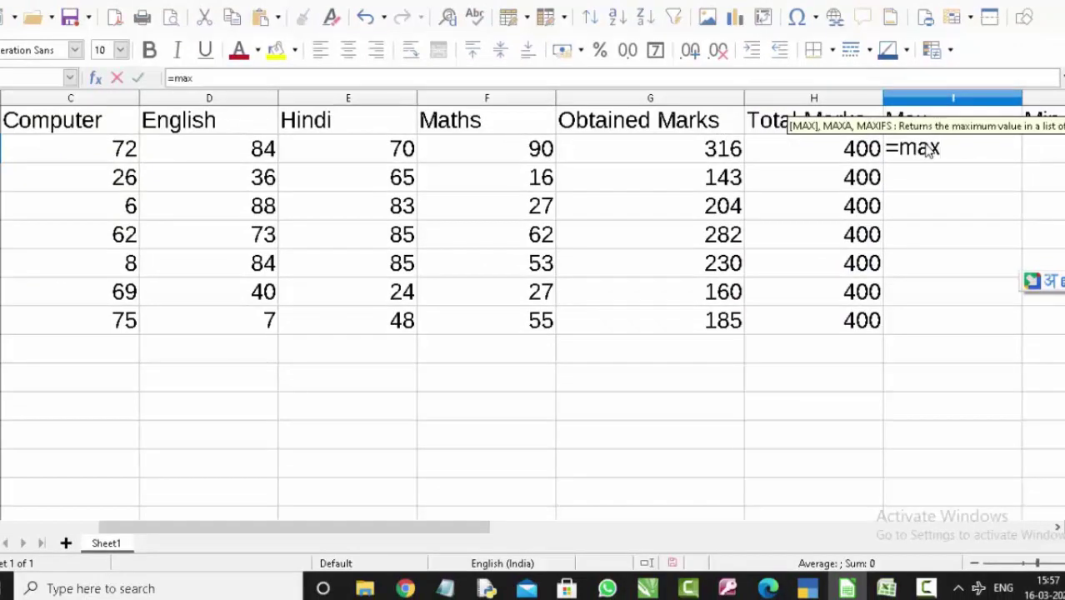
{"action": "type", "text": "("}
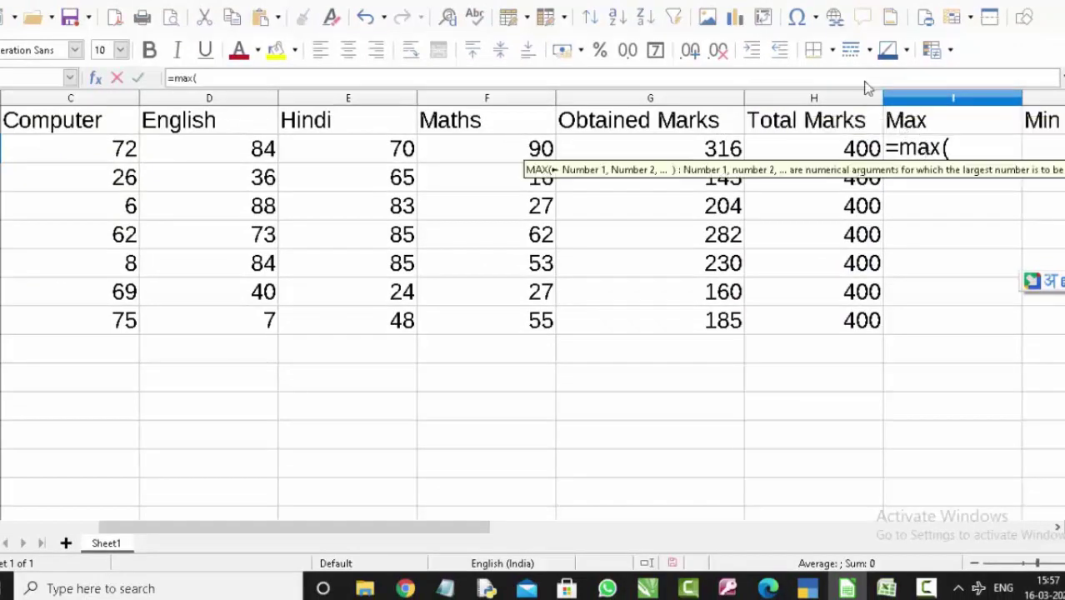
{"action": "left_click_drag", "start_coordinate": [455, 543], "coordinate": [376, 538]}
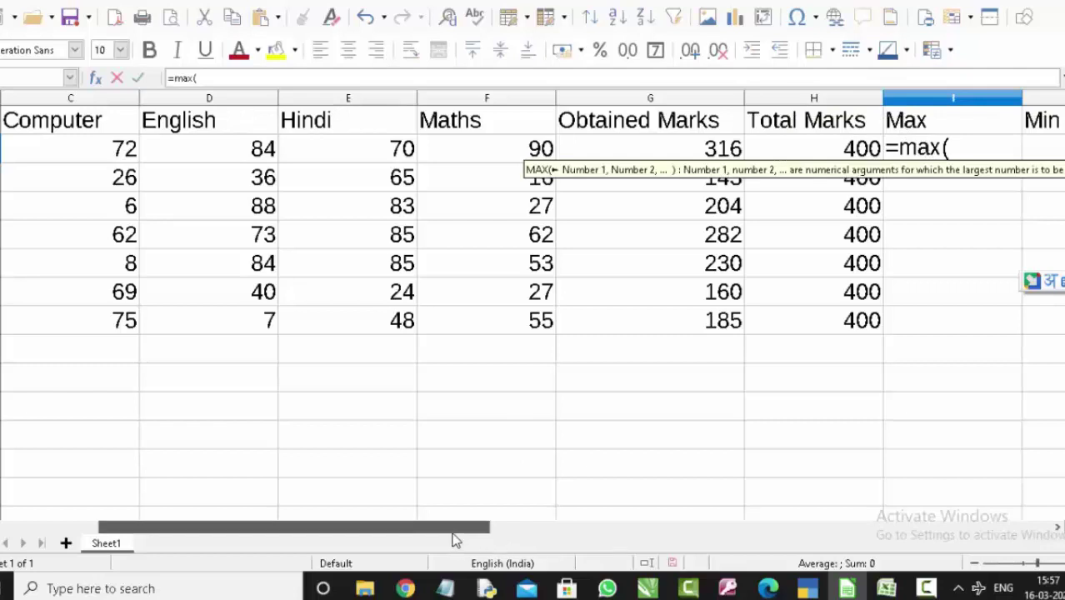
{"action": "mouse_move", "coordinate": [408, 158]}
{"action": "left_mouse_down"}
{"action": "mouse_move", "coordinate": [812, 149]}
{"action": "mouse_move", "coordinate": [802, 157]}
{"action": "left_mouse_up"}
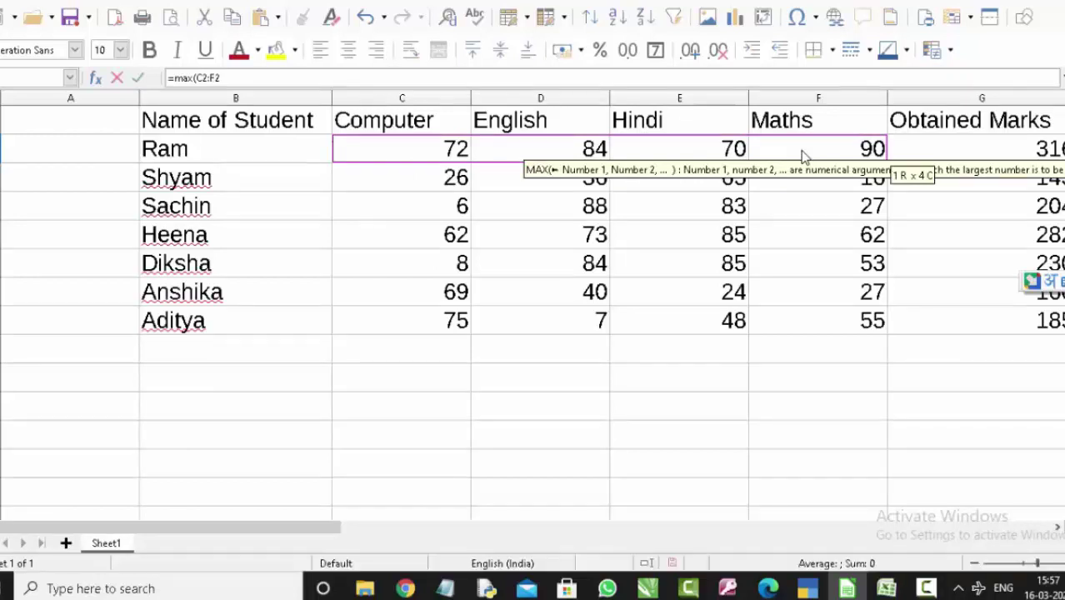
{"action": "type", "text": ")"}
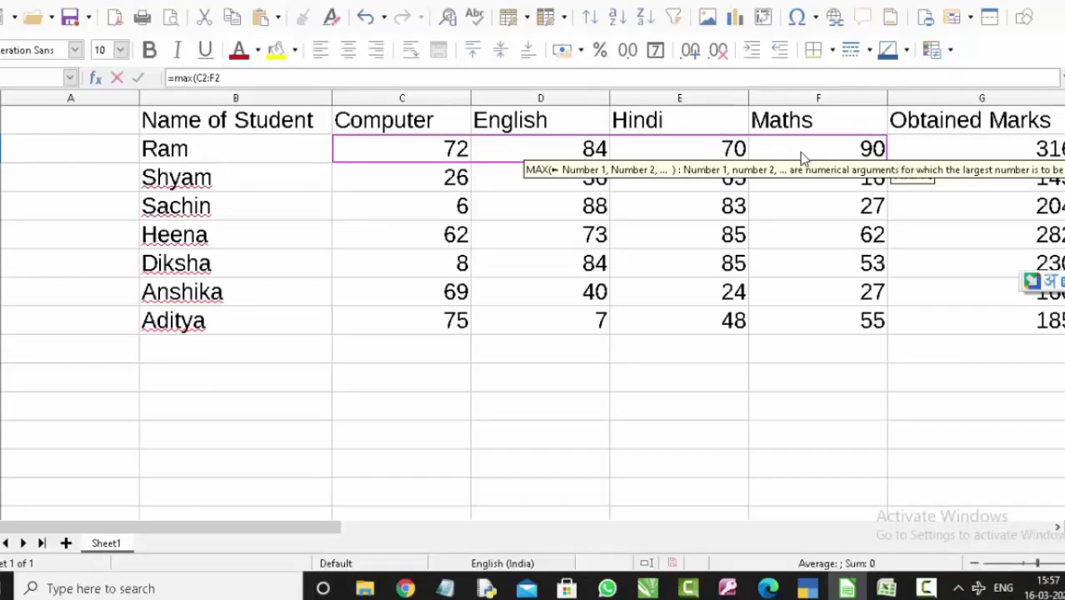
{"action": "key", "text": "Return"}
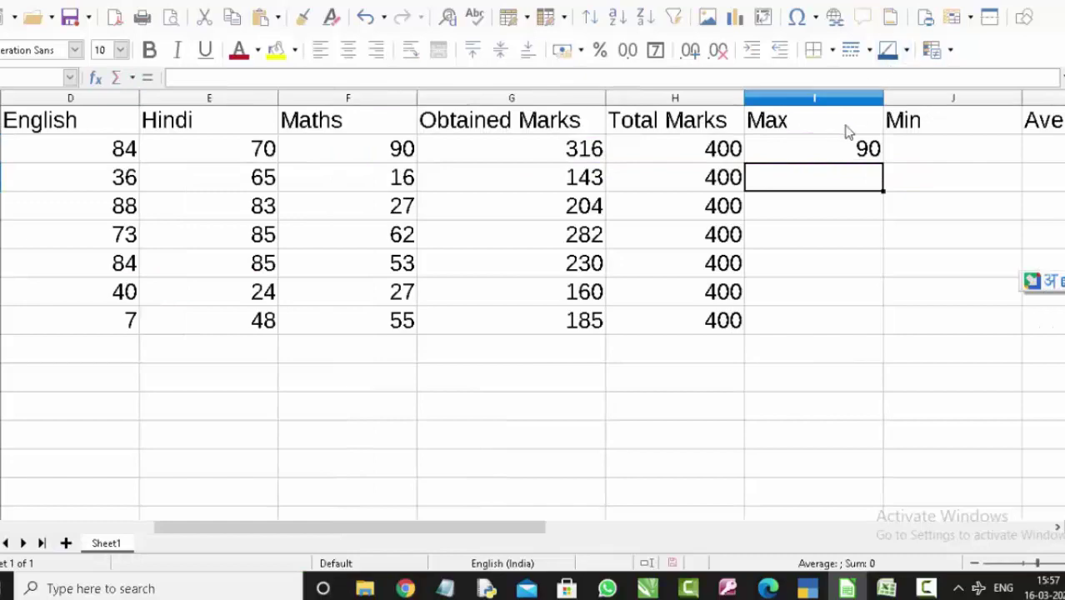
{"action": "left_click", "coordinate": [841, 157]}
{"action": "double_click", "coordinate": [882, 164]}
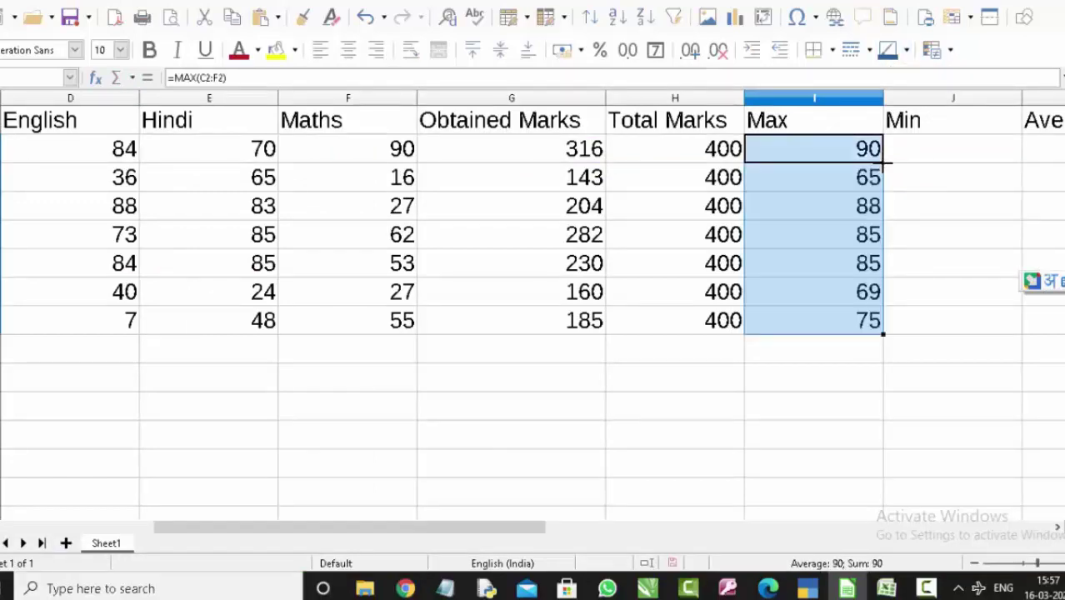
Enter =MIN(C2:F2) in J2 and fill it down to J8, showing lowest marks 70 to 7.
{"action": "left_click", "coordinate": [914, 151]}
{"action": "type", "text": "=min"}
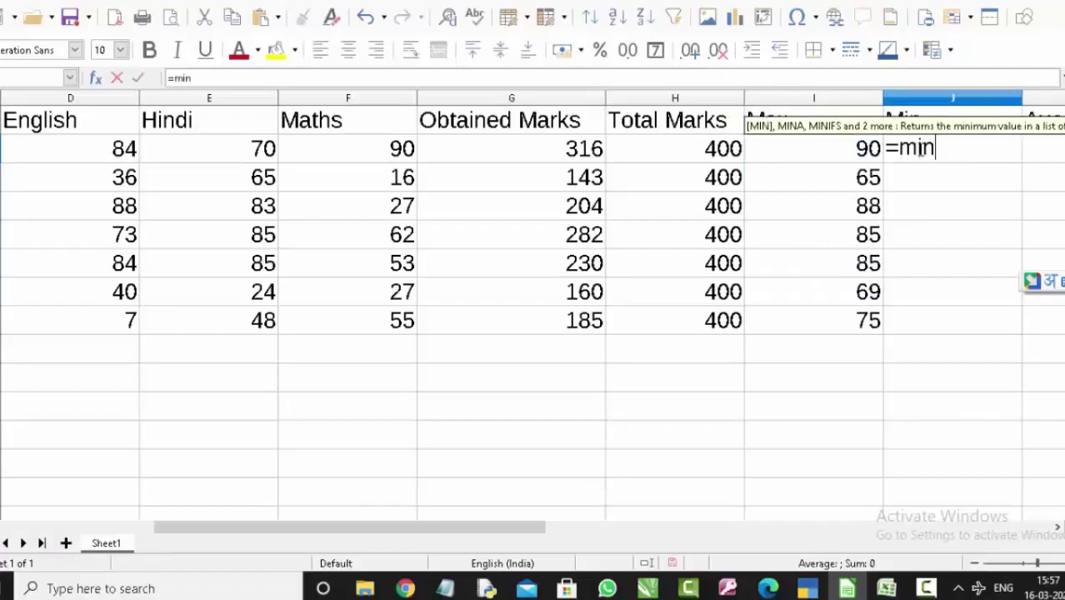
{"action": "type", "text": "("}
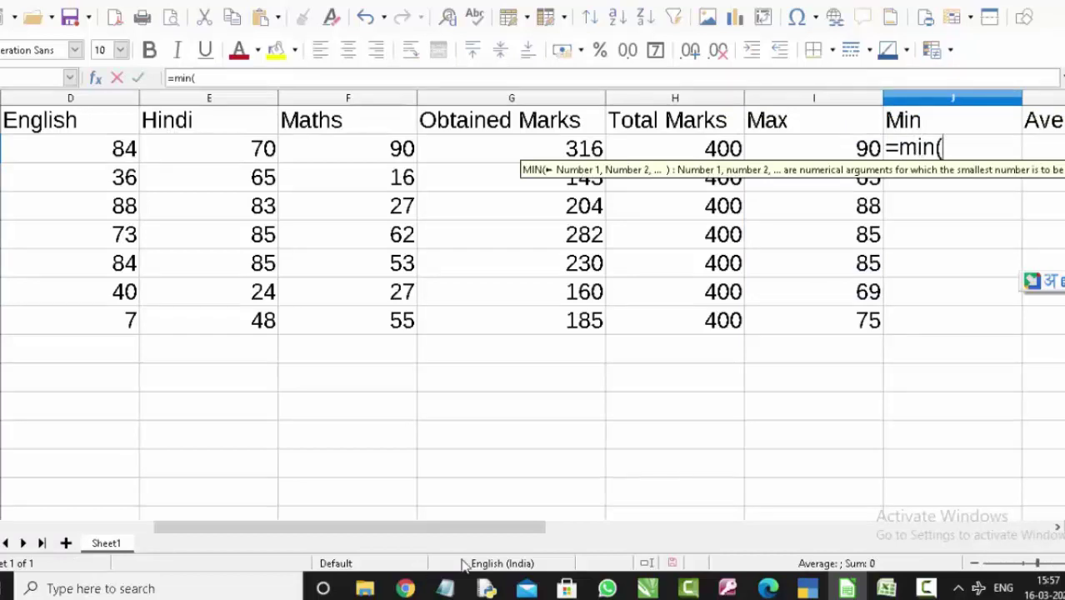
{"action": "left_click_drag", "start_coordinate": [473, 534], "coordinate": [367, 534]}
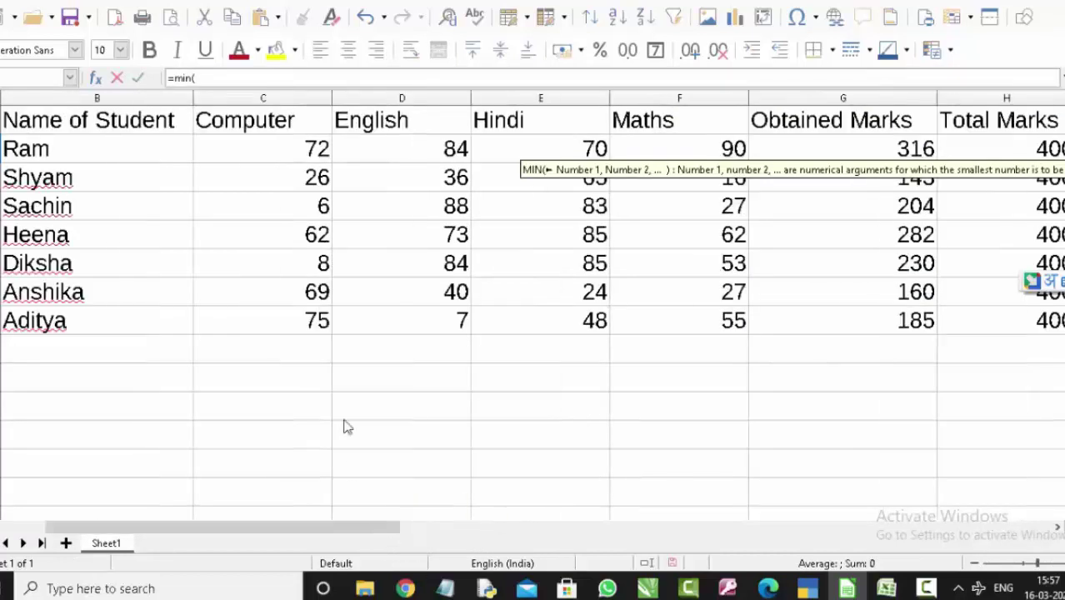
{"action": "left_click_drag", "start_coordinate": [275, 158], "coordinate": [662, 154]}
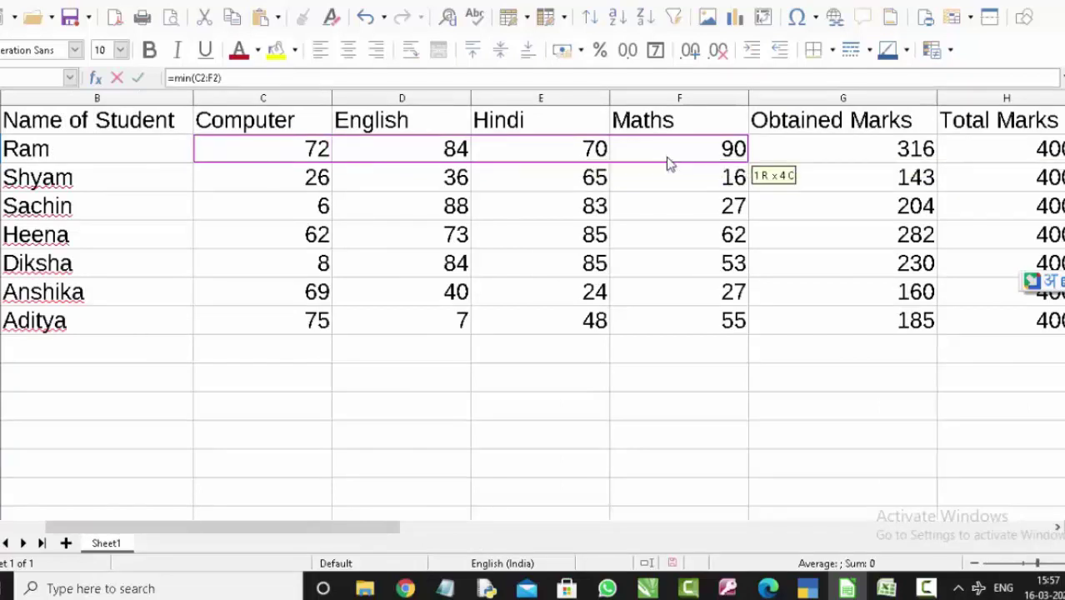
{"action": "key", "text": "Return"}
{"action": "left_click", "coordinate": [835, 144]}
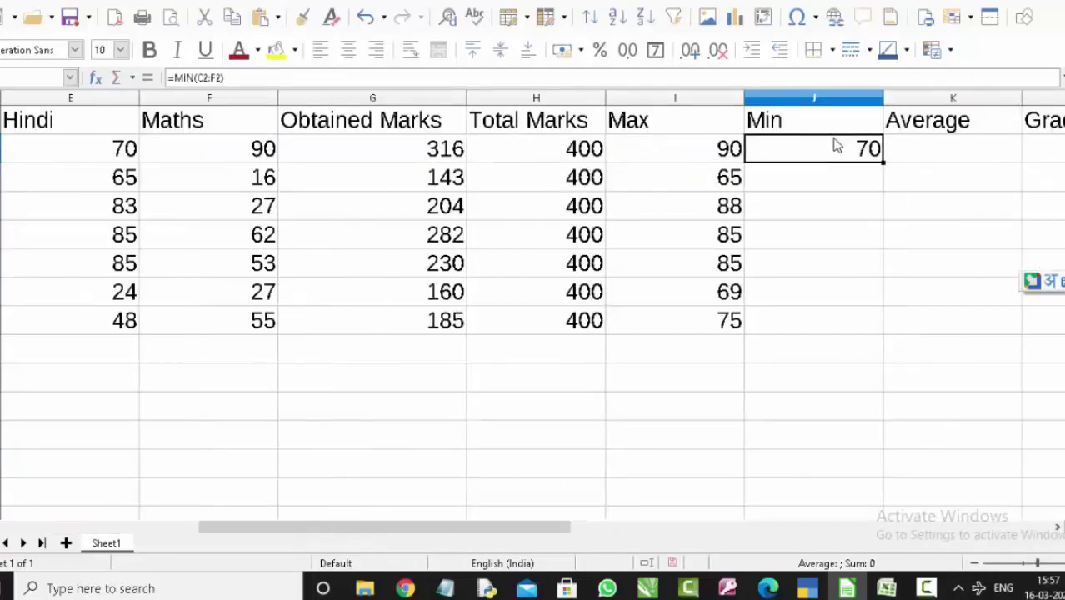
{"action": "double_click", "coordinate": [883, 165]}
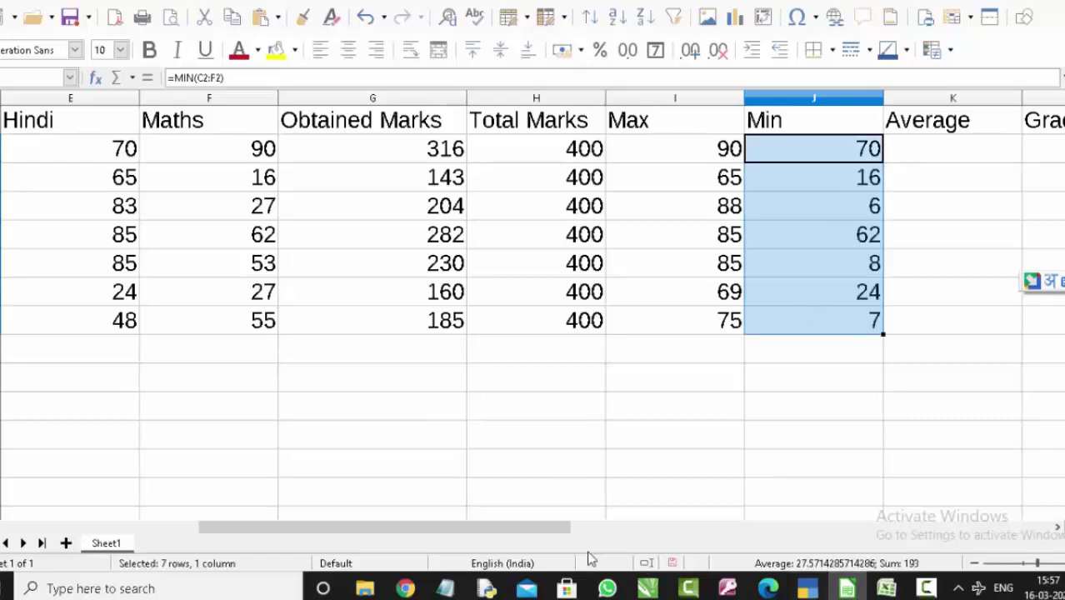
{"action": "mouse_move", "coordinate": [529, 528]}
{"action": "left_mouse_down"}
{"action": "mouse_move", "coordinate": [342, 521]}
{"action": "mouse_move", "coordinate": [419, 531]}
{"action": "left_mouse_up"}
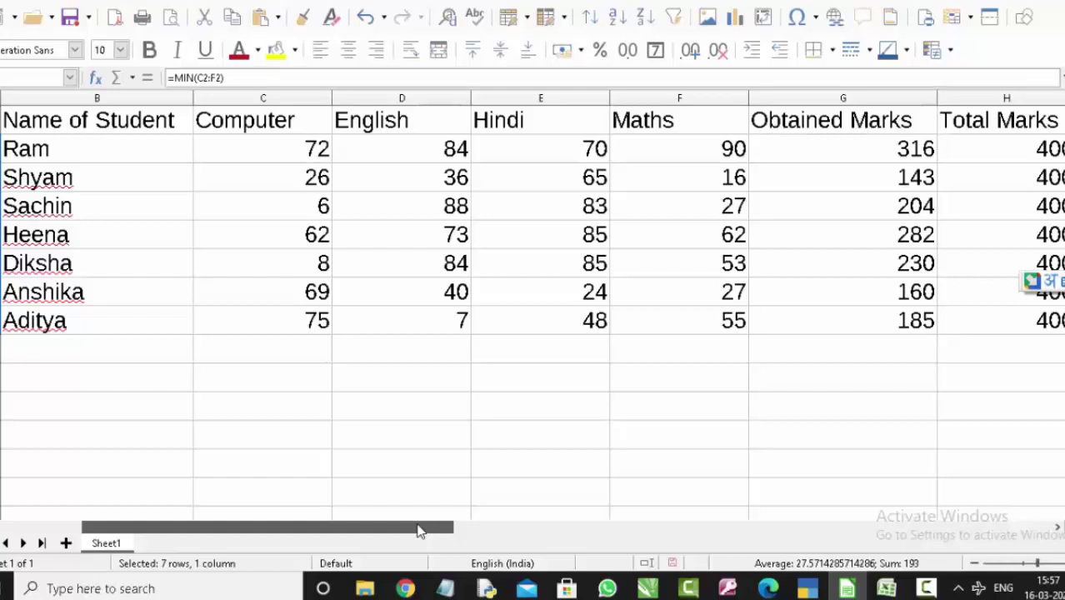
{"action": "left_click_drag", "start_coordinate": [419, 532], "coordinate": [513, 527]}
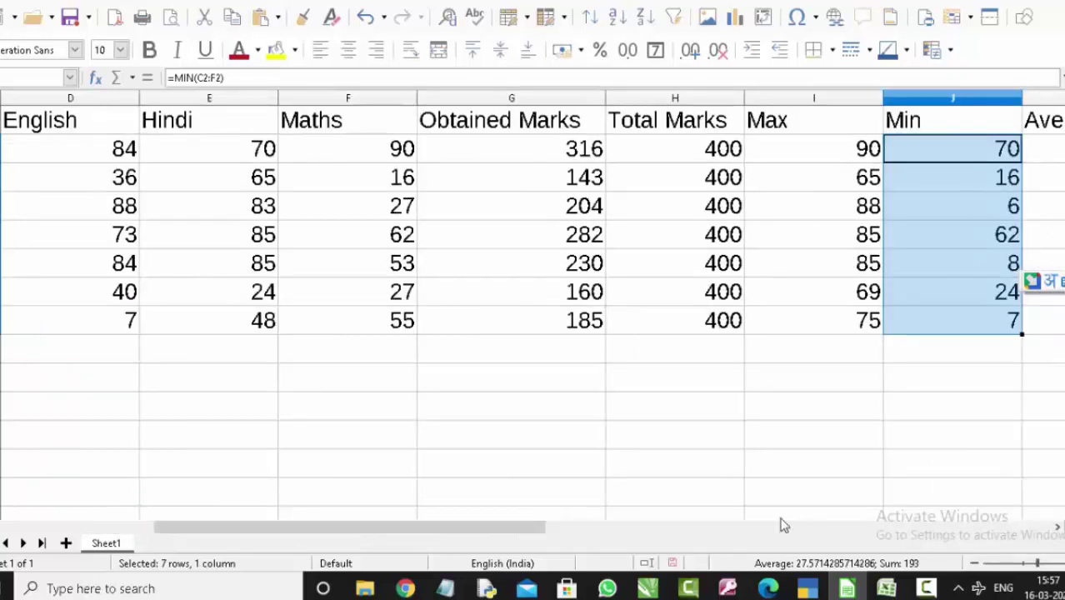
{"action": "left_click_drag", "start_coordinate": [543, 528], "coordinate": [708, 530]}
Enter =AVERAGE(C2:F2) in K2 and fill it down to K8, giving averages 79 to 46.25.
{"action": "left_click", "coordinate": [644, 152]}
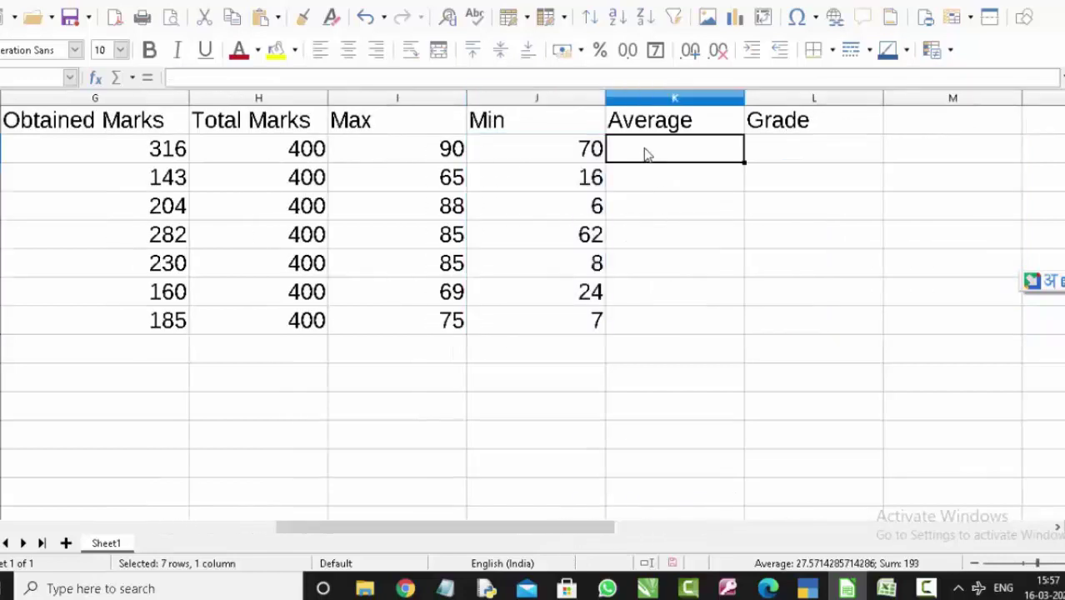
{"action": "type", "text": "=av"}
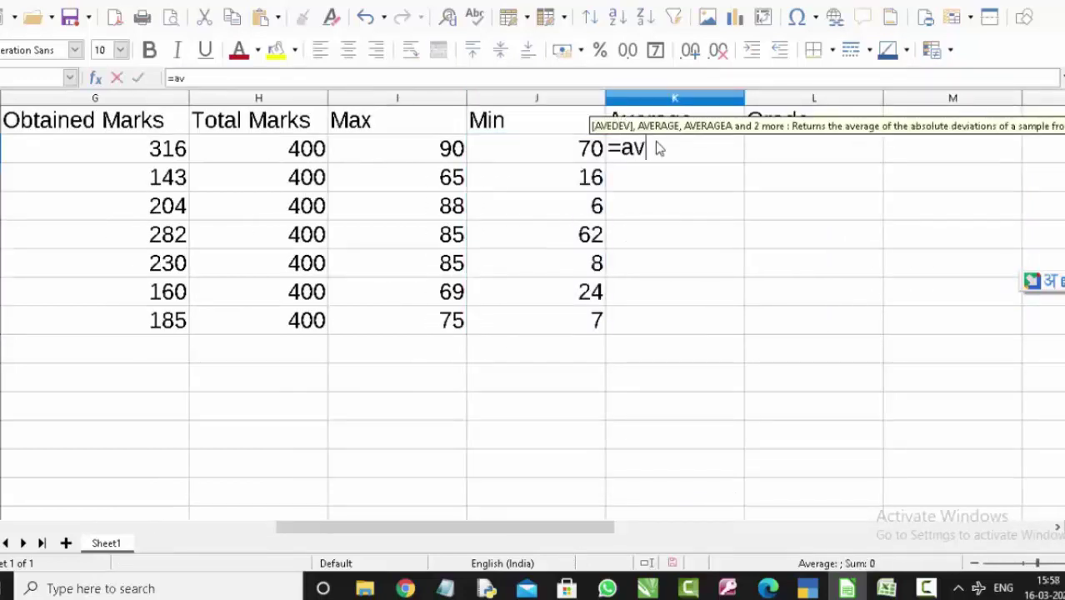
{"action": "type", "text": "erage"}
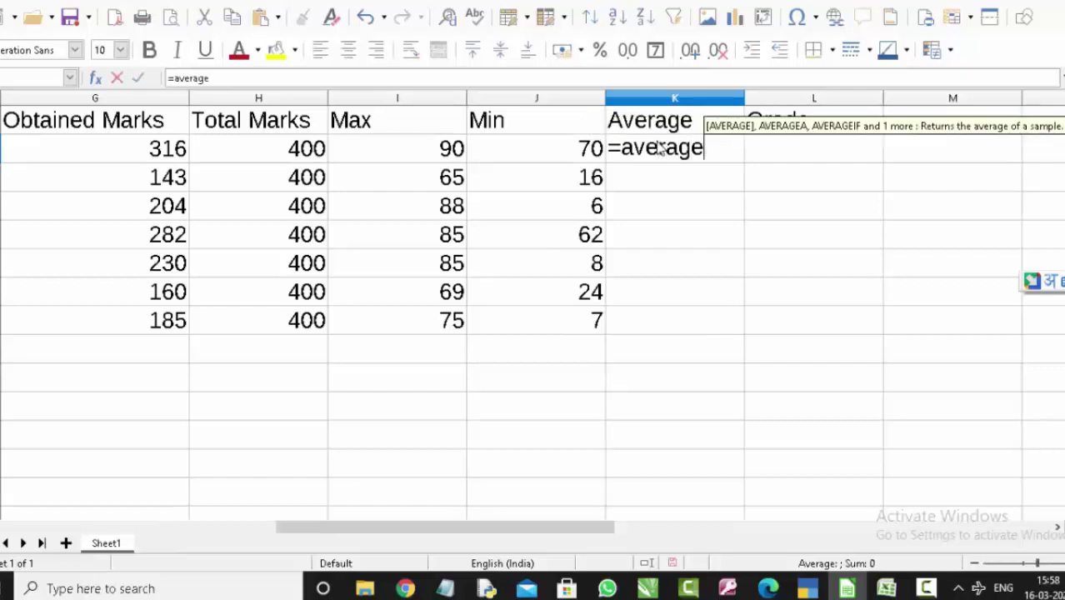
{"action": "type", "text": "("}
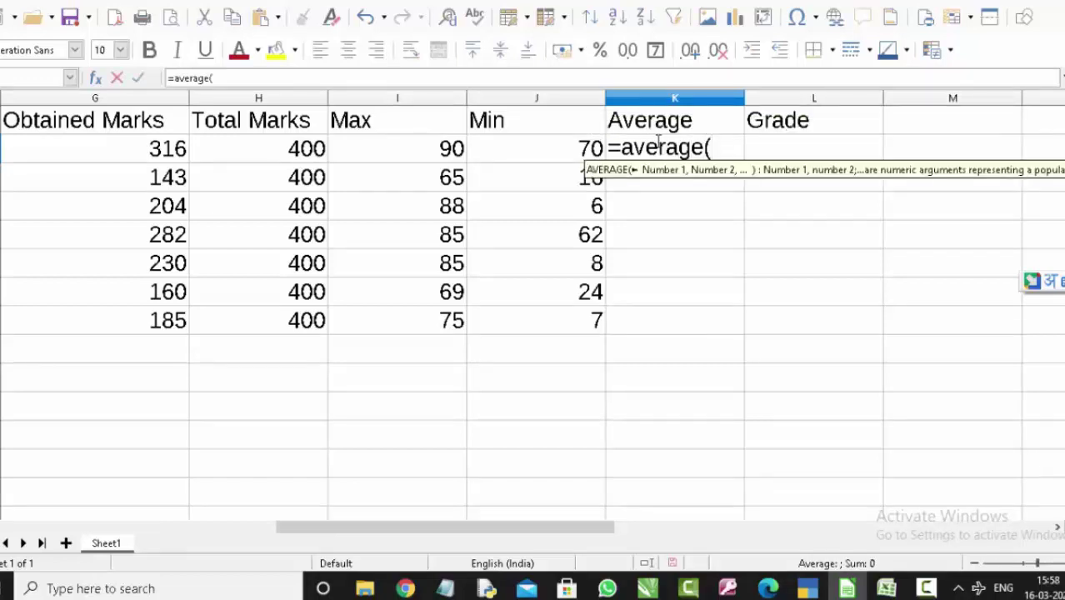
{"action": "left_click_drag", "start_coordinate": [558, 527], "coordinate": [344, 540]}
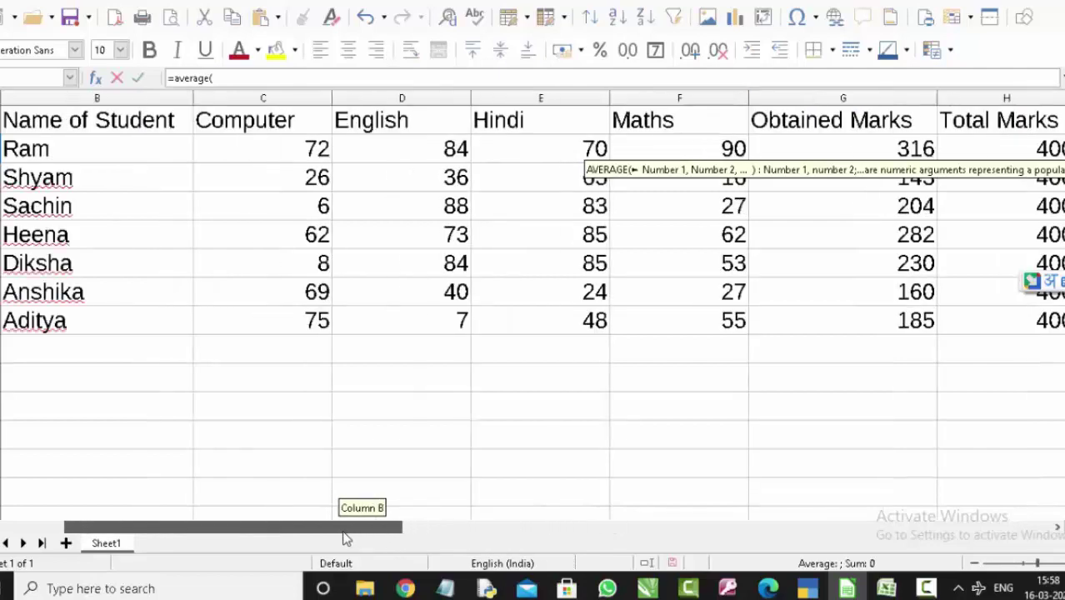
{"action": "left_click", "coordinate": [268, 148]}
{"action": "left_click_drag", "start_coordinate": [268, 148], "coordinate": [688, 147]}
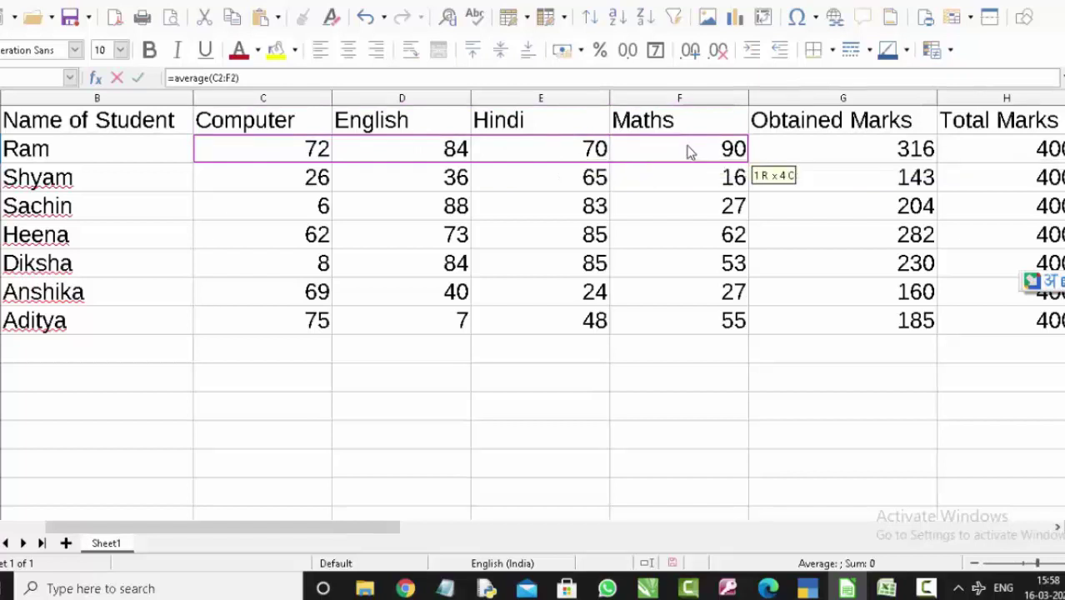
{"action": "key", "text": "Return"}
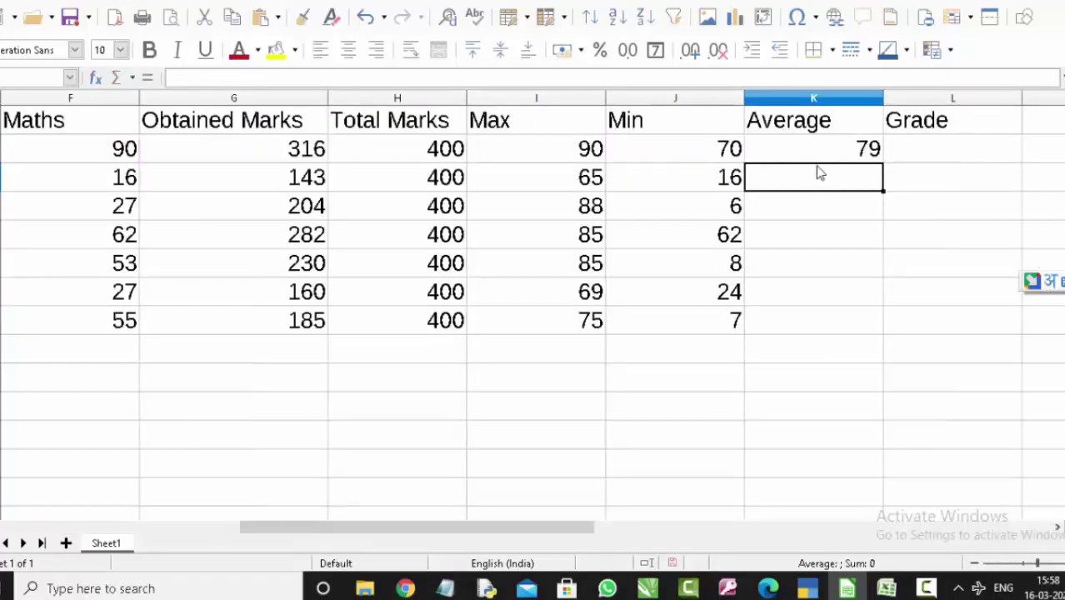
{"action": "left_click", "coordinate": [849, 157]}
{"action": "left_click_drag", "start_coordinate": [882, 164], "coordinate": [879, 328]}
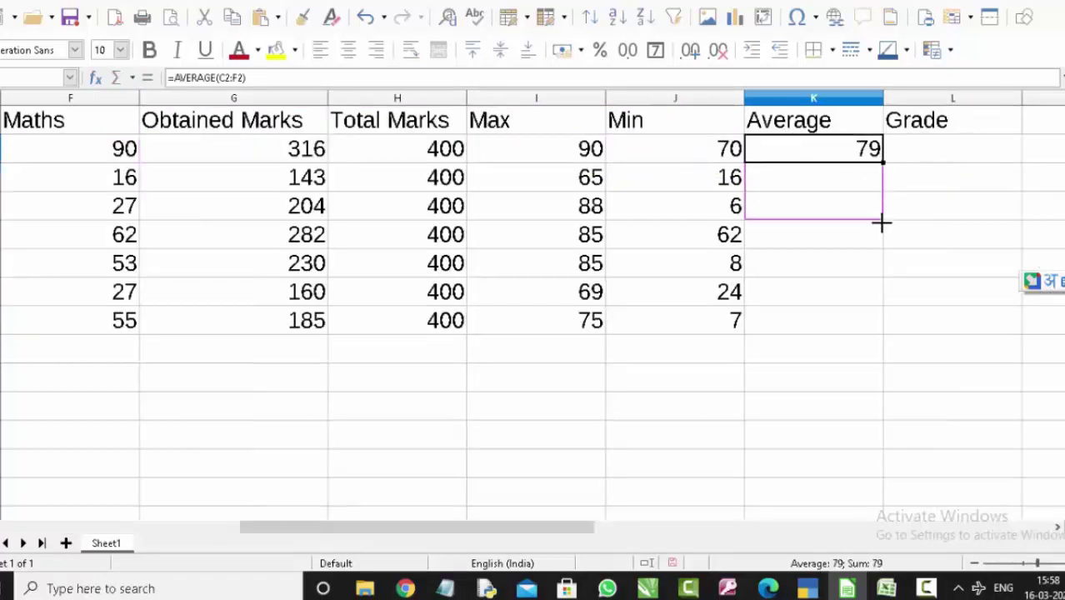
{"action": "left_click", "coordinate": [935, 160]}
Start L2's nested IF on K2: S for 85 or more, A for 75, B for 65.
{"action": "type", "text": "="}
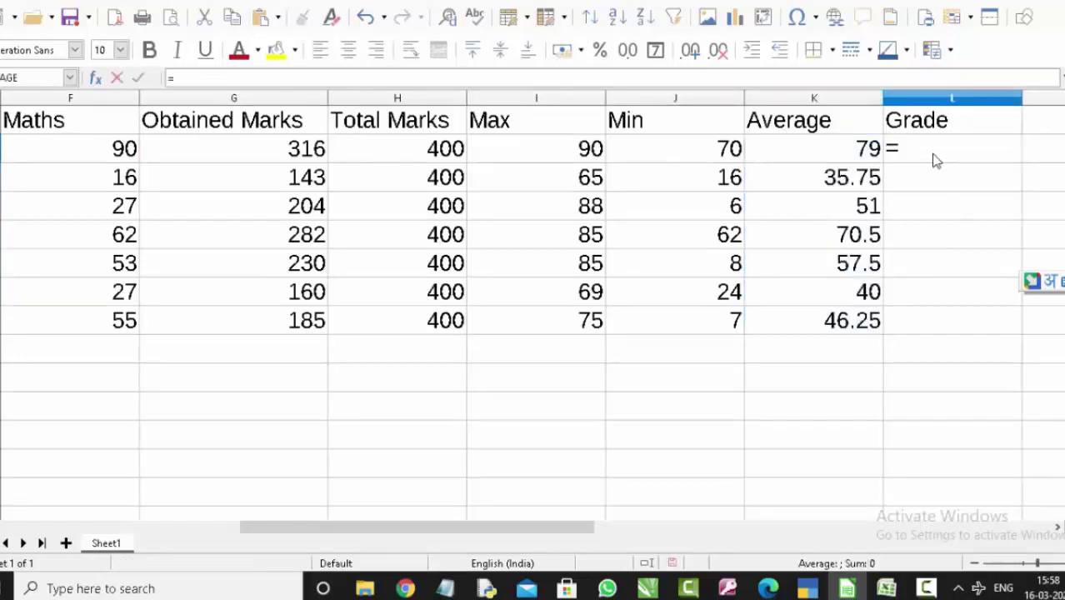
{"action": "type", "text": "i"}
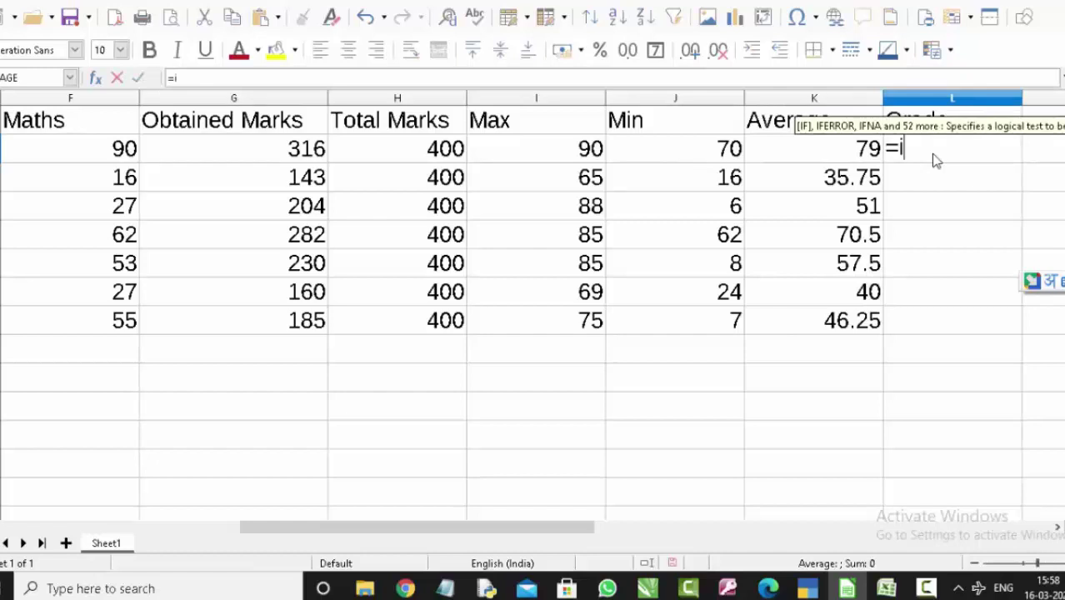
{"action": "type", "text": "f("}
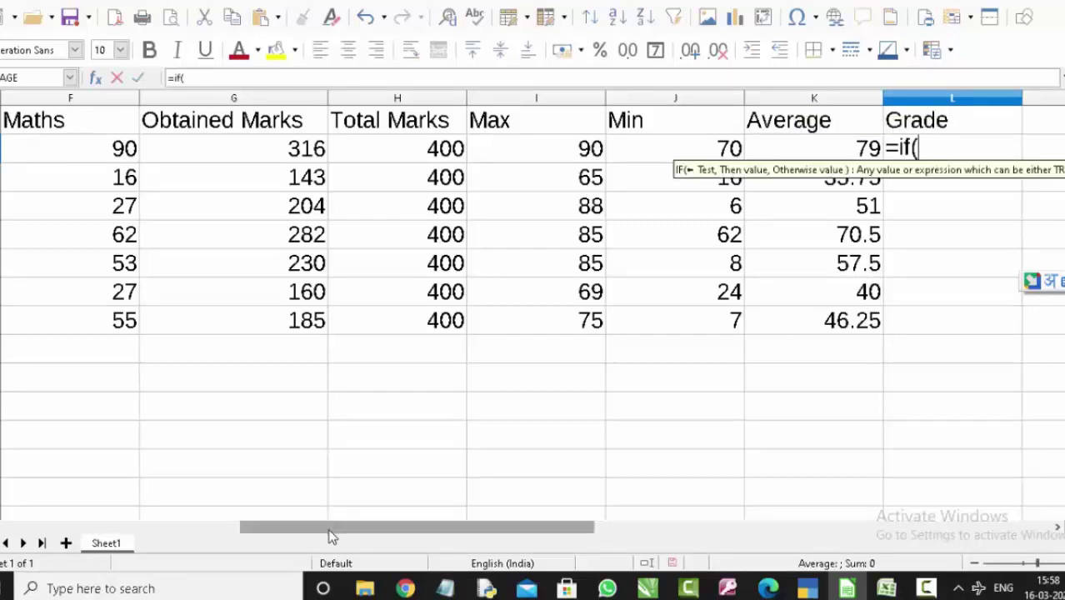
{"action": "left_click_drag", "start_coordinate": [328, 530], "coordinate": [147, 528]}
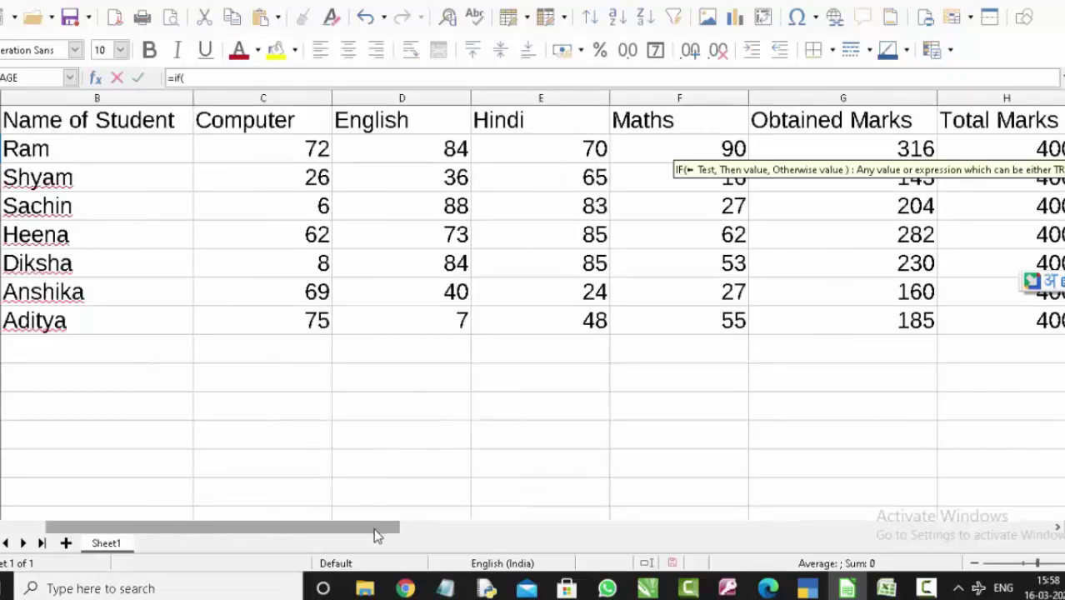
{"action": "mouse_move", "coordinate": [398, 530]}
{"action": "left_mouse_down"}
{"action": "mouse_move", "coordinate": [472, 537]}
{"action": "mouse_move", "coordinate": [671, 501]}
{"action": "left_mouse_up"}
{"action": "left_click", "coordinate": [667, 150]}
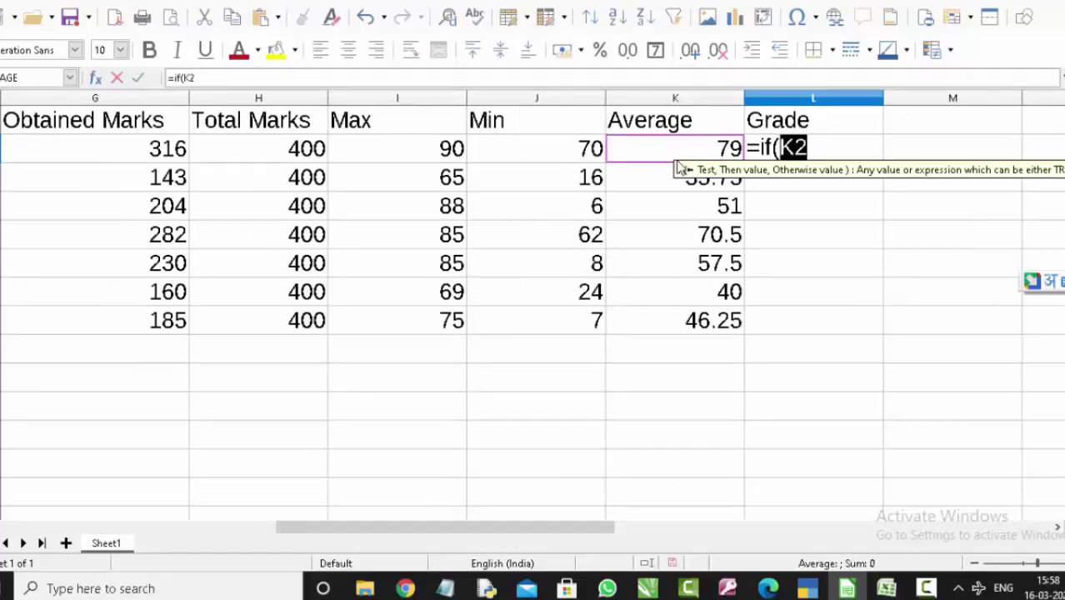
{"action": "type", "text": ">="}
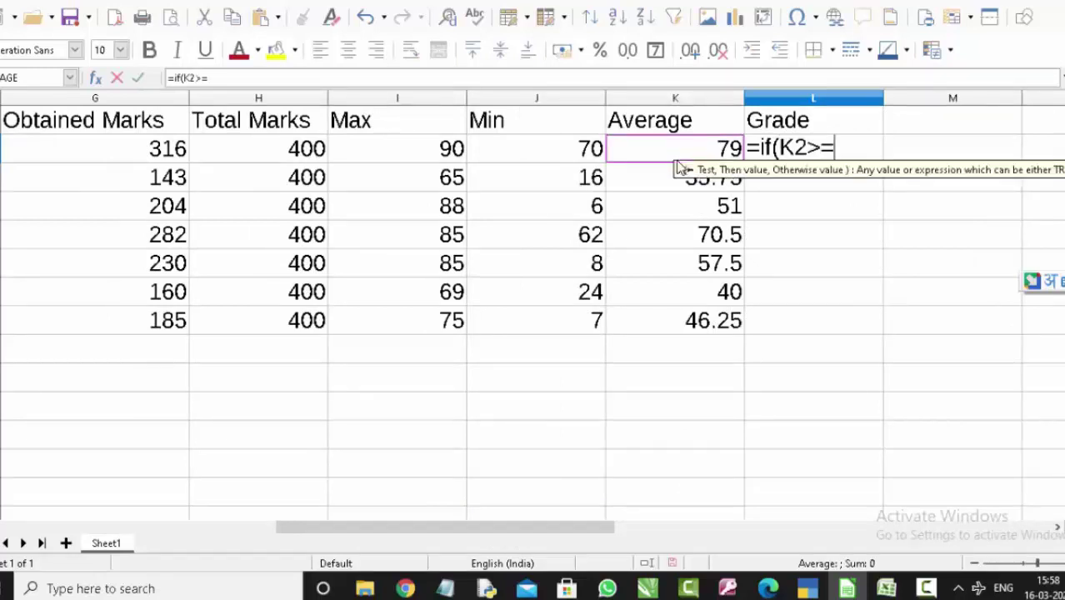
{"action": "type", "text": "8"}
{"action": "type", "text": "5,\""}
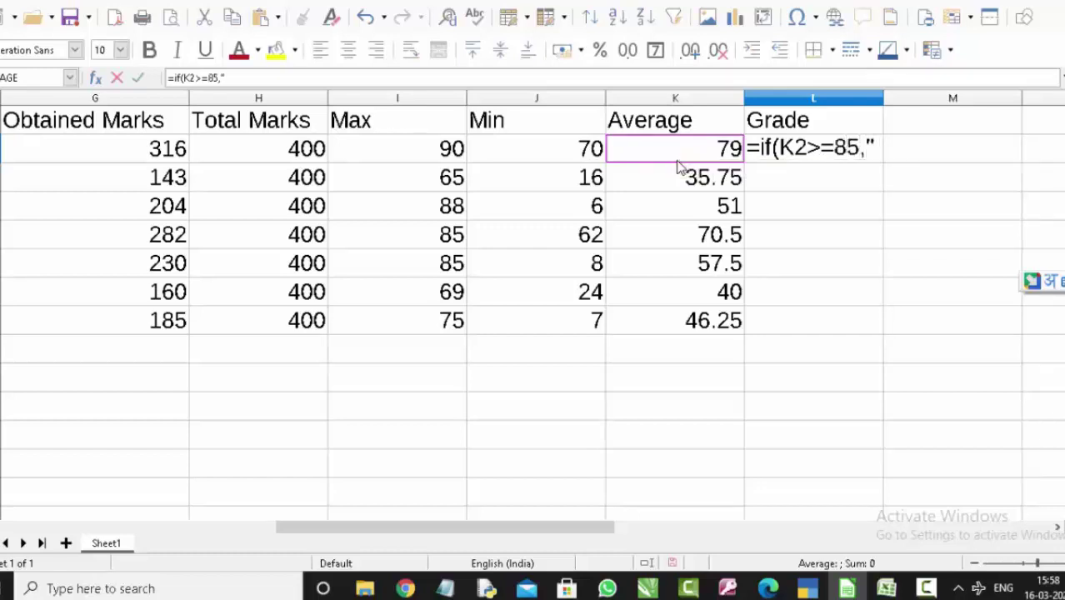
{"action": "type", "text": "S\"m,"}
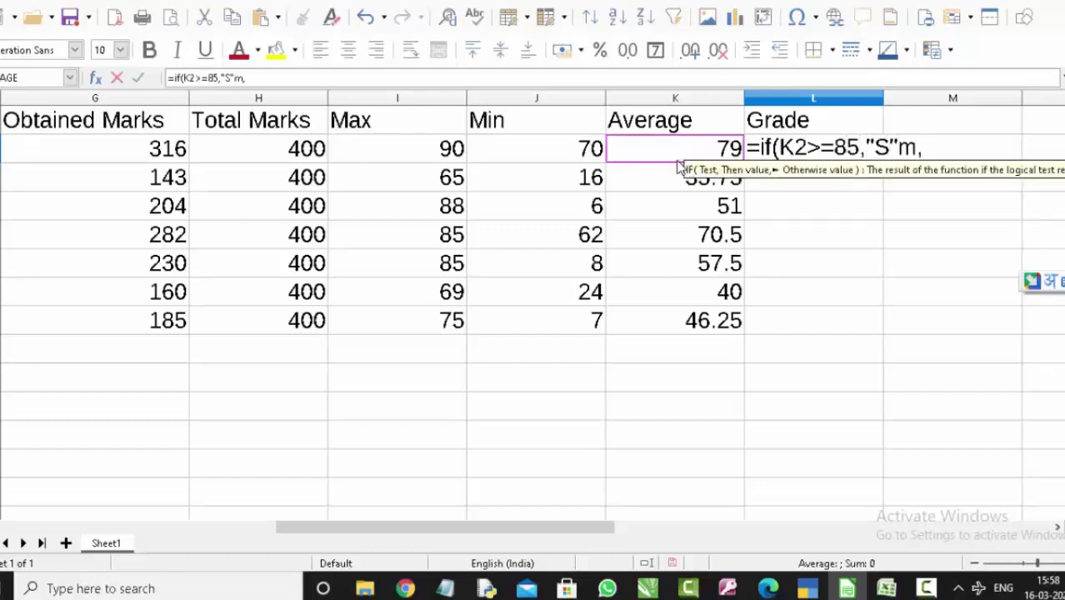
{"action": "key", "text": "BackSpace"}
{"action": "key", "text": "BackSpace"}
{"action": "type", "text": ",if"}
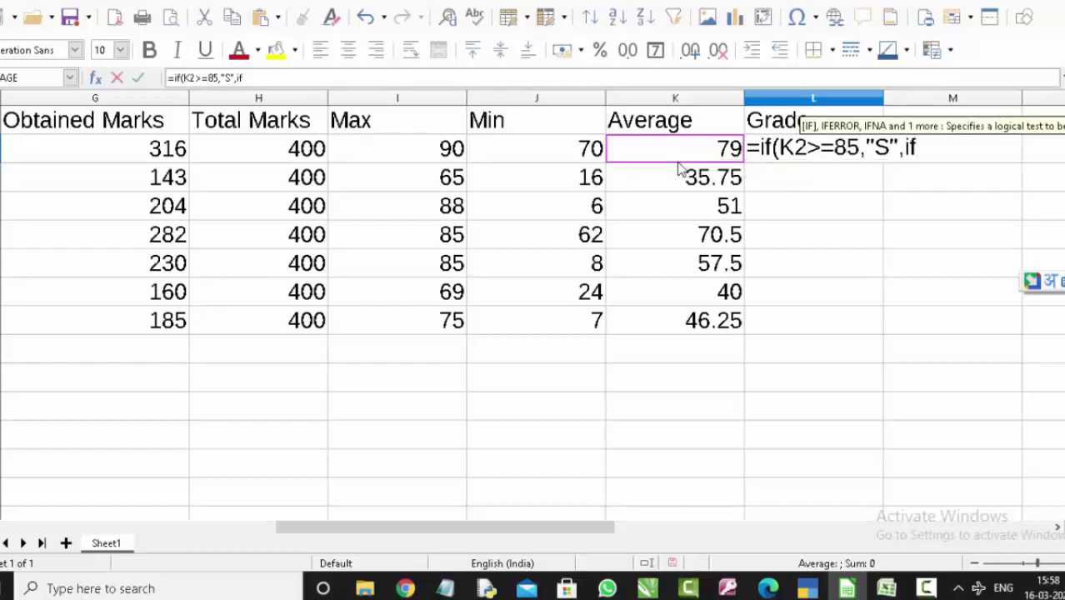
{"action": "type", "text": "("}
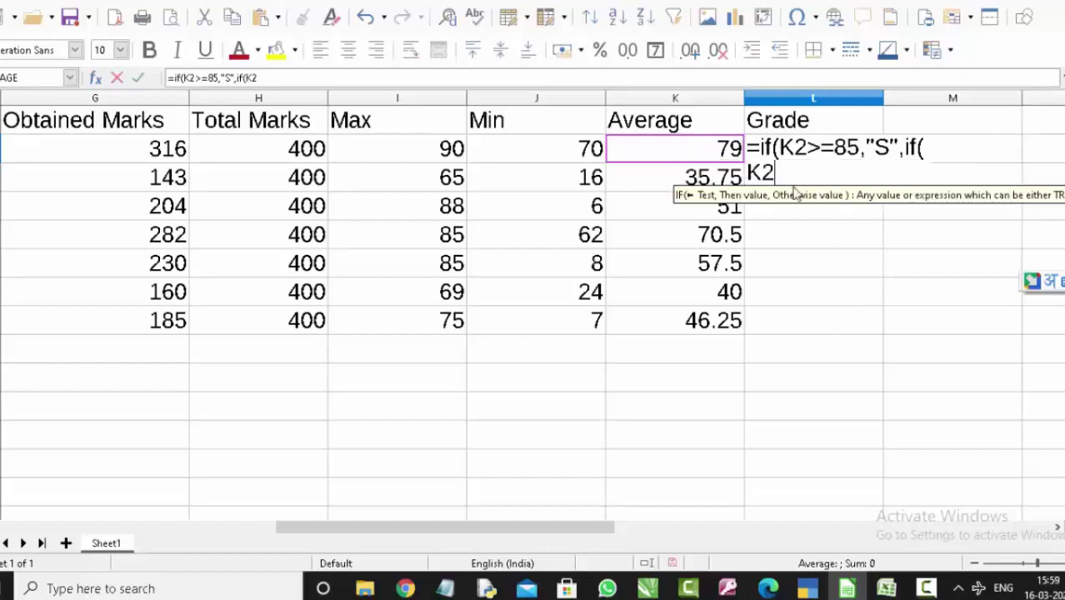
{"action": "type", "text": ">="}
{"action": "type", "text": "75"}
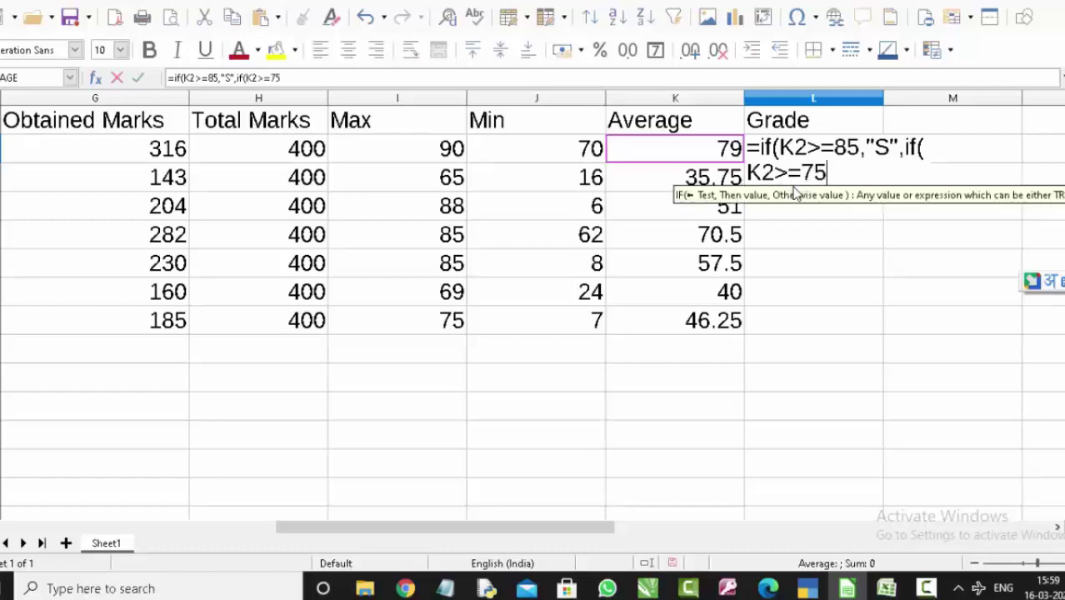
{"action": "type", "text": ",\"A"}
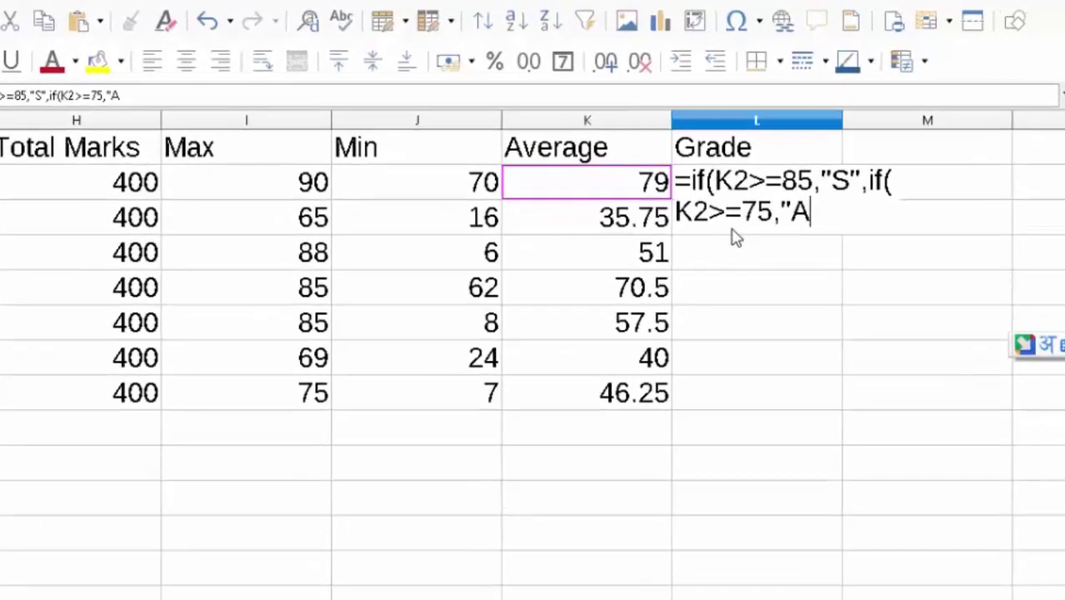
{"action": "type", "text": "\","}
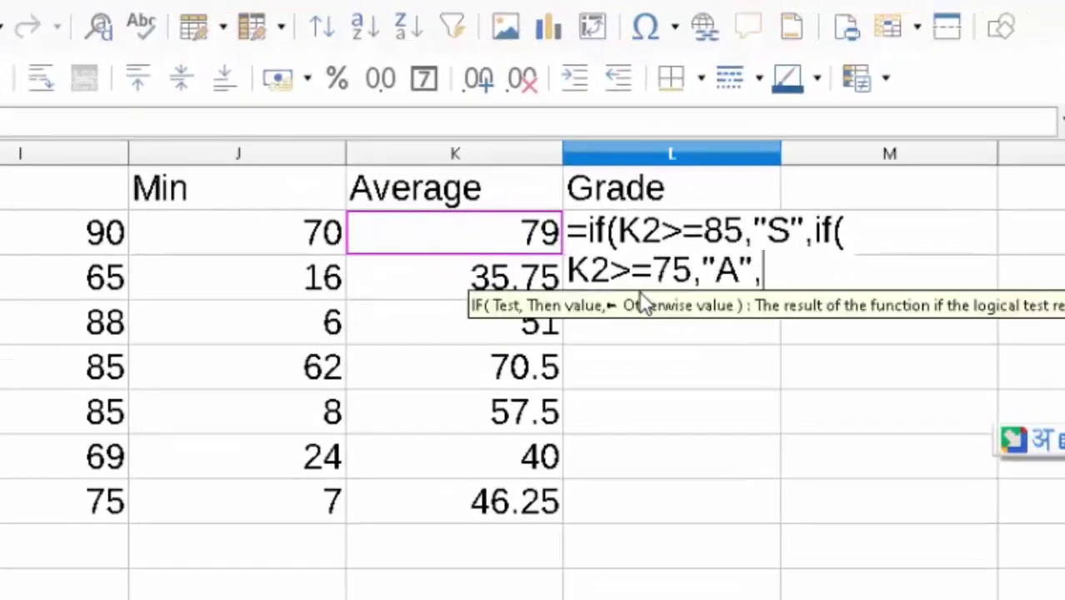
{"action": "type", "text": "if"}
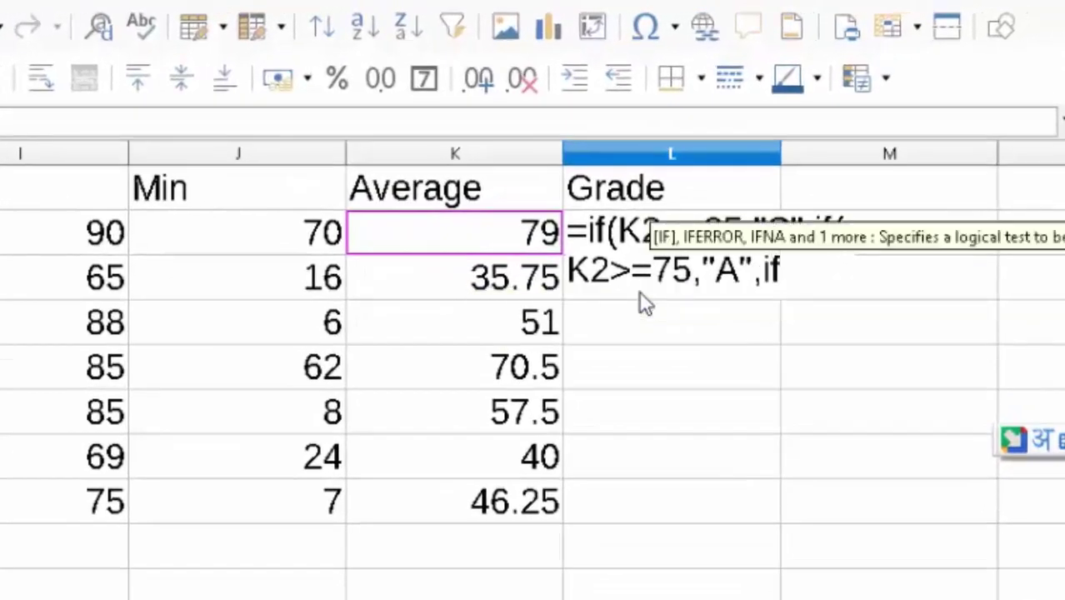
{"action": "type", "text": "("}
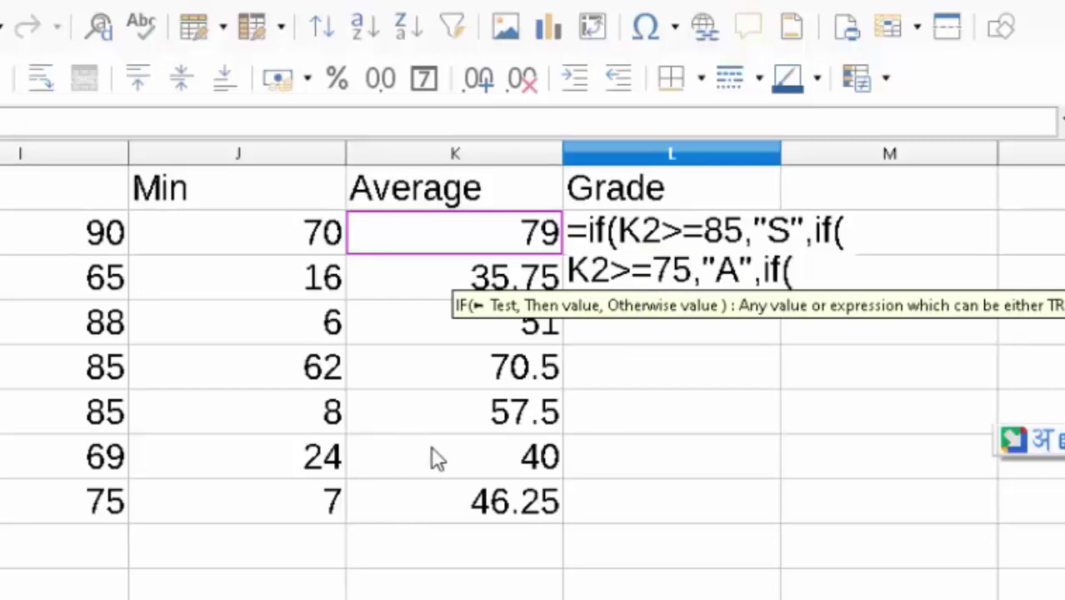
{"action": "type", "text": "k2"}
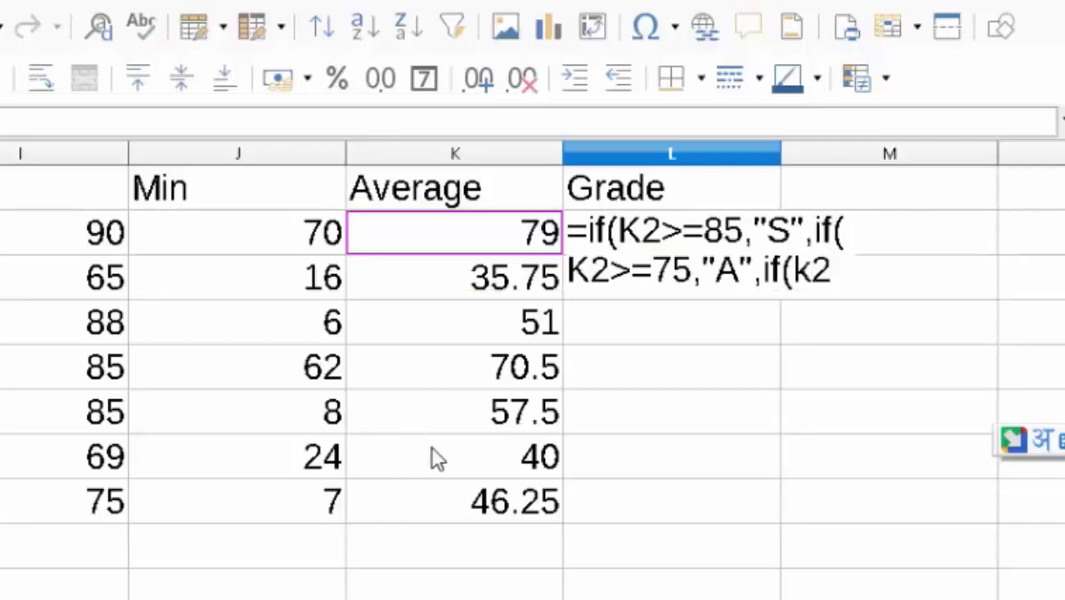
{"action": "type", "text": ">="}
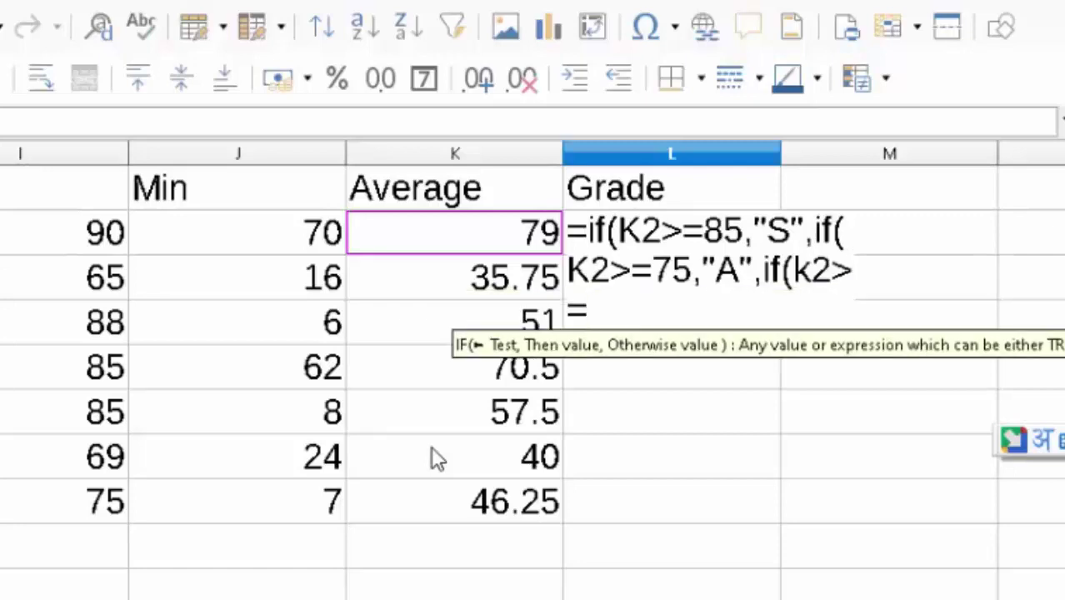
{"action": "type", "text": "65"}
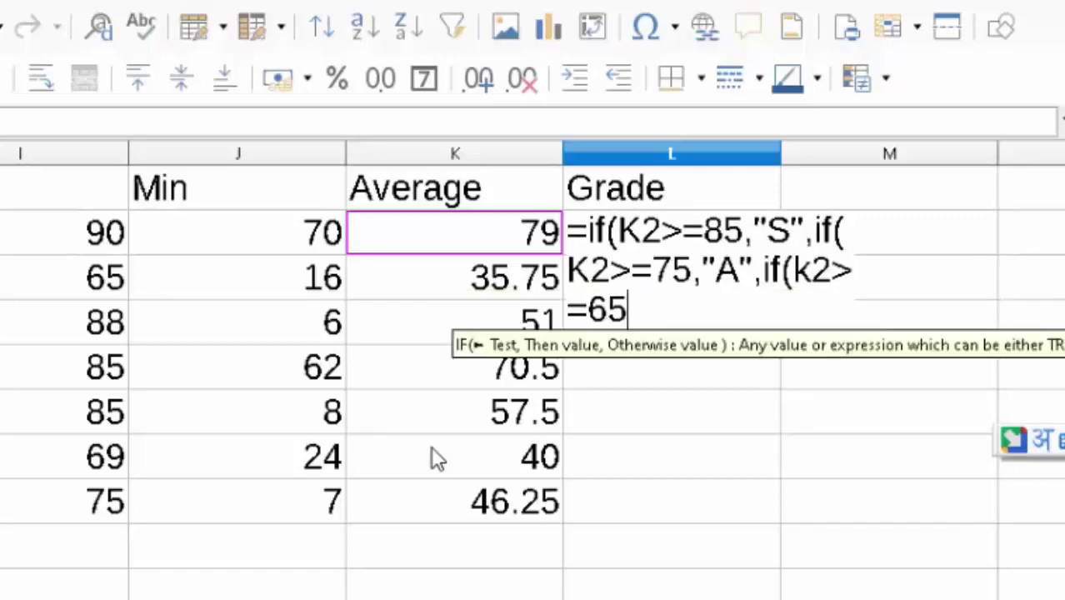
{"action": "type", "text": ","}
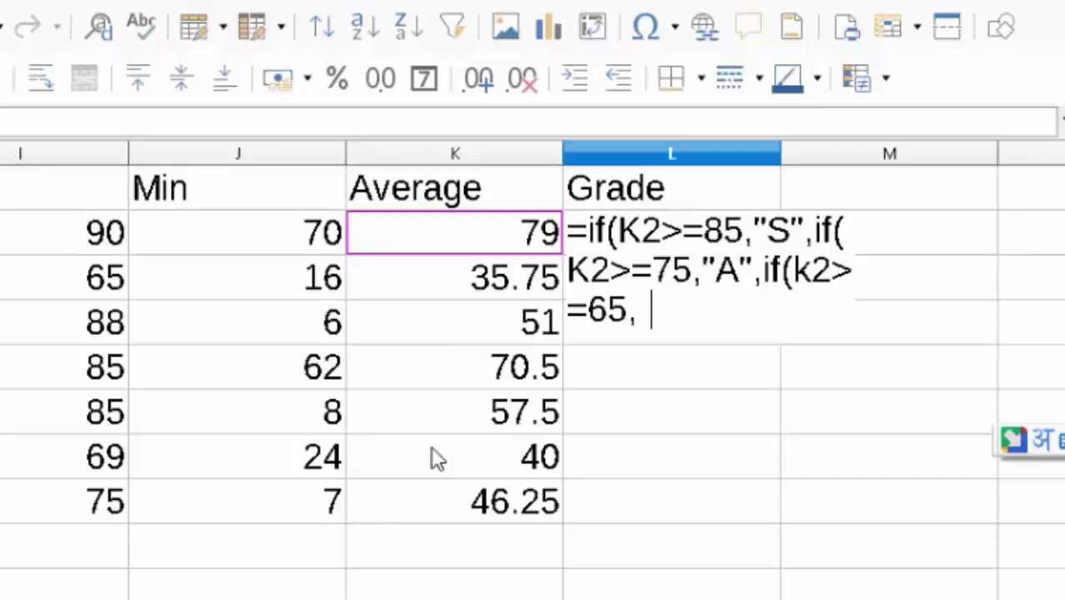
{"action": "type", "text": "\"B"}
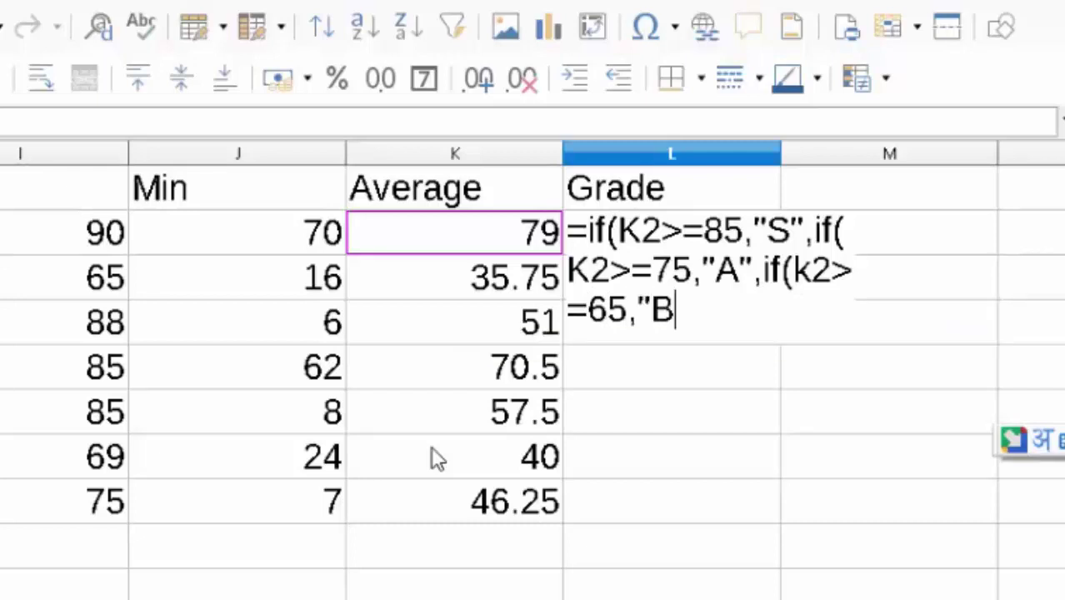
{"action": "type", "text": "\",if"}
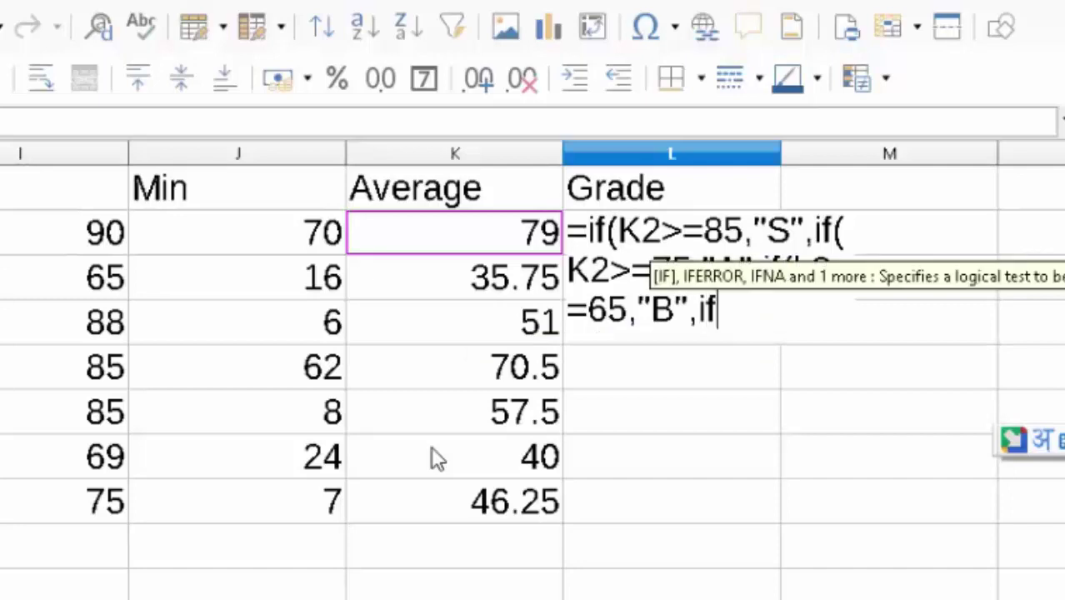
{"action": "type", "text": "("}
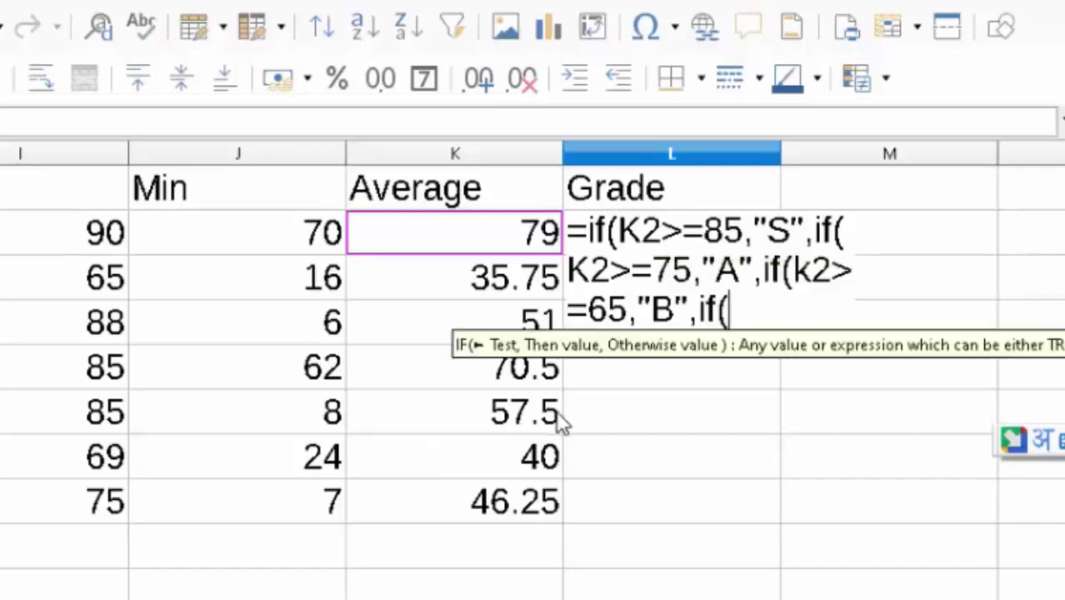
{"action": "type", "text": "k"}
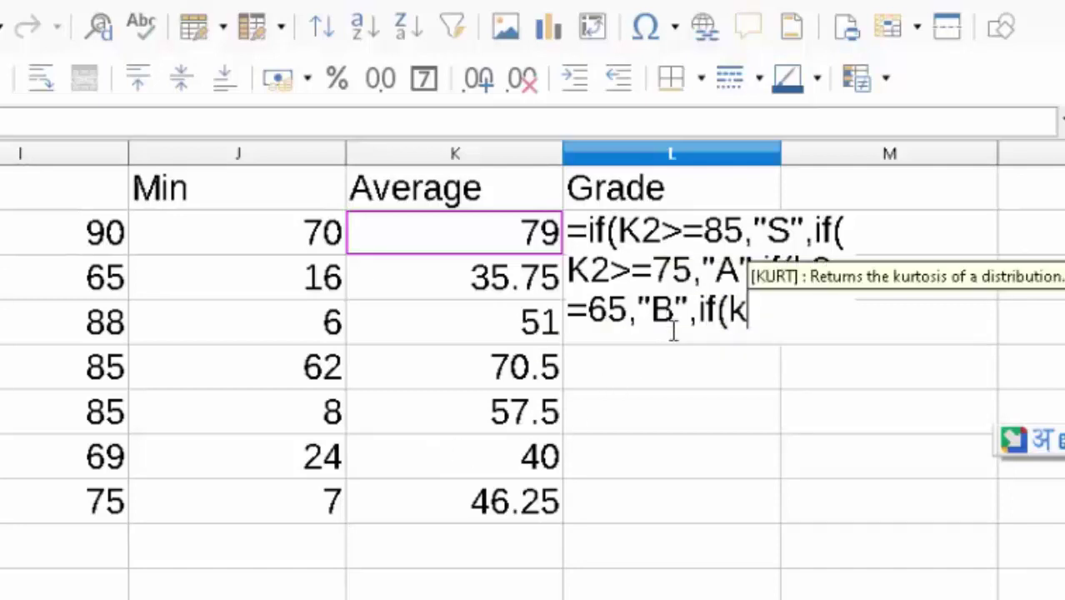
{"action": "type", "text": "2>="}
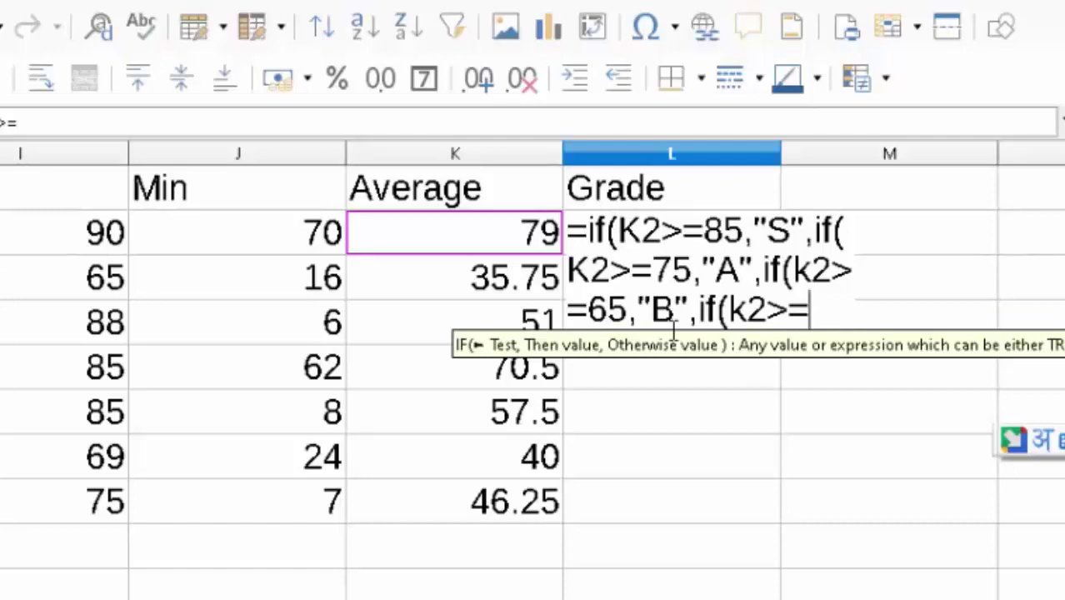
Add the C grade for averages of 55 or more to the L2 formula.
{"action": "type", "text": "55"}
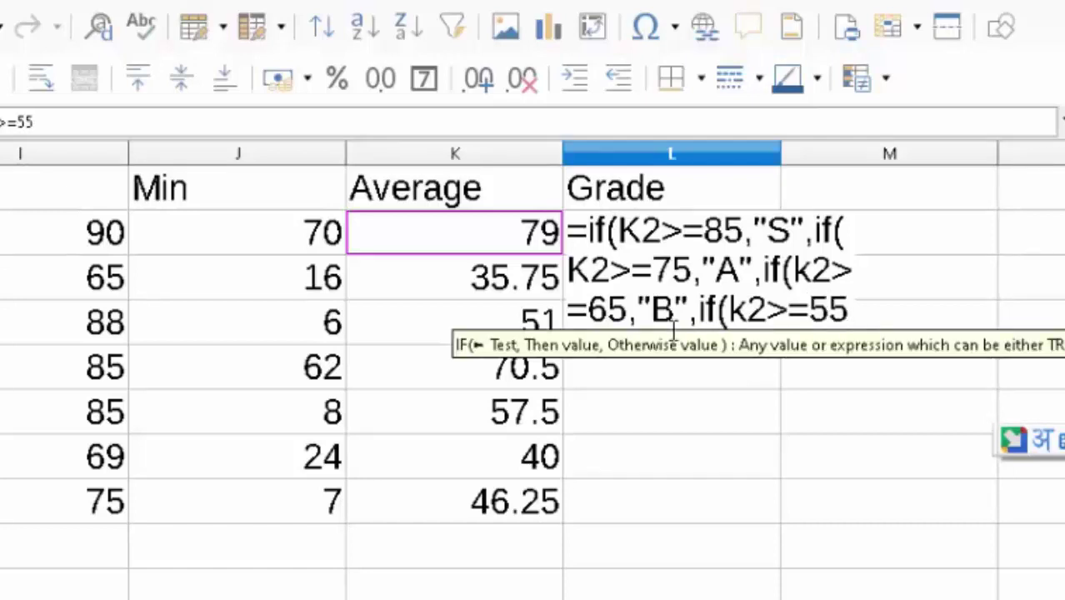
{"action": "type", "text": ","}
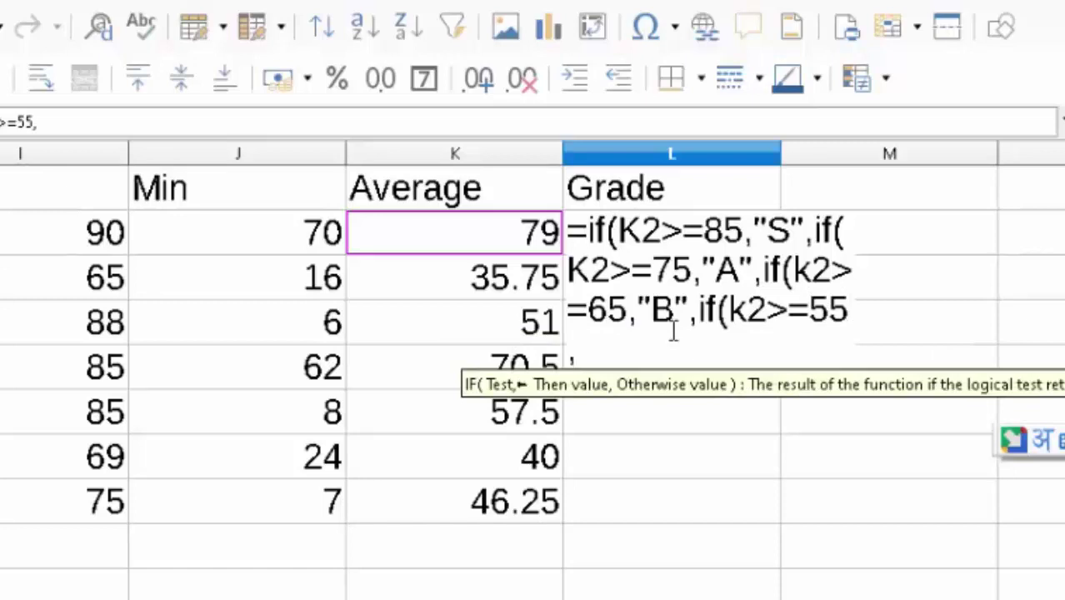
{"action": "type", "text": "\""}
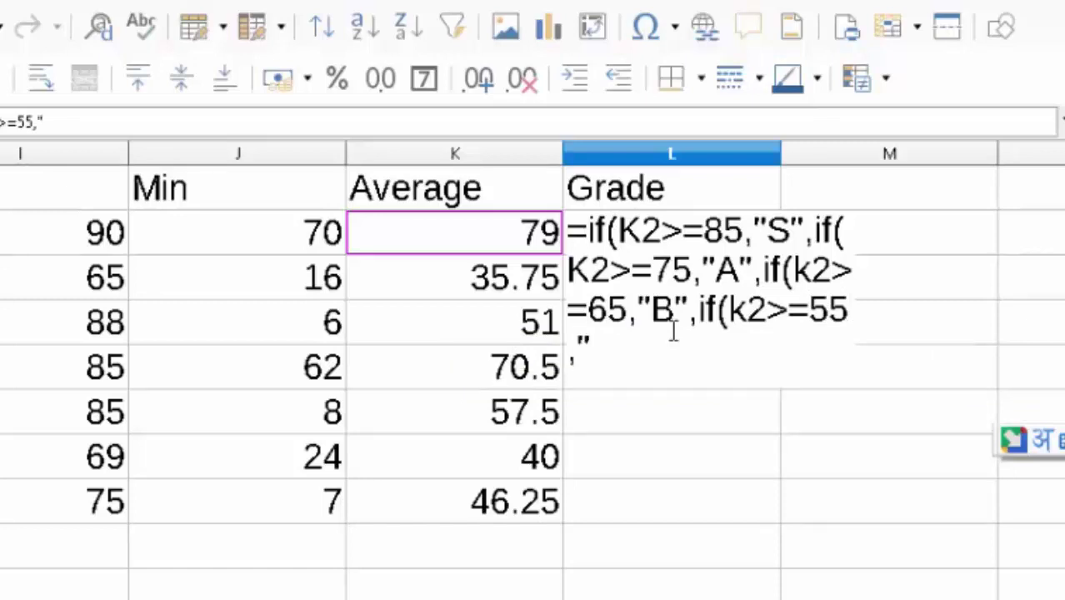
{"action": "type", "text": "C"}
{"action": "type", "text": "\",if"}
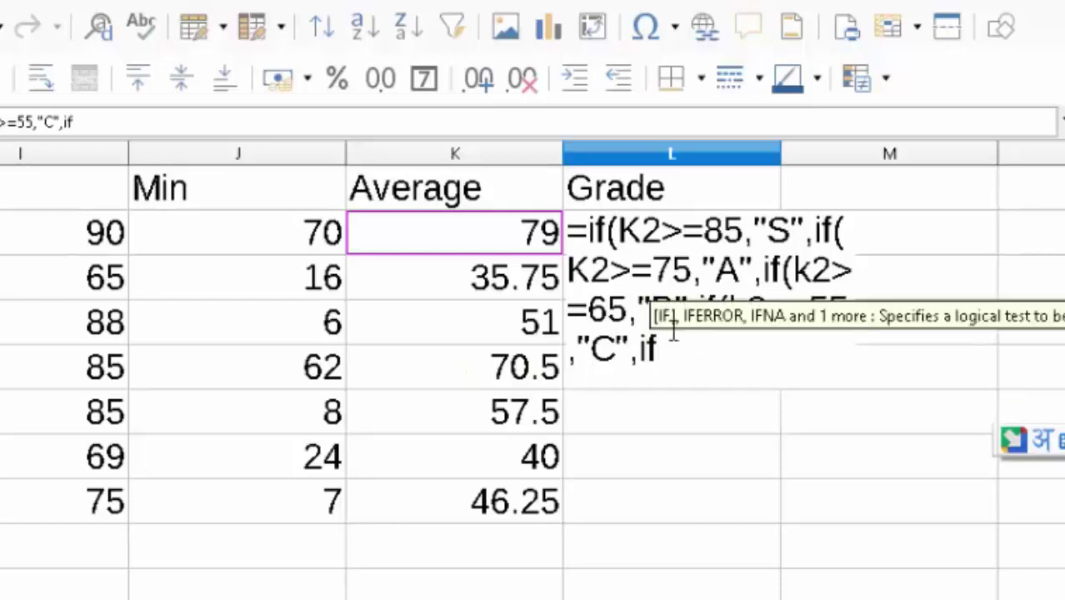
{"action": "type", "text": "("}
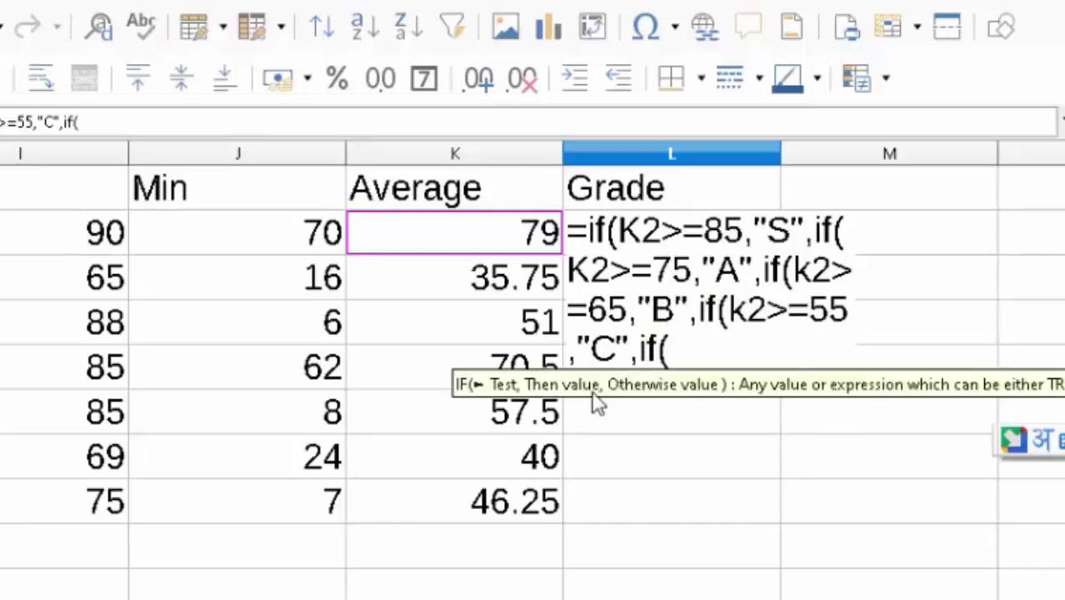
Finish the grade formula with D for 50 or above and 'Failed' otherwise, so L2 shows A.
{"action": "left_click", "coordinate": [520, 241]}
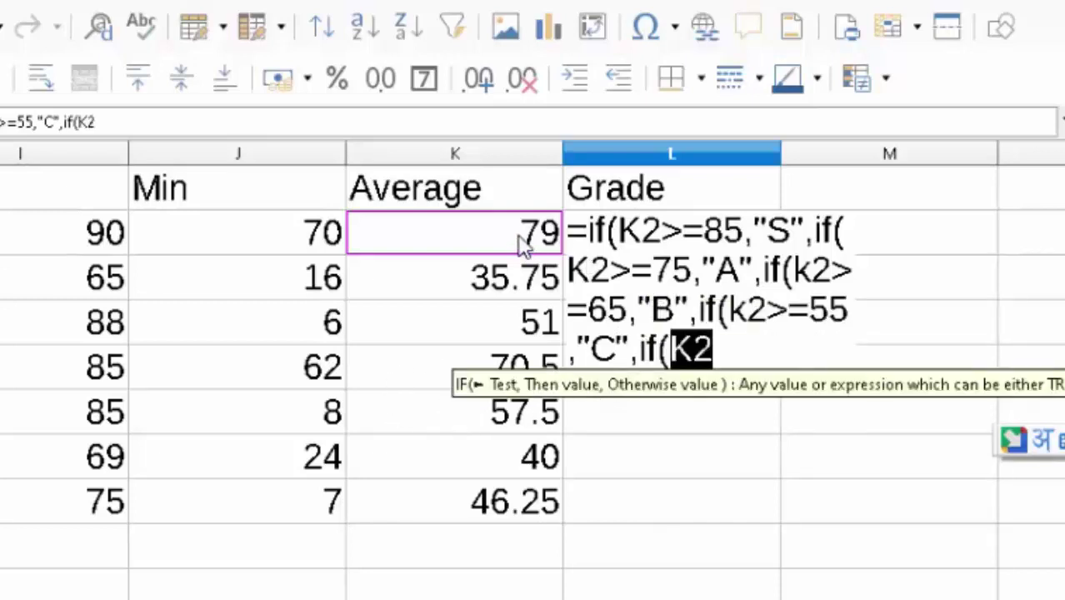
{"action": "type", "text": ">="}
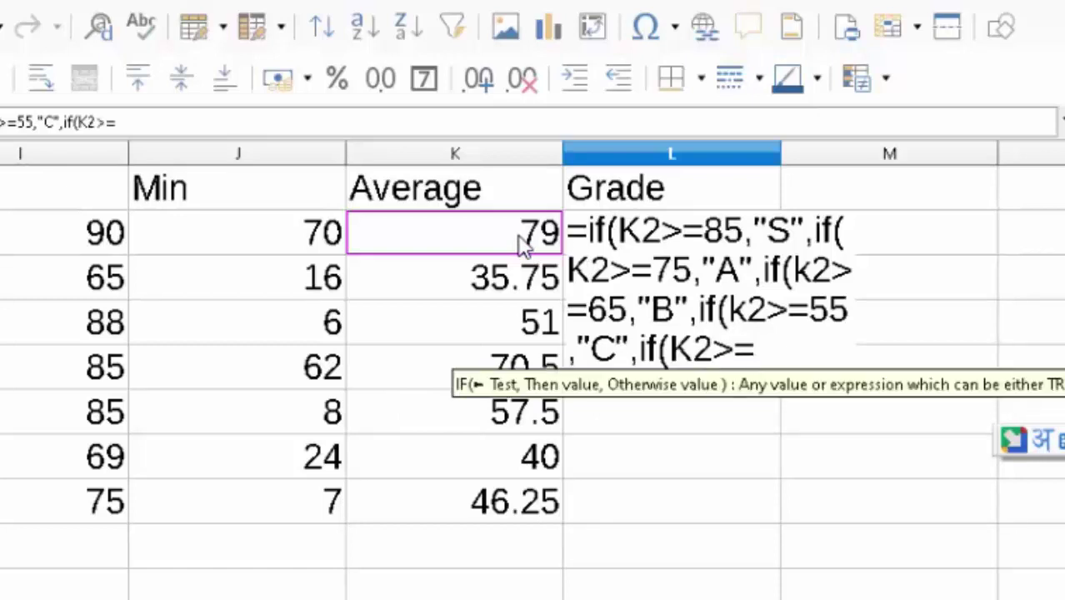
{"action": "type", "text": "50"}
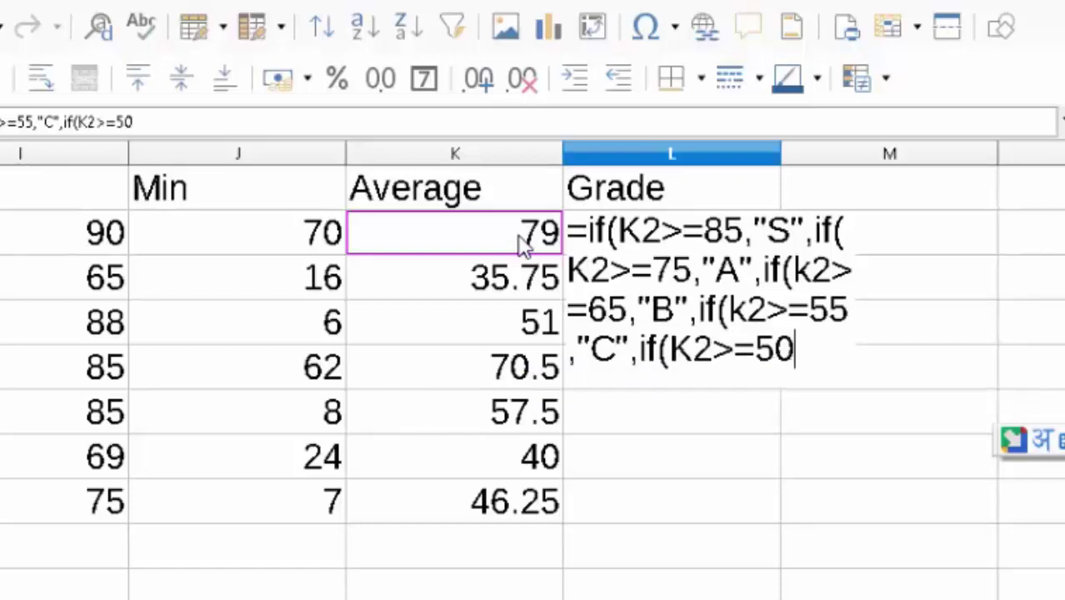
{"action": "type", "text": ","}
{"action": "type", "text": "\"D"}
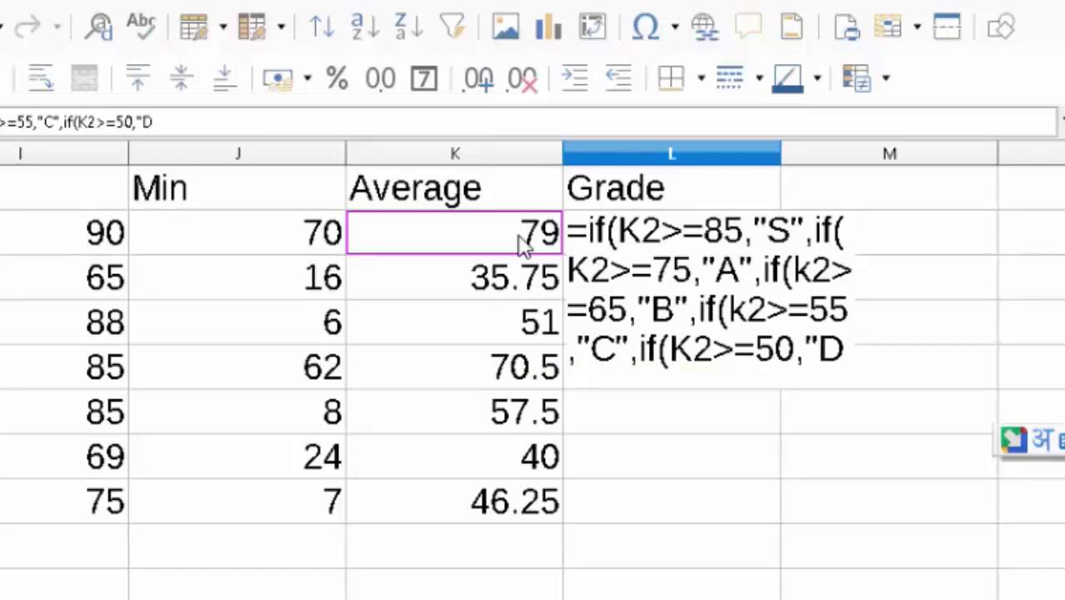
{"action": "type", "text": "\","}
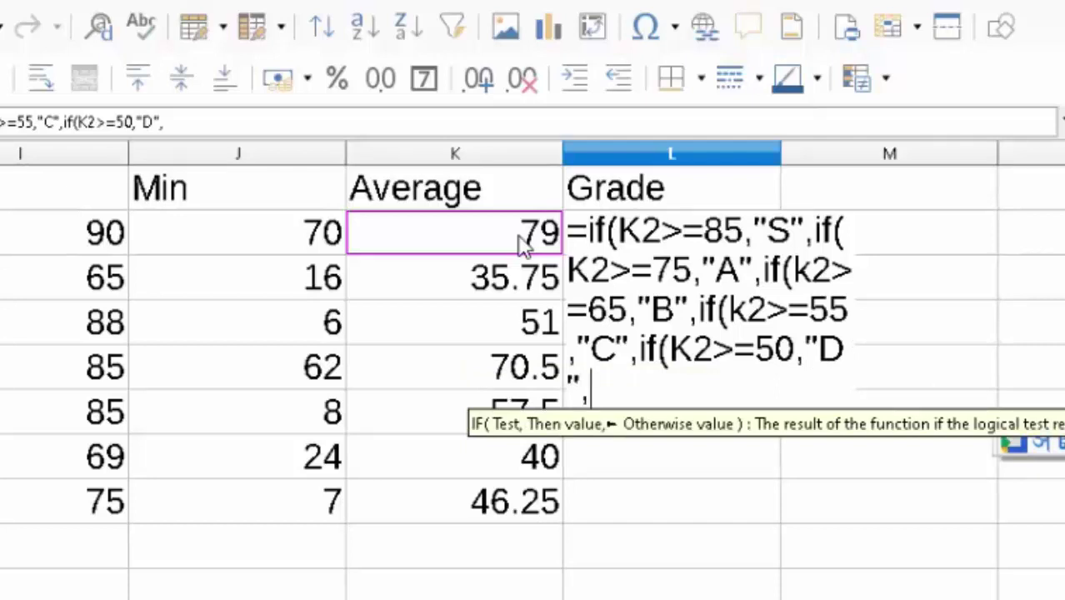
{"action": "type", "text": "\"Fa"}
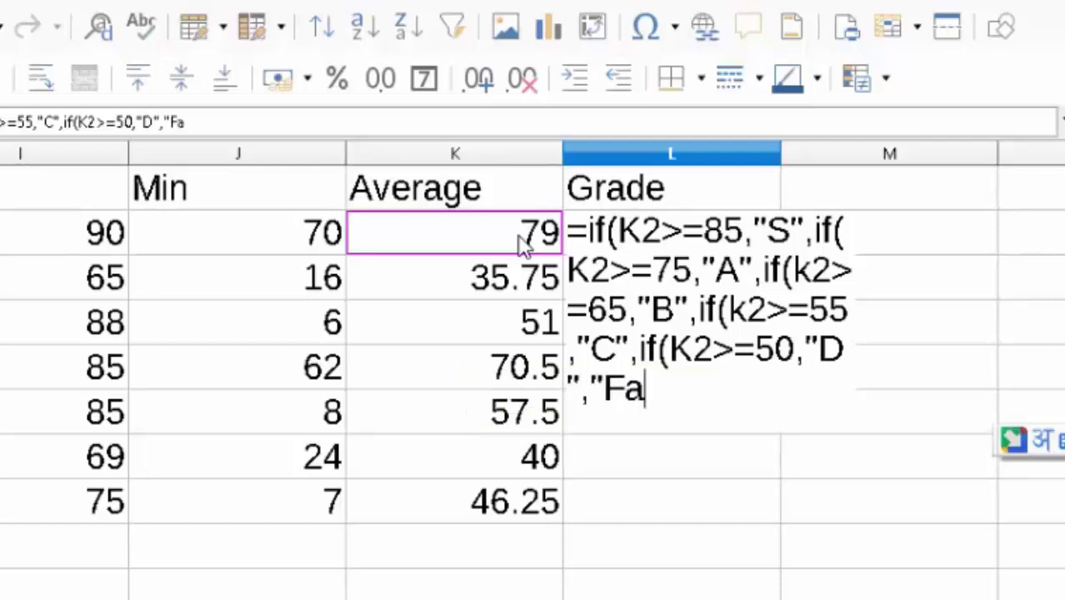
{"action": "type", "text": "iled\""}
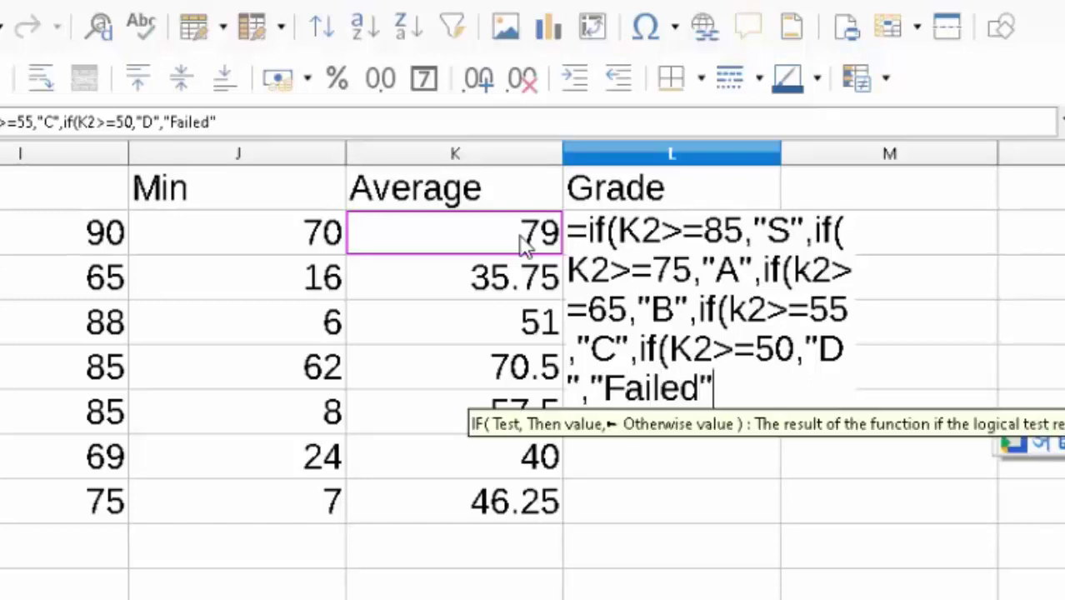
{"action": "type", "text": ")))))"}
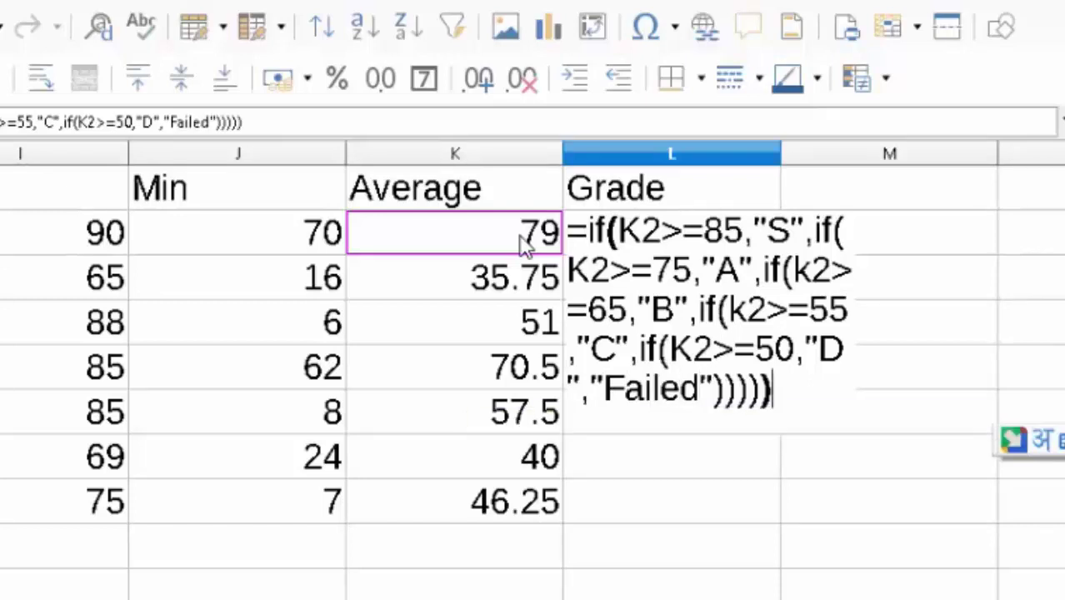
{"action": "key", "text": "Return"}
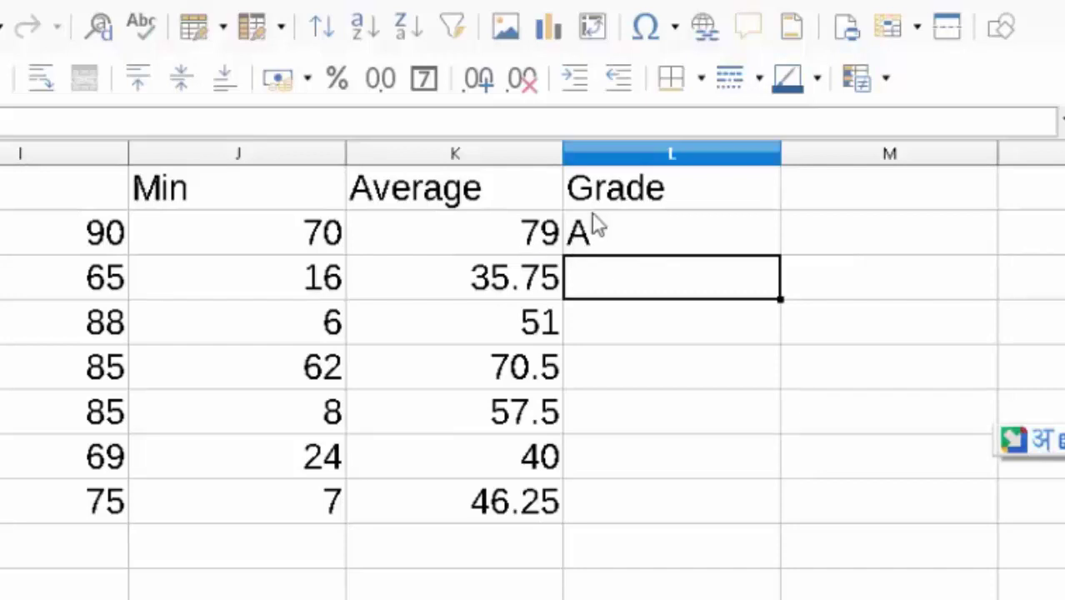
Copy the L2 grade formula down through L3:L8.
{"action": "left_click", "coordinate": [616, 223]}
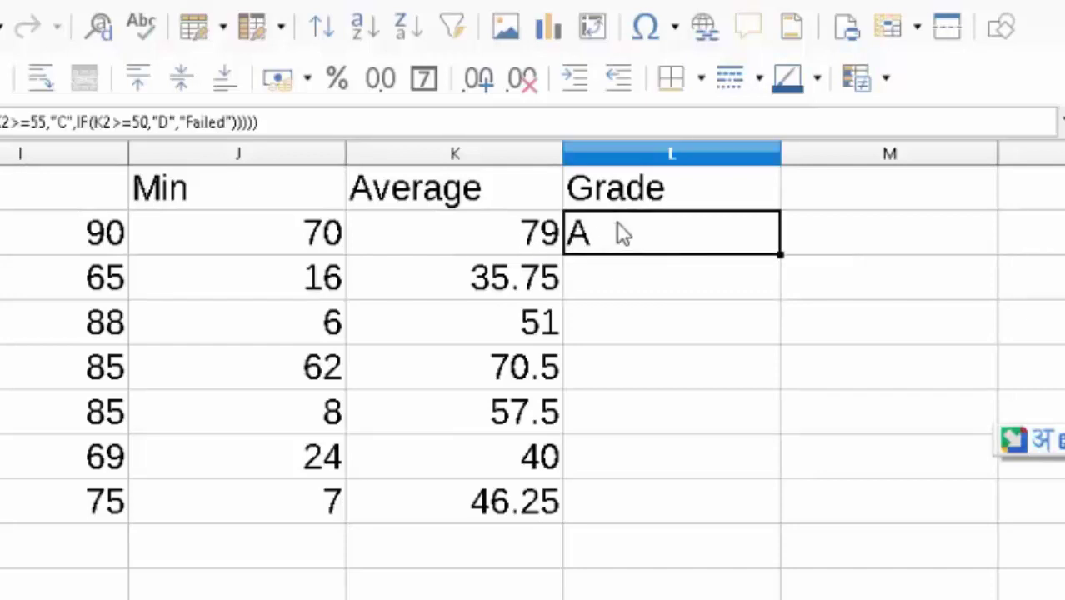
{"action": "left_click", "coordinate": [777, 260]}
{"action": "left_click", "coordinate": [736, 234]}
{"action": "left_click_drag", "start_coordinate": [779, 254], "coordinate": [761, 528]}
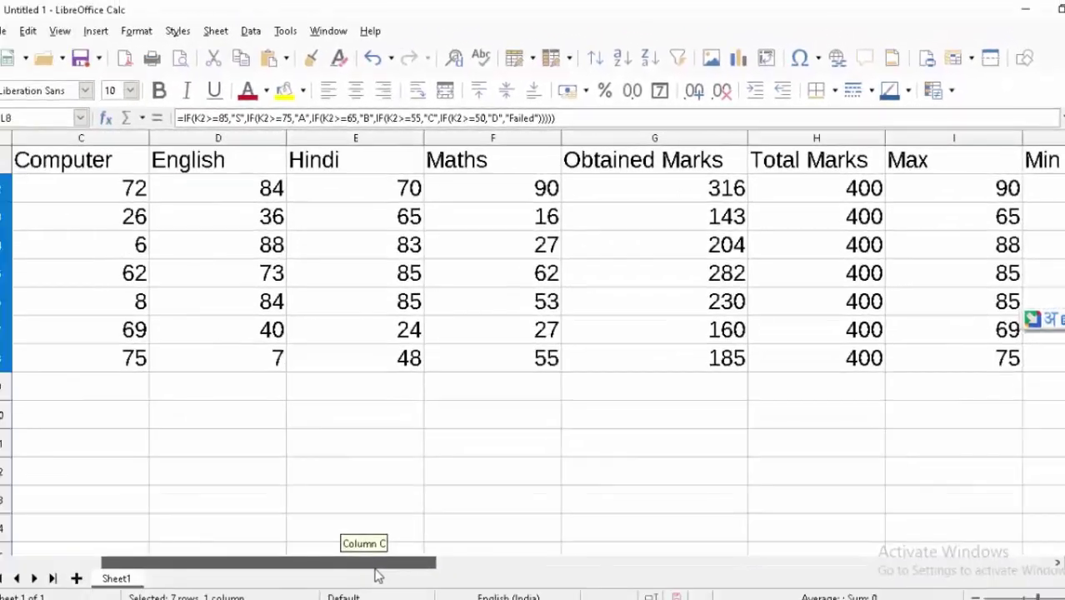
Scroll across to check the filled Grade column, where L3's 35.75 average reads Failed.
{"action": "left_click_drag", "start_coordinate": [374, 568], "coordinate": [401, 575]}
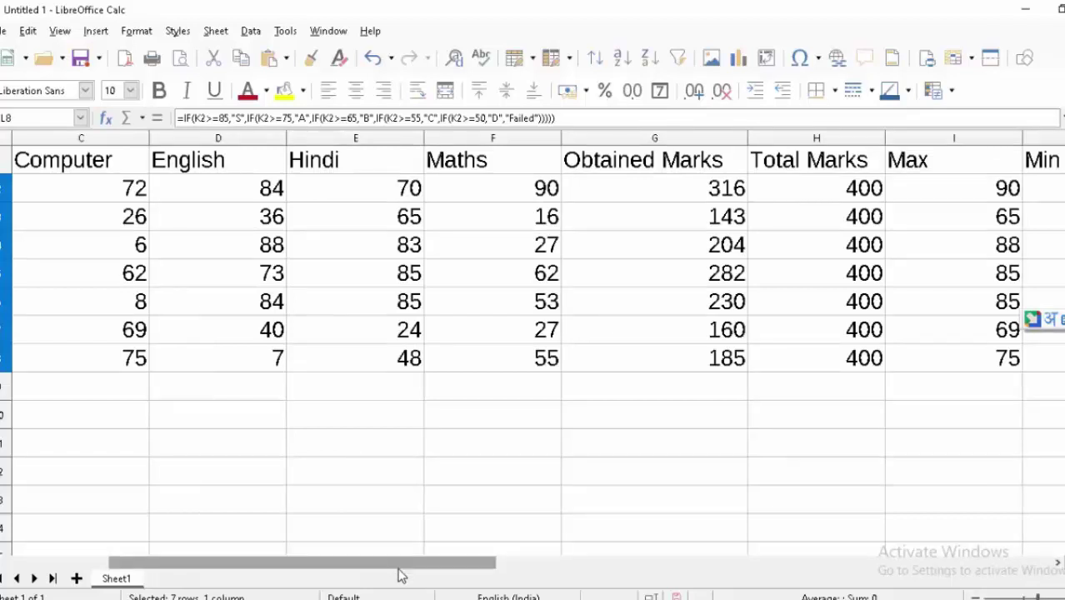
{"action": "left_click_drag", "start_coordinate": [385, 573], "coordinate": [583, 575]}
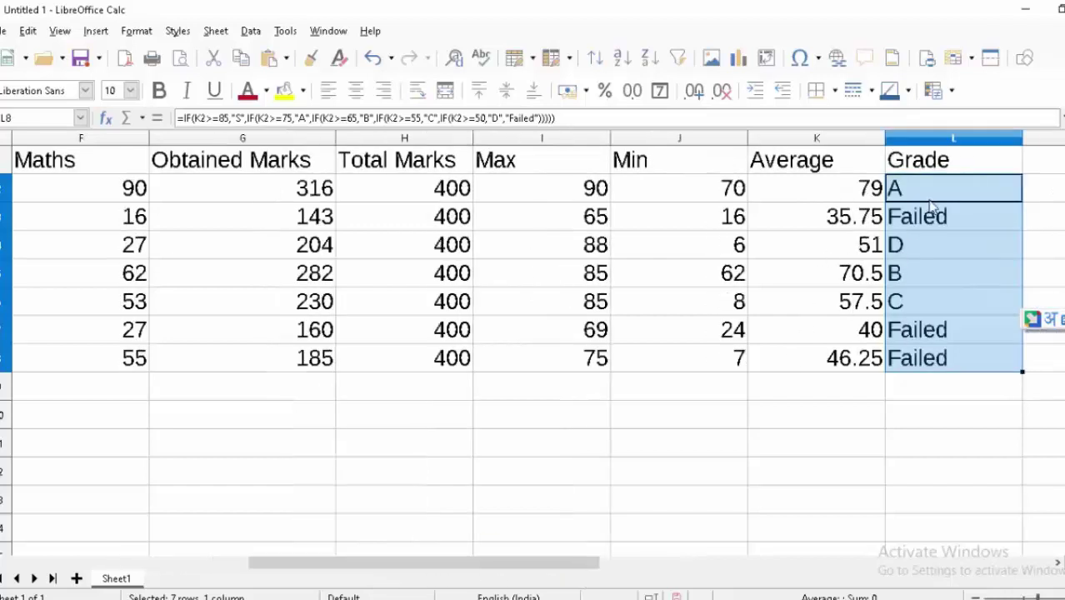
{"action": "left_click", "coordinate": [937, 188]}
{"action": "left_click", "coordinate": [941, 216]}
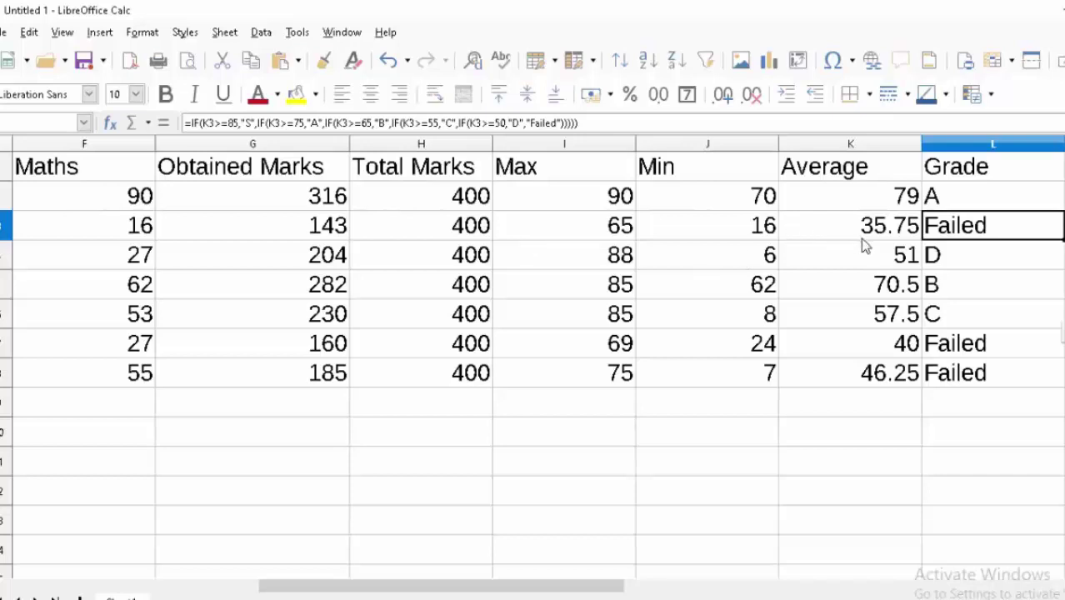
Change the Maths mark in F4 from 16 to 88 and check the grade in L4.
{"action": "left_click", "coordinate": [140, 257]}
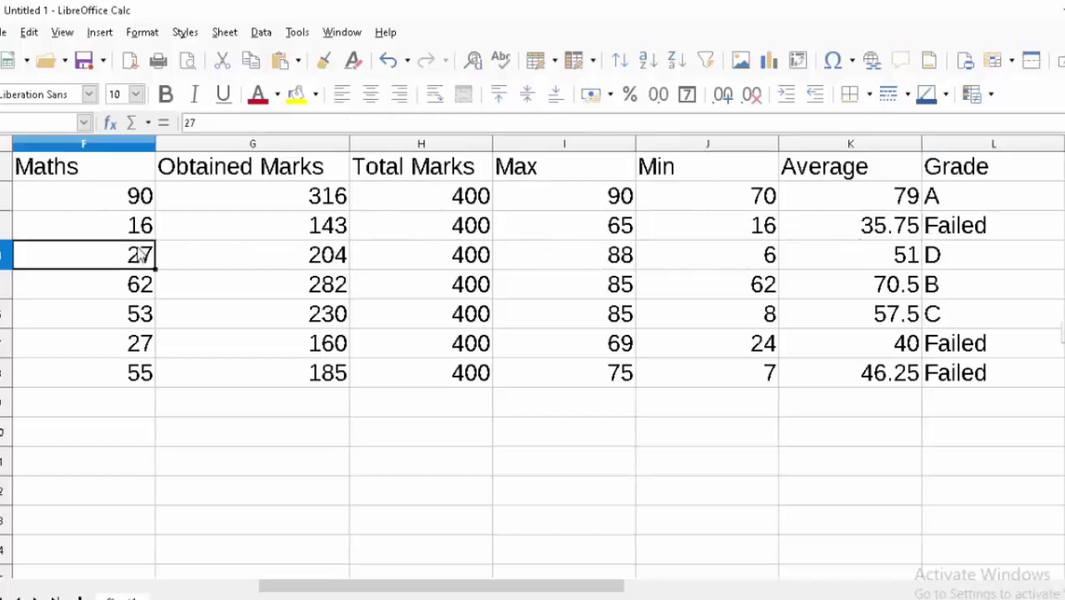
{"action": "left_click", "coordinate": [144, 237]}
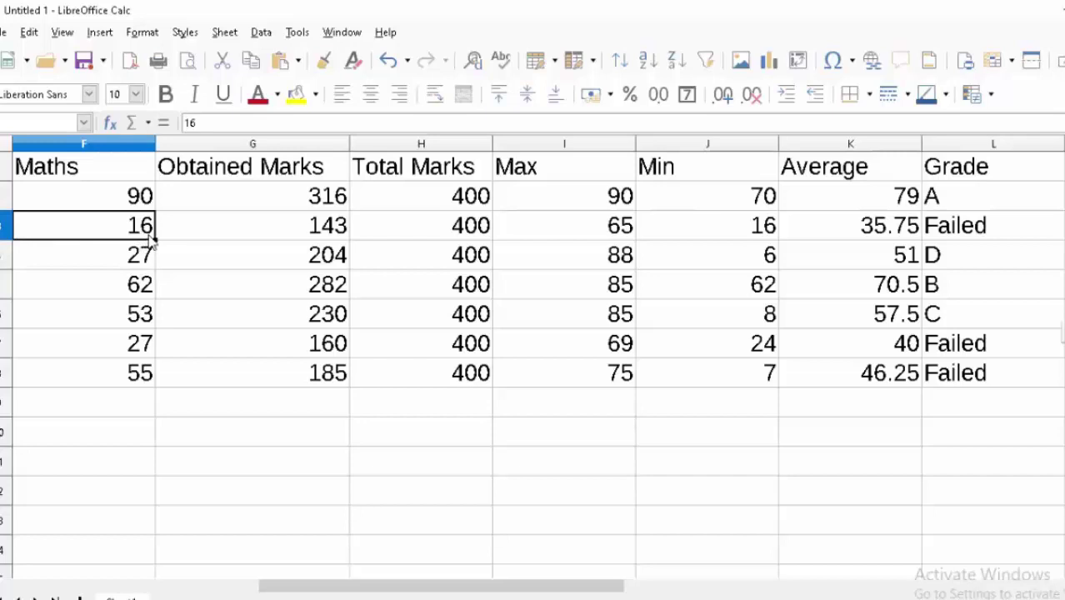
{"action": "key", "text": "BackSpace"}
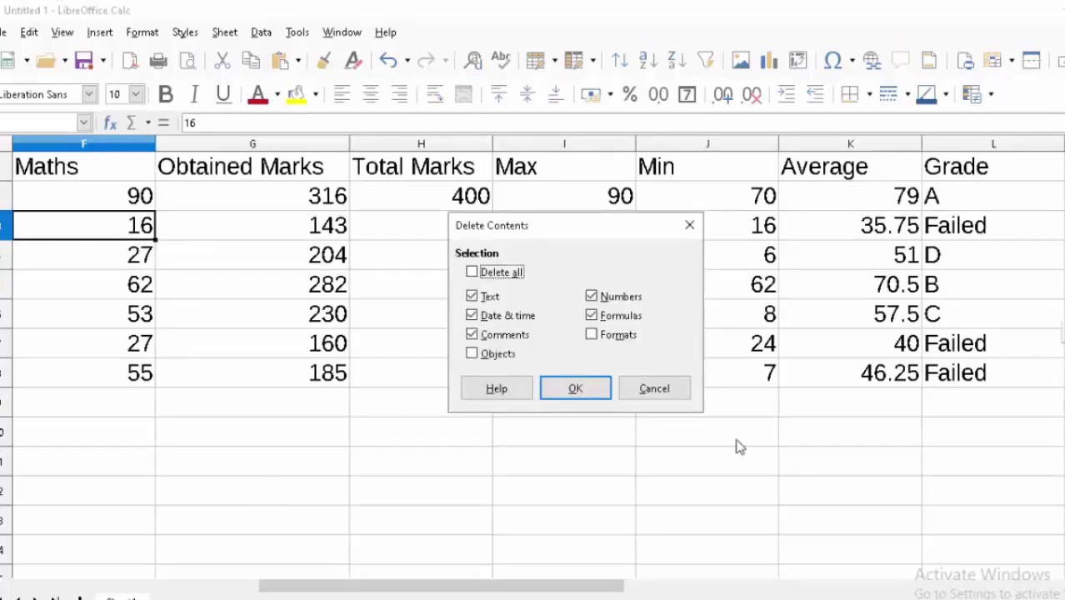
{"action": "key", "text": "Return"}
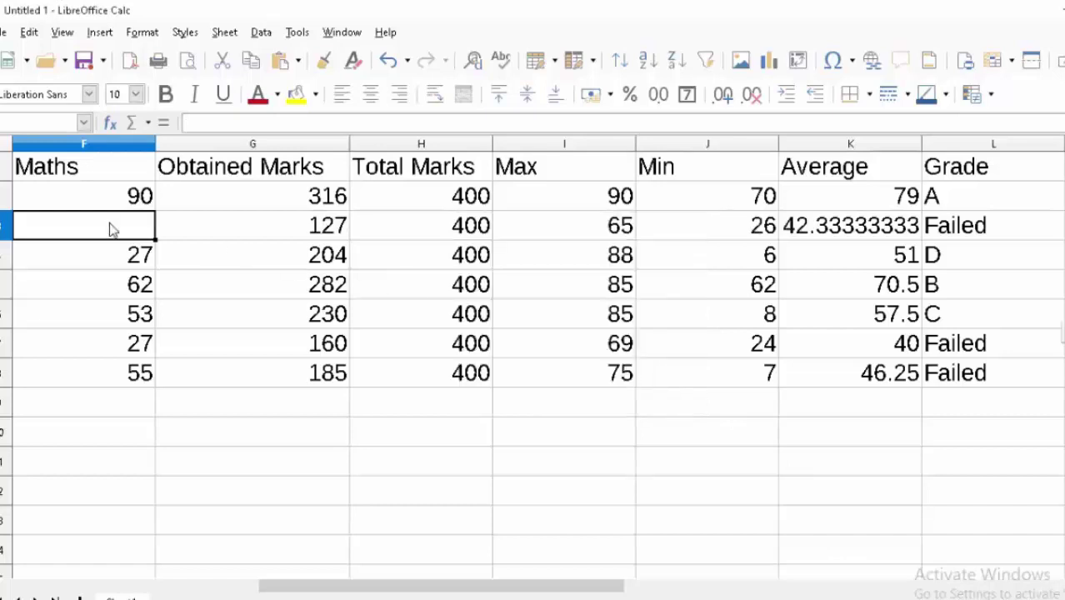
{"action": "type", "text": "88"}
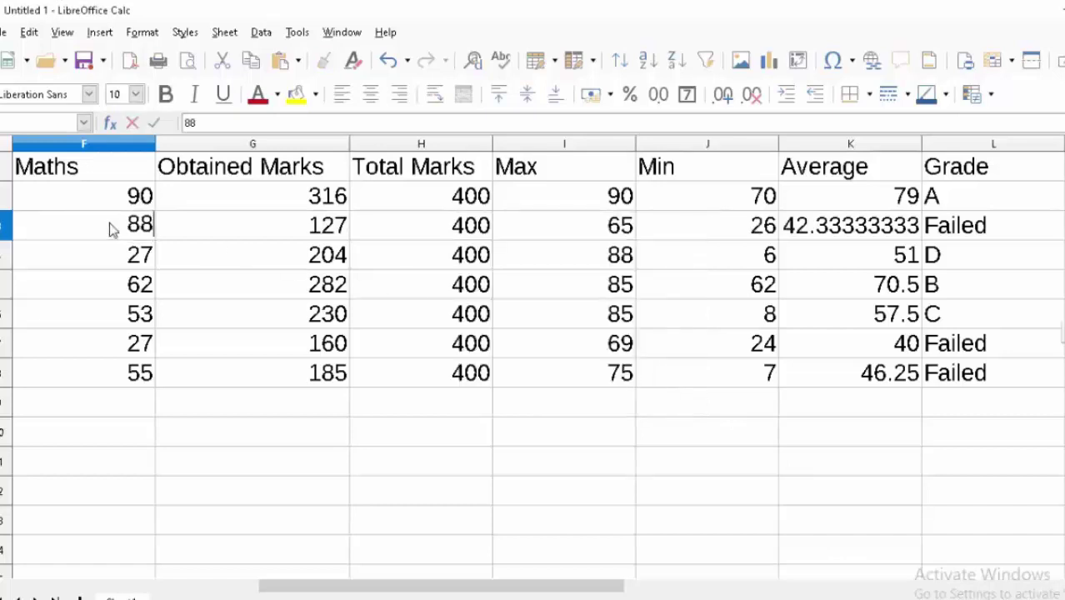
{"action": "key", "text": "Return"}
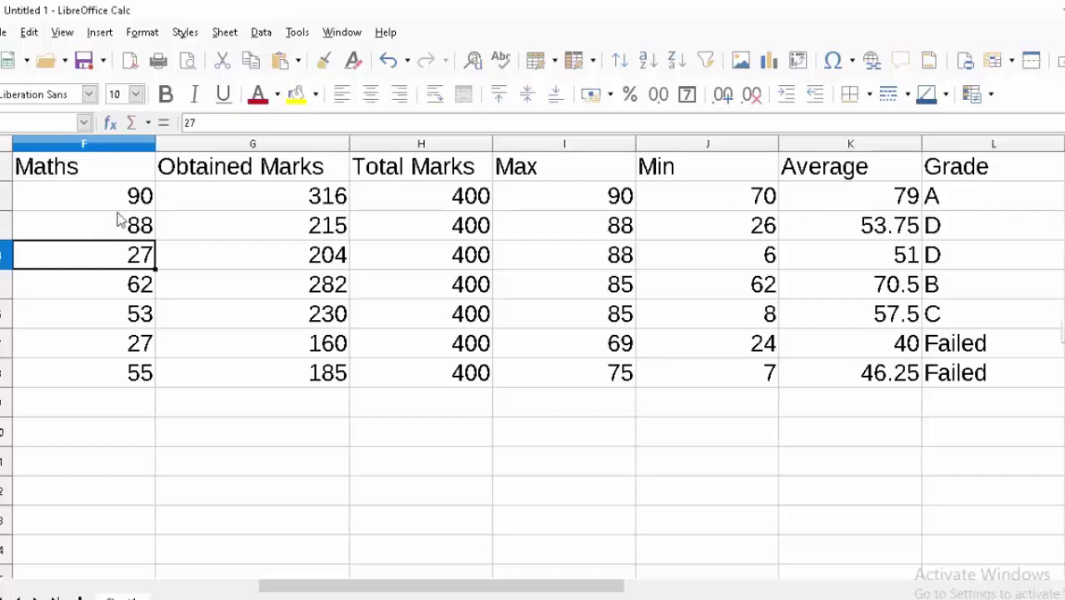
{"action": "left_click", "coordinate": [951, 231]}
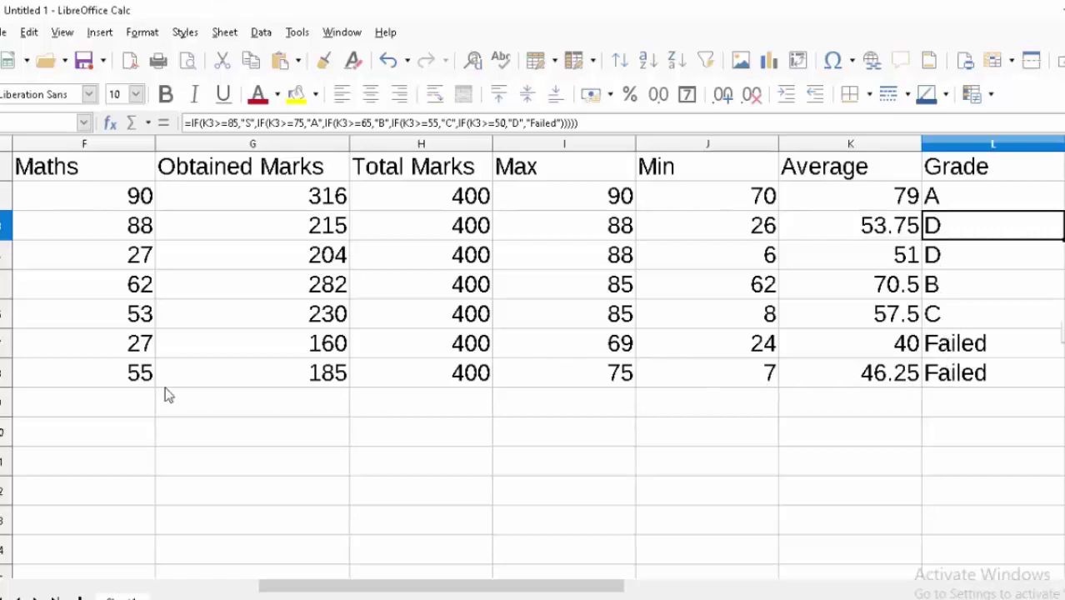
{"action": "left_click_drag", "start_coordinate": [563, 593], "coordinate": [483, 595]}
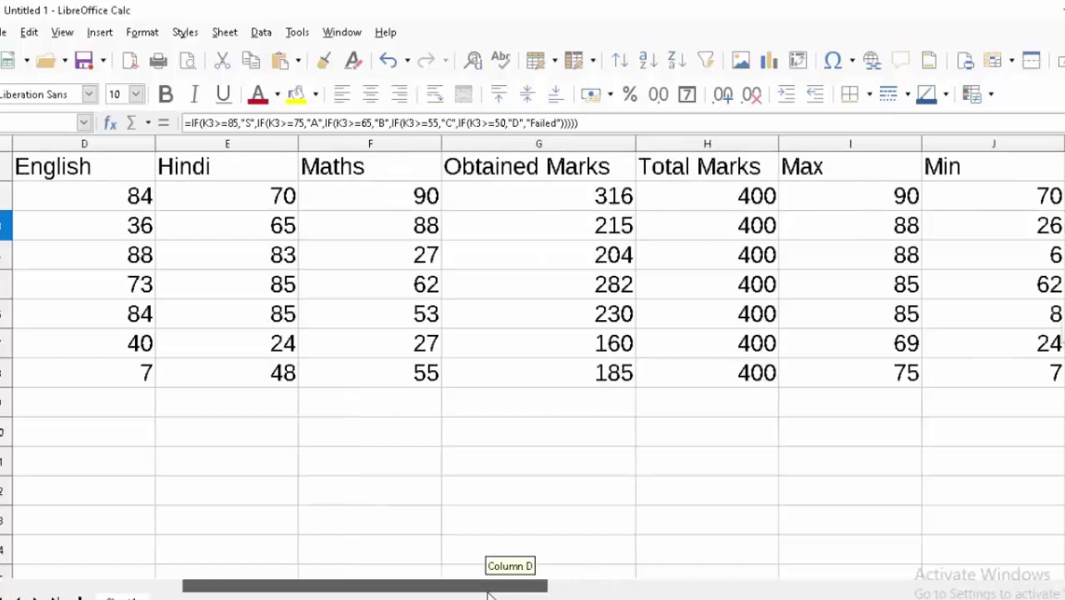
Edit D8's English mark from 7 to 87, giving total 265, average 66.25, grade B.
{"action": "left_click", "coordinate": [146, 381]}
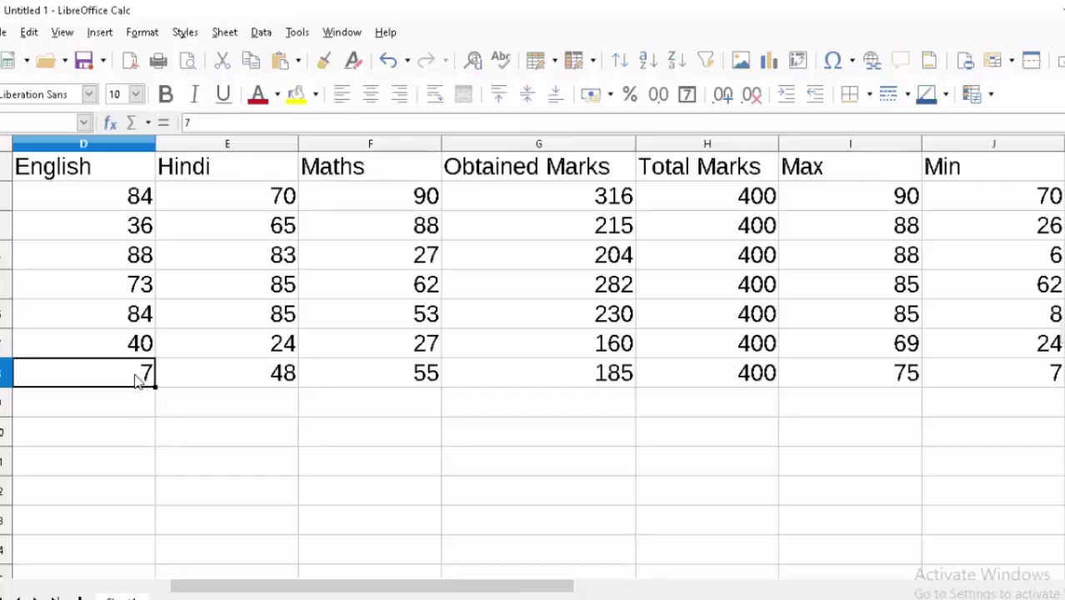
{"action": "double_click", "coordinate": [137, 378]}
{"action": "type", "text": "8"}
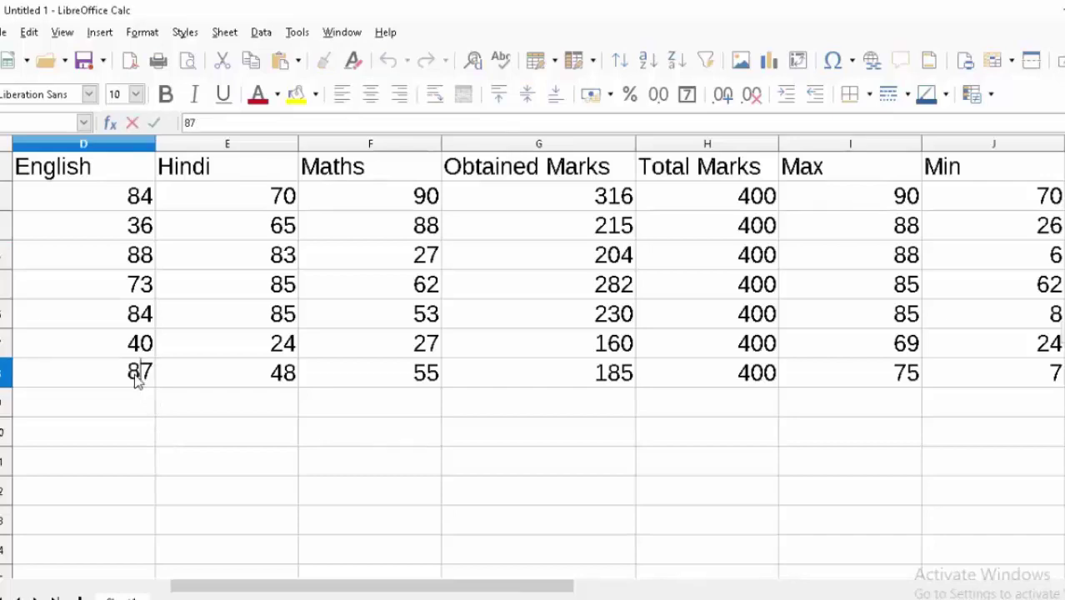
{"action": "key", "text": "Return"}
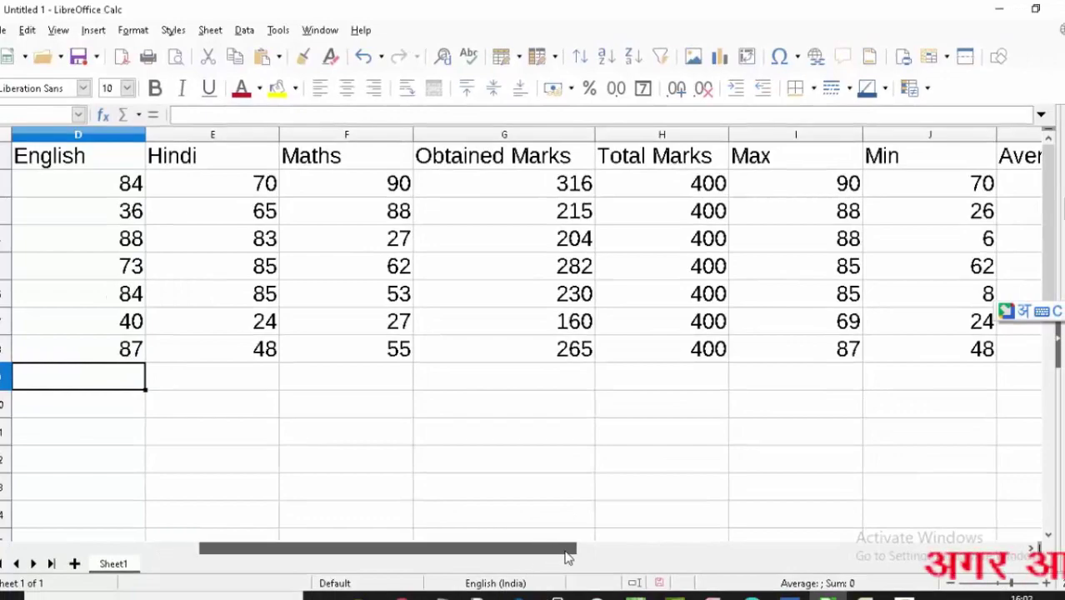
{"action": "left_click_drag", "start_coordinate": [521, 550], "coordinate": [647, 548]}
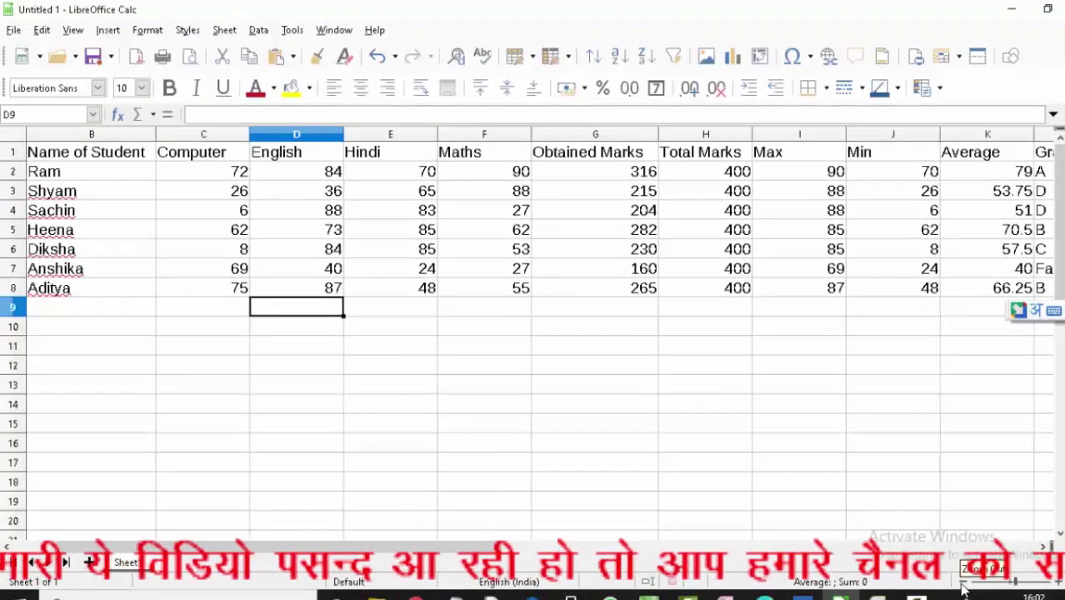
Apply All Borders to every cell of the marks table B1:L8.
{"action": "left_click", "coordinate": [962, 585]}
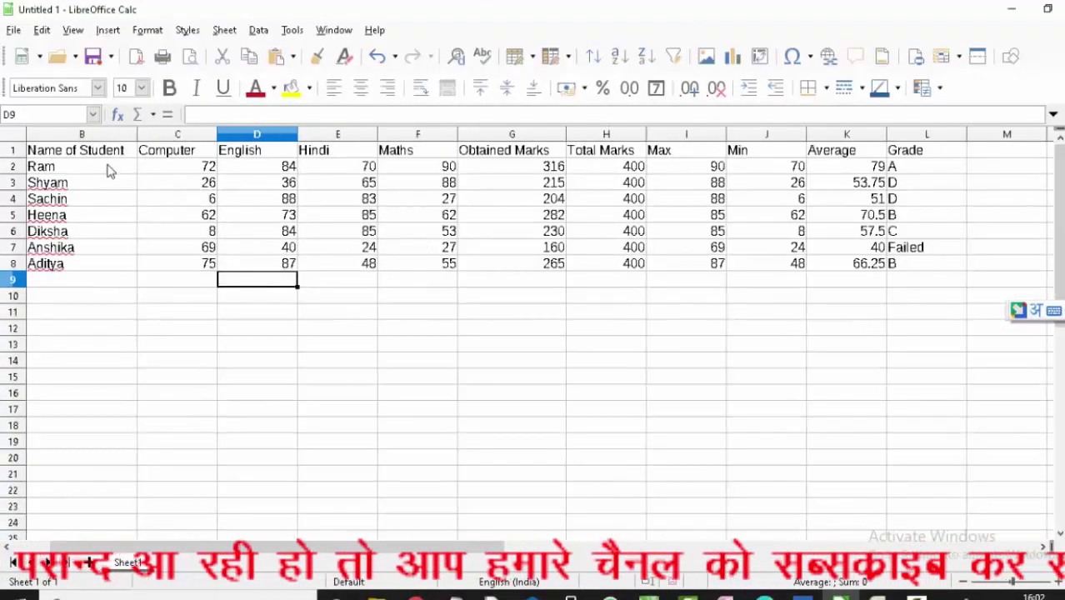
{"action": "mouse_move", "coordinate": [83, 152]}
{"action": "left_mouse_down"}
{"action": "mouse_move", "coordinate": [718, 271]}
{"action": "mouse_move", "coordinate": [899, 277]}
{"action": "left_mouse_up"}
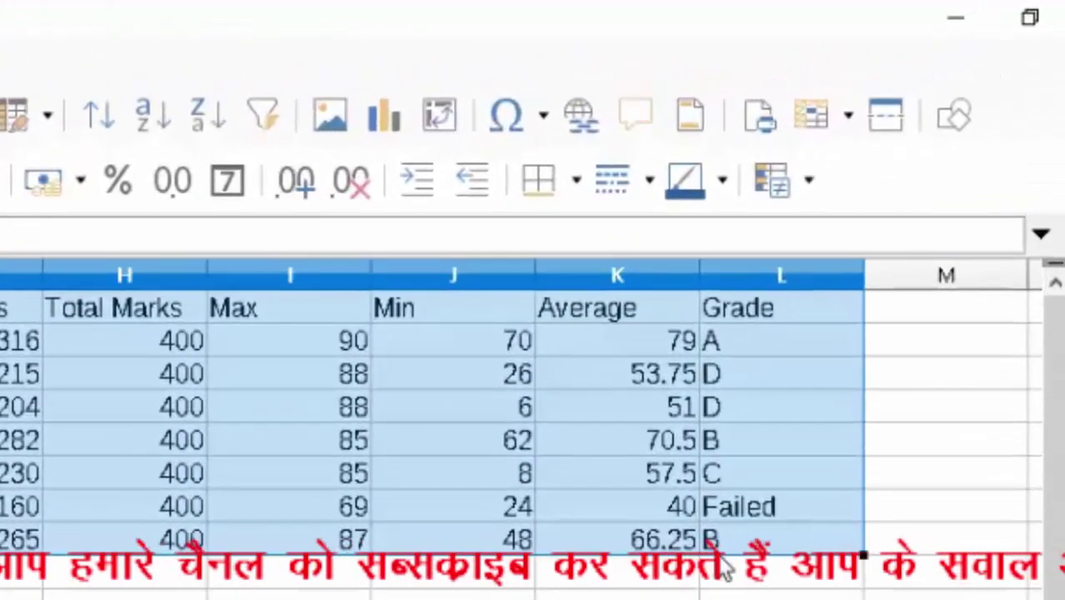
{"action": "left_click", "coordinate": [575, 180]}
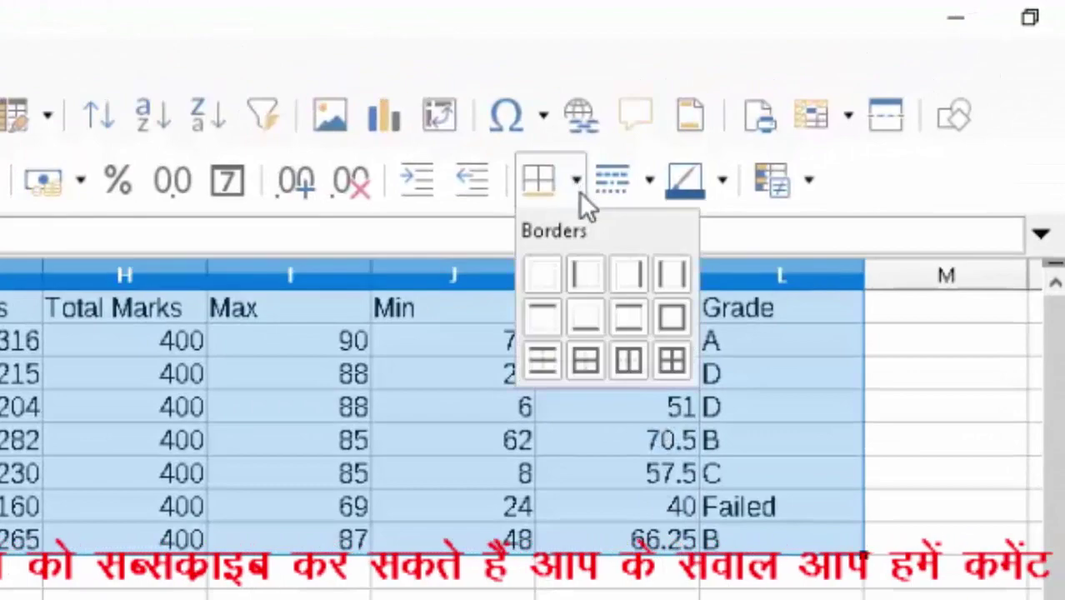
{"action": "left_click", "coordinate": [671, 359]}
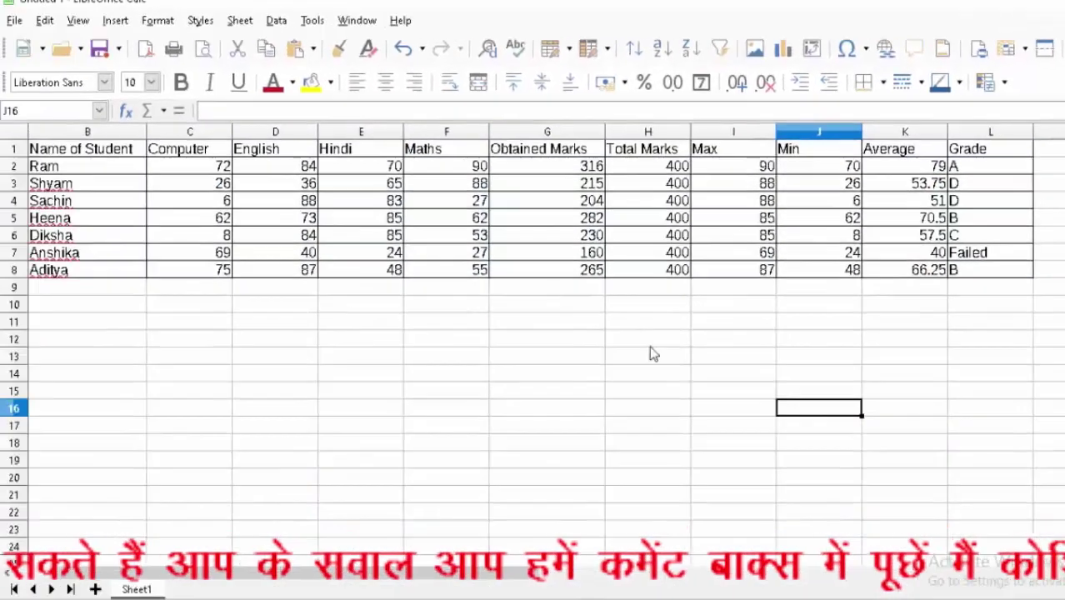
Make the B1:L1 column headings bold on a black background.
{"action": "left_click", "coordinate": [125, 152]}
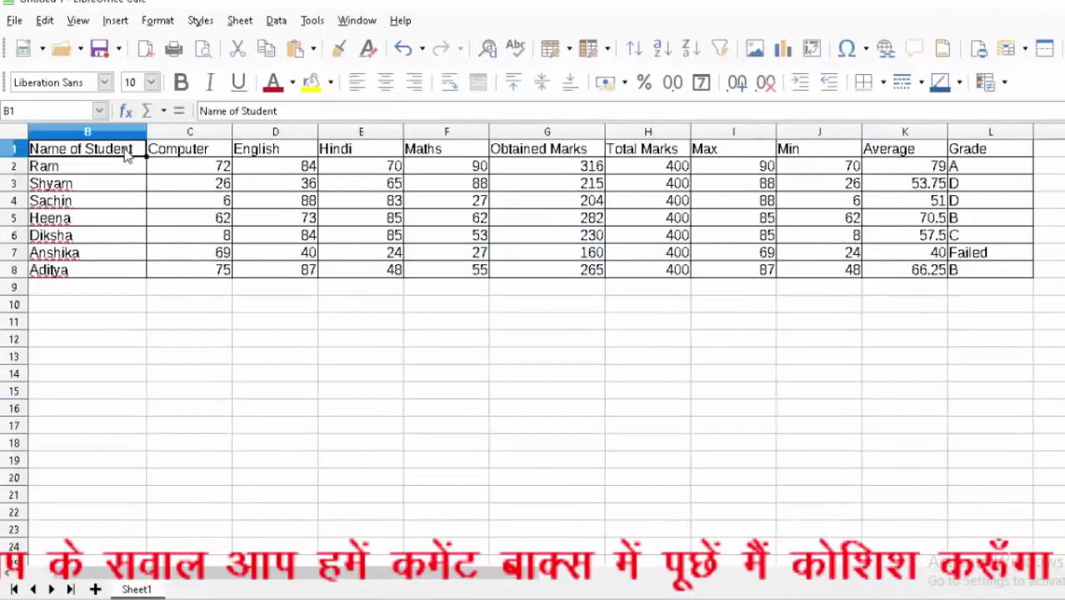
{"action": "mouse_move", "coordinate": [138, 151]}
{"action": "left_mouse_down"}
{"action": "mouse_move", "coordinate": [662, 164]}
{"action": "mouse_move", "coordinate": [992, 150]}
{"action": "left_mouse_up"}
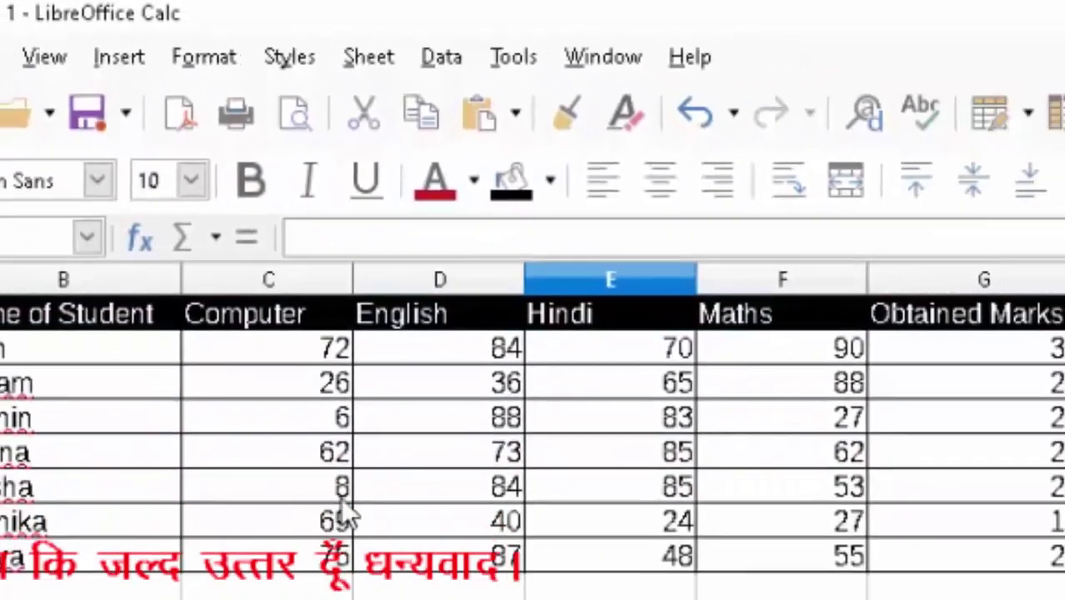
{"action": "mouse_move", "coordinate": [100, 160]}
{"action": "left_mouse_down"}
{"action": "mouse_move", "coordinate": [614, 165]}
{"action": "mouse_move", "coordinate": [982, 153]}
{"action": "left_mouse_up"}
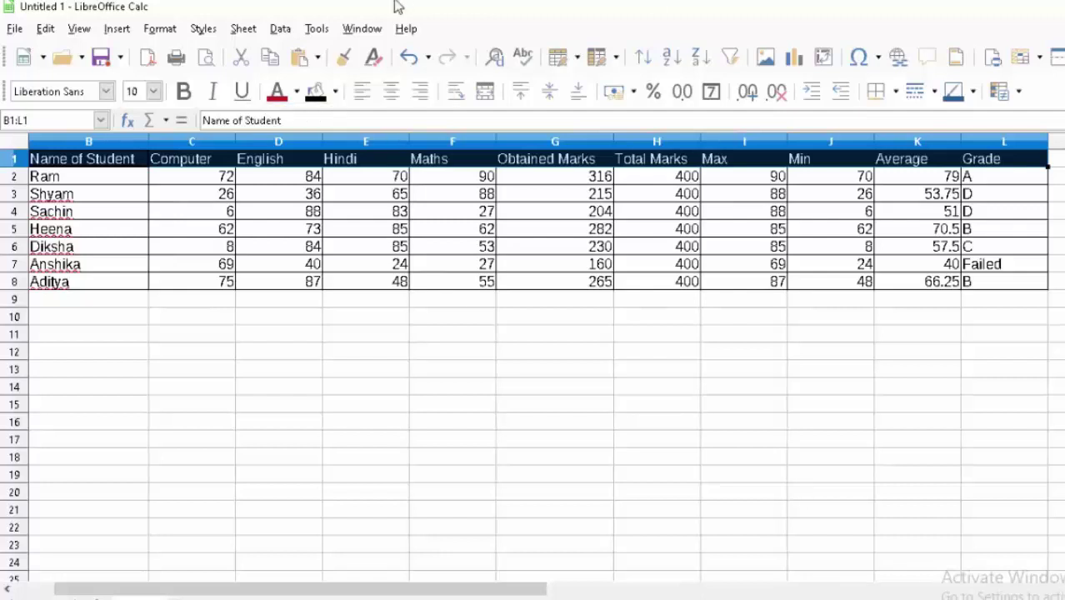
{"action": "left_click", "coordinate": [191, 94]}
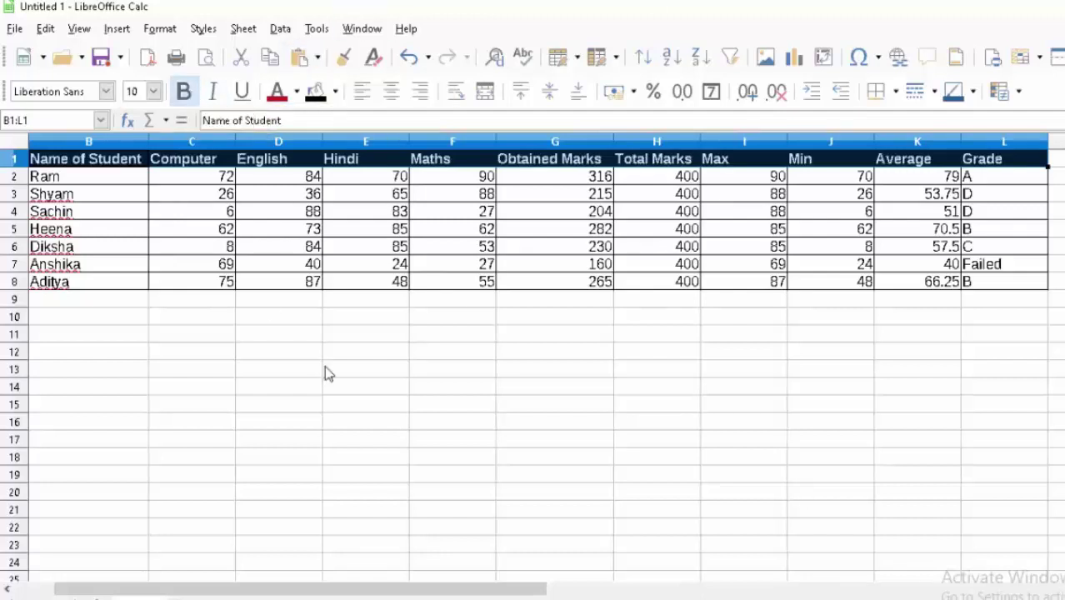
{"action": "left_click_drag", "start_coordinate": [326, 371], "coordinate": [338, 388]}
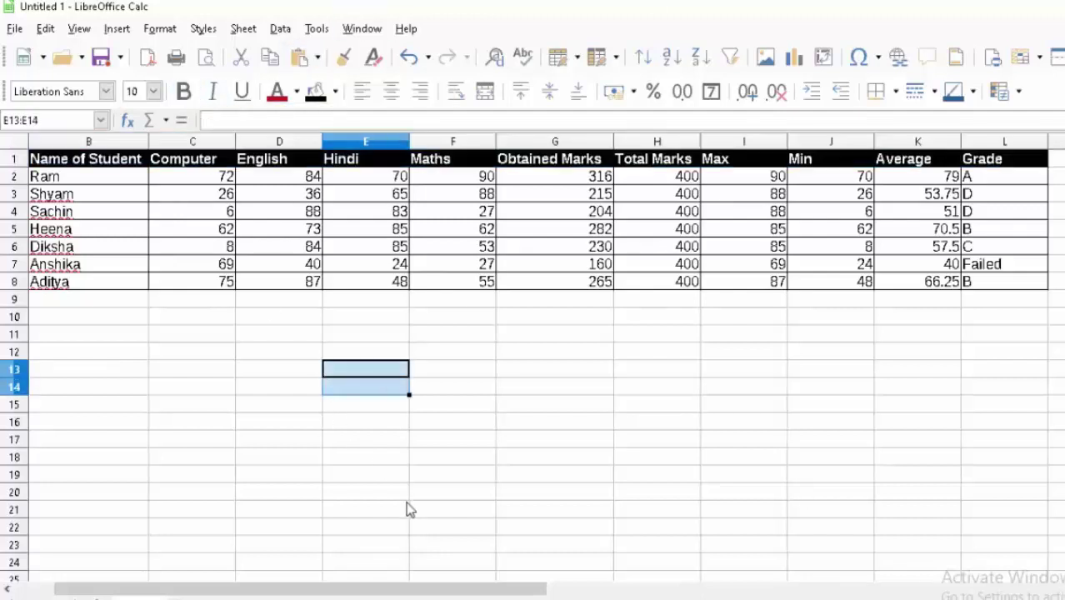
Save the workbook as 'Spreadsheet' in ODF Spreadsheet format, replacing 'Untitled 1'.
{"action": "left_click", "coordinate": [15, 29]}
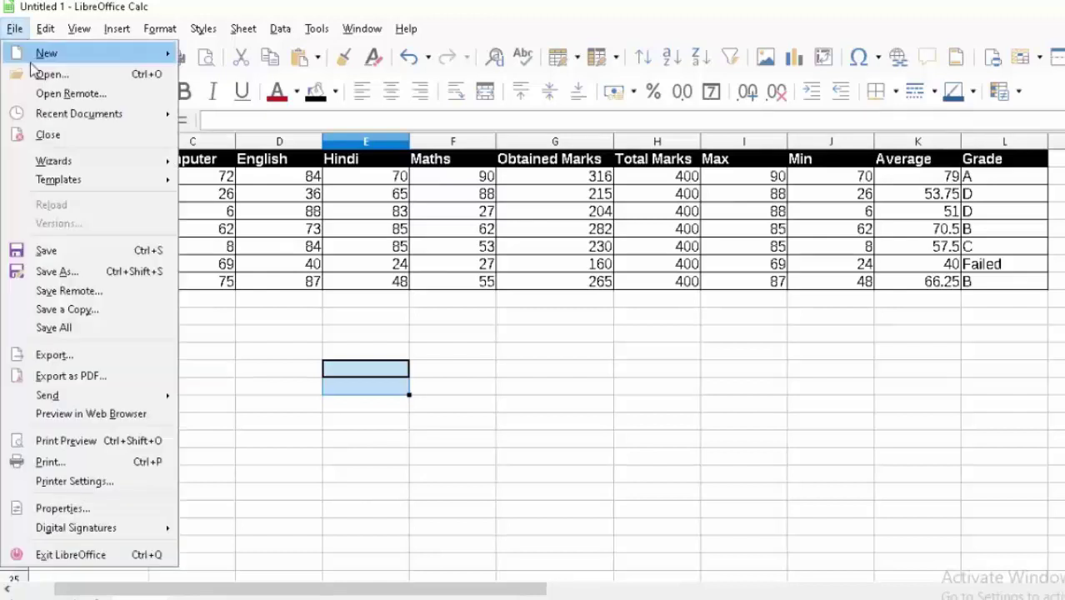
{"action": "left_click", "coordinate": [64, 279]}
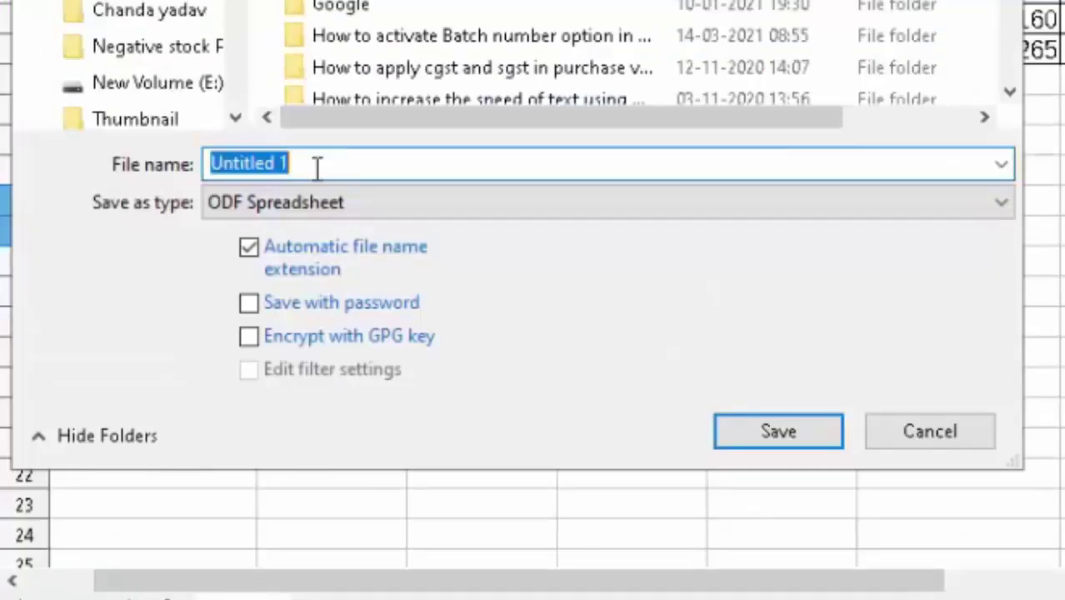
{"action": "key", "text": "BackSpace"}
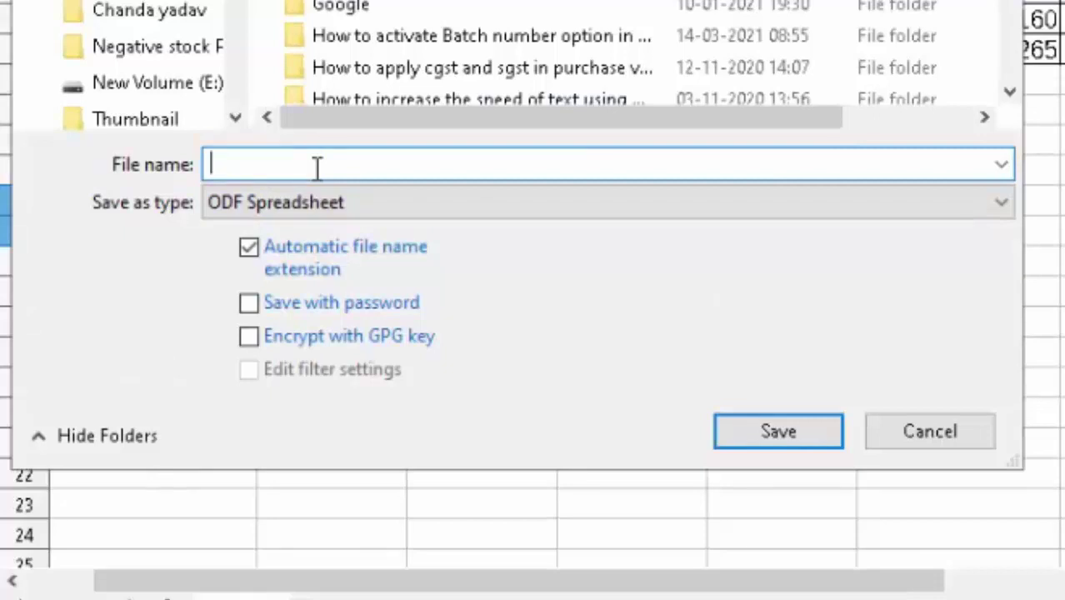
{"action": "type", "text": "S"}
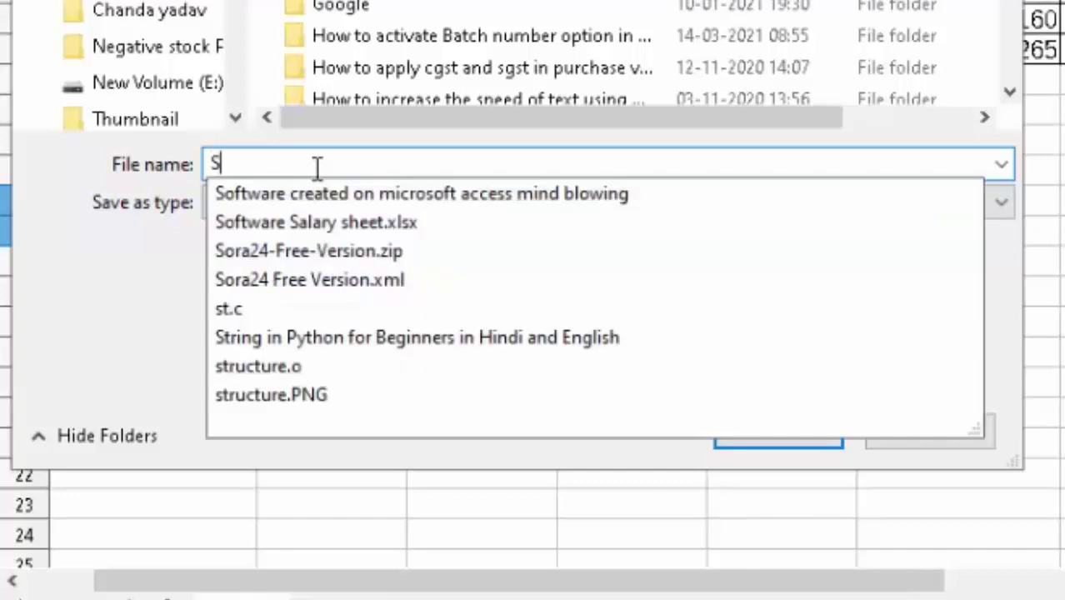
{"action": "type", "text": "pread"}
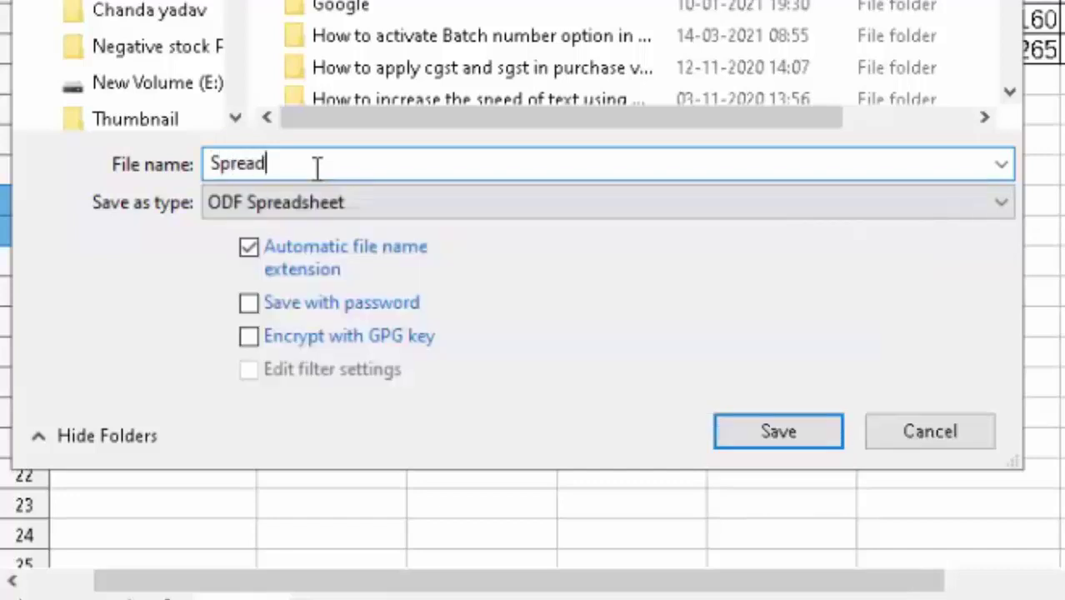
{"action": "type", "text": "et"}
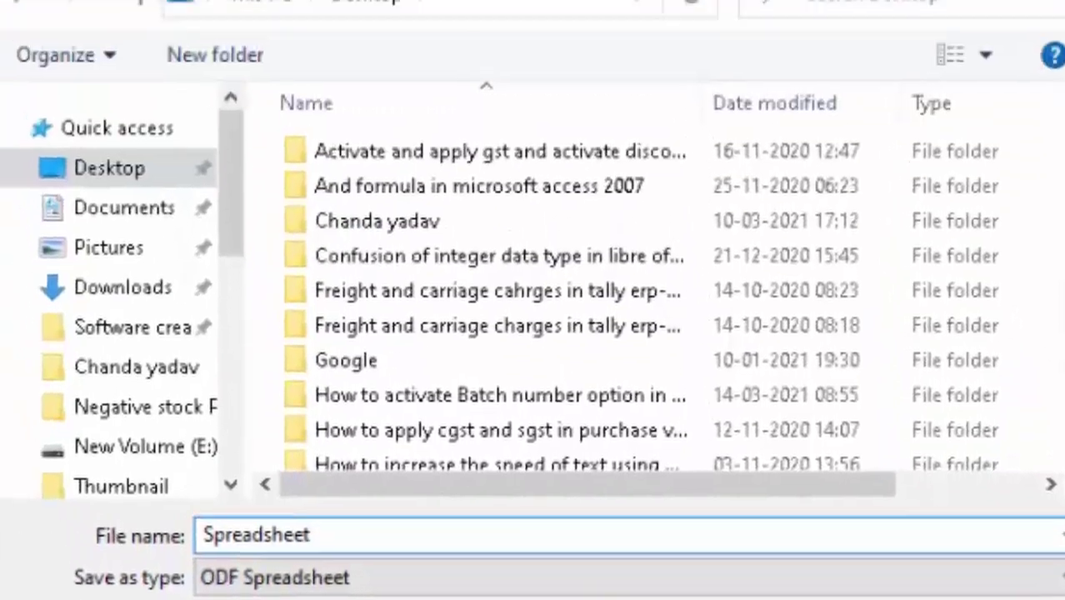
{"action": "key", "text": "Return"}
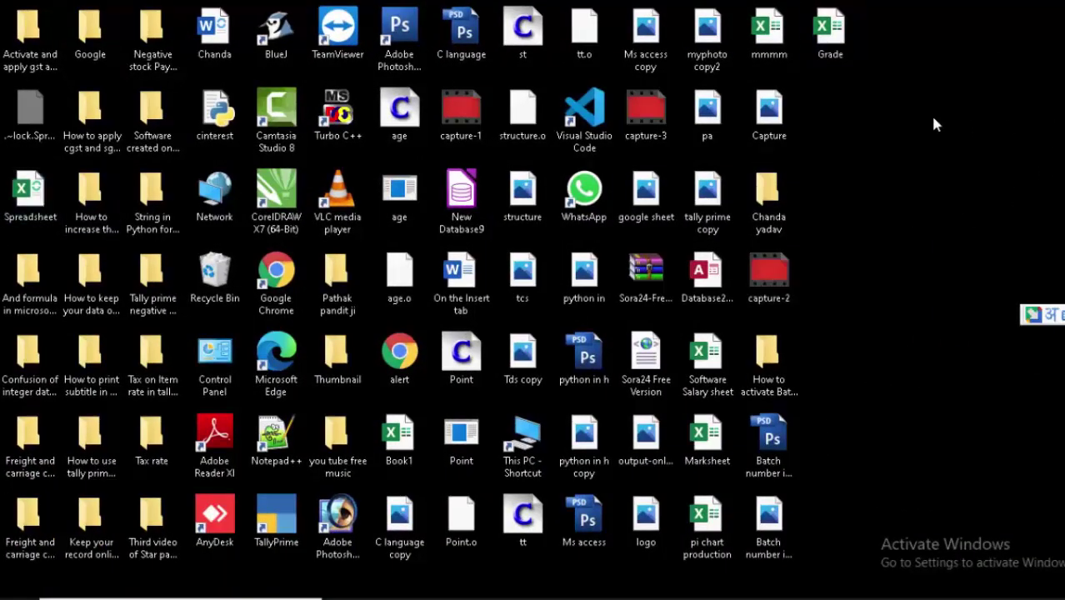
Refresh the desktop so the new Spreadsheet file appears.
{"action": "right_click", "coordinate": [933, 116]}
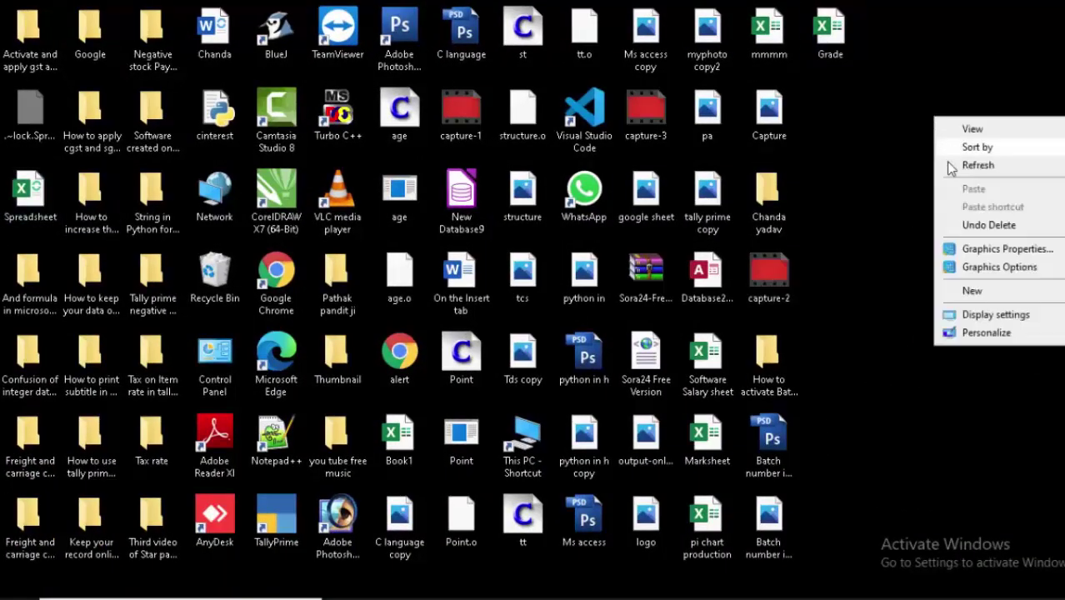
{"action": "left_click", "coordinate": [950, 164]}
{"action": "right_click", "coordinate": [939, 164]}
{"action": "left_click", "coordinate": [968, 213]}
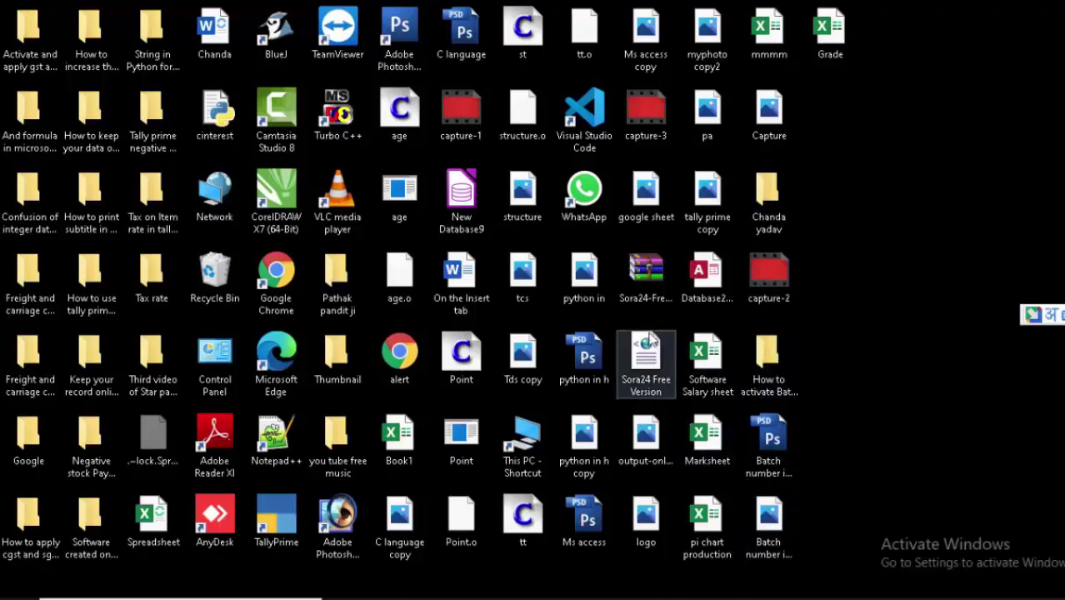
View the Spreadsheet file's properties and note its .ods file type.
{"action": "left_click", "coordinate": [152, 521]}
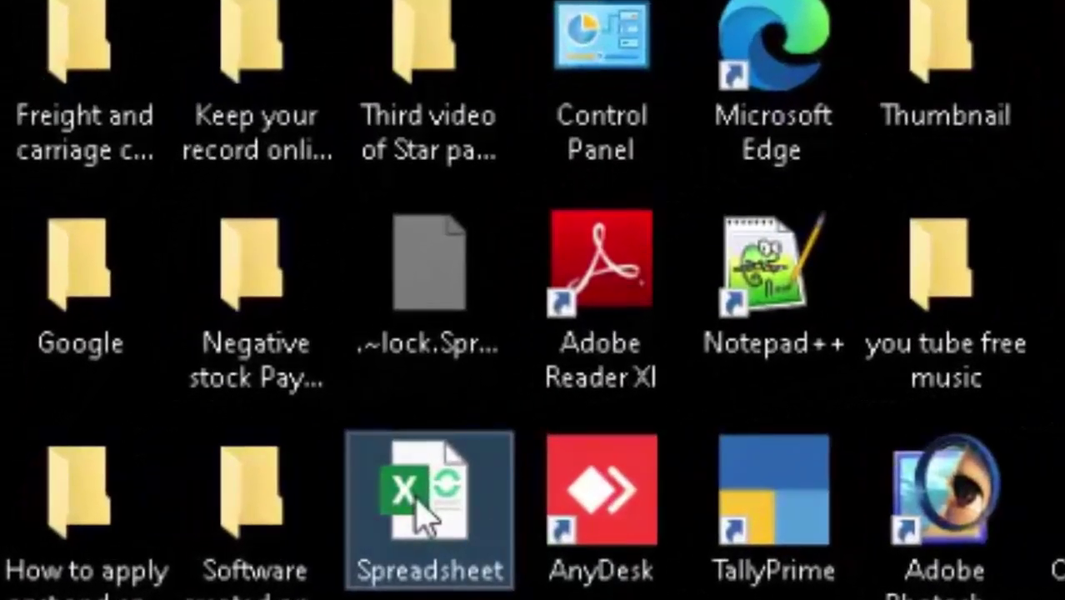
{"action": "right_click", "coordinate": [425, 521]}
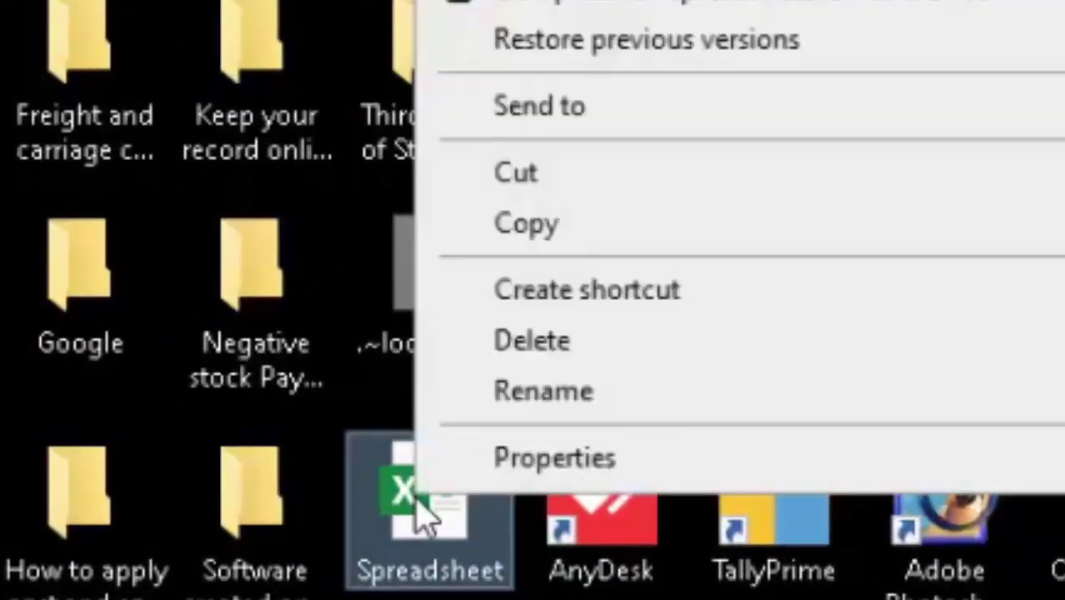
{"action": "left_click", "coordinate": [483, 485]}
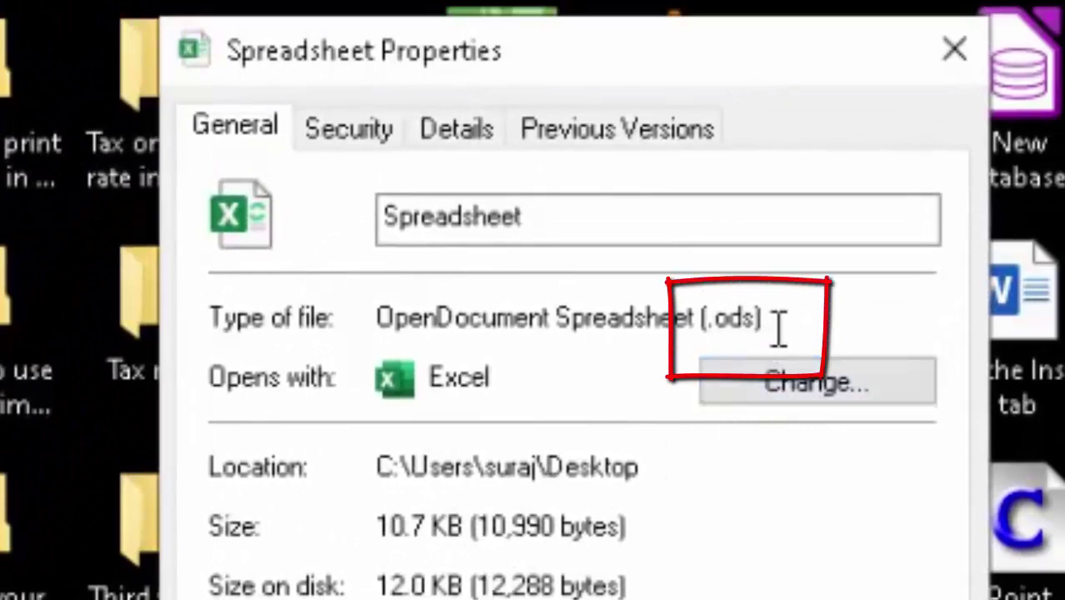
{"action": "left_click_drag", "start_coordinate": [763, 321], "coordinate": [698, 337]}
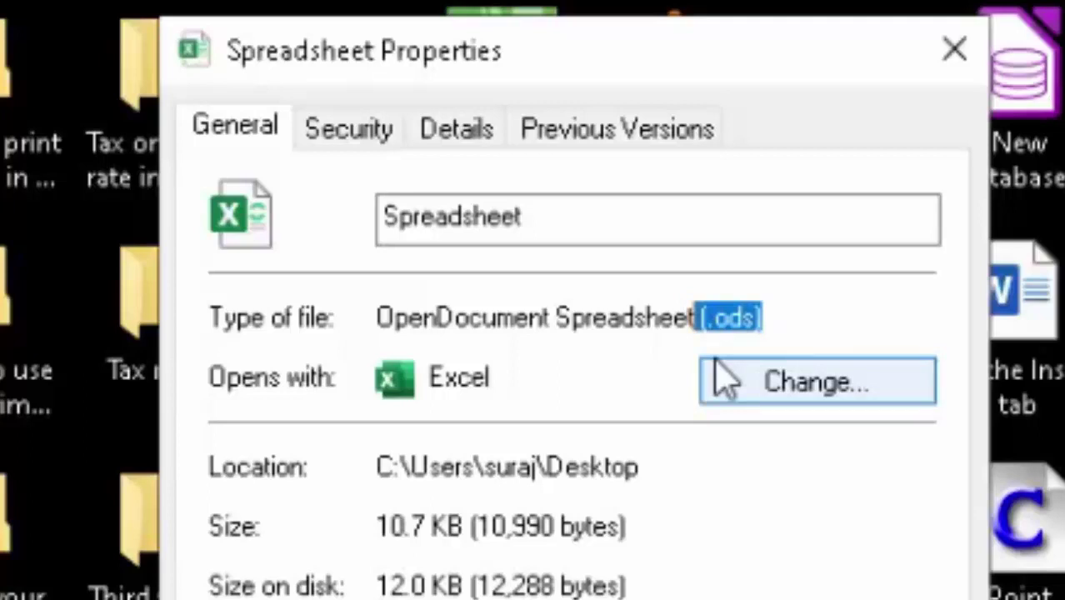
{"action": "left_click", "coordinate": [721, 380]}
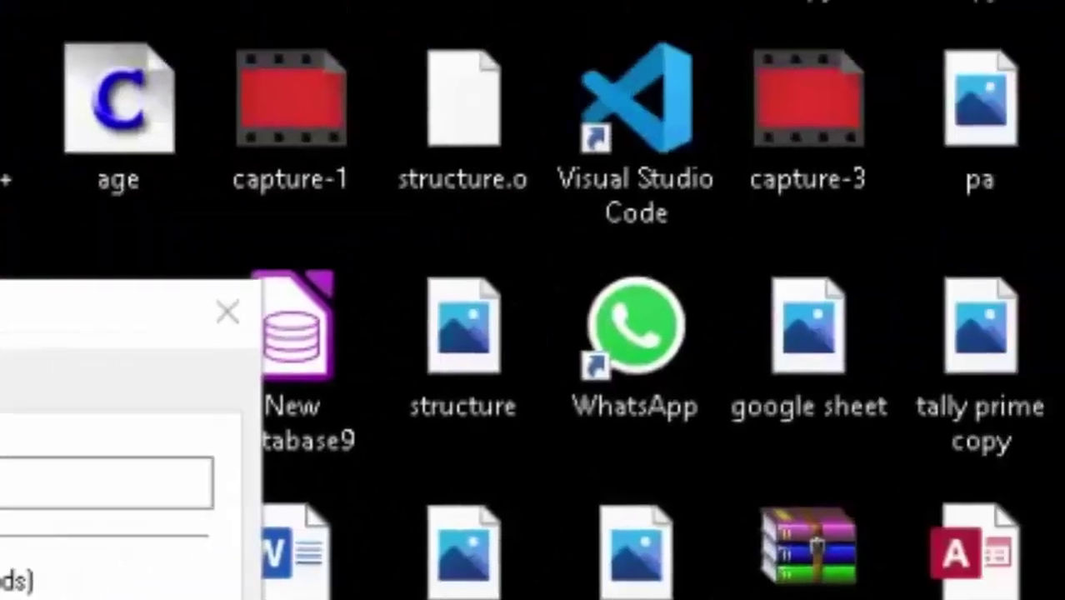
View the Grade file's properties and note its .xlsx Excel Worksheet type.
{"action": "double_click", "coordinate": [796, 81]}
{"action": "right_click", "coordinate": [801, 81]}
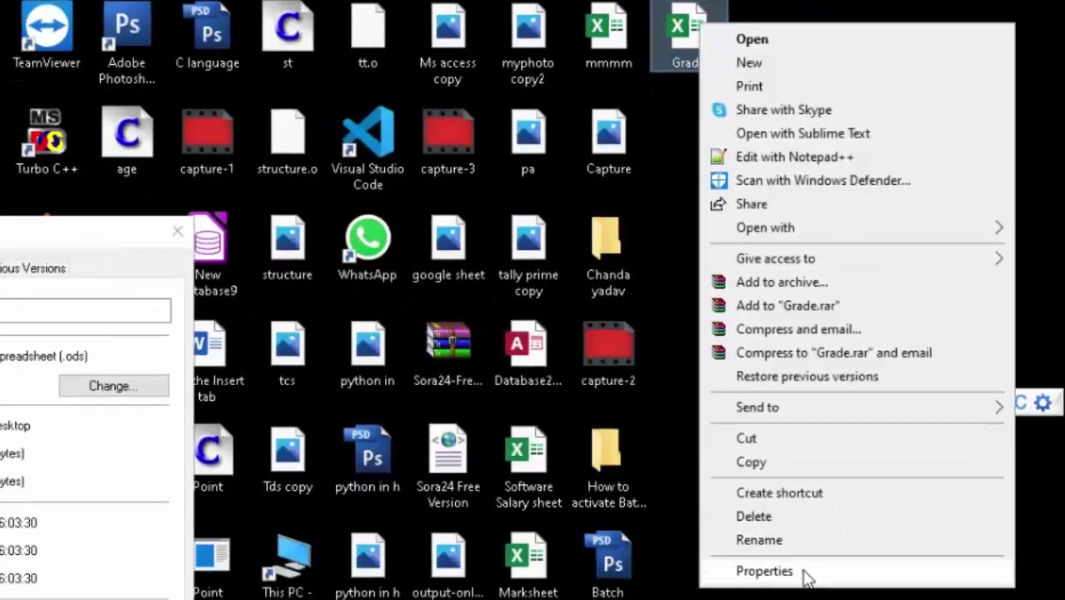
{"action": "left_click", "coordinate": [808, 572]}
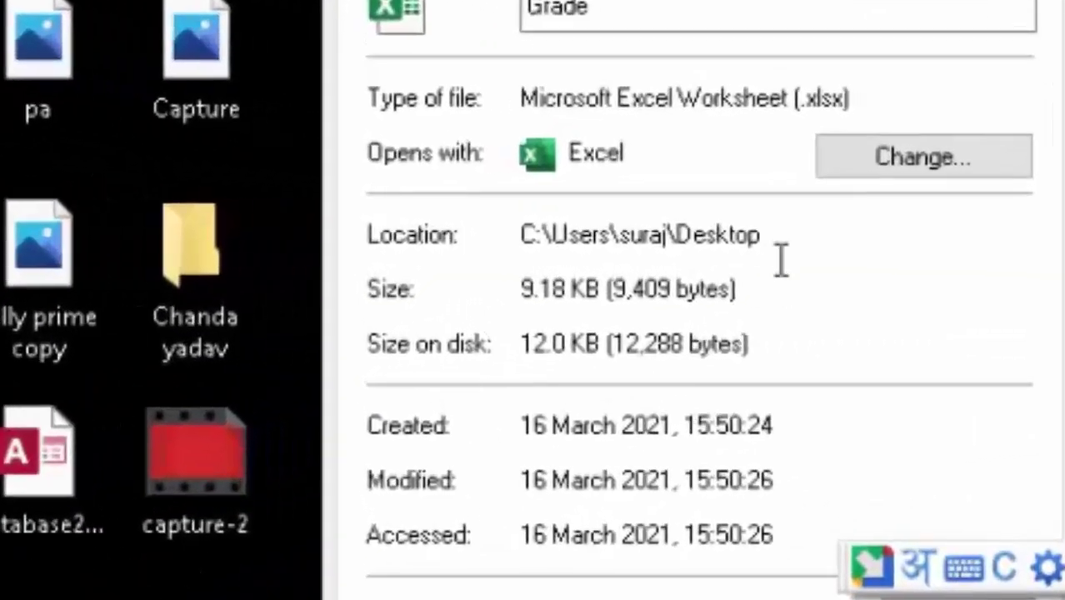
{"action": "left_click_drag", "start_coordinate": [854, 100], "coordinate": [801, 117]}
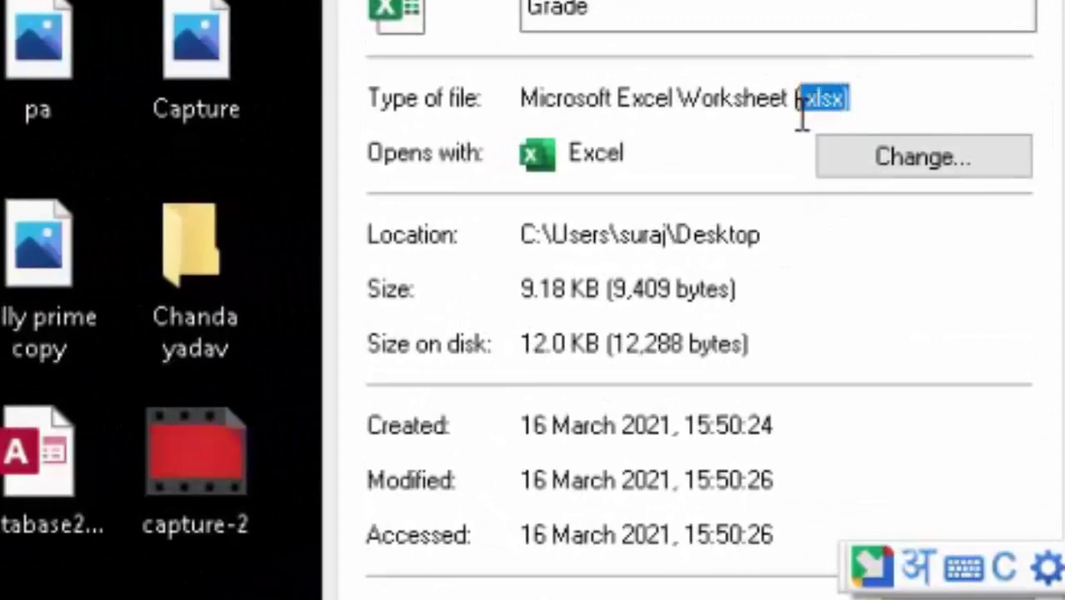